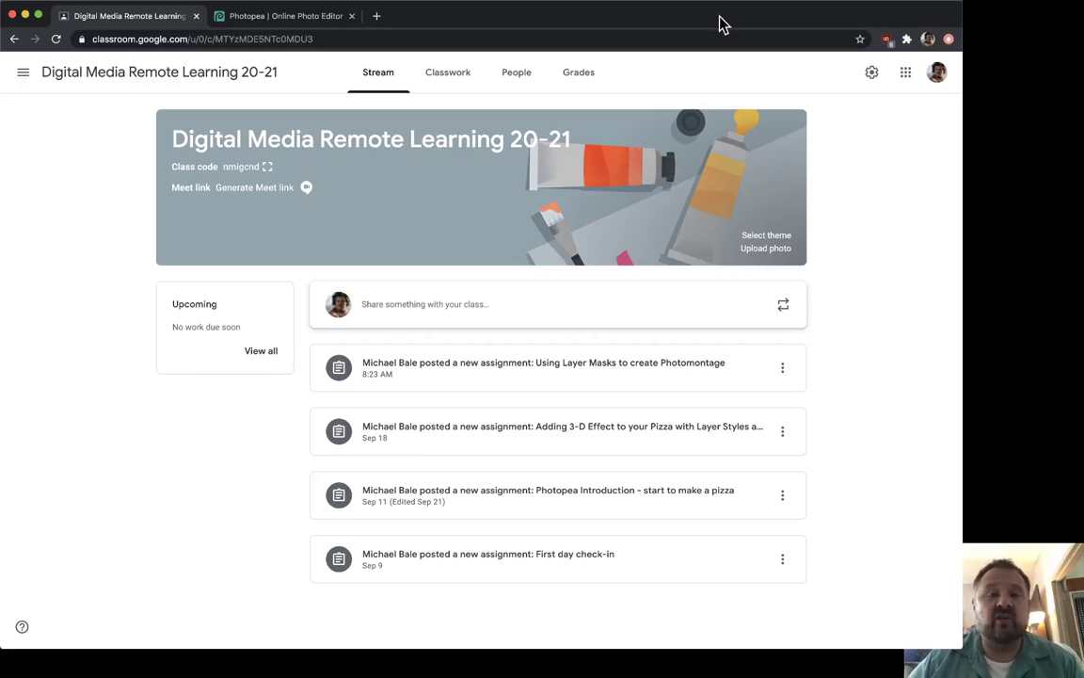
{"action": "left_click", "coordinate": [251, 18]}
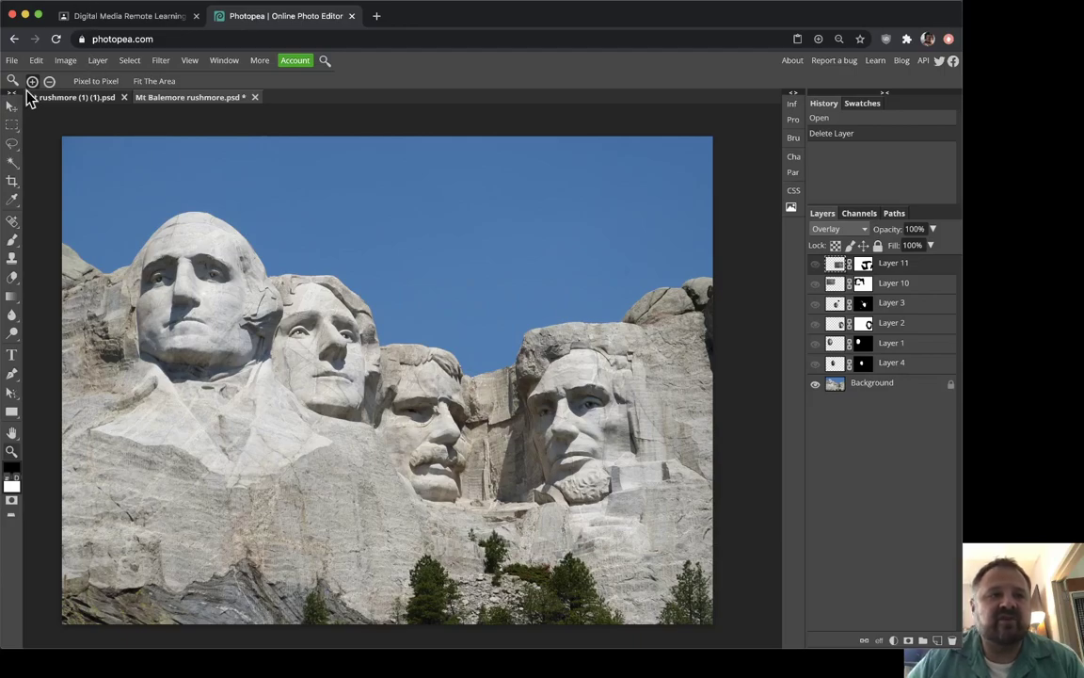
{"action": "left_click", "coordinate": [11, 60]}
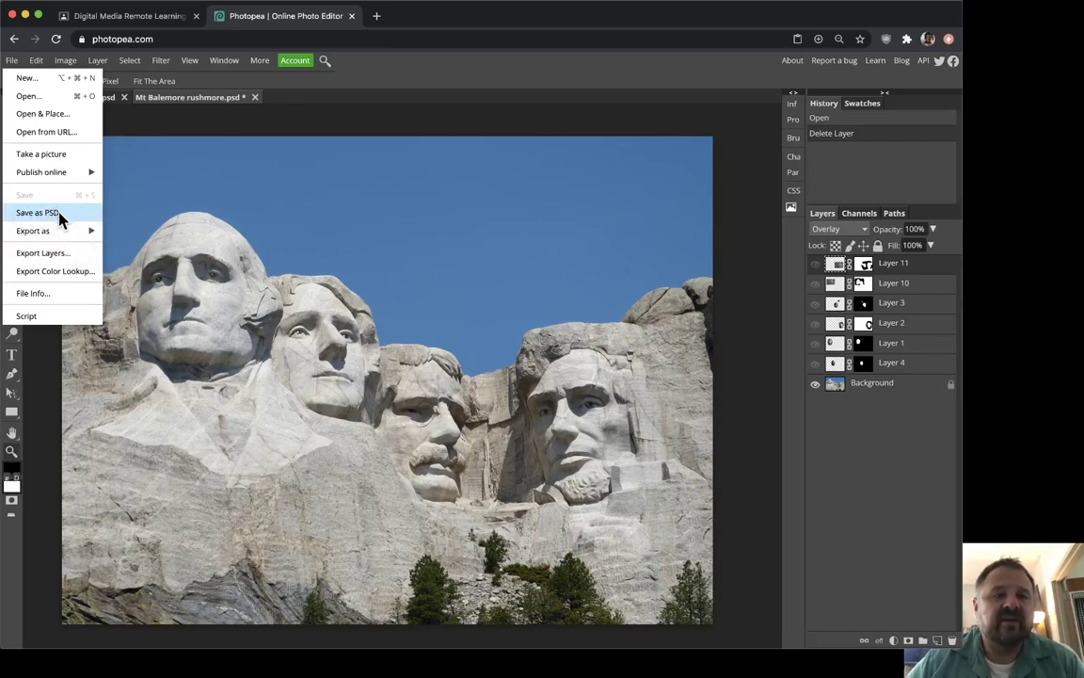
{"action": "left_click", "coordinate": [146, 19]}
{"action": "left_click", "coordinate": [280, 17]}
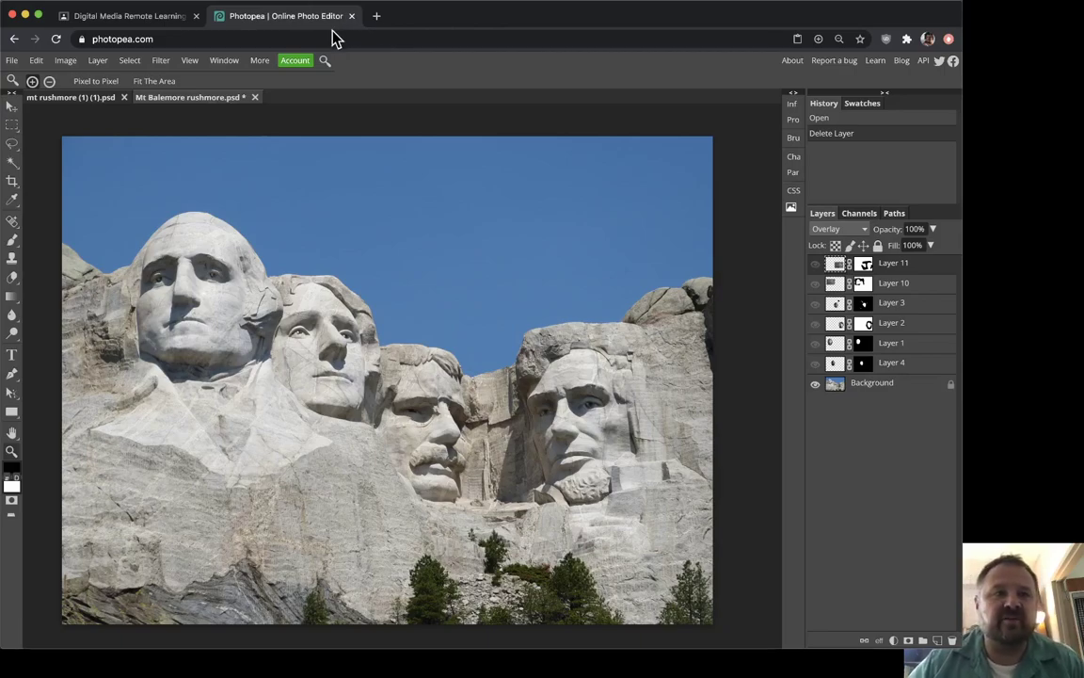
{"action": "left_click", "coordinate": [12, 60]}
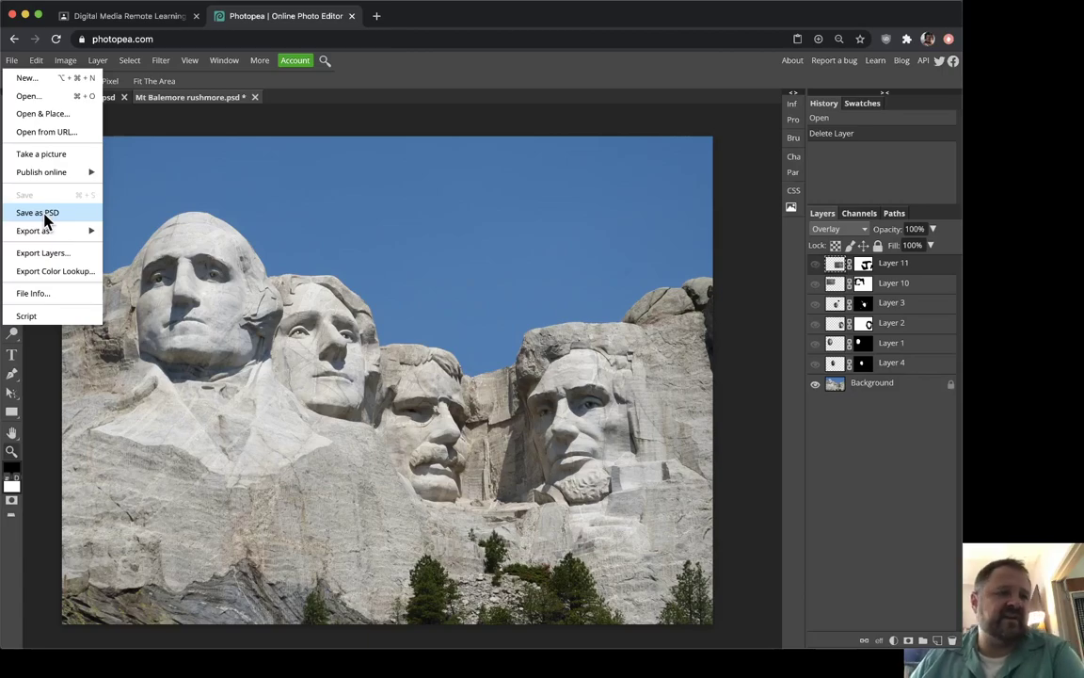
{"action": "left_click", "coordinate": [160, 60]}
{"action": "left_click", "coordinate": [149, 17]}
{"action": "left_click", "coordinate": [240, 19]}
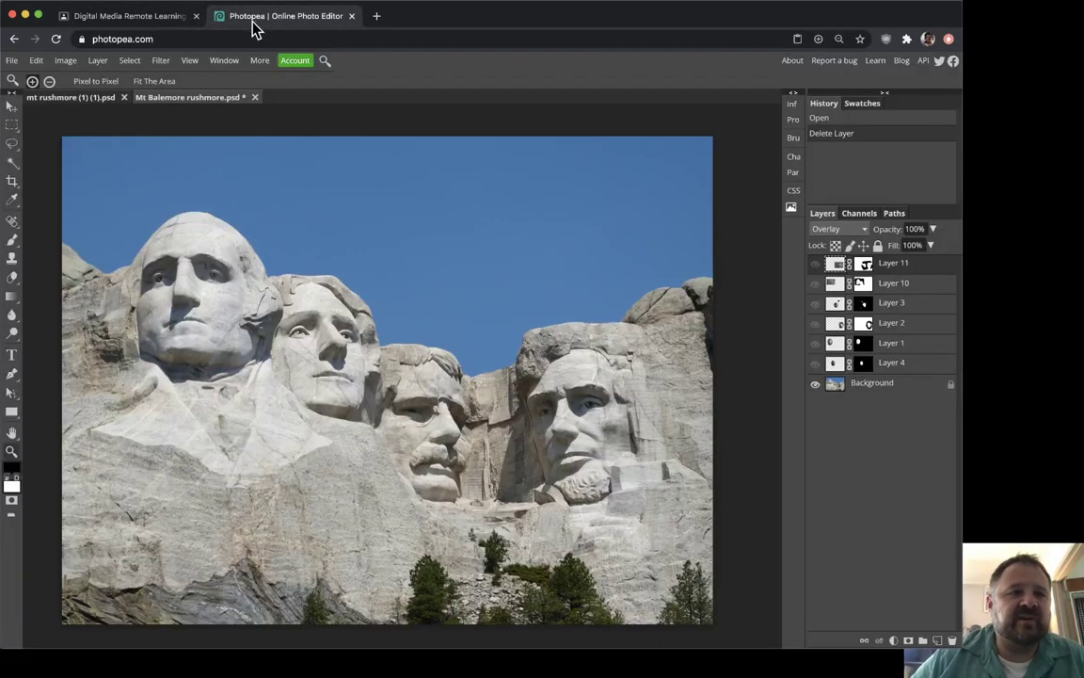
Switch to Google Classroom, open the "Using Layer Masks to create Photomontage" assignment and follow its link to the shared Drive folder
{"action": "left_click", "coordinate": [128, 19]}
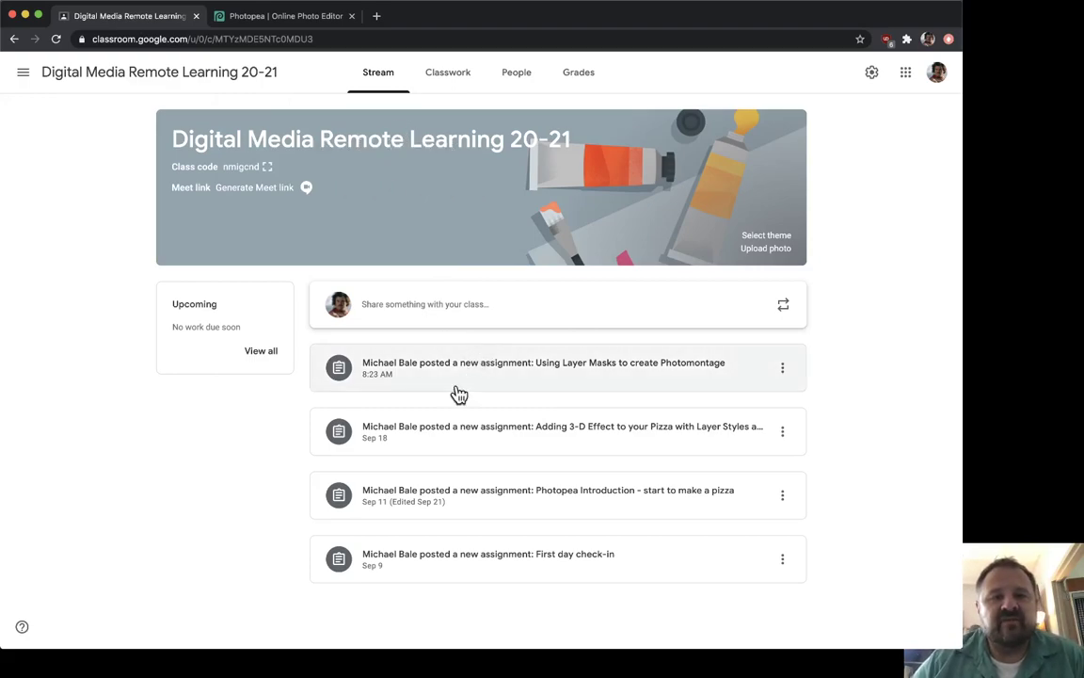
{"action": "left_click", "coordinate": [509, 372]}
{"action": "left_click", "coordinate": [440, 73]}
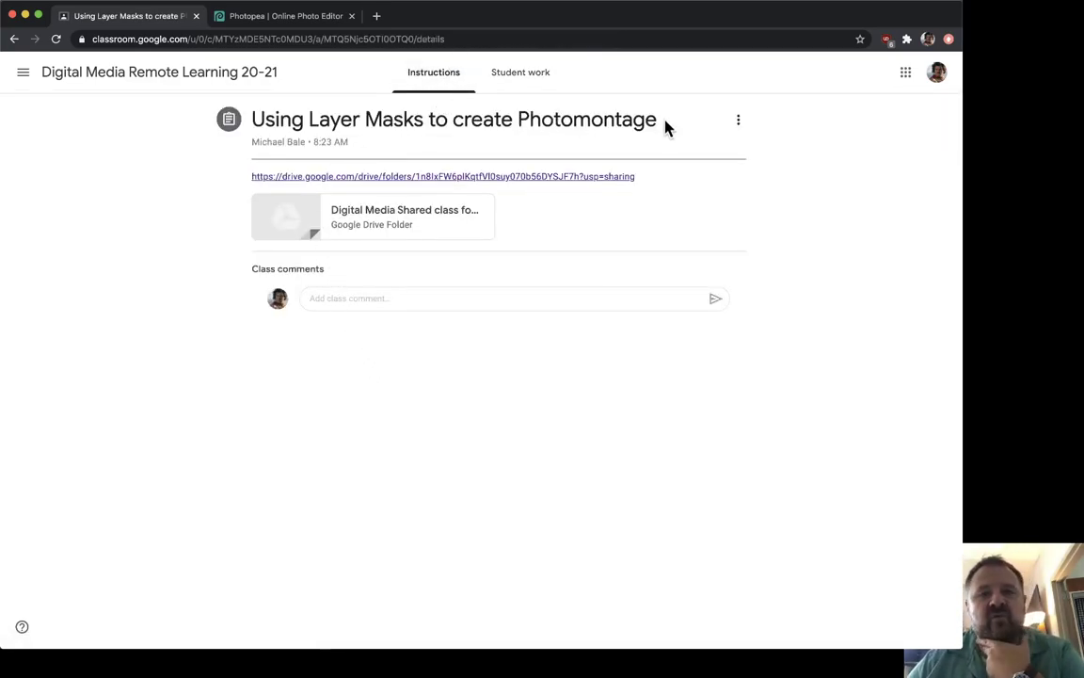
{"action": "double_click", "coordinate": [613, 118]}
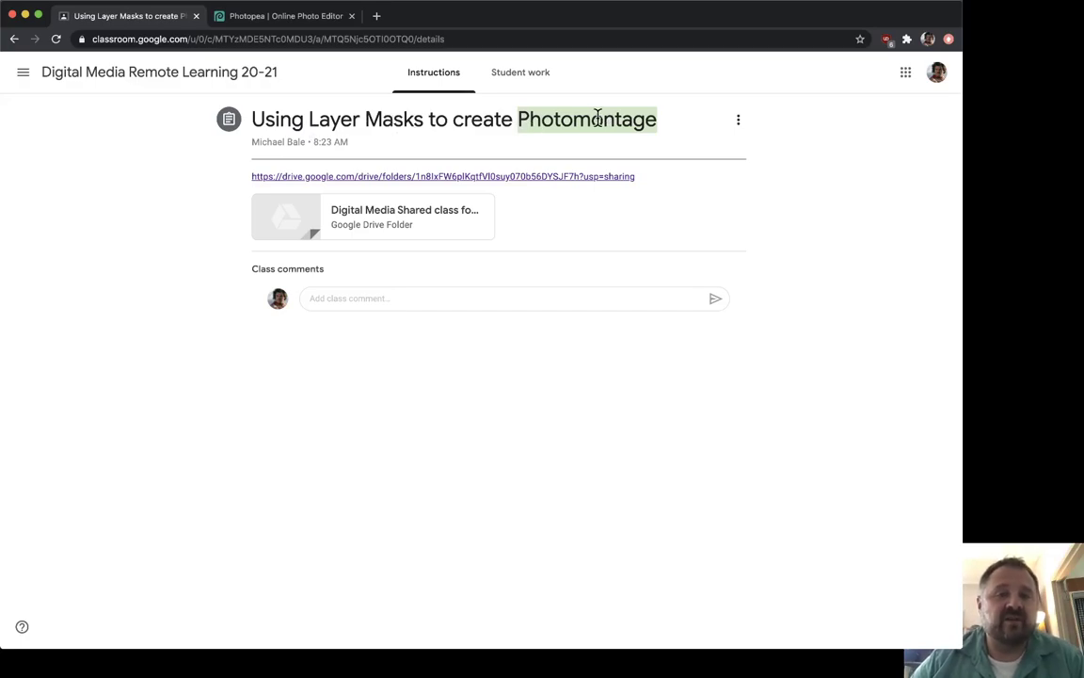
{"action": "left_click", "coordinate": [313, 177]}
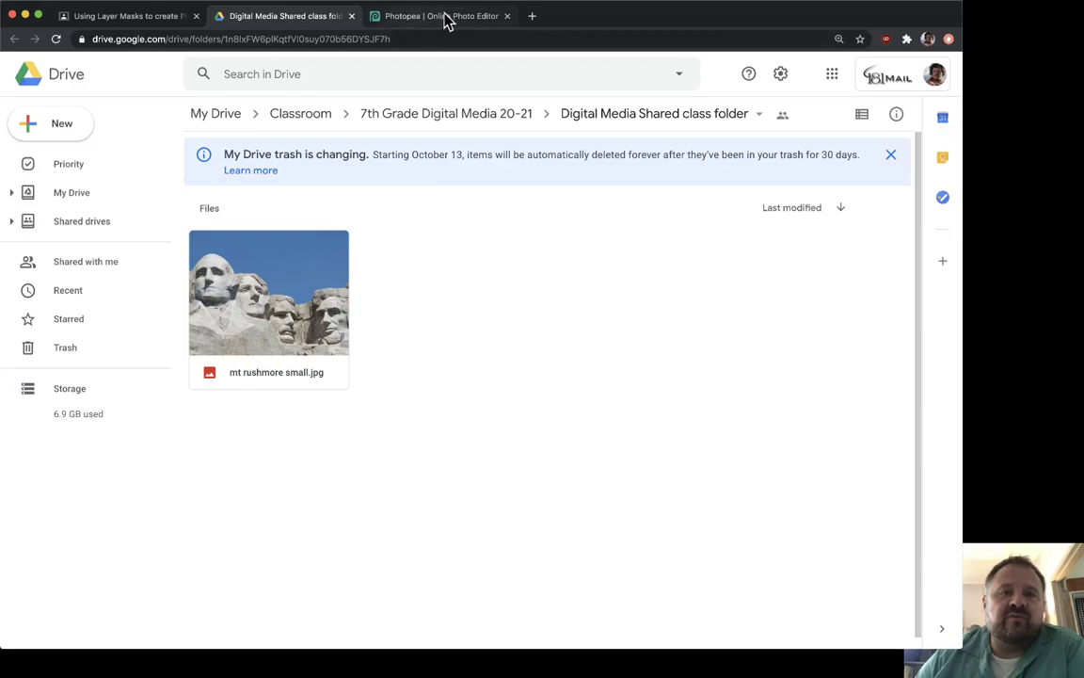
{"action": "left_click", "coordinate": [377, 23]}
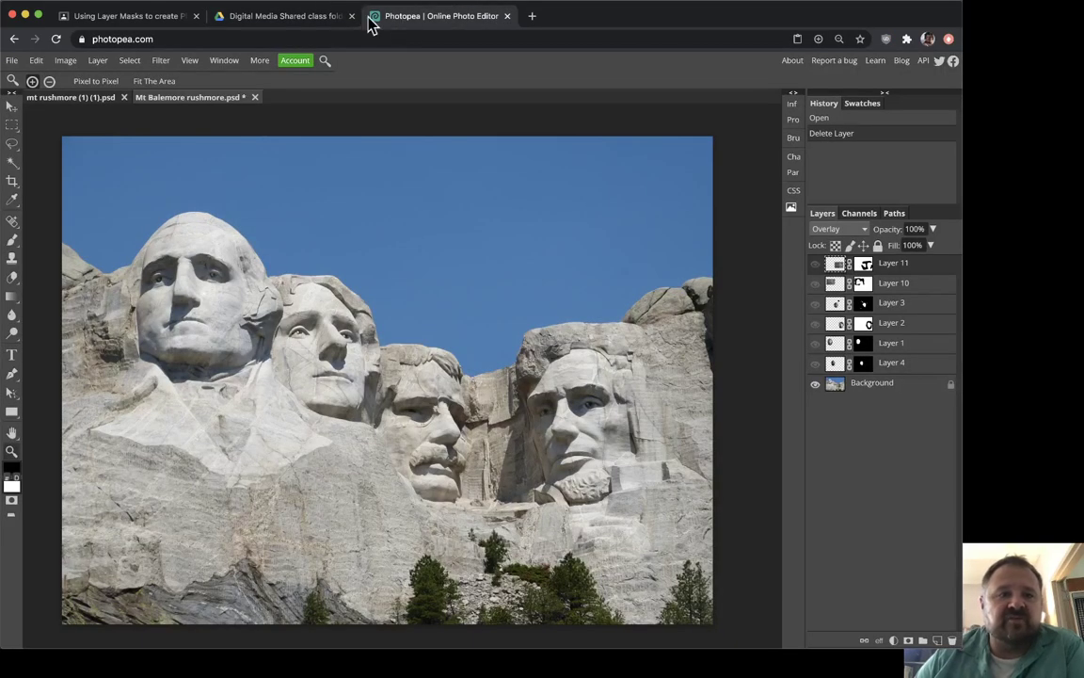
{"action": "left_click", "coordinate": [252, 19]}
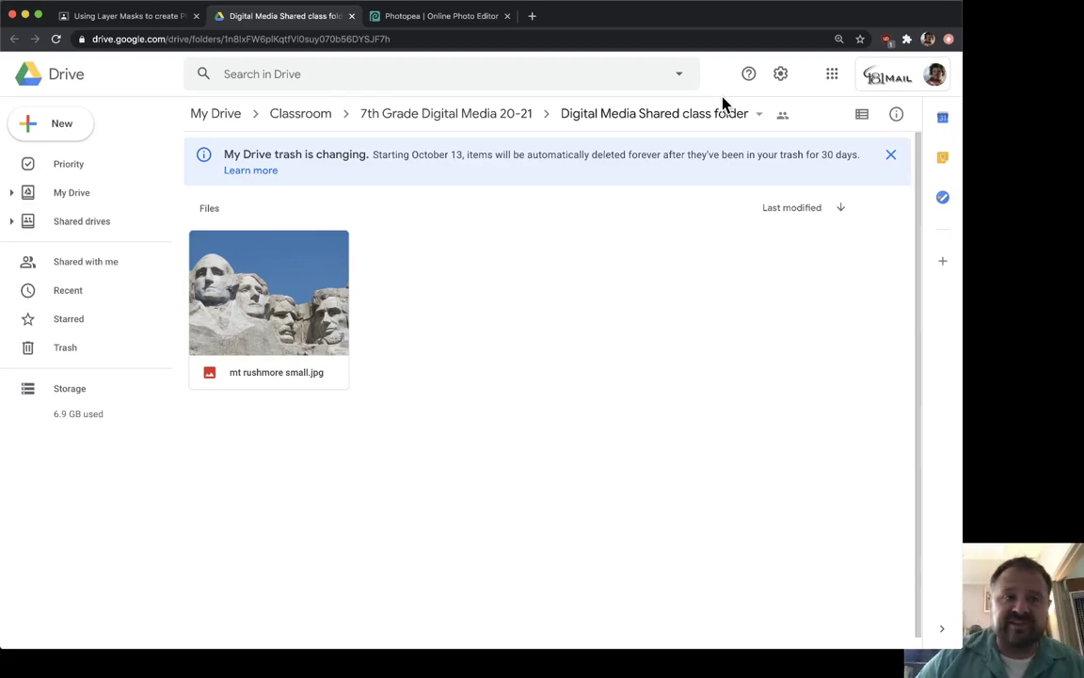
{"action": "left_click", "coordinate": [420, 21]}
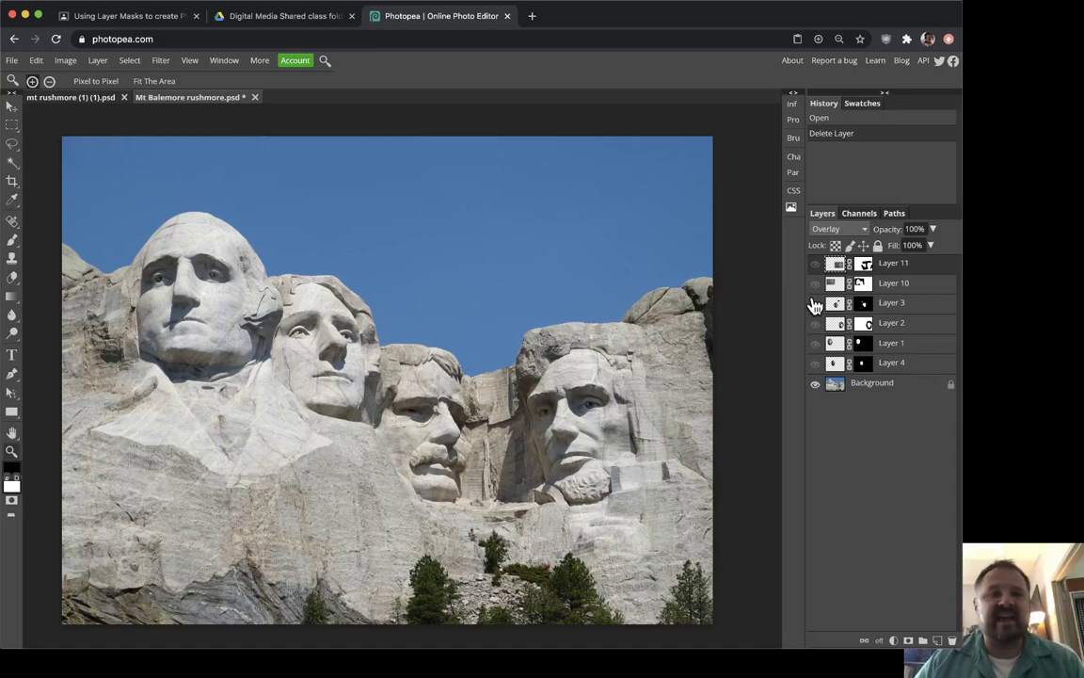
{"action": "left_click", "coordinate": [12, 63]}
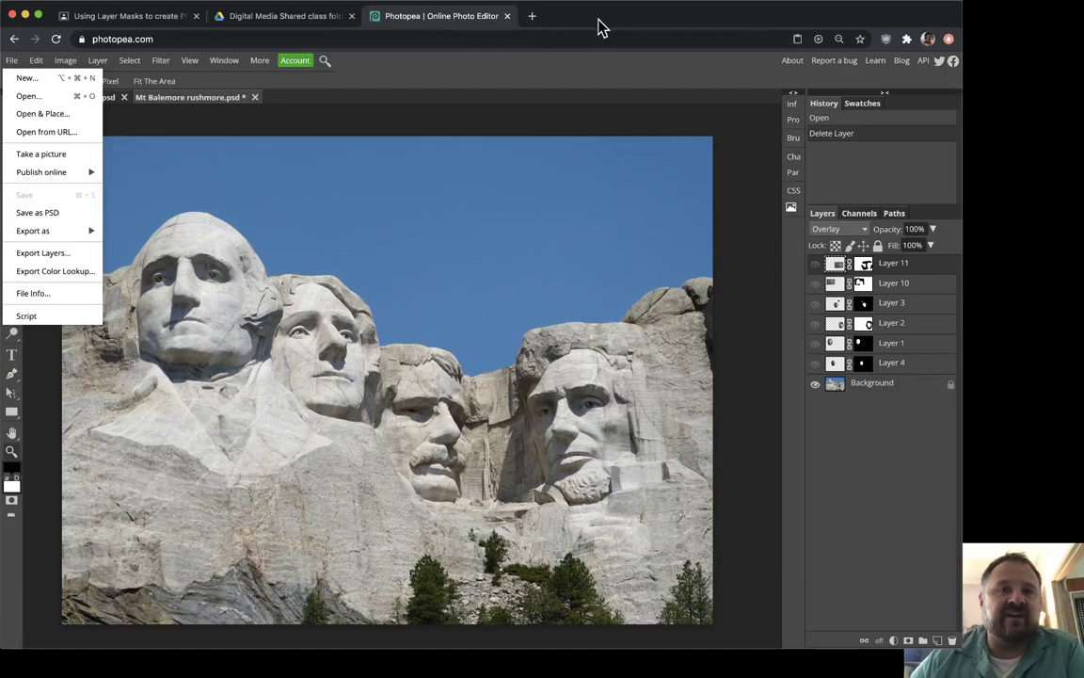
{"action": "left_click", "coordinate": [254, 16]}
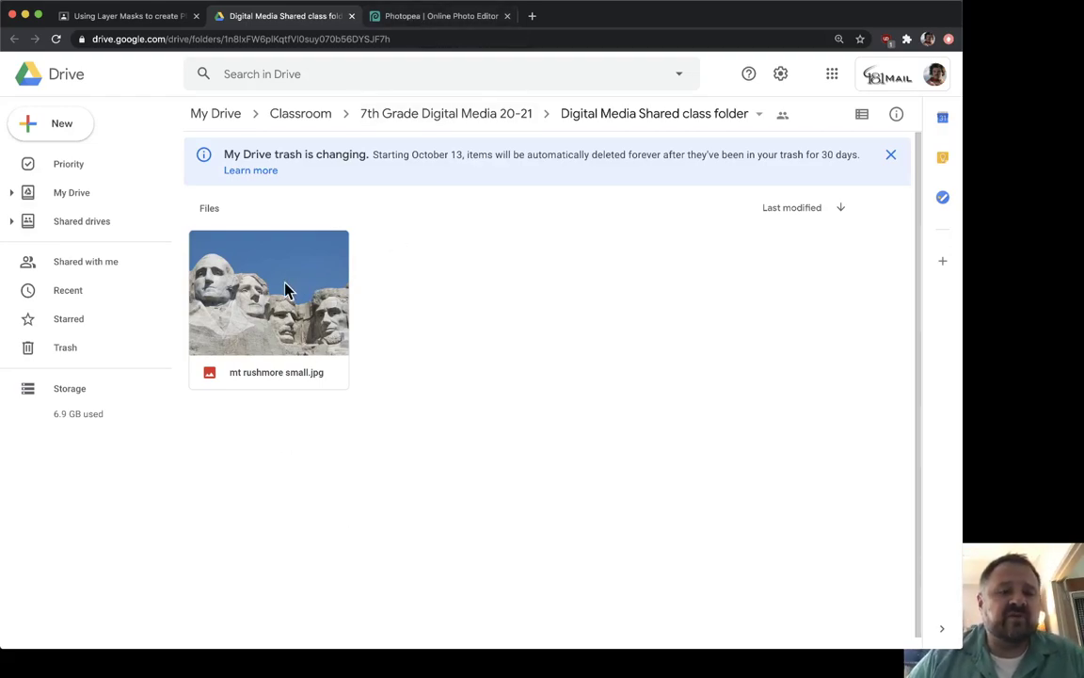
{"action": "left_click", "coordinate": [261, 264]}
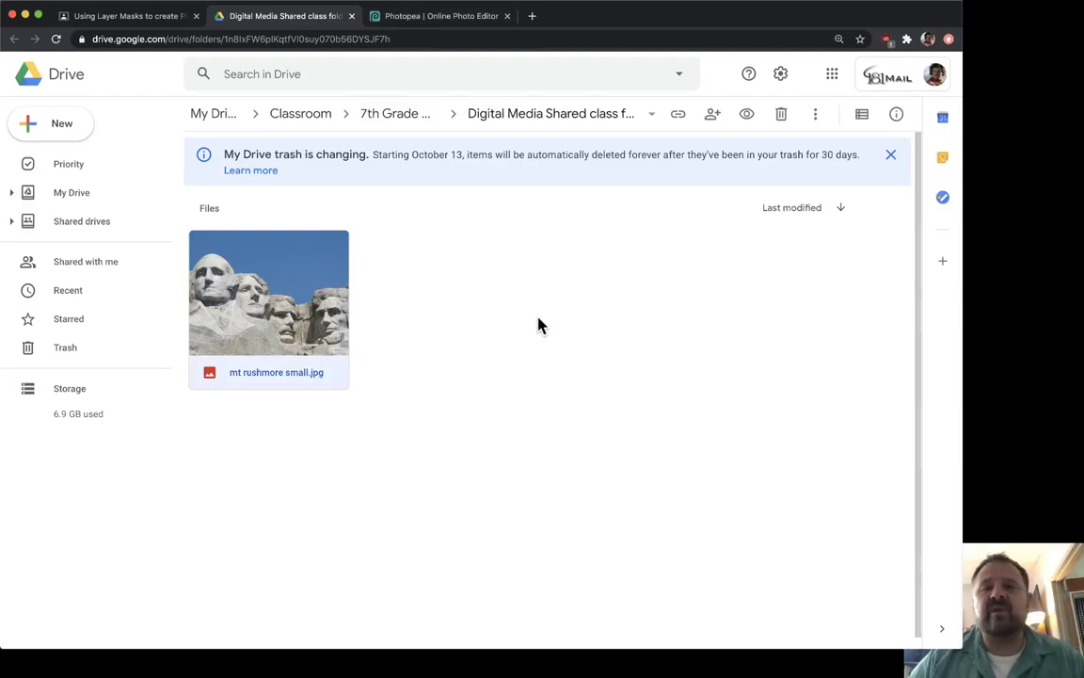
{"action": "right_click", "coordinate": [280, 294]}
{"action": "mouse_move", "coordinate": [281, 292]}
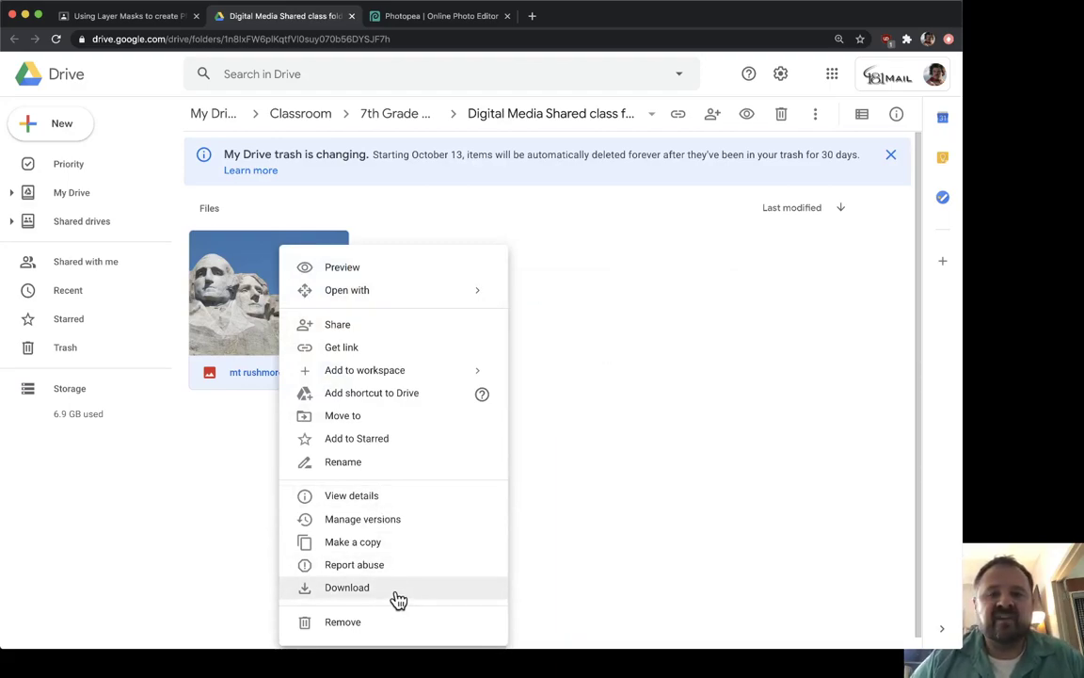
{"action": "left_click", "coordinate": [708, 505]}
Preview mt rushmore small.jpg from the shared Drive folder and close the preview
{"action": "double_click", "coordinate": [235, 299]}
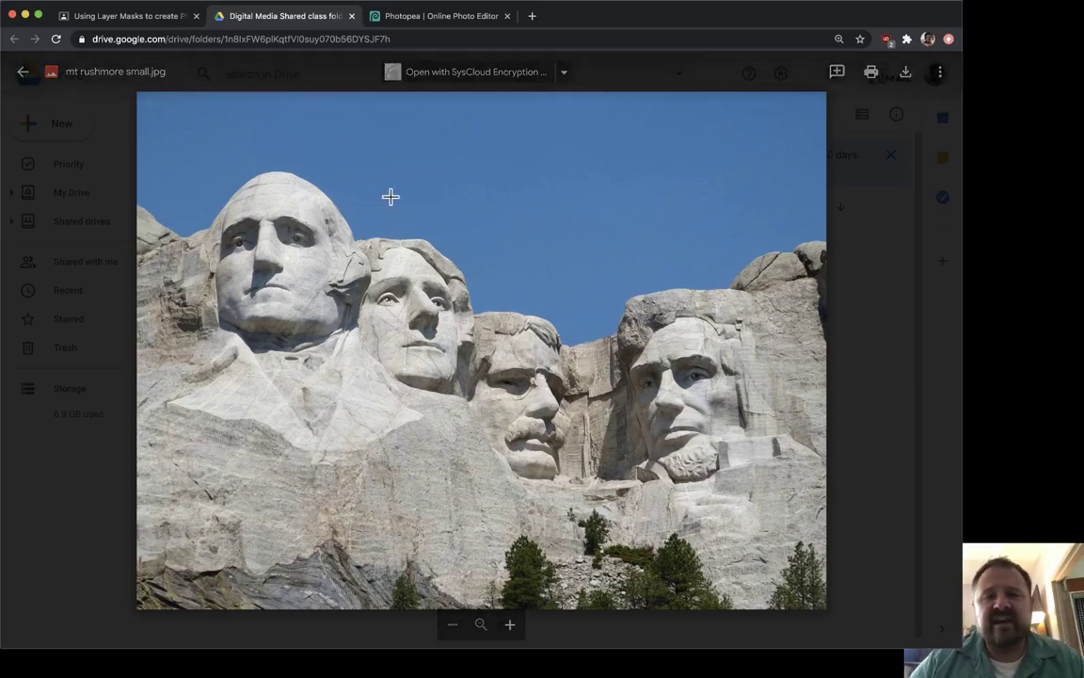
{"action": "left_click", "coordinate": [99, 457]}
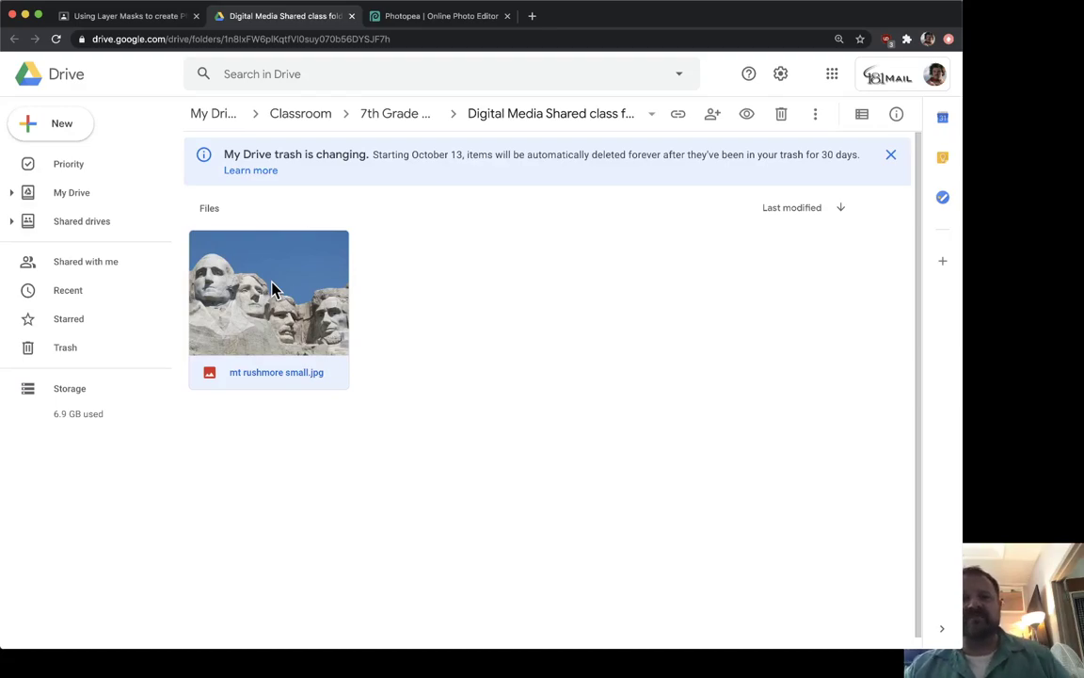
{"action": "right_click", "coordinate": [272, 285]}
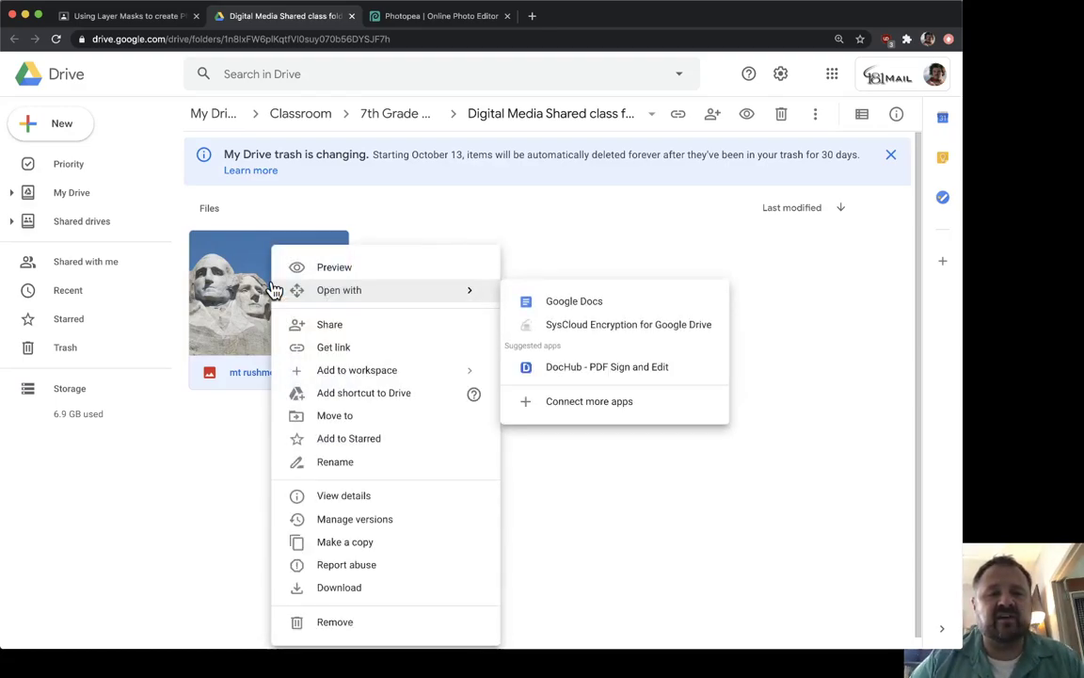
{"action": "left_click", "coordinate": [329, 268]}
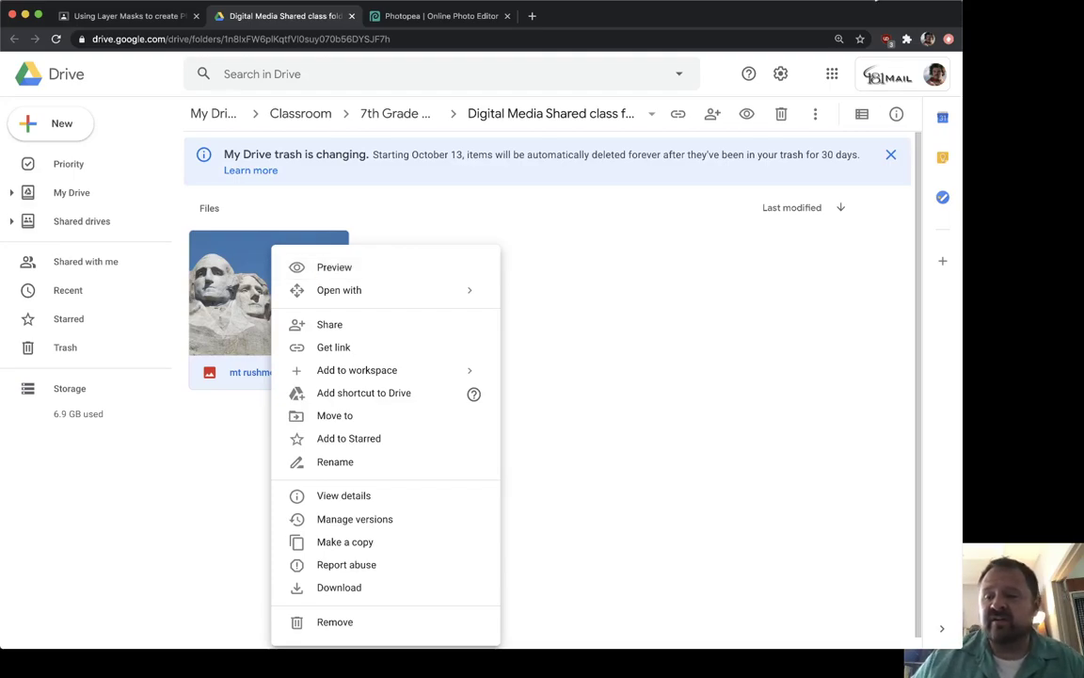
{"action": "left_click", "coordinate": [730, 490]}
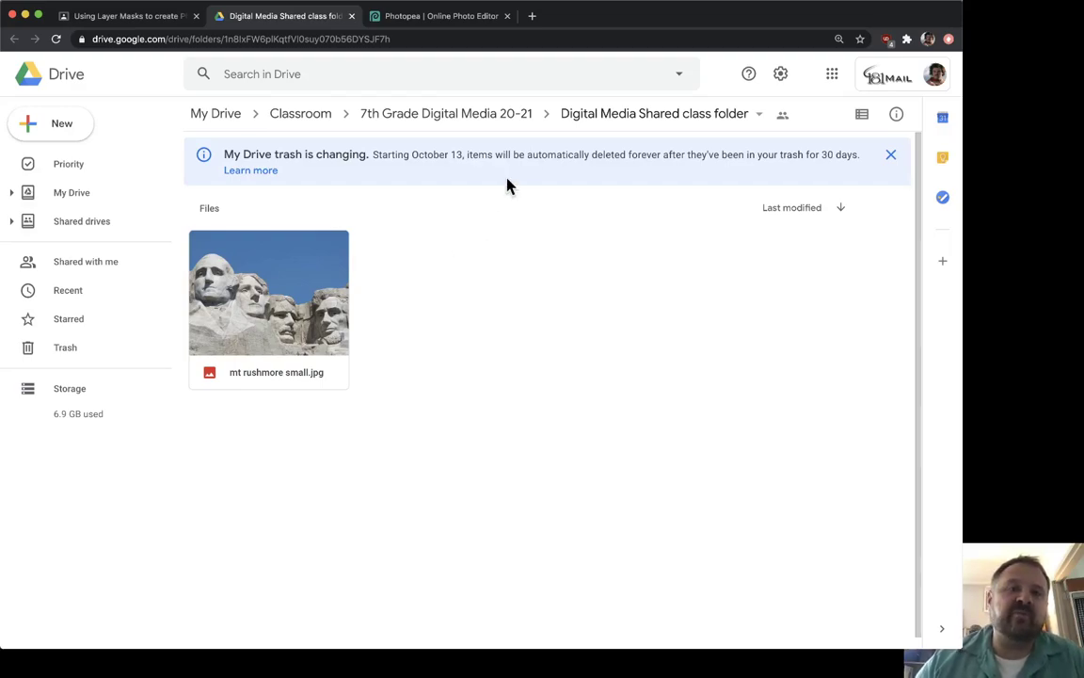
{"action": "right_click", "coordinate": [292, 276]}
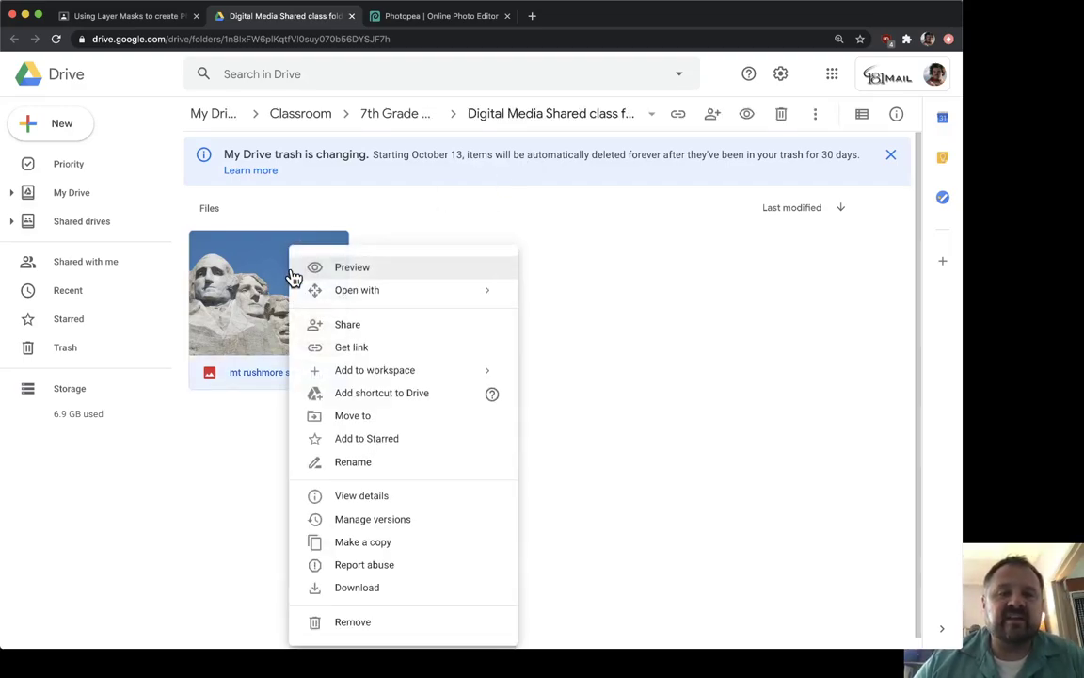
{"action": "right_click", "coordinate": [242, 291]}
{"action": "mouse_move", "coordinate": [247, 294]}
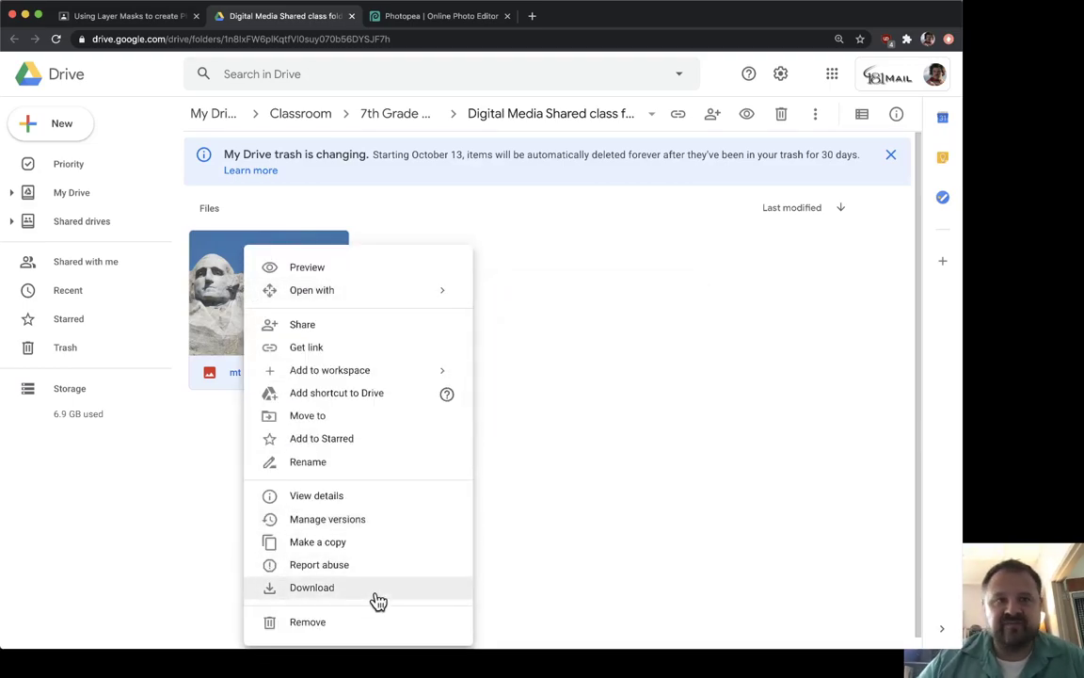
Switch to Photopea, look through the Downloads folder for the Mount Rushmore image to open, and cancel without opening a file
{"action": "left_click", "coordinate": [419, 22]}
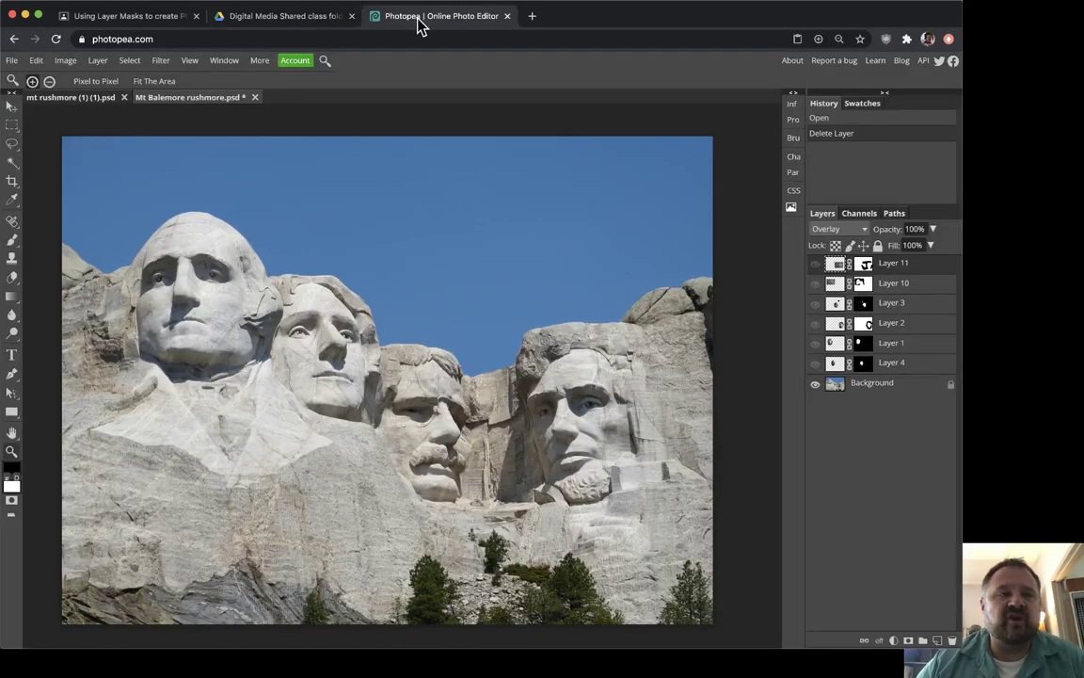
{"action": "left_click", "coordinate": [12, 61]}
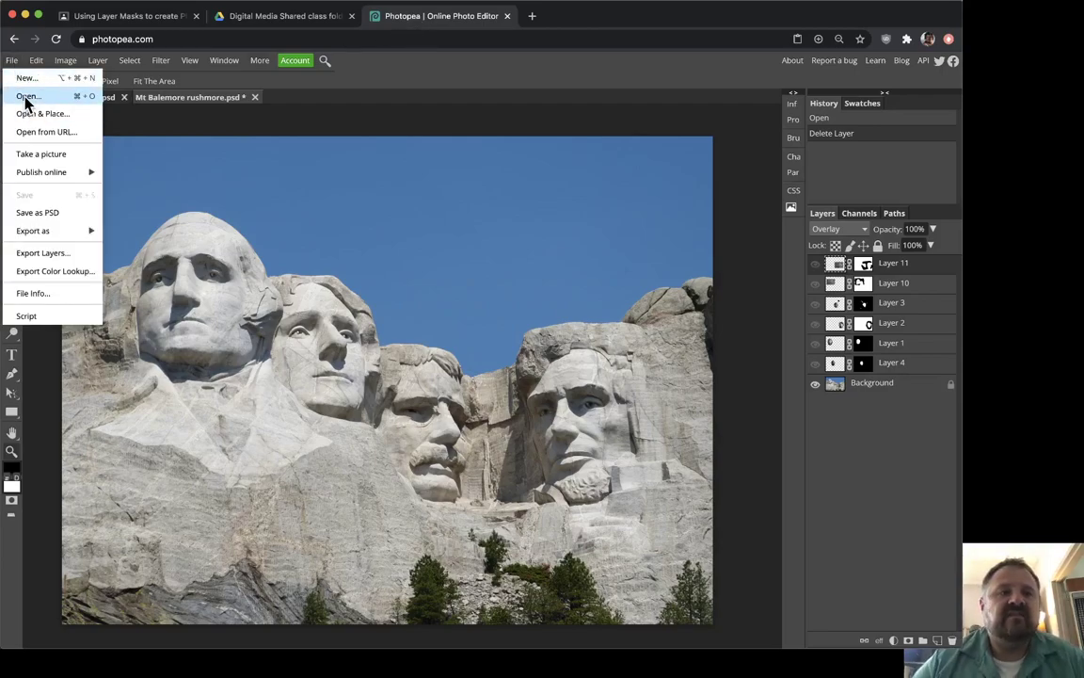
{"action": "left_click", "coordinate": [27, 98]}
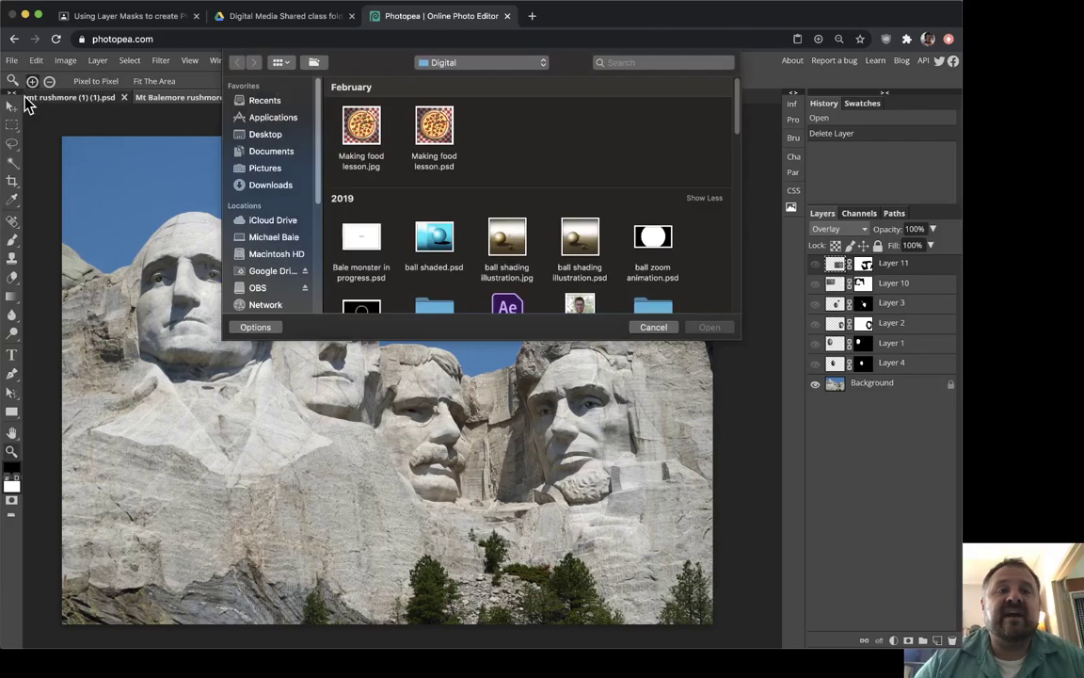
{"action": "left_click", "coordinate": [296, 186]}
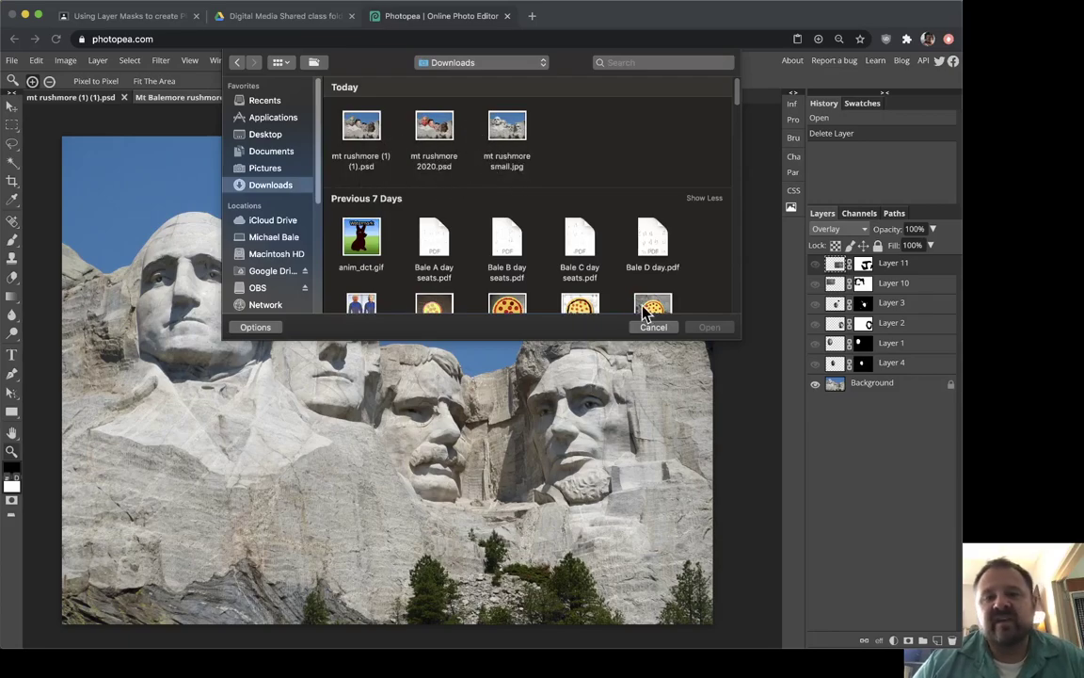
{"action": "left_click", "coordinate": [652, 329]}
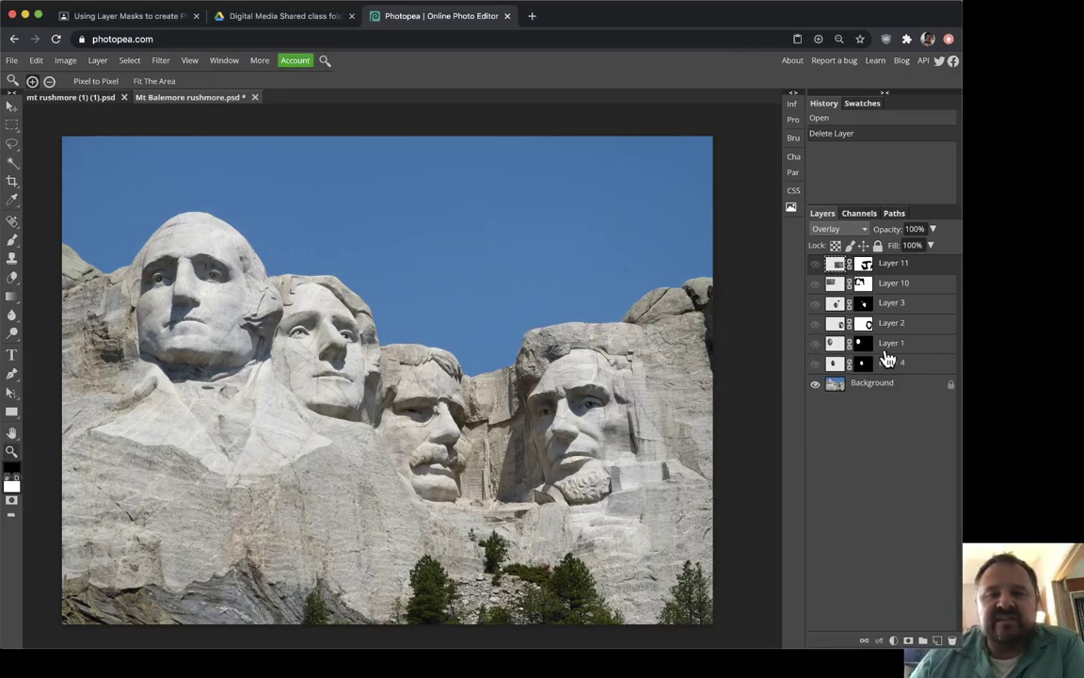
Show Layers 4, 1, 2, 3, 10 and 11 in Mt Balemore rushmore.psd to view the complete photomontage
{"action": "left_click", "coordinate": [816, 363]}
{"action": "left_click", "coordinate": [816, 344]}
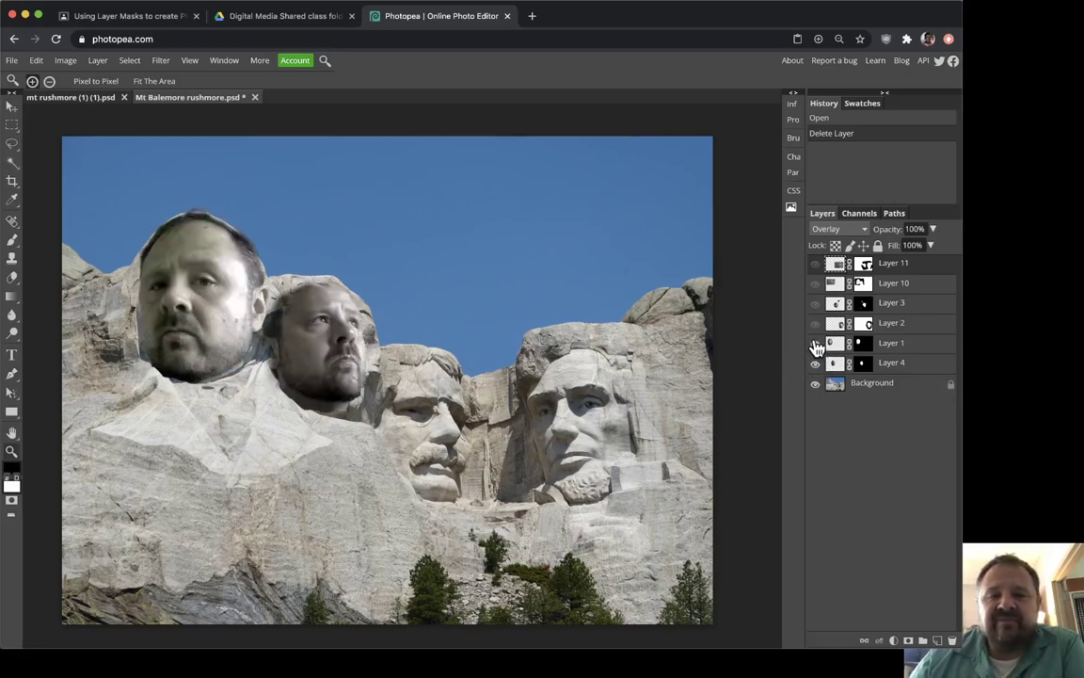
{"action": "left_click", "coordinate": [815, 324]}
{"action": "left_click", "coordinate": [815, 303]}
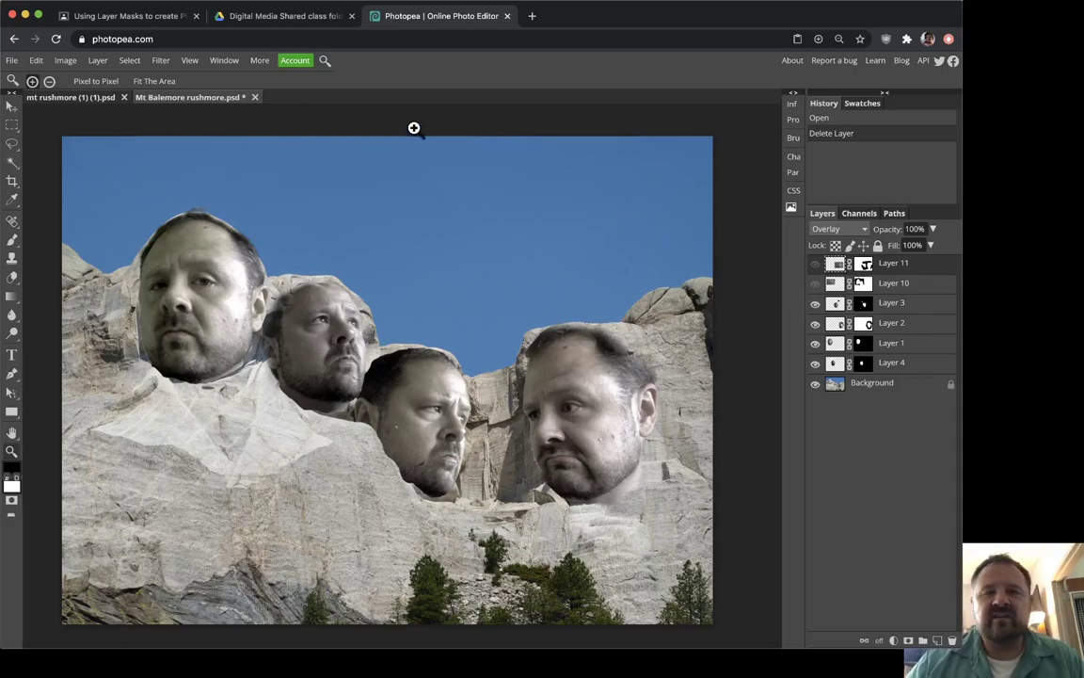
{"action": "left_click", "coordinate": [815, 282]}
{"action": "left_click", "coordinate": [815, 262]}
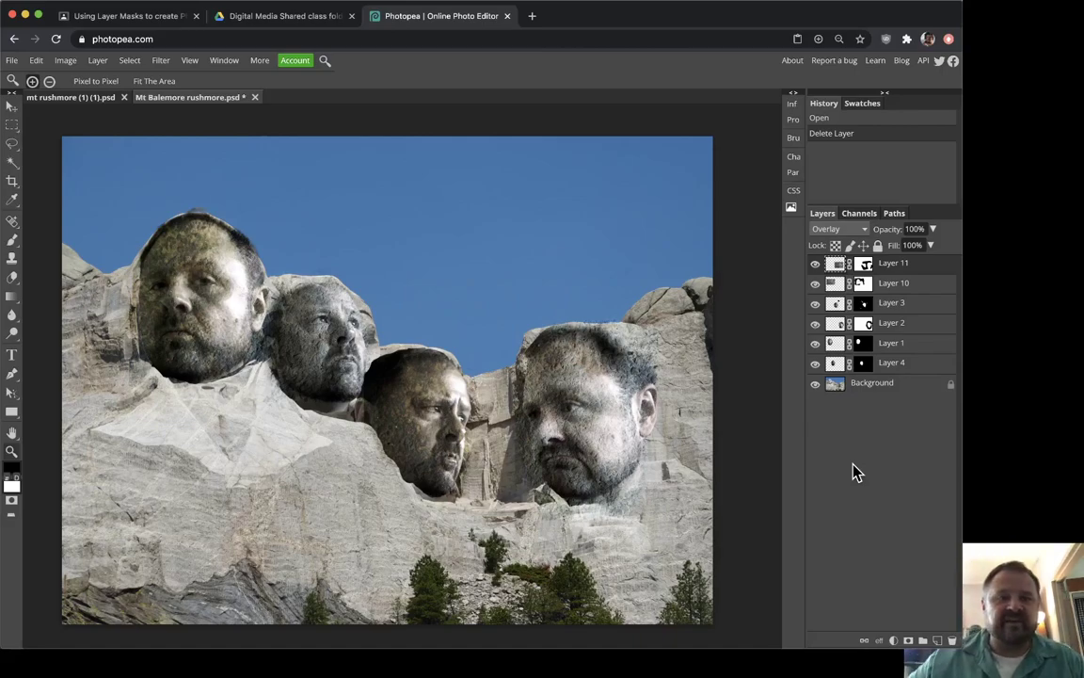
Close the Mt Balemore rushmore.psd document
{"action": "left_click", "coordinate": [254, 97]}
{"action": "left_click", "coordinate": [542, 123]}
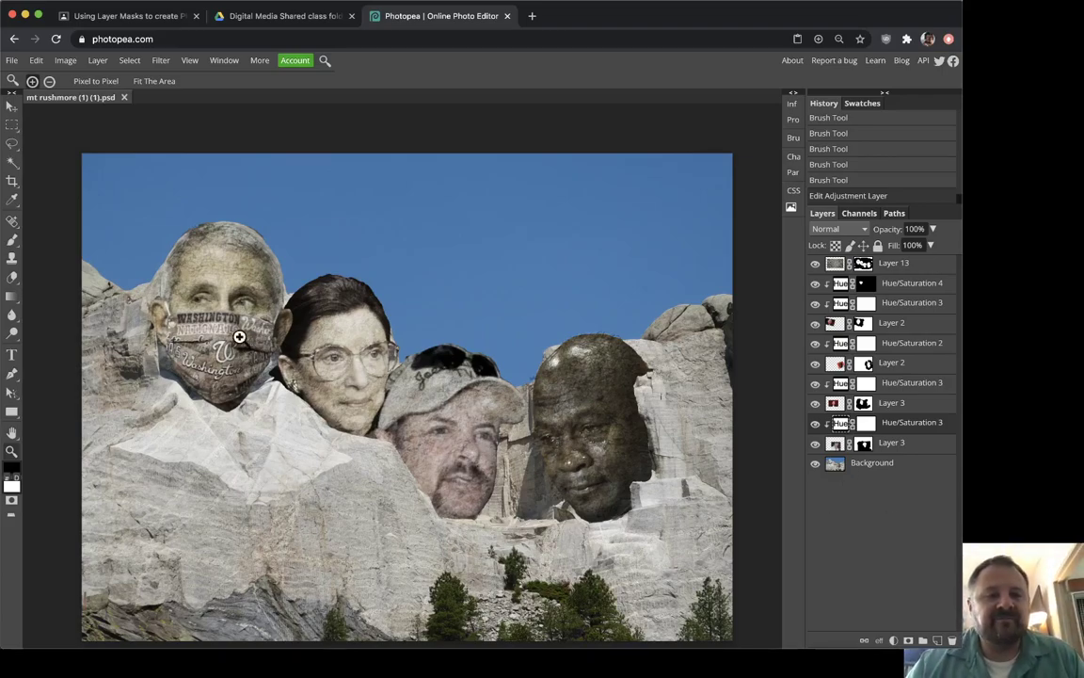
Examine the masked face, the face with glasses and the face with the cap up close in mt rushmore (1) (1).psd
{"action": "left_click", "coordinate": [237, 308]}
{"action": "left_click_drag", "start_coordinate": [274, 309], "coordinate": [393, 342]}
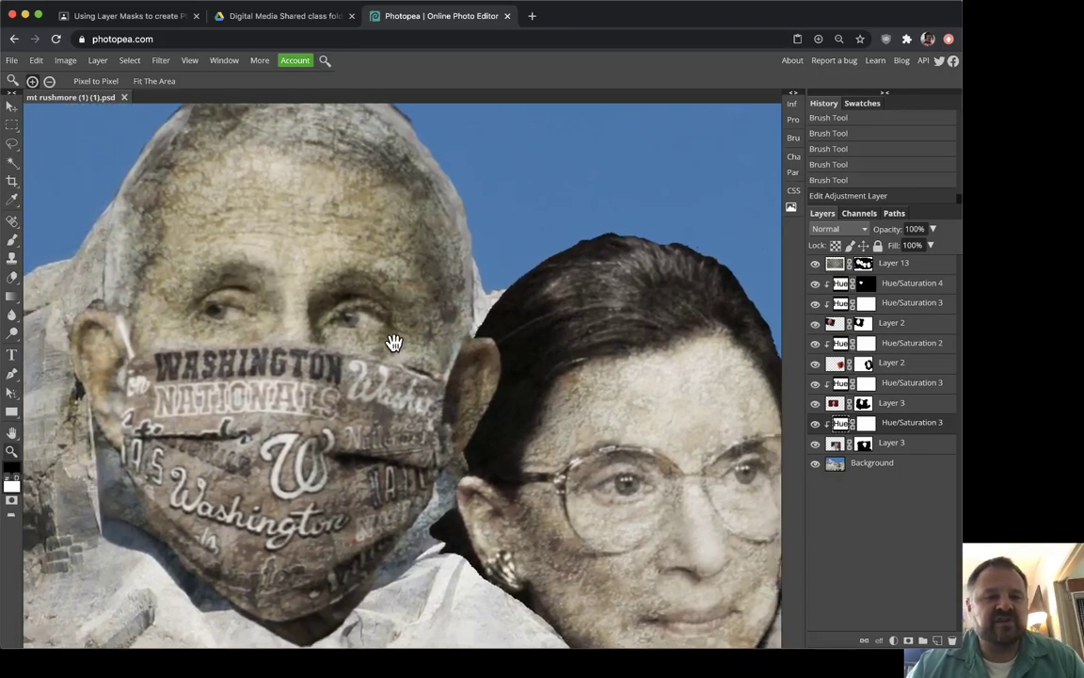
{"action": "left_click_drag", "start_coordinate": [605, 394], "coordinate": [387, 276]}
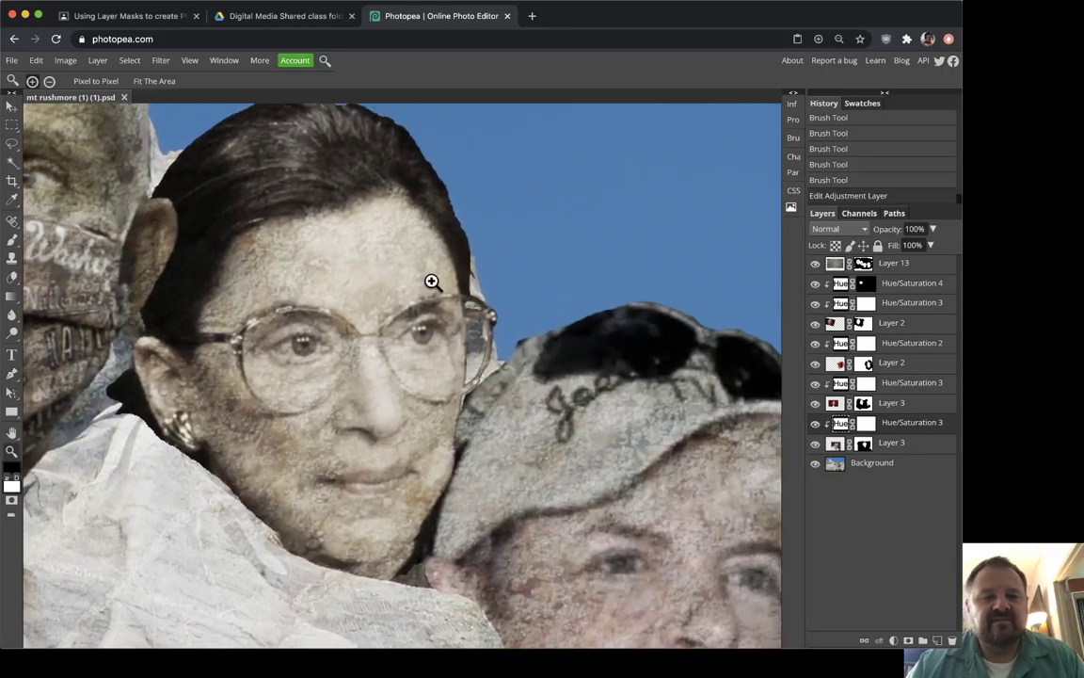
{"action": "left_click_drag", "start_coordinate": [576, 392], "coordinate": [334, 207]}
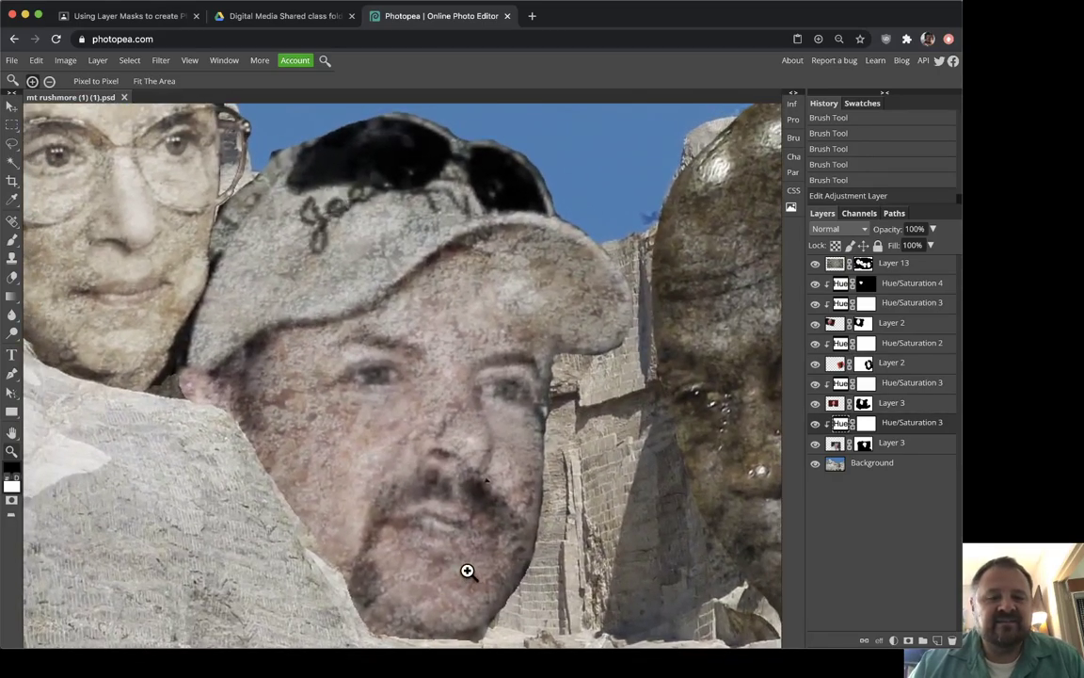
Hide every layer above Background in the Mount Rushmore document so only the original monument shows
{"action": "left_click_drag", "start_coordinate": [608, 477], "coordinate": [247, 417]}
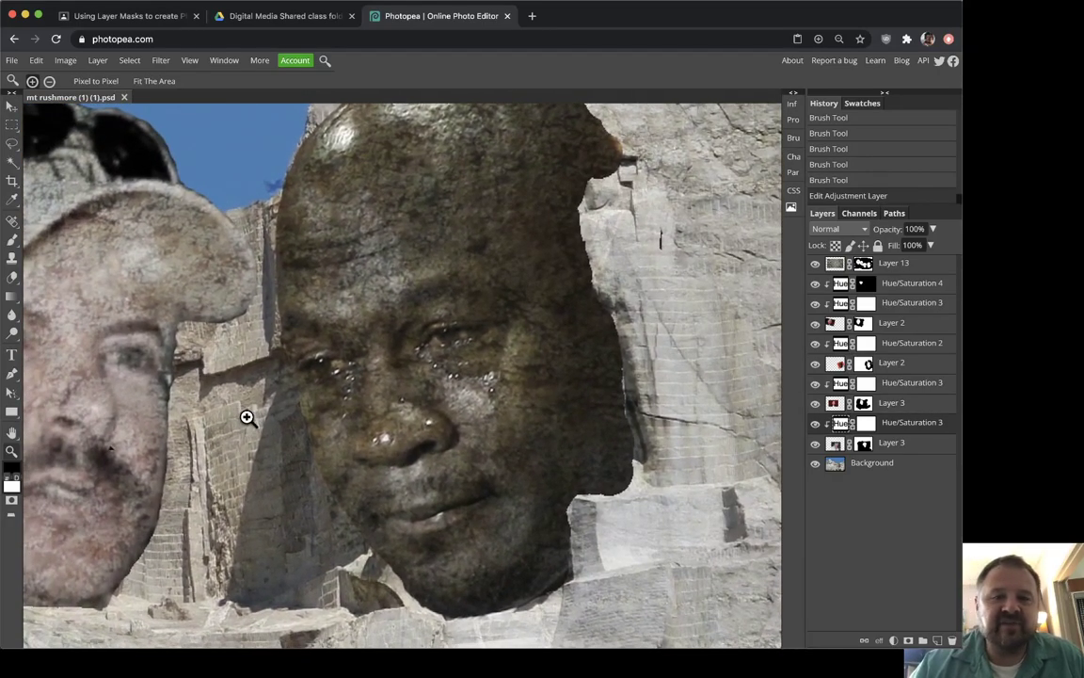
{"action": "left_click", "coordinate": [369, 398], "text": "alt"}
{"action": "left_click", "coordinate": [368, 399], "text": "alt"}
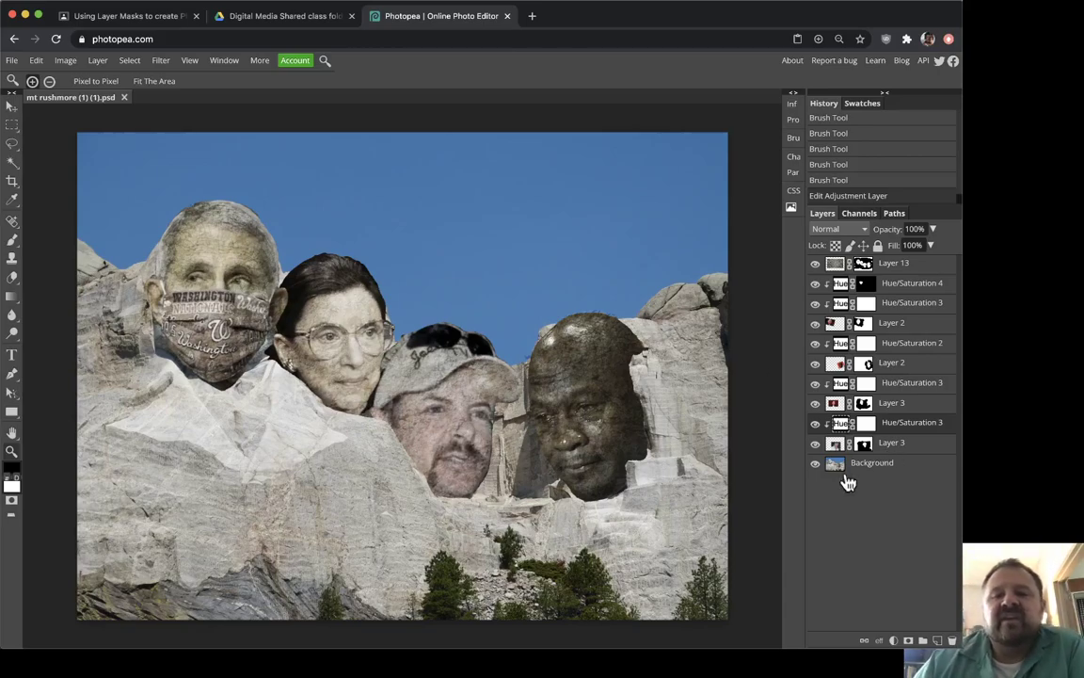
{"action": "left_click", "coordinate": [816, 444]}
{"action": "left_click_drag", "start_coordinate": [818, 447], "coordinate": [815, 270]}
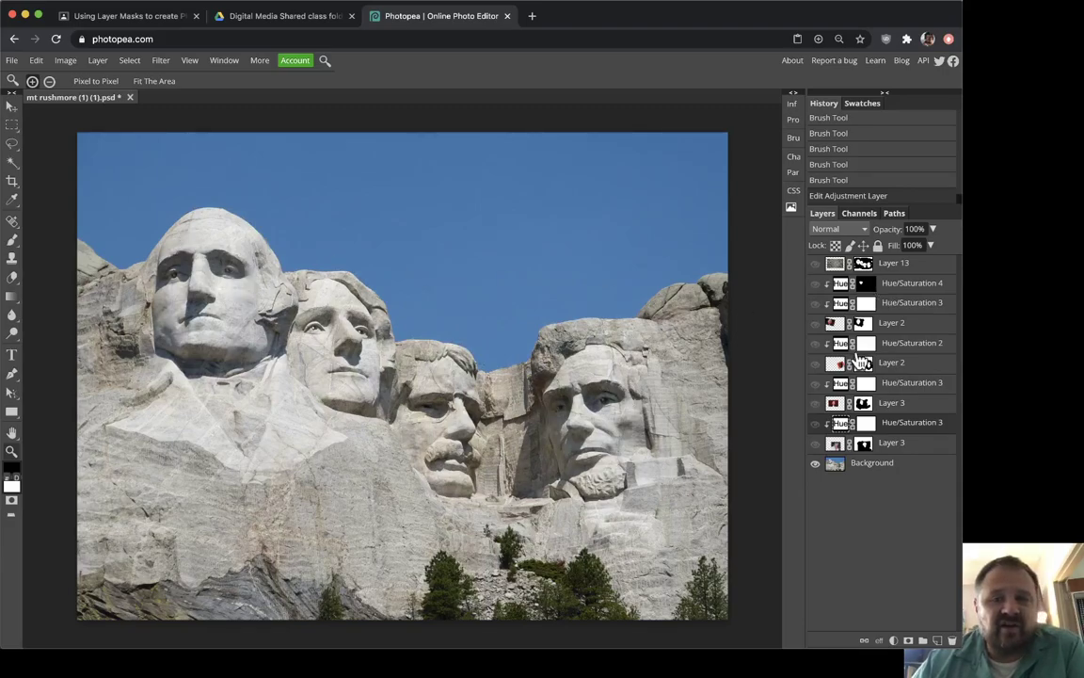
Toggle the visibility of the crying face's Layer 2 repeatedly to compare it with the original Lincoln head
{"action": "left_click", "coordinate": [815, 368]}
{"action": "left_click", "coordinate": [815, 367]}
{"action": "left_click", "coordinate": [815, 368]}
{"action": "left_click", "coordinate": [815, 367]}
{"action": "left_click", "coordinate": [815, 367]}
{"action": "left_click", "coordinate": [815, 367]}
{"action": "left_click", "coordinate": [815, 367]}
{"action": "left_click", "coordinate": [815, 368]}
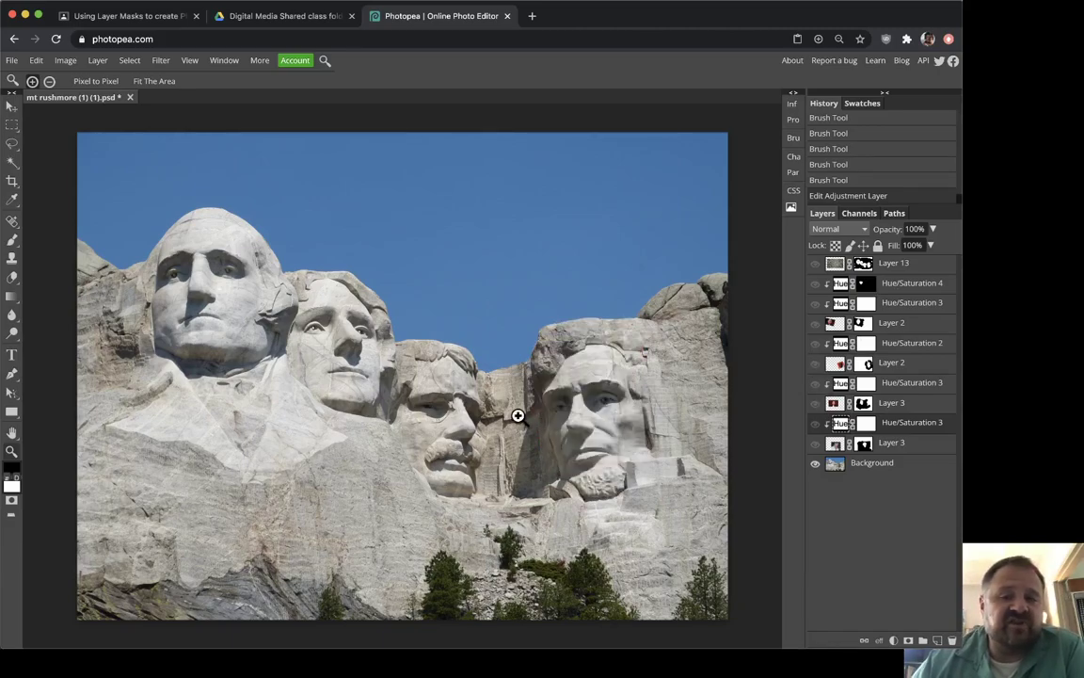
Compare the crying face with Lincoln's carved head up close by toggling its Layer 2, and leave the layer shown
{"action": "left_click", "coordinate": [625, 405]}
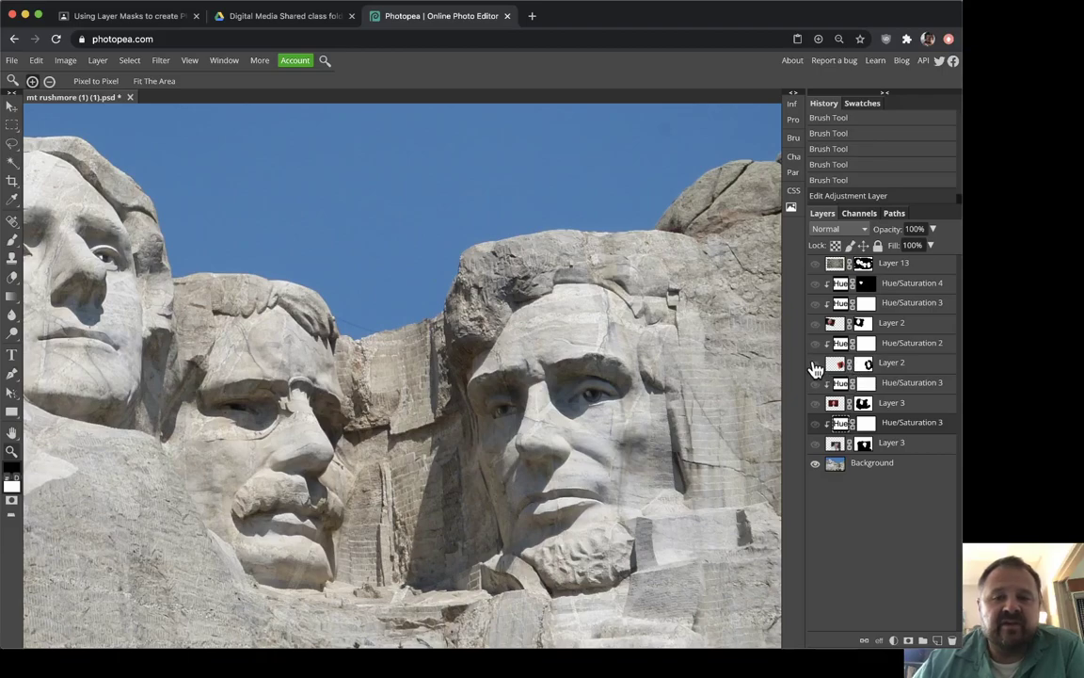
{"action": "left_click", "coordinate": [815, 368]}
{"action": "left_click", "coordinate": [815, 367]}
{"action": "left_click", "coordinate": [815, 368]}
{"action": "left_click", "coordinate": [815, 368]}
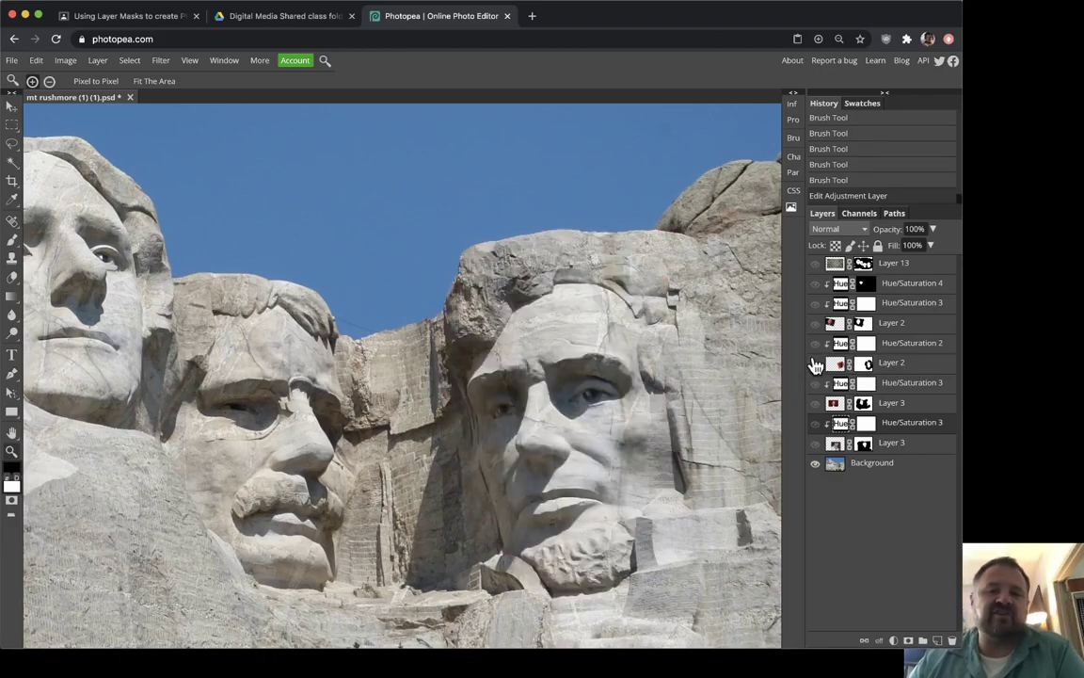
{"action": "left_click", "coordinate": [816, 365]}
{"action": "left_click", "coordinate": [815, 366]}
{"action": "left_click", "coordinate": [816, 366]}
{"action": "left_click", "coordinate": [815, 366]}
{"action": "left_click", "coordinate": [815, 366]}
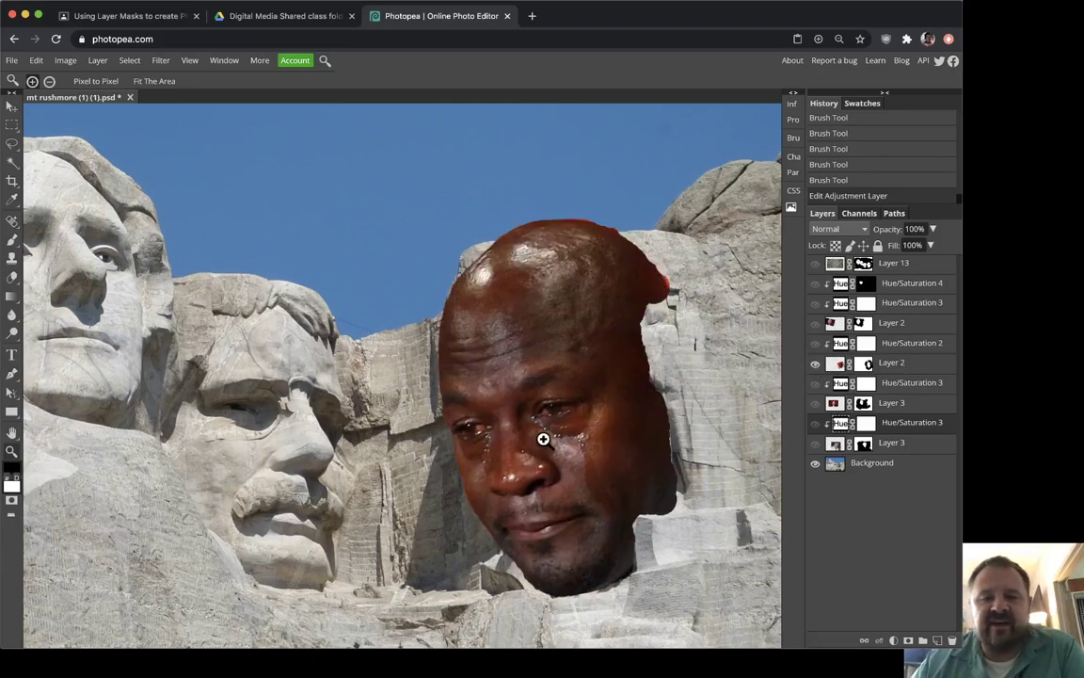
{"action": "left_click", "coordinate": [815, 366]}
{"action": "left_click", "coordinate": [815, 366]}
{"action": "left_click", "coordinate": [815, 366]}
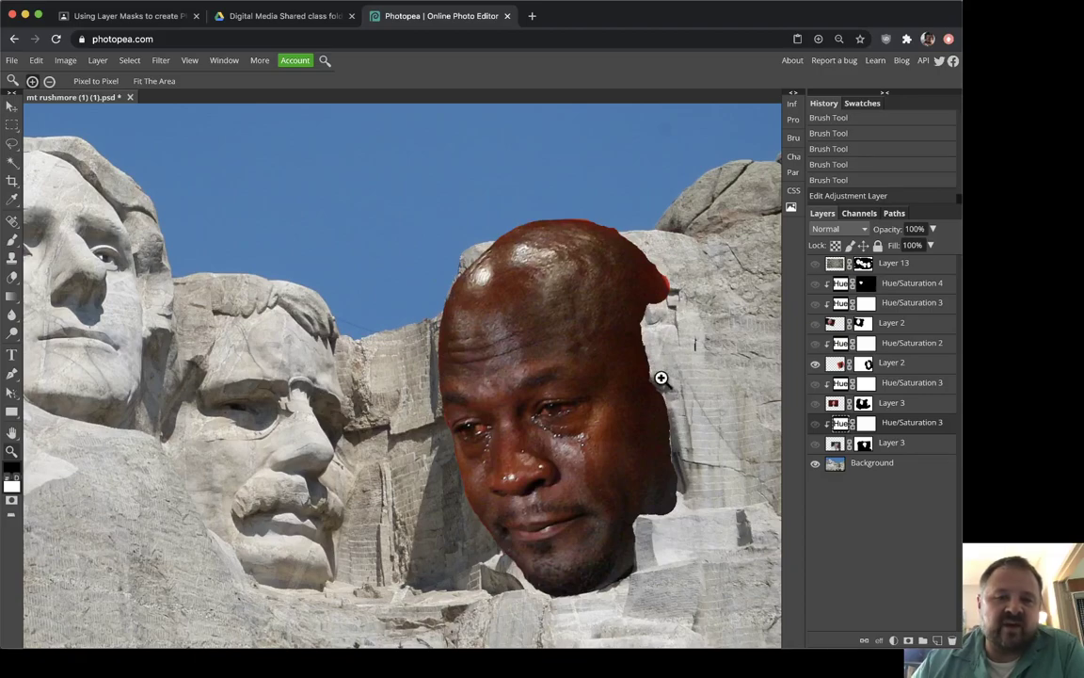
{"action": "left_click", "coordinate": [815, 365]}
{"action": "left_click", "coordinate": [815, 365]}
{"action": "left_click", "coordinate": [815, 365]}
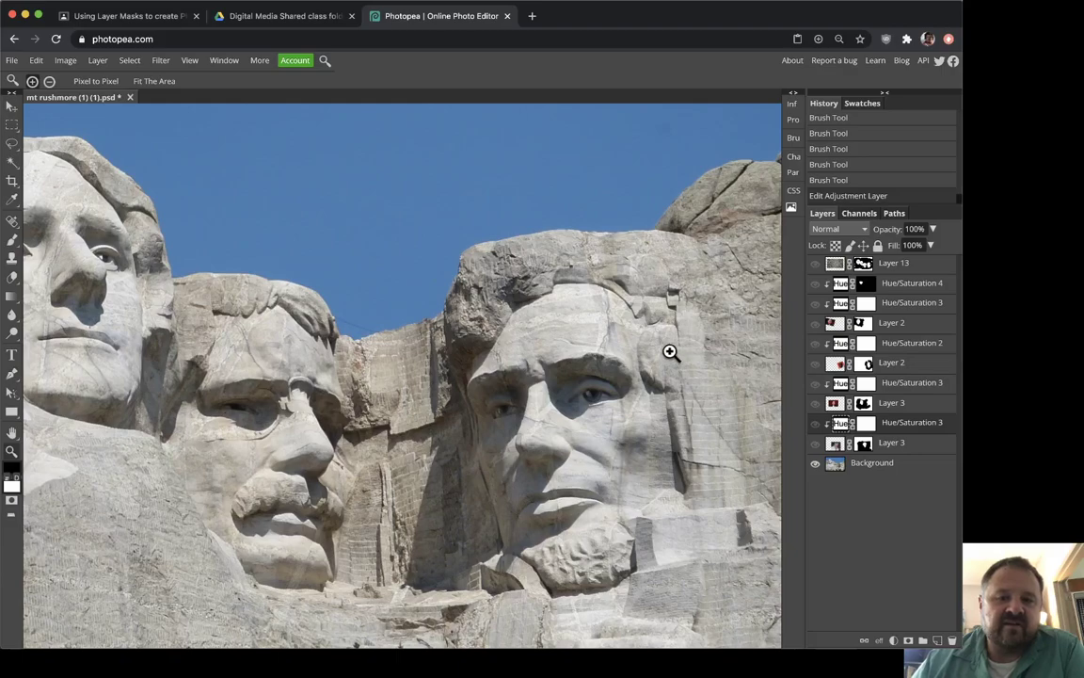
{"action": "left_click", "coordinate": [816, 365]}
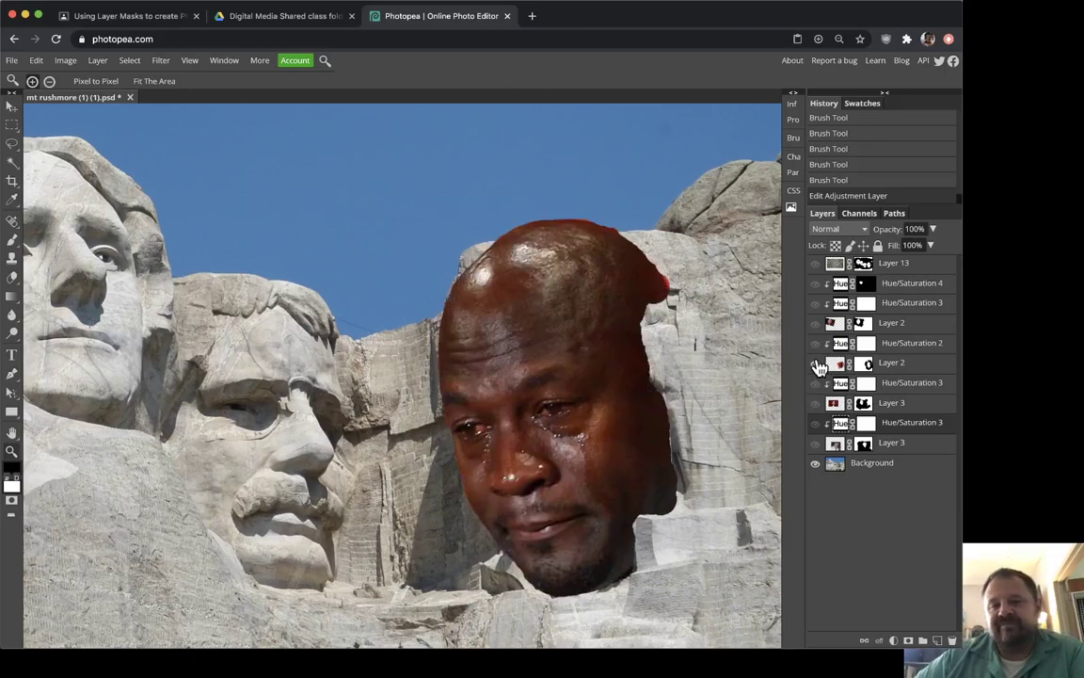
{"action": "left_click", "coordinate": [816, 363]}
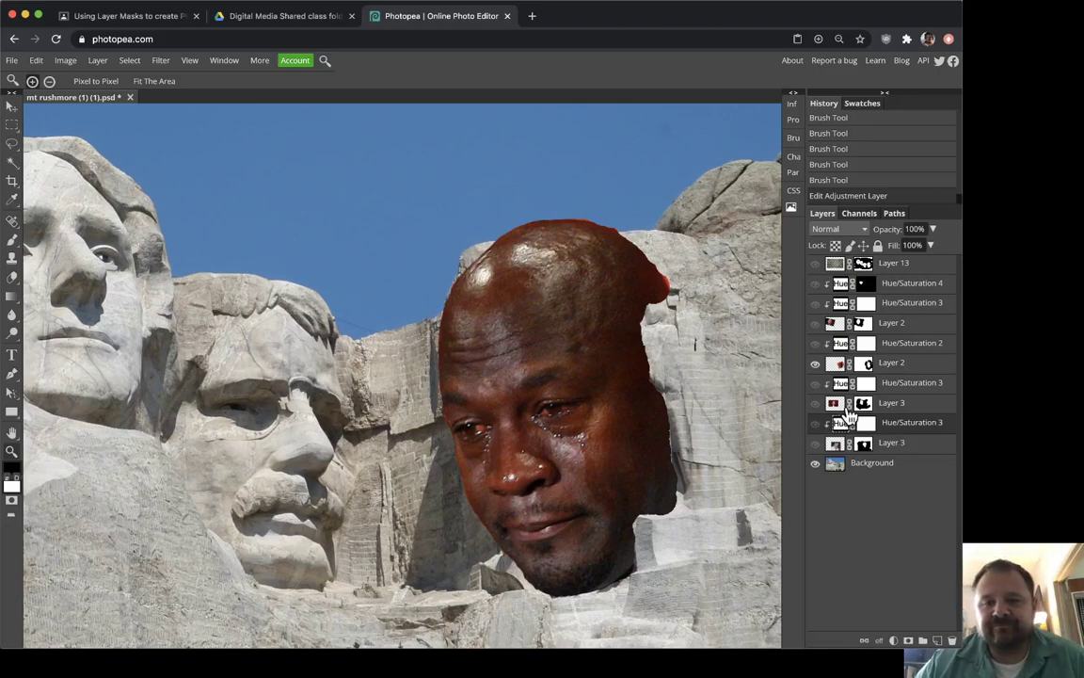
Show the Layer 3 containing the face with glasses, toggling it to compare with the second carved head, and leave it on
{"action": "left_click", "coordinate": [815, 403]}
{"action": "left_click_drag", "start_coordinate": [326, 346], "coordinate": [610, 395]}
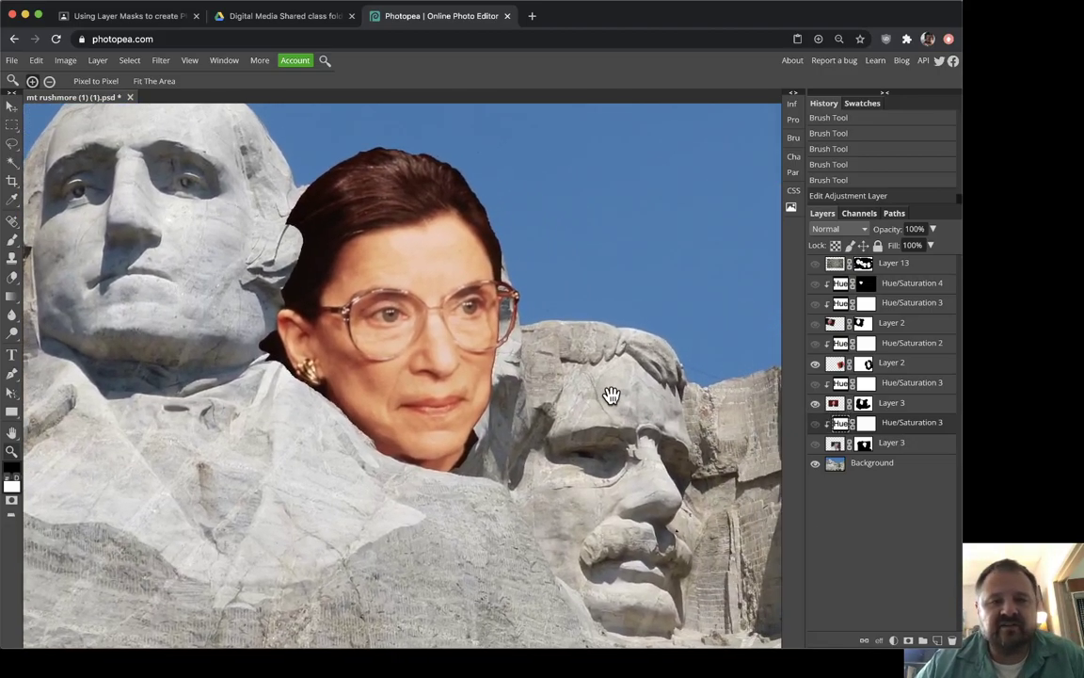
{"action": "left_click", "coordinate": [815, 363]}
{"action": "left_click", "coordinate": [815, 403]}
{"action": "left_click", "coordinate": [815, 404]}
{"action": "left_click", "coordinate": [815, 404]}
{"action": "left_click", "coordinate": [816, 405]}
{"action": "left_click", "coordinate": [815, 405]}
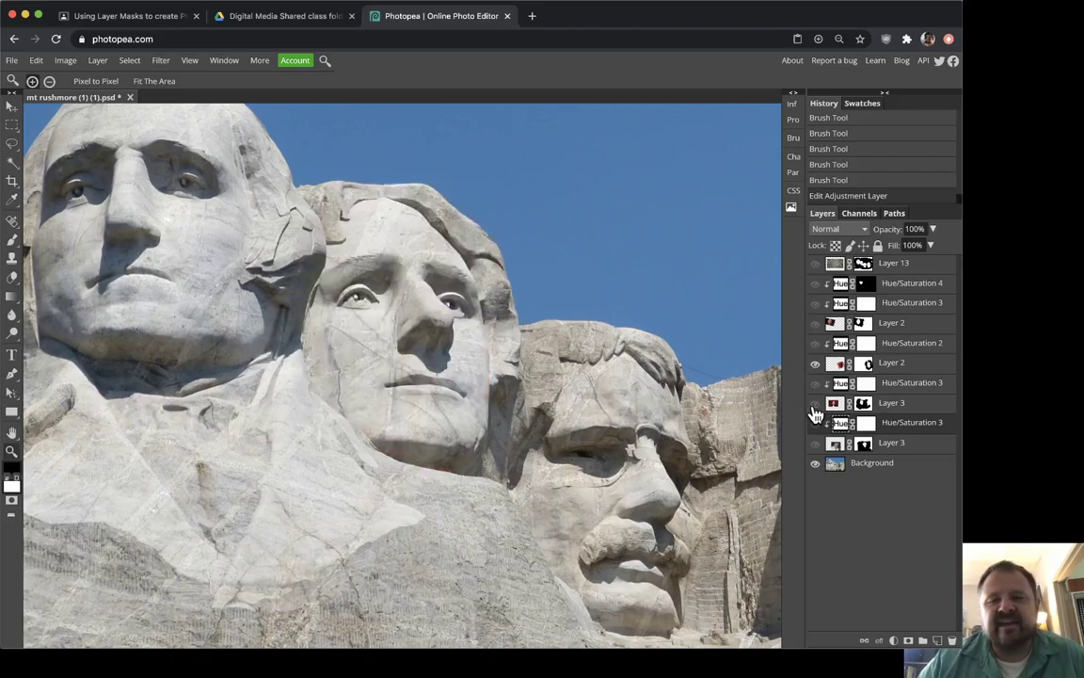
{"action": "left_click", "coordinate": [815, 405]}
{"action": "left_click", "coordinate": [815, 405]}
{"action": "left_click", "coordinate": [815, 405]}
{"action": "left_click", "coordinate": [815, 405]}
{"action": "left_click", "coordinate": [815, 404]}
{"action": "left_click", "coordinate": [815, 404]}
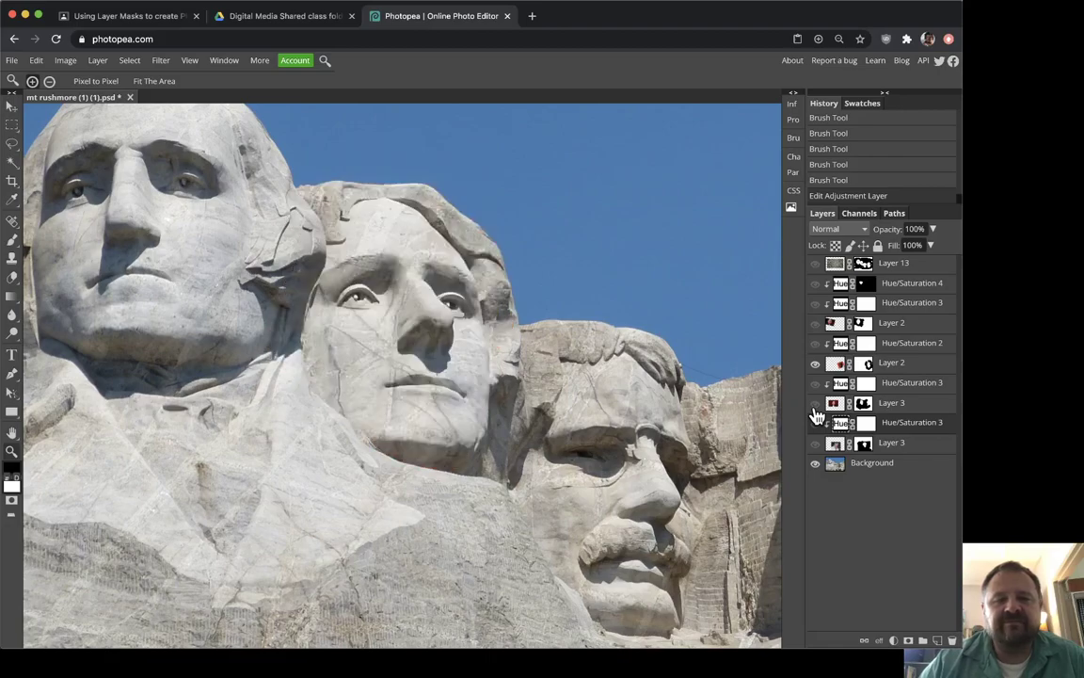
{"action": "left_click", "coordinate": [815, 405]}
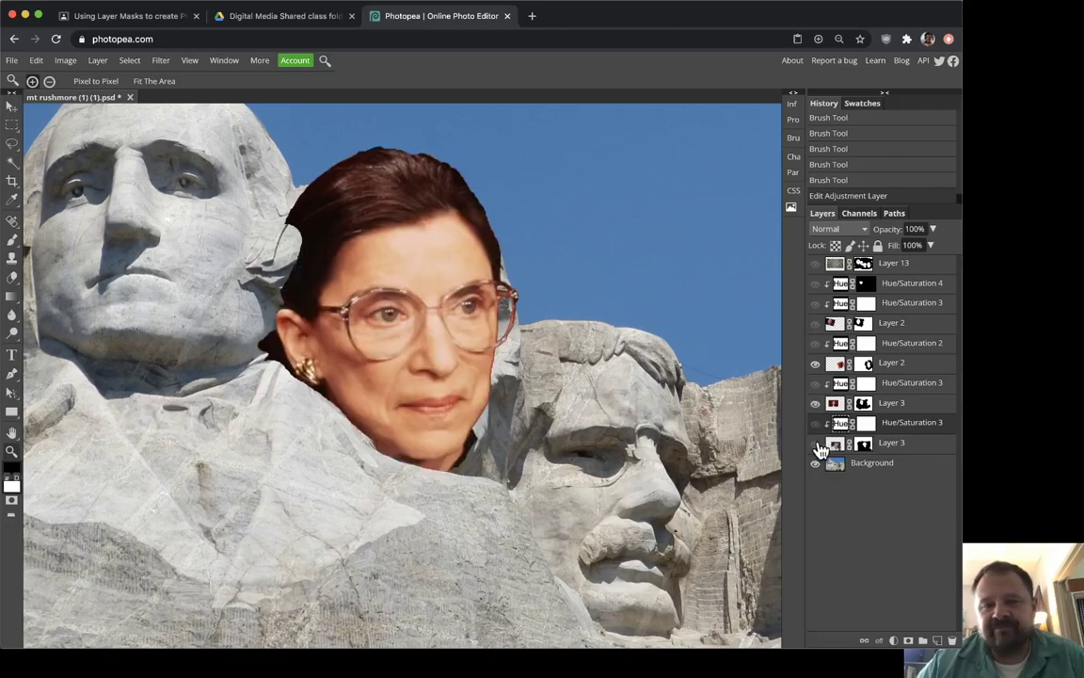
Show the bottom Layer 3 with the capped face, toggling it against the third carved head, and leave it on
{"action": "left_click", "coordinate": [816, 443]}
{"action": "scroll", "coordinate": [632, 401], "scroll_direction": "right", "scroll_amount": 5}
{"action": "scroll", "coordinate": [632, 401], "scroll_direction": "down", "scroll_amount": 2}
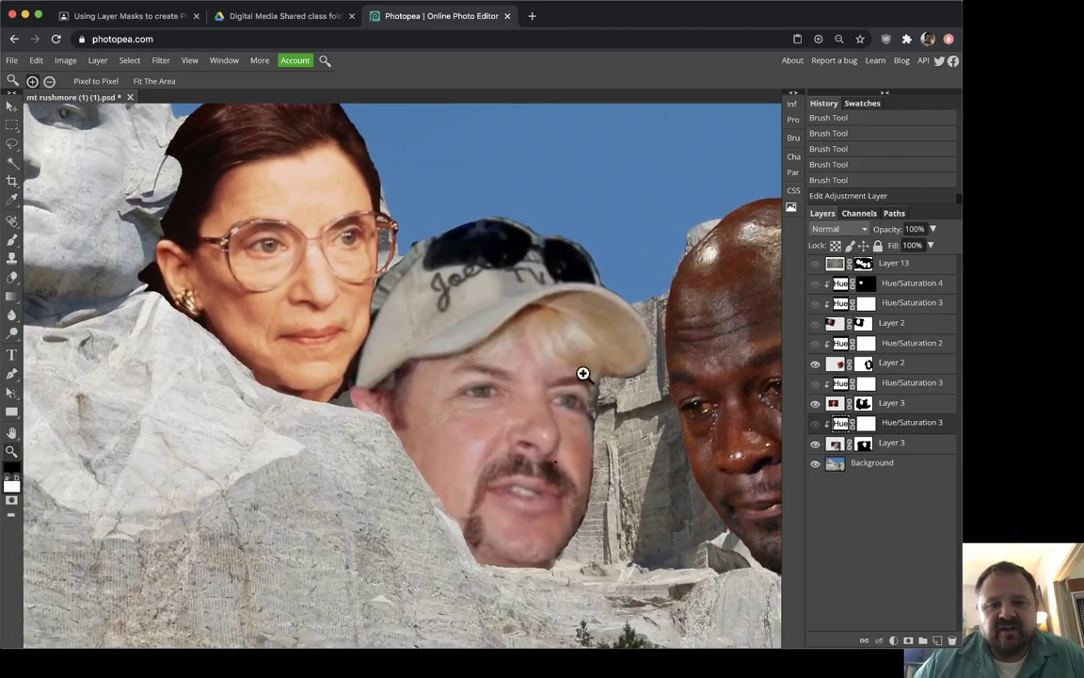
{"action": "left_click", "coordinate": [816, 445]}
{"action": "left_click", "coordinate": [816, 445]}
{"action": "left_click", "coordinate": [816, 446]}
{"action": "left_click", "coordinate": [816, 445]}
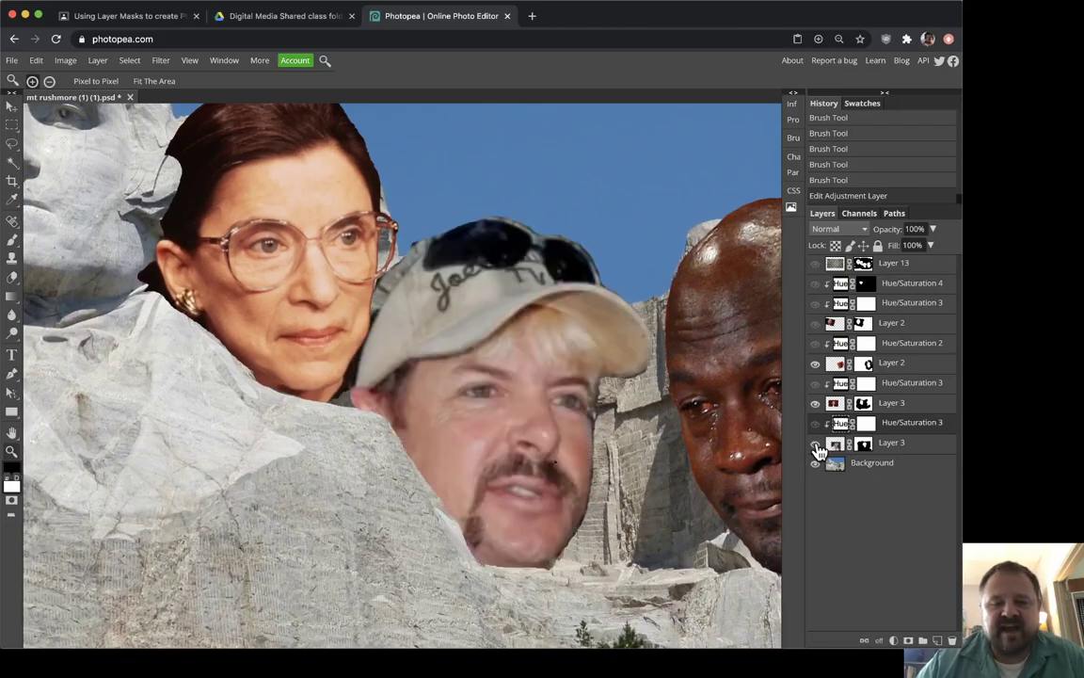
Show the Layer 2 containing the masked face, toggling it to compare with Washington's carved head, and leave it on
{"action": "left_click_drag", "start_coordinate": [393, 303], "coordinate": [673, 453]}
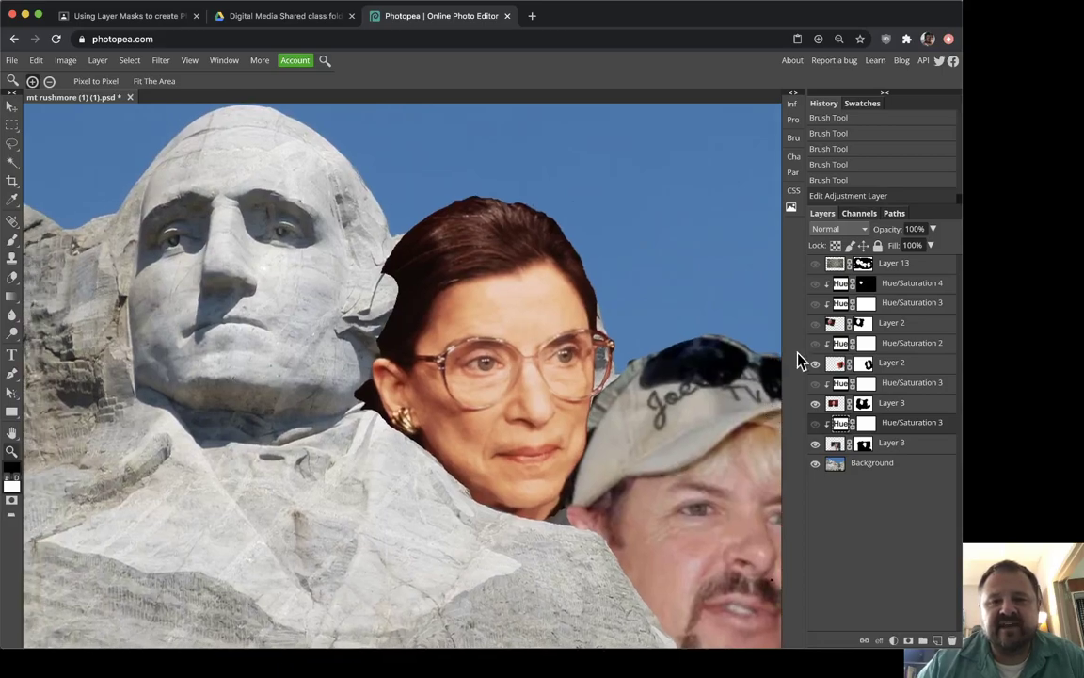
{"action": "left_click", "coordinate": [815, 323]}
{"action": "left_click_drag", "start_coordinate": [415, 307], "coordinate": [641, 356]}
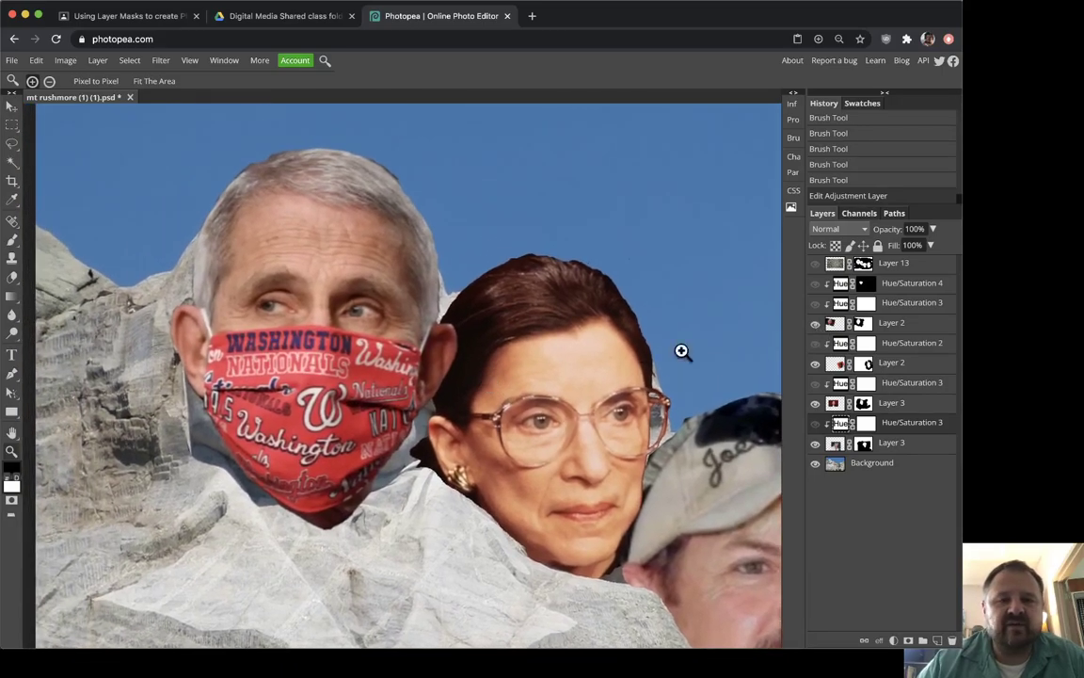
{"action": "left_click", "coordinate": [816, 323]}
{"action": "left_click", "coordinate": [816, 324]}
{"action": "left_click", "coordinate": [816, 324]}
{"action": "left_click", "coordinate": [815, 324]}
{"action": "left_click", "coordinate": [816, 324]}
{"action": "left_click", "coordinate": [816, 324]}
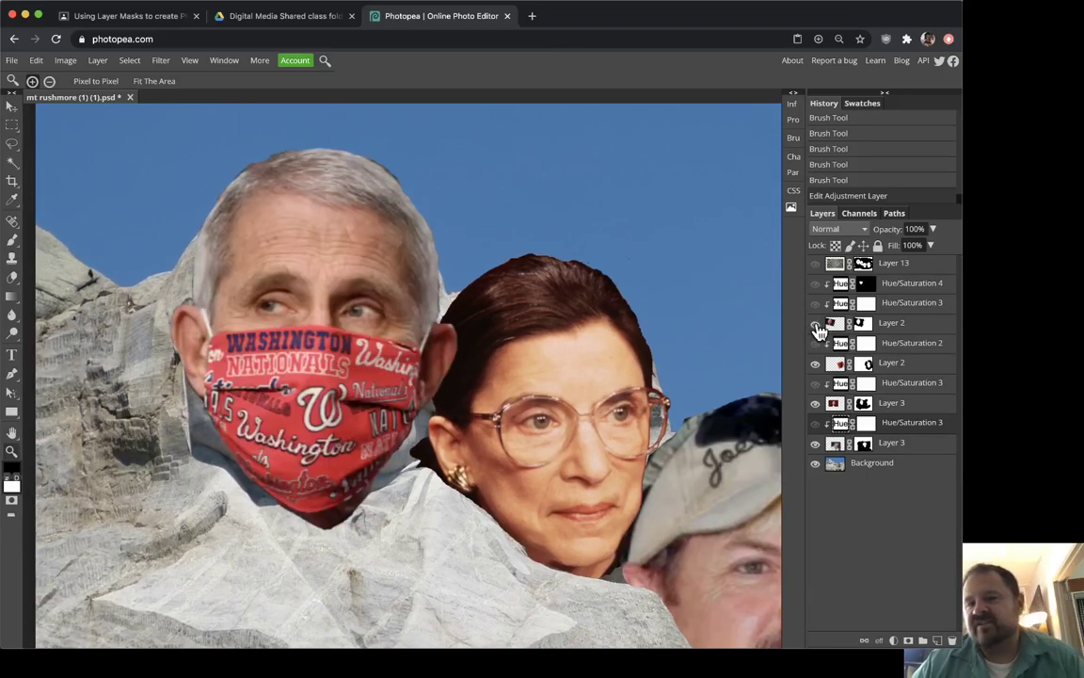
Show the Layer 13 stone texture and all Hue/Saturation adjustment layers to restore the full photomontage
{"action": "left_click_drag", "start_coordinate": [815, 266], "coordinate": [816, 302]}
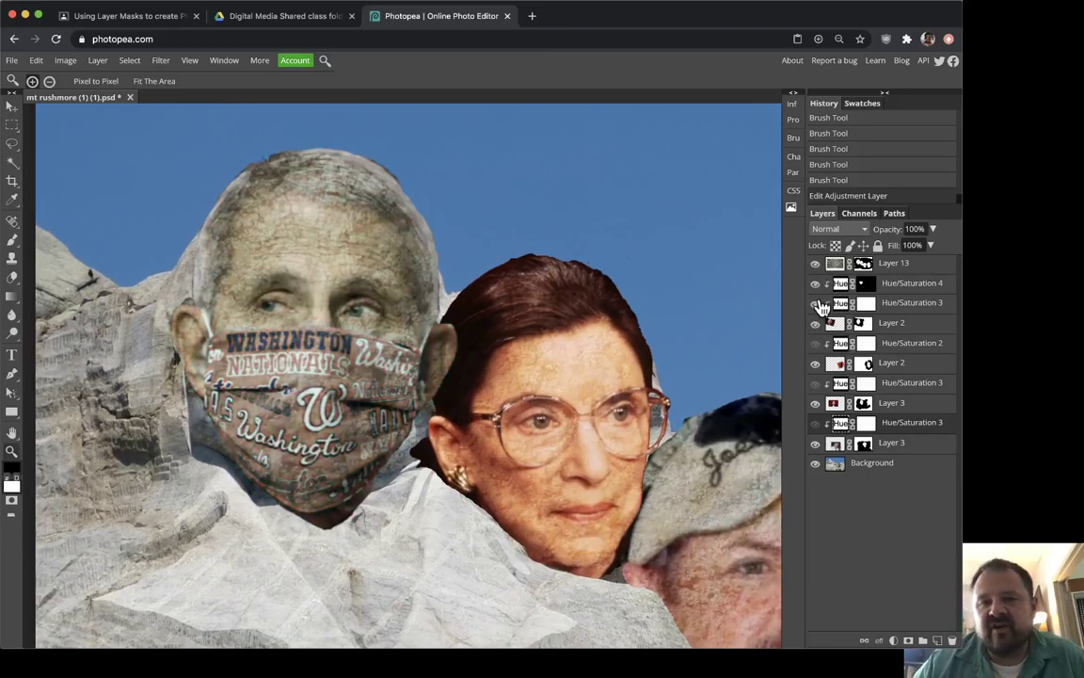
{"action": "left_click_drag", "start_coordinate": [815, 376], "coordinate": [812, 438]}
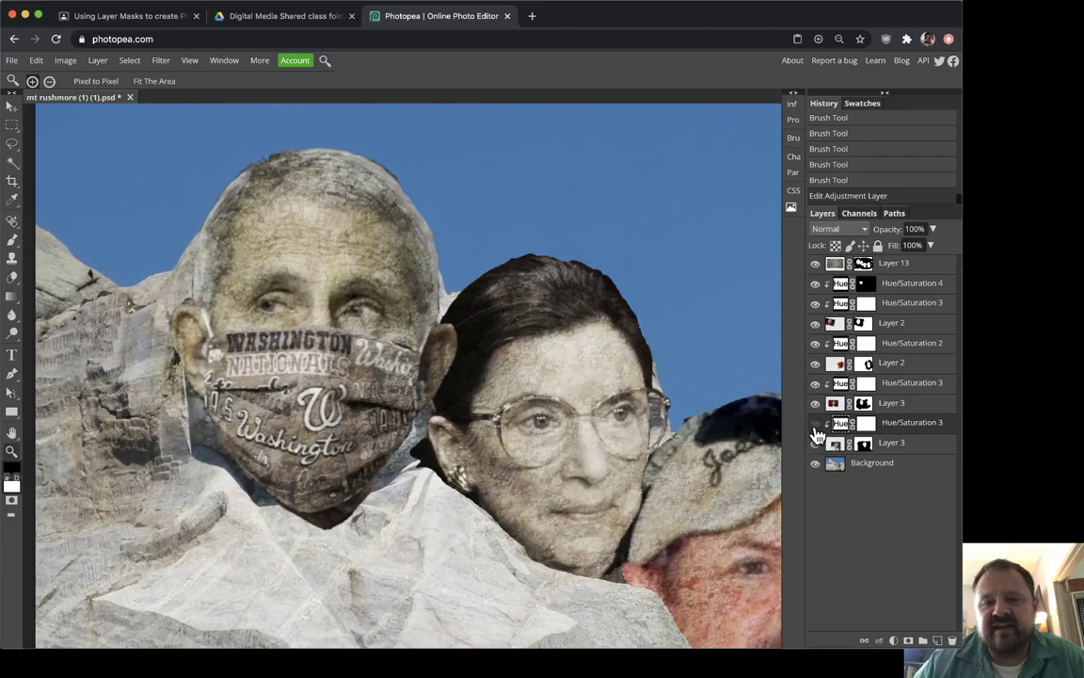
{"action": "left_click", "coordinate": [576, 411], "text": "alt"}
{"action": "left_click", "coordinate": [573, 406], "text": "alt"}
{"action": "left_click", "coordinate": [391, 370]}
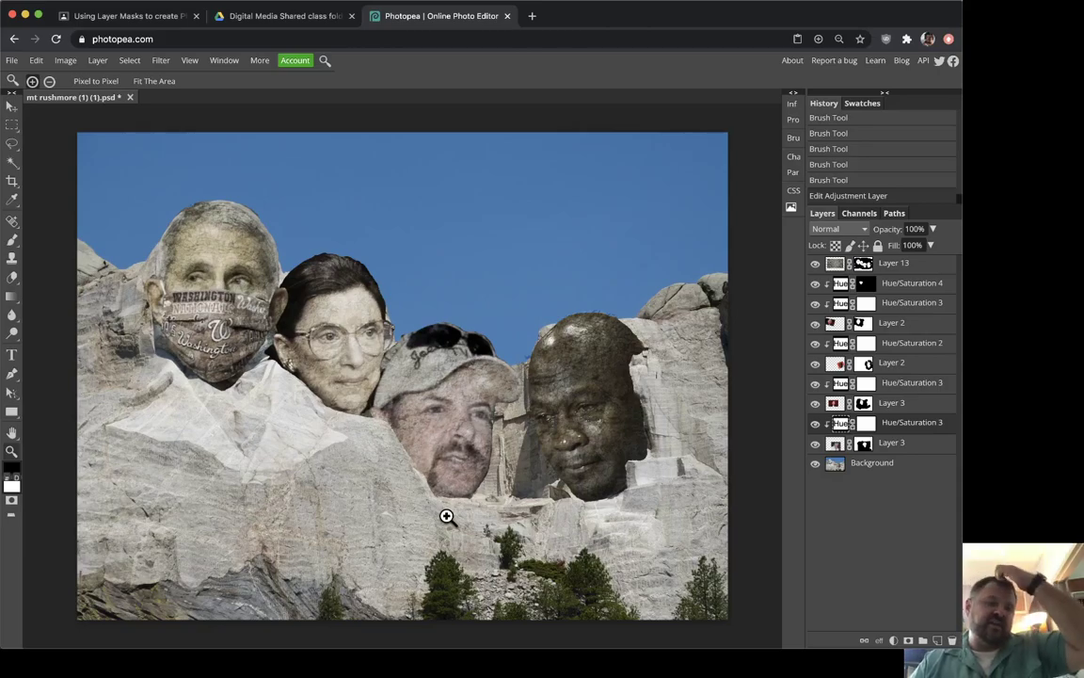
Compare the stone-textured masked face with Washington's head up close by toggling its Layer 2 off and on
{"action": "left_click", "coordinate": [366, 422]}
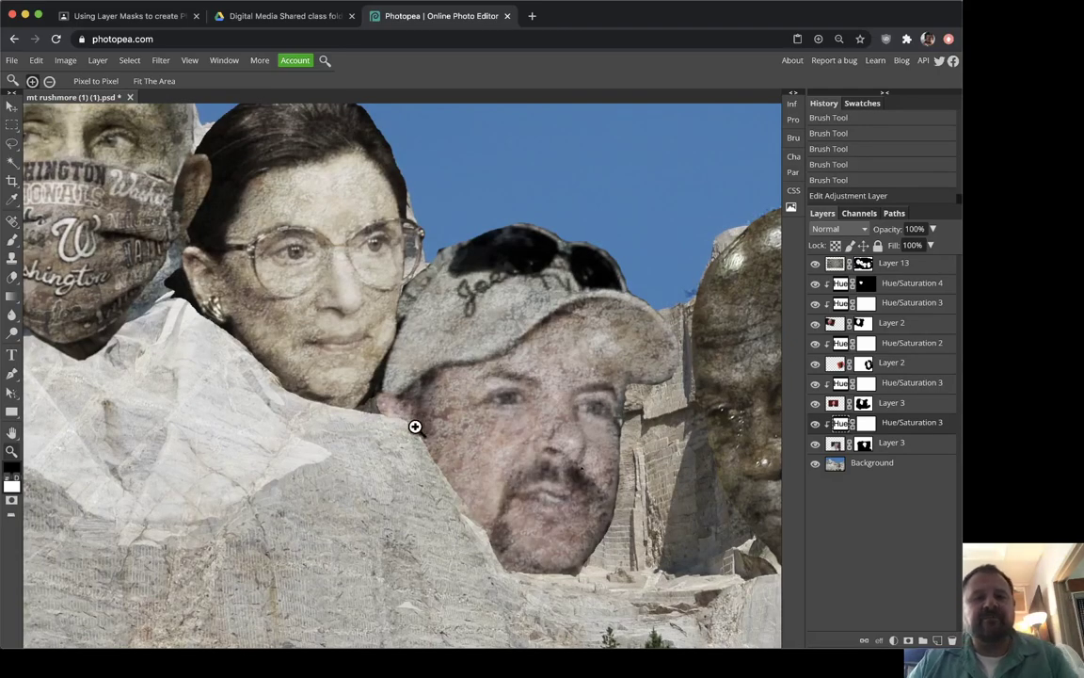
{"action": "scroll", "coordinate": [174, 305], "scroll_direction": "up", "scroll_amount": 5}
{"action": "scroll", "coordinate": [174, 305], "scroll_direction": "left", "scroll_amount": 5}
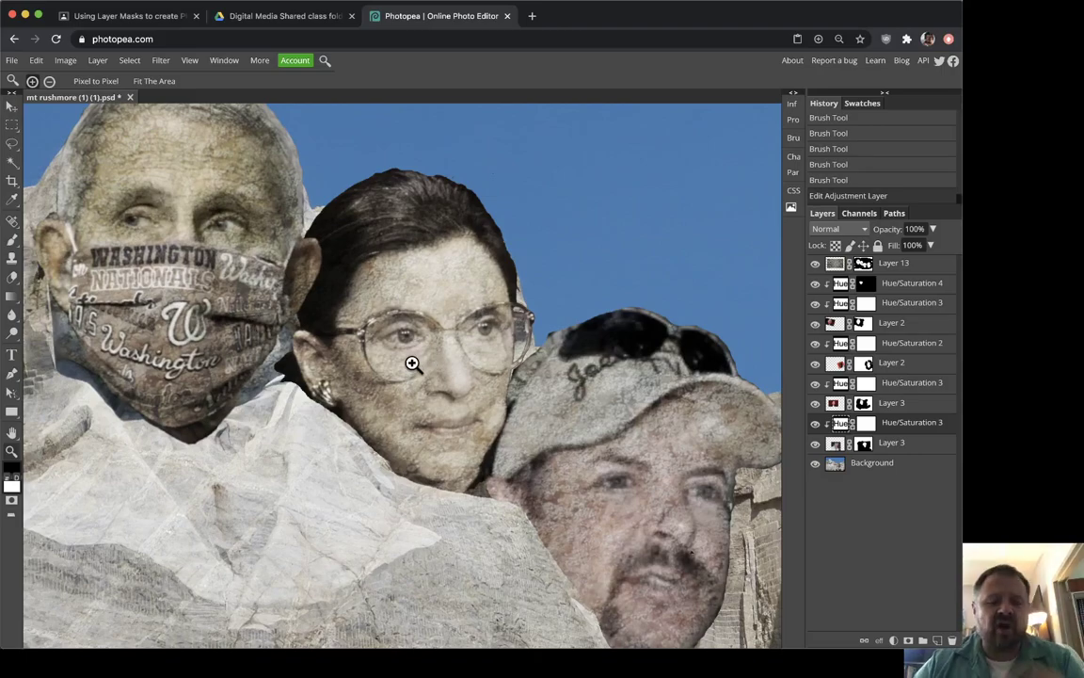
{"action": "scroll", "coordinate": [339, 313], "scroll_direction": "up", "scroll_amount": 5}
{"action": "scroll", "coordinate": [338, 313], "scroll_direction": "left", "scroll_amount": 4}
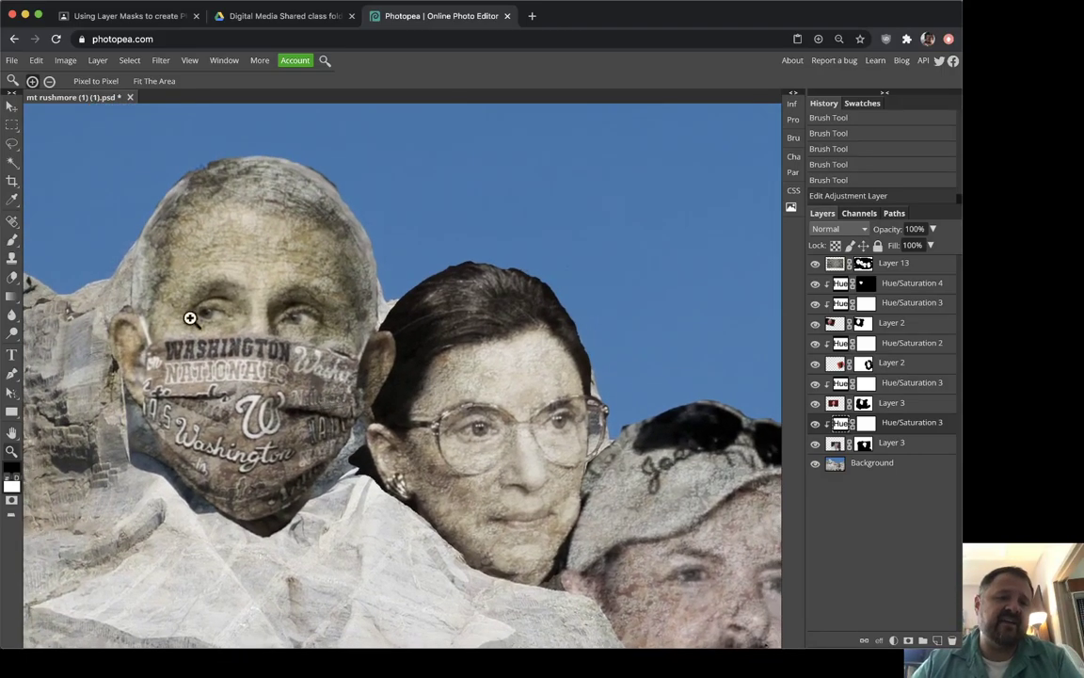
{"action": "left_click", "coordinate": [815, 324]}
{"action": "left_click", "coordinate": [815, 324]}
{"action": "left_click", "coordinate": [814, 324]}
{"action": "left_click", "coordinate": [815, 325]}
{"action": "left_click", "coordinate": [815, 324]}
{"action": "left_click", "coordinate": [815, 325]}
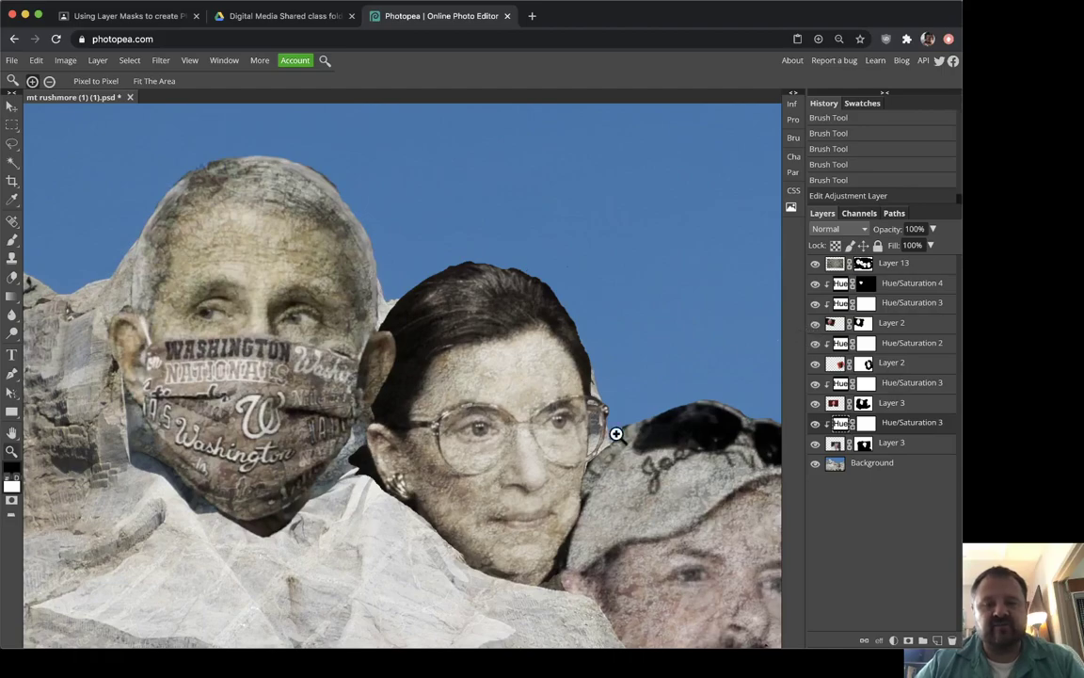
Examine how the stone-textured crying face covers Lincoln's head by toggling its Layer 2 off and on
{"action": "scroll", "coordinate": [555, 392], "scroll_direction": "right", "scroll_amount": 3}
{"action": "scroll", "coordinate": [555, 392], "scroll_direction": "down", "scroll_amount": 1}
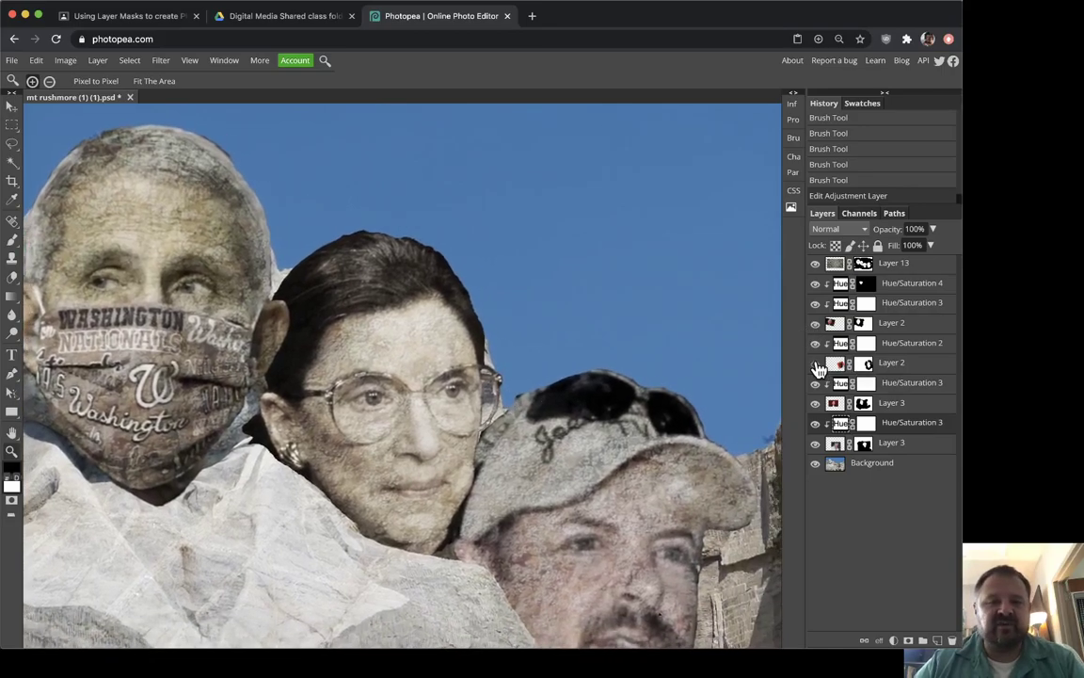
{"action": "scroll", "coordinate": [404, 334], "scroll_direction": "right", "scroll_amount": 5}
{"action": "scroll", "coordinate": [403, 334], "scroll_direction": "down", "scroll_amount": 2}
{"action": "scroll", "coordinate": [587, 362], "scroll_direction": "right", "scroll_amount": 2}
{"action": "scroll", "coordinate": [586, 361], "scroll_direction": "down", "scroll_amount": 2}
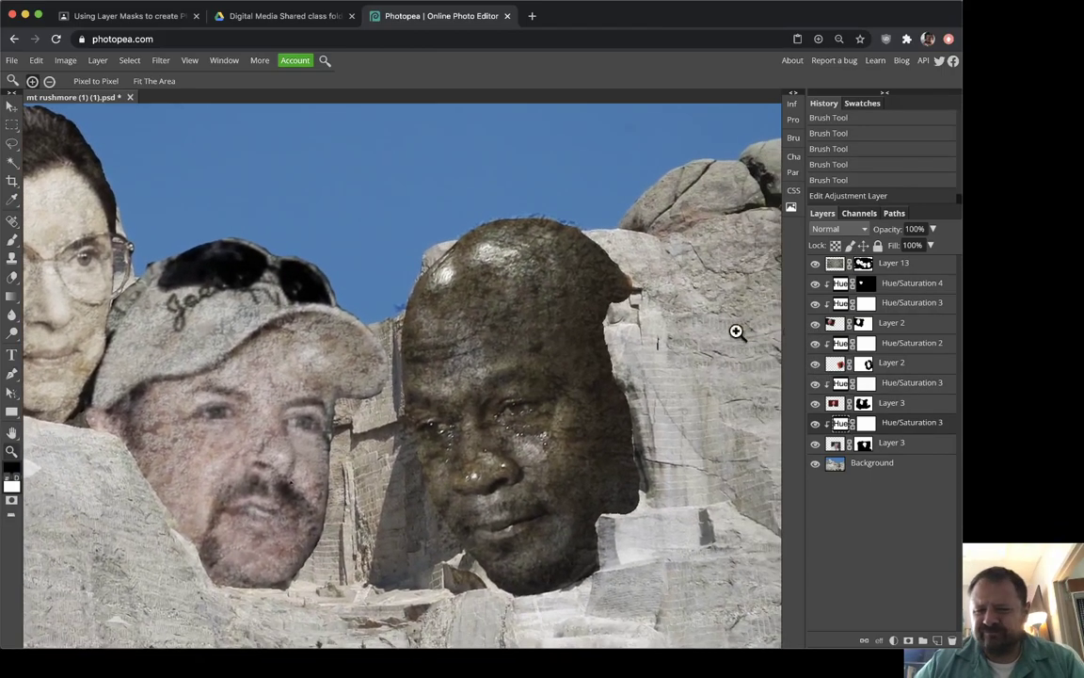
{"action": "left_click", "coordinate": [815, 363]}
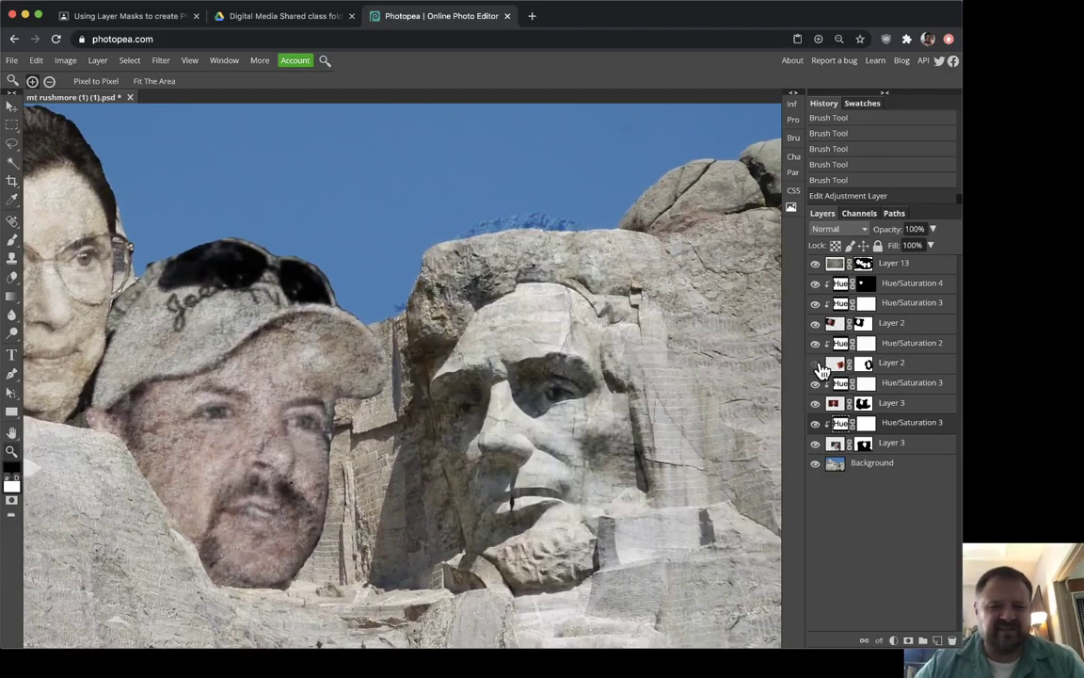
{"action": "left_click", "coordinate": [817, 365]}
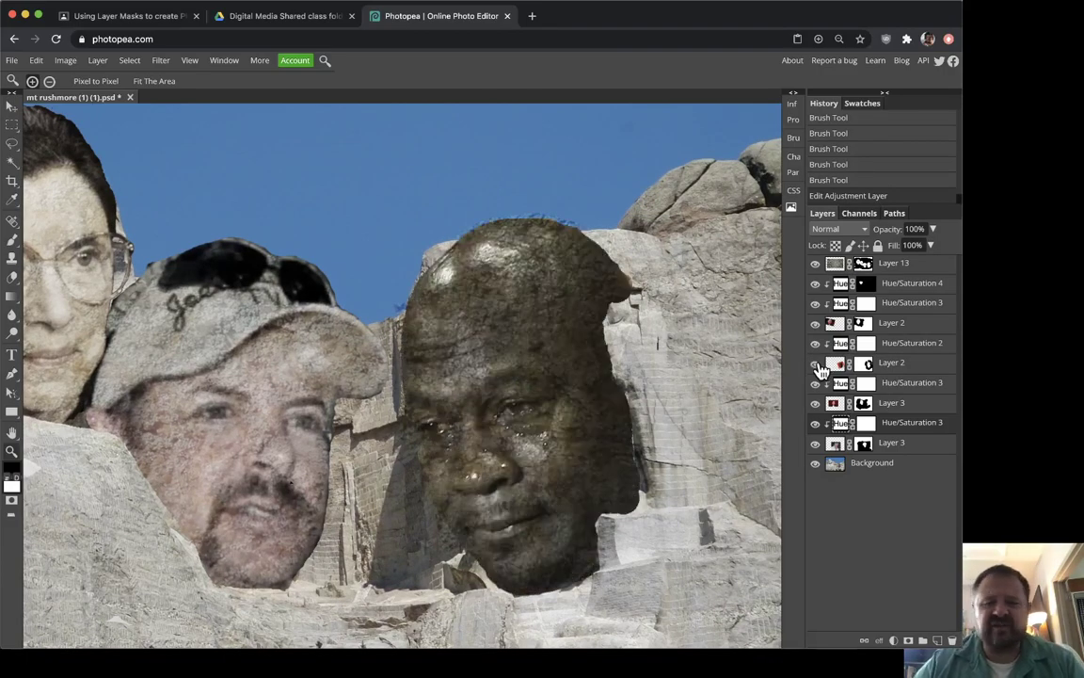
{"action": "left_click", "coordinate": [816, 364]}
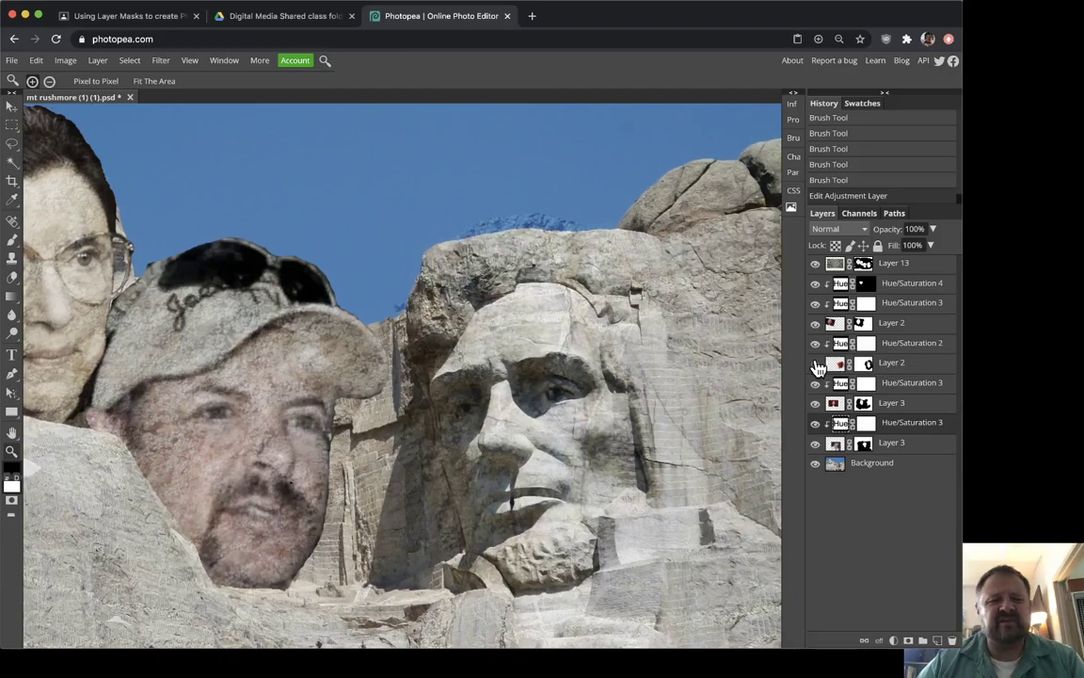
{"action": "left_click", "coordinate": [816, 366]}
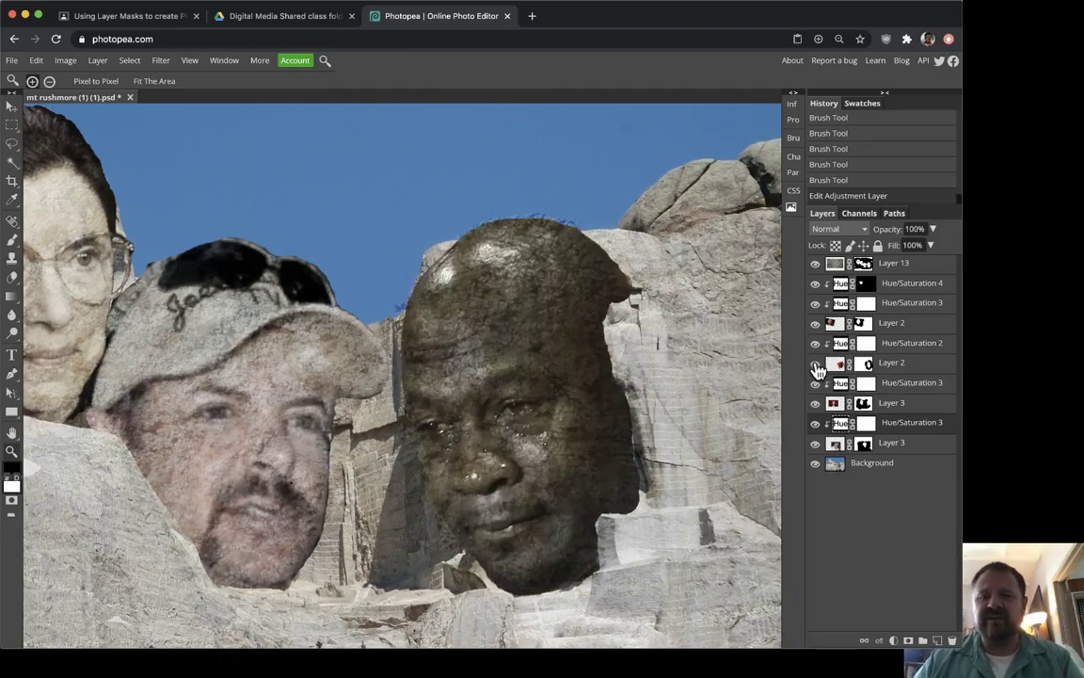
{"action": "left_click", "coordinate": [816, 365]}
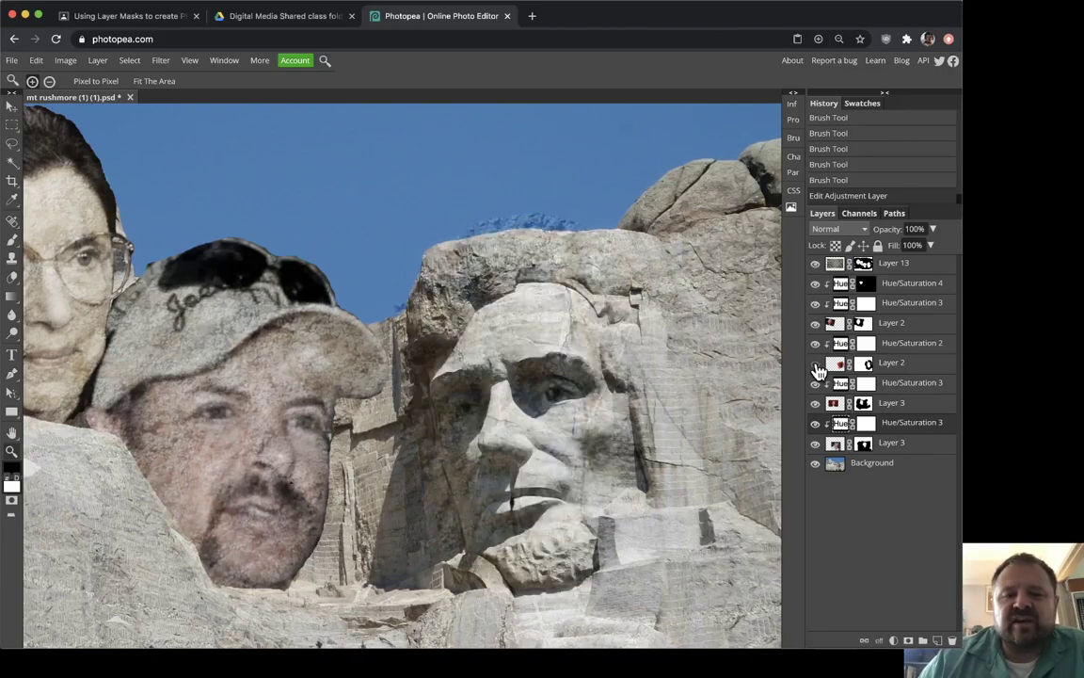
{"action": "left_click", "coordinate": [816, 365]}
{"action": "left_click", "coordinate": [816, 365]}
{"action": "left_click", "coordinate": [816, 365]}
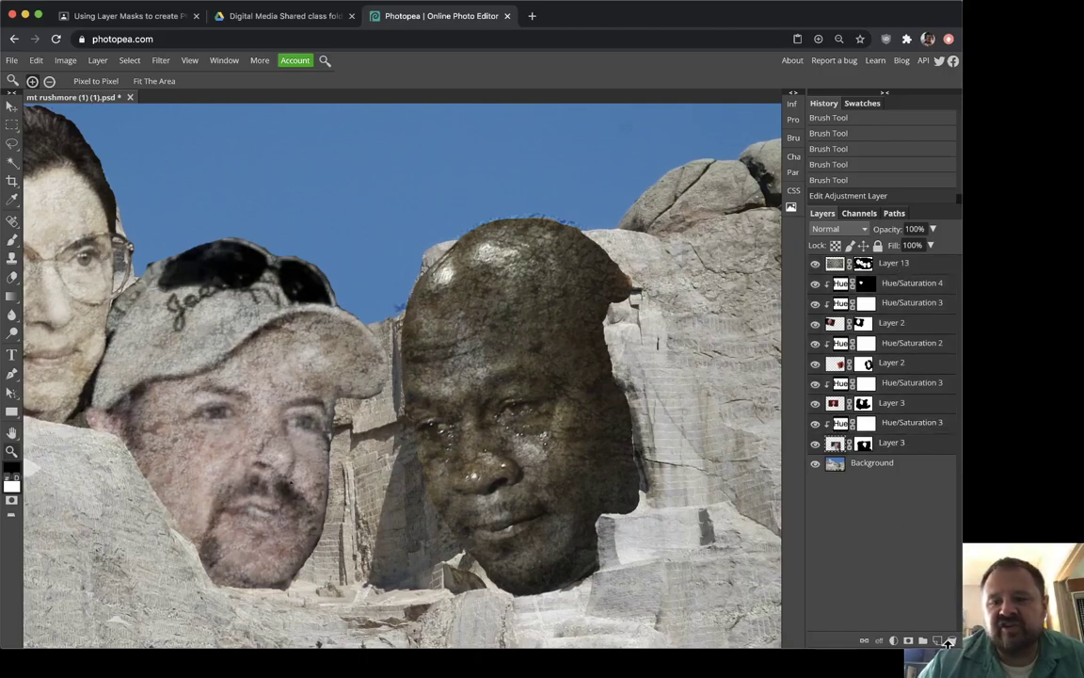
Restore the photomontage layers after deleting them, and save the complete composition as a PSD
{"action": "key", "text": "Delete"}
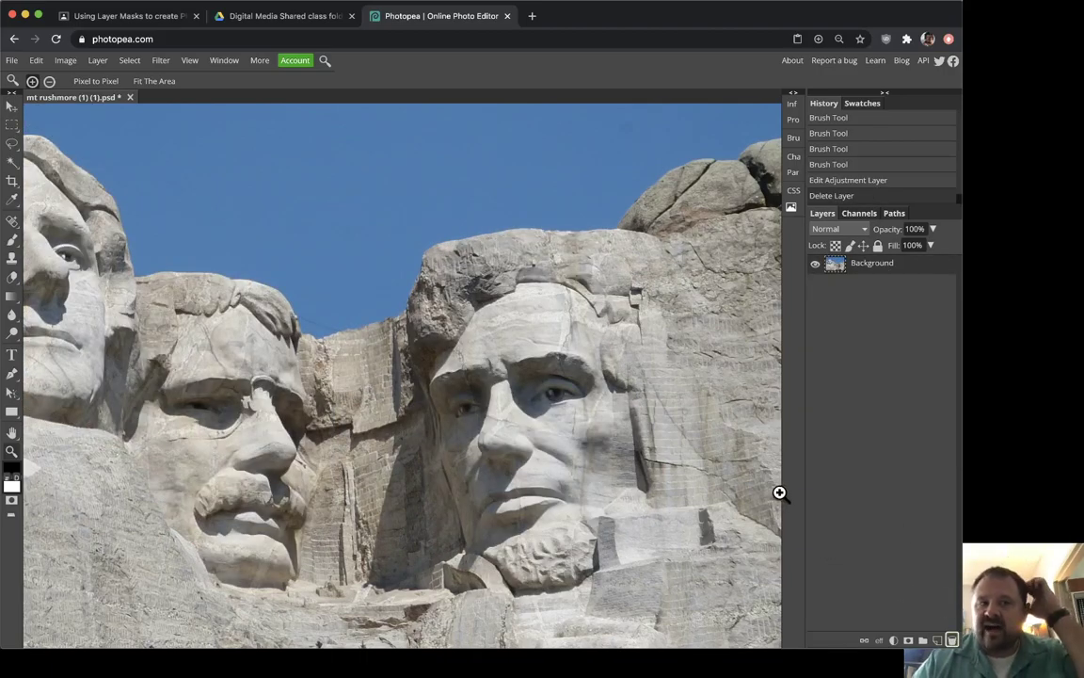
{"action": "left_click", "coordinate": [835, 183]}
{"action": "left_click", "coordinate": [11, 60]}
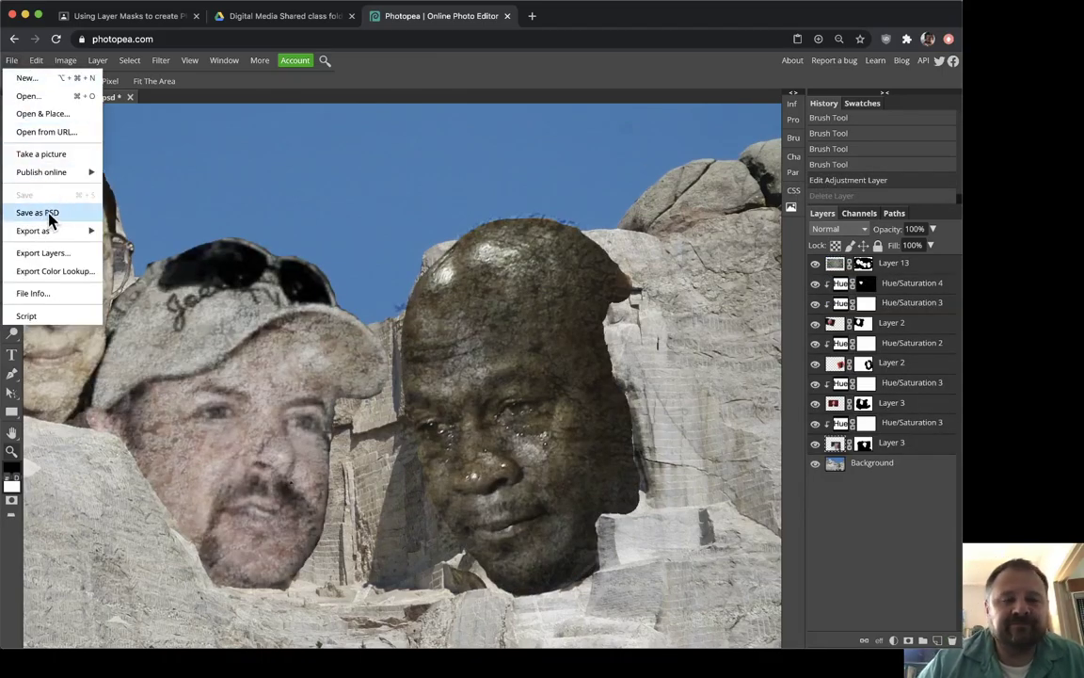
{"action": "left_click", "coordinate": [49, 217]}
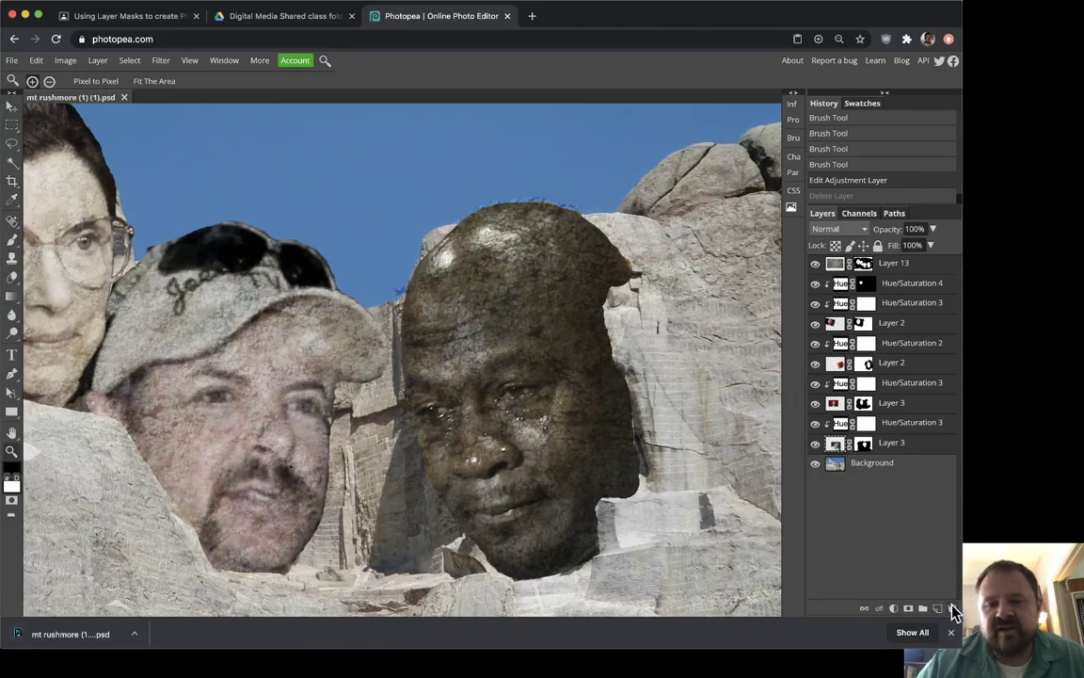
Delete all face, texture and adjustment layers, leaving only the Background photo of Mount Rushmore
{"action": "left_click", "coordinate": [951, 608]}
{"action": "left_click", "coordinate": [461, 418], "text": "alt"}
{"action": "left_click", "coordinate": [465, 416], "text": "alt"}
{"action": "left_click", "coordinate": [466, 415]}
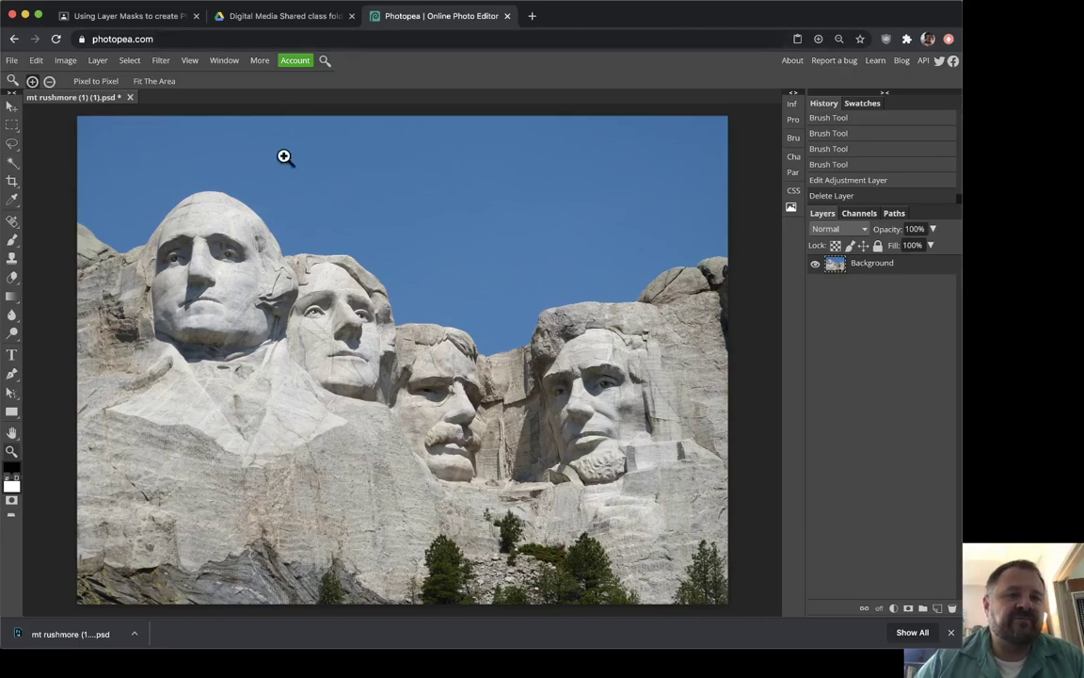
{"action": "left_click", "coordinate": [11, 60]}
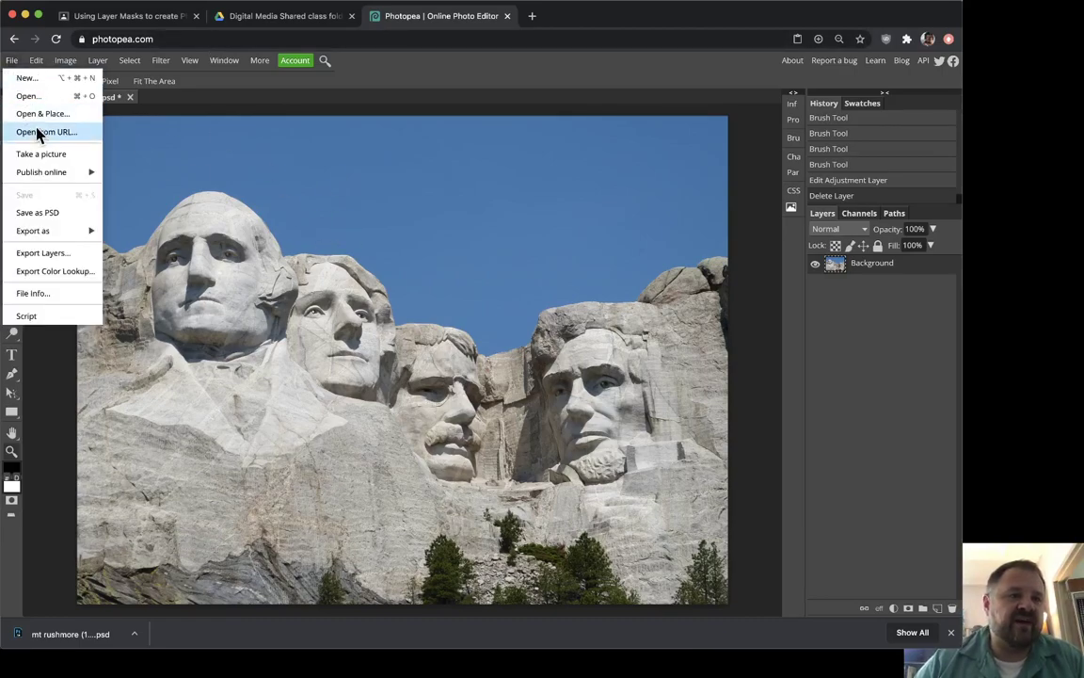
{"action": "left_click", "coordinate": [28, 96]}
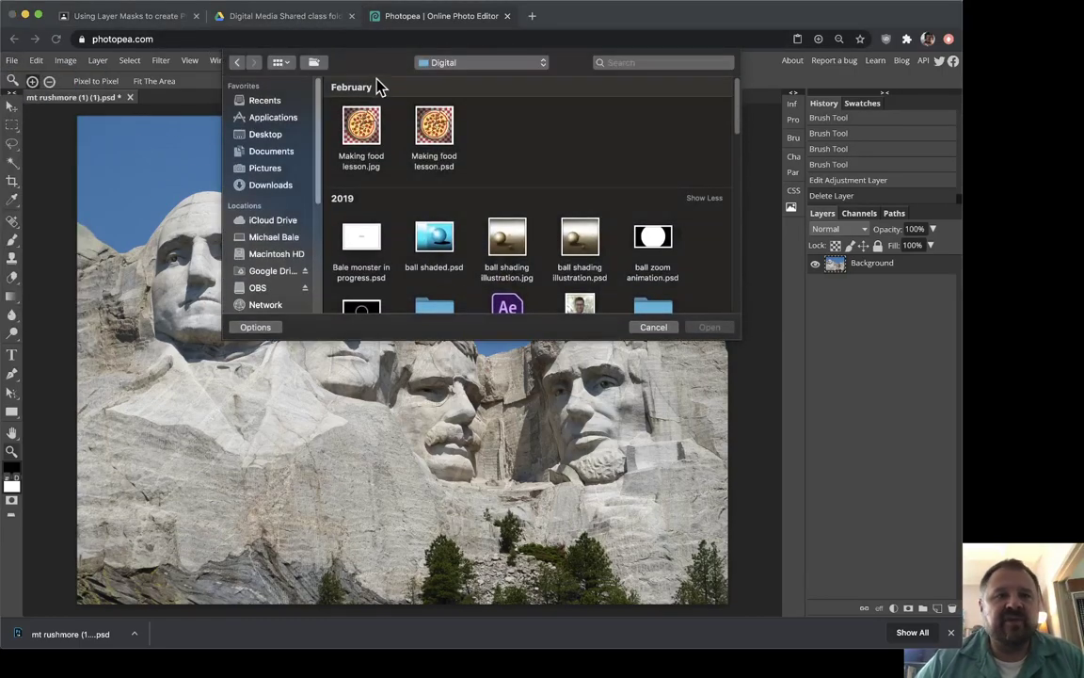
{"action": "left_click", "coordinate": [670, 331]}
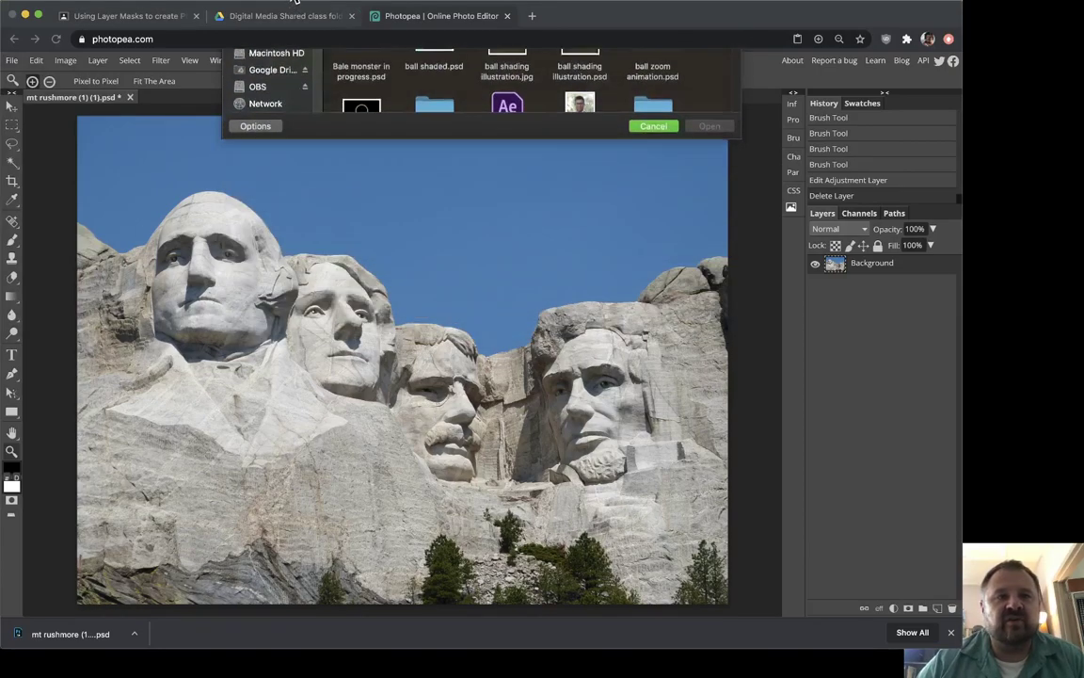
Show the mt rushmore small.jpg starting image in the shared Google Drive class folder, and return to Photopea
{"action": "left_click", "coordinate": [273, 16]}
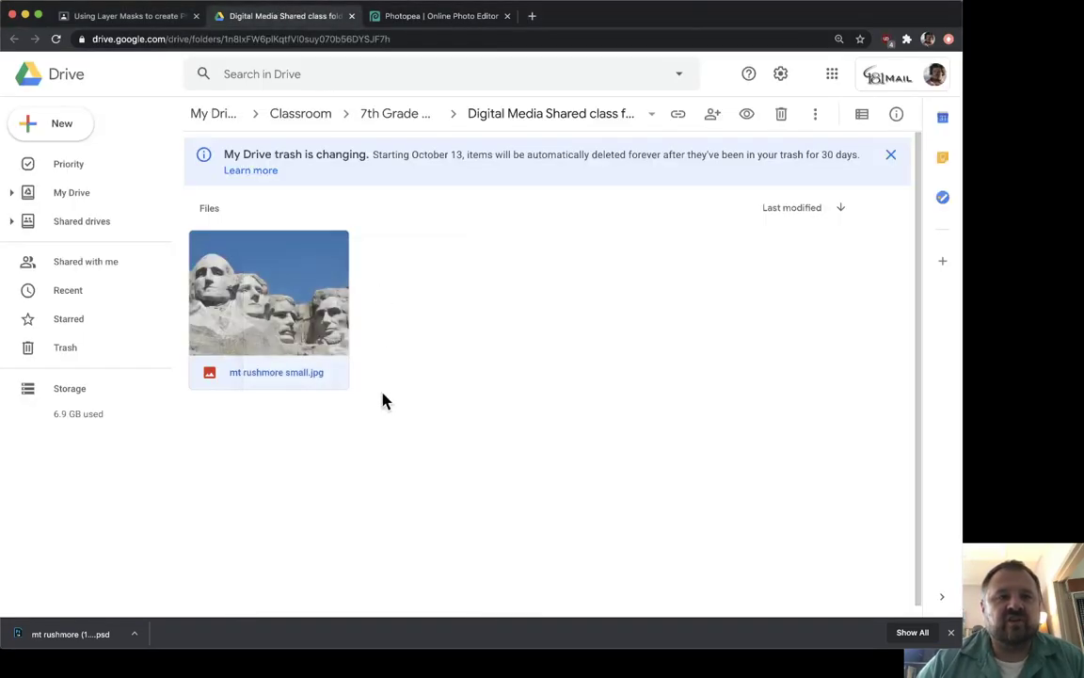
{"action": "left_click", "coordinate": [421, 19]}
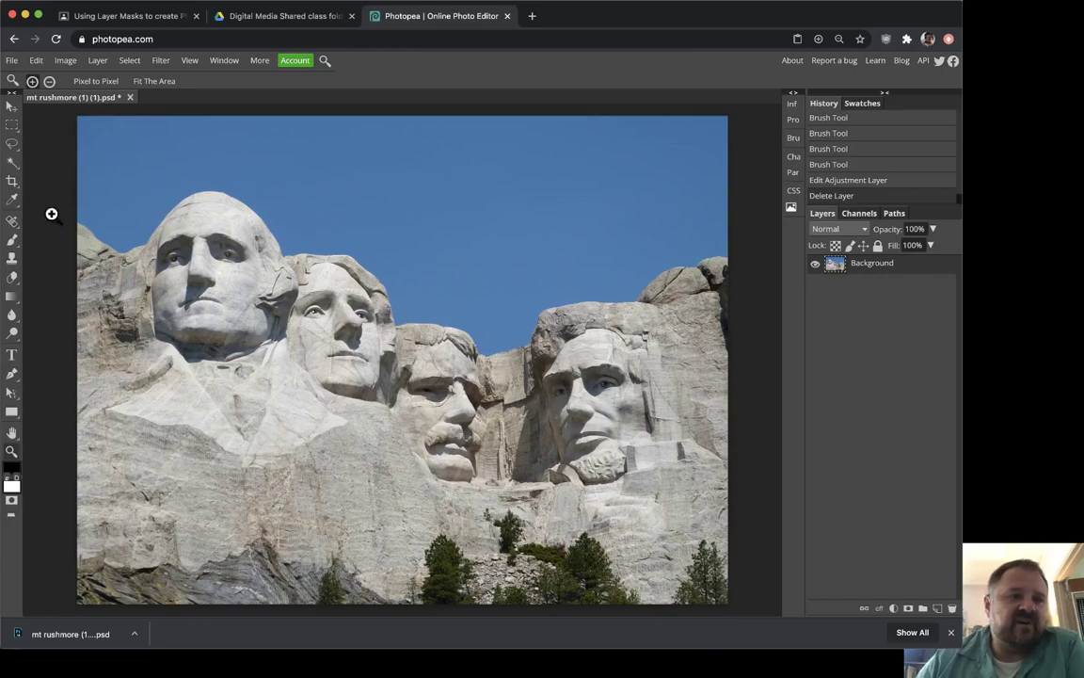
Search Google Images for "face" in a new browser tab
{"action": "left_click", "coordinate": [533, 17]}
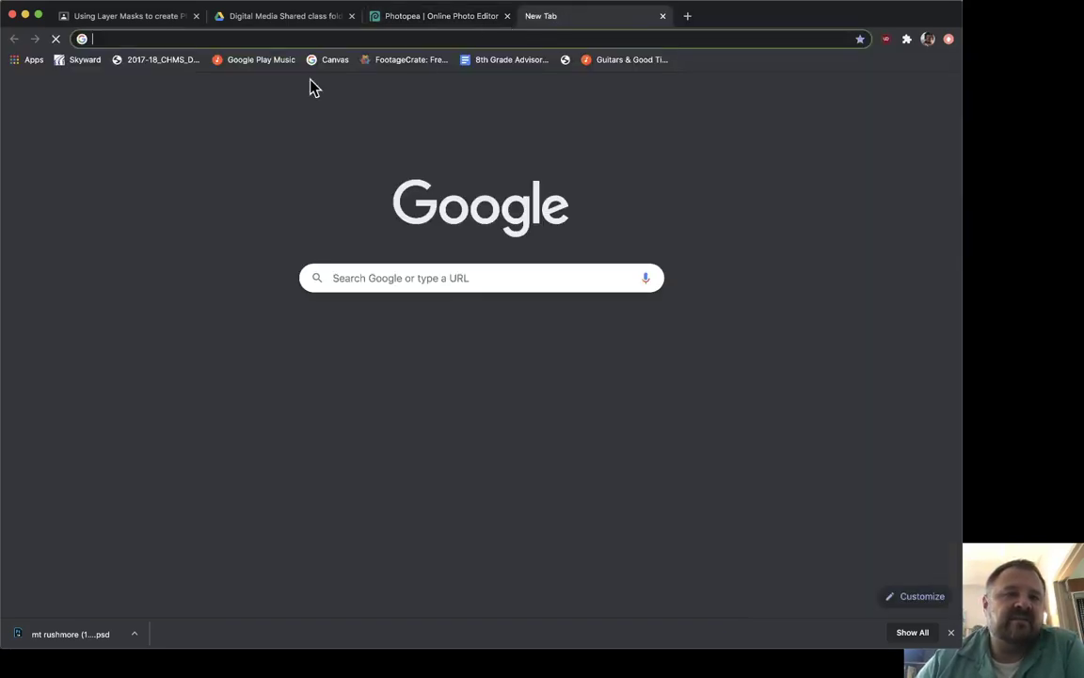
{"action": "left_click", "coordinate": [411, 283]}
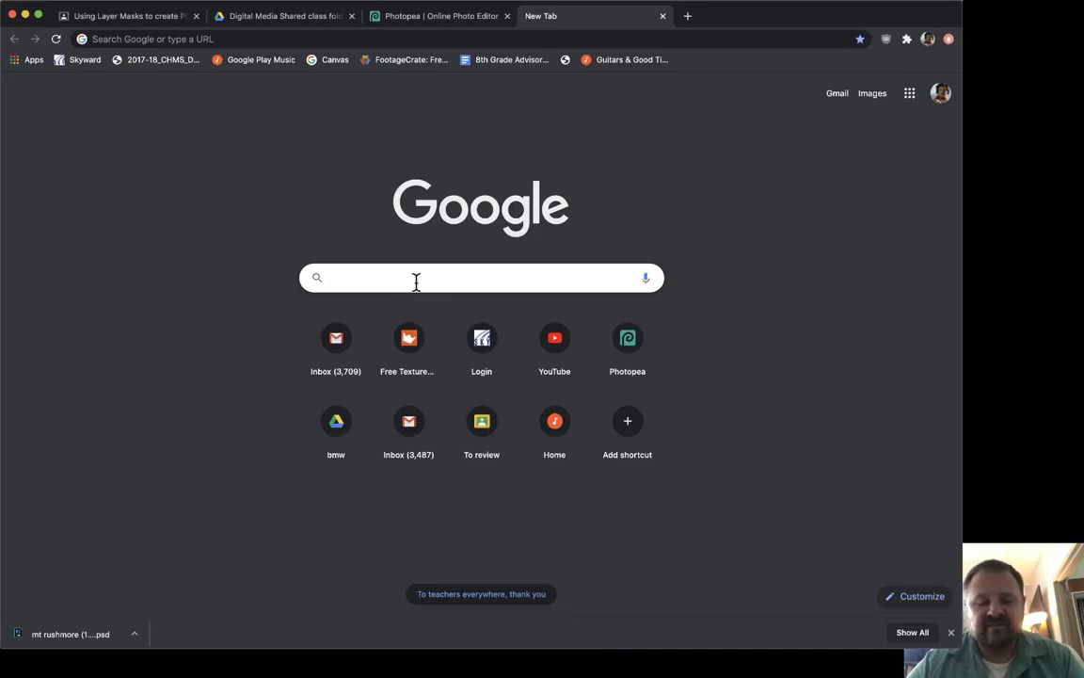
{"action": "left_click", "coordinate": [416, 281]}
{"action": "type", "text": "nam"}
{"action": "key", "text": "BackSpace"}
{"action": "key", "text": "BackSpace"}
{"action": "key", "text": "BackSpace"}
{"action": "type", "text": "face"}
{"action": "key", "text": "BackSpace"}
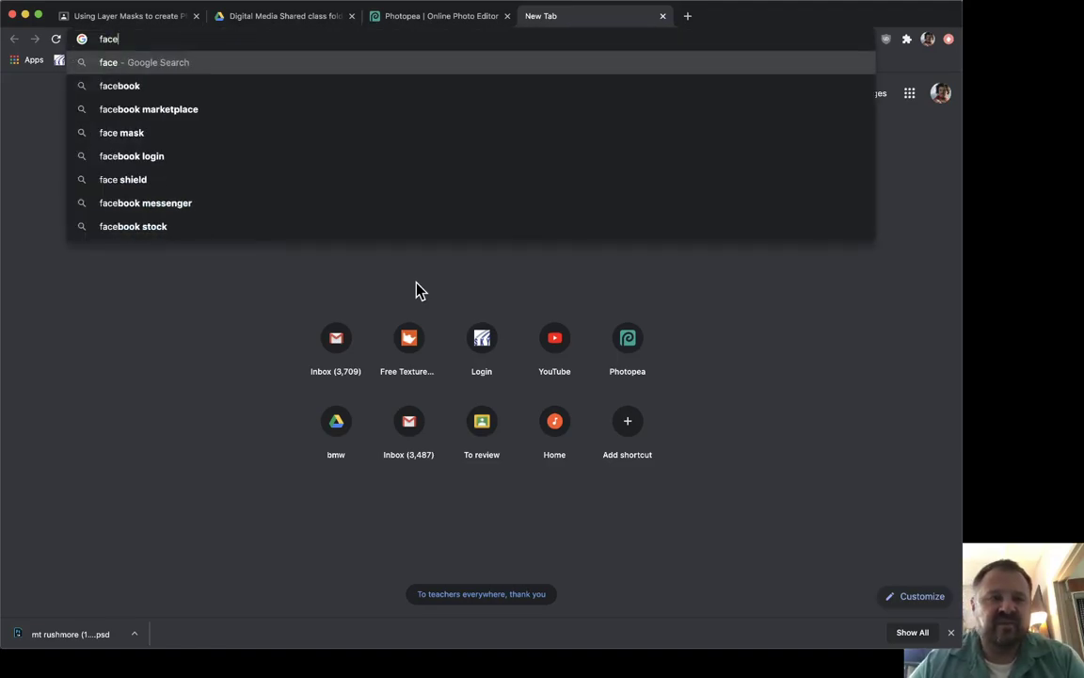
{"action": "key", "text": "Return"}
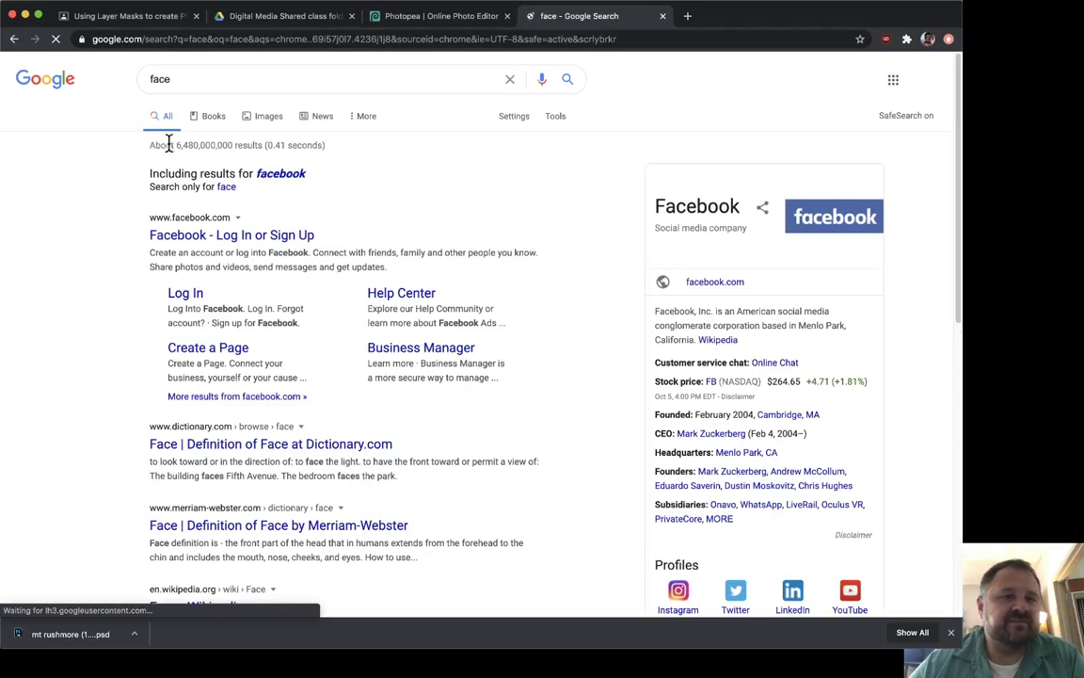
{"action": "left_click", "coordinate": [271, 118]}
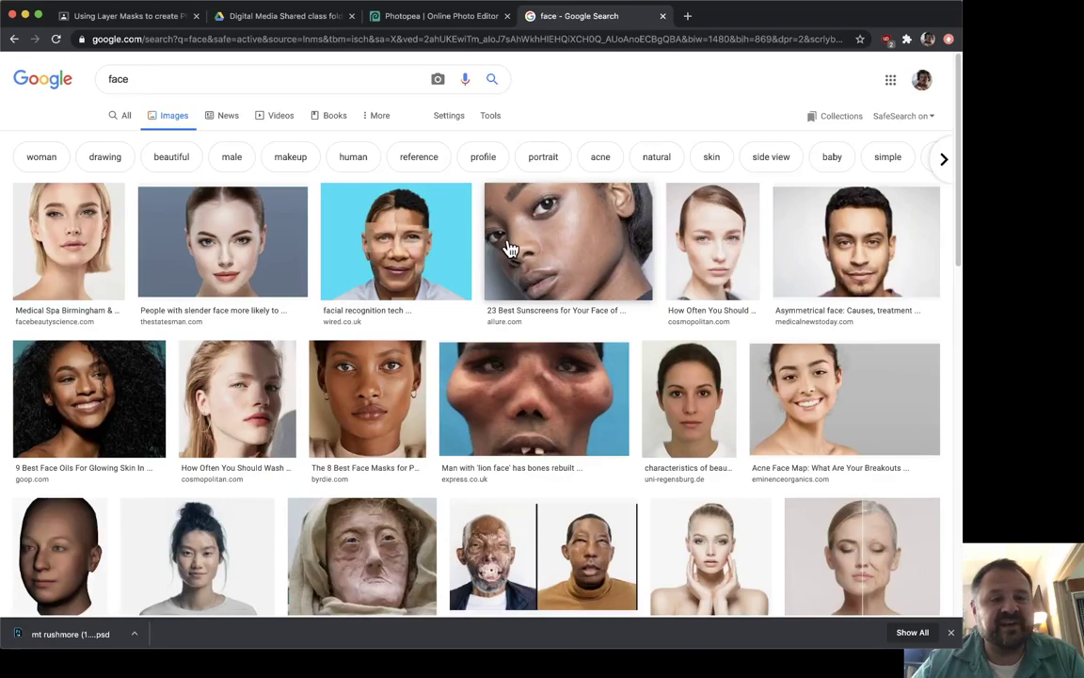
Browse the face results and open the large related Guardian photo of Mark Zuckerberg glancing sideways
{"action": "scroll", "coordinate": [513, 248], "scroll_direction": "down", "scroll_amount": 2}
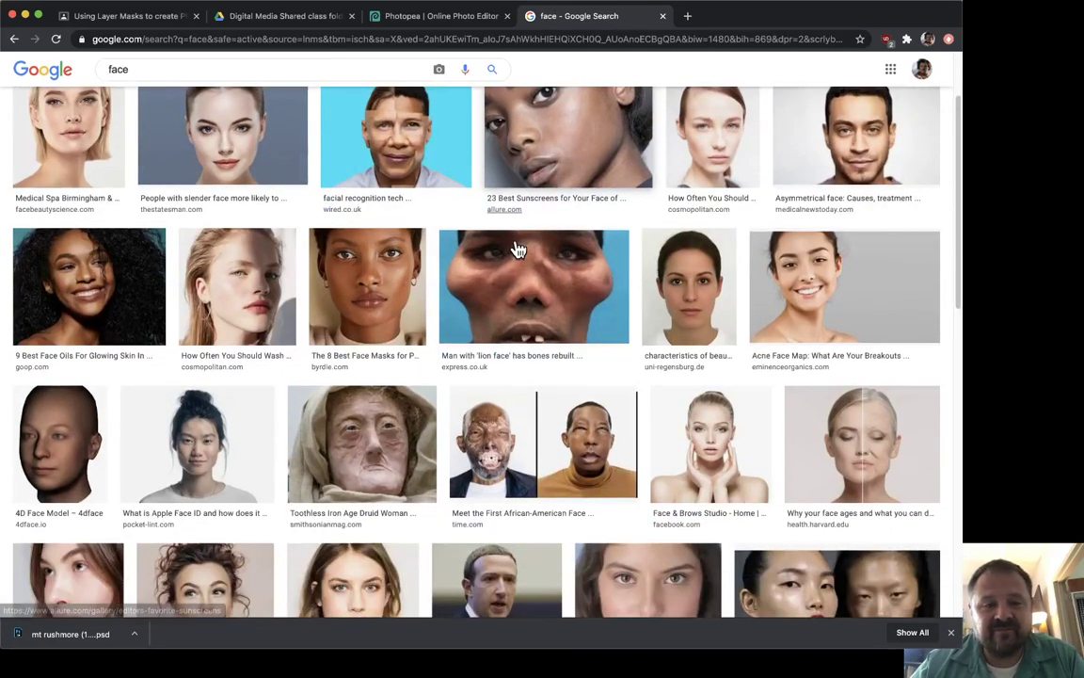
{"action": "scroll", "coordinate": [516, 248], "scroll_direction": "down", "scroll_amount": 1}
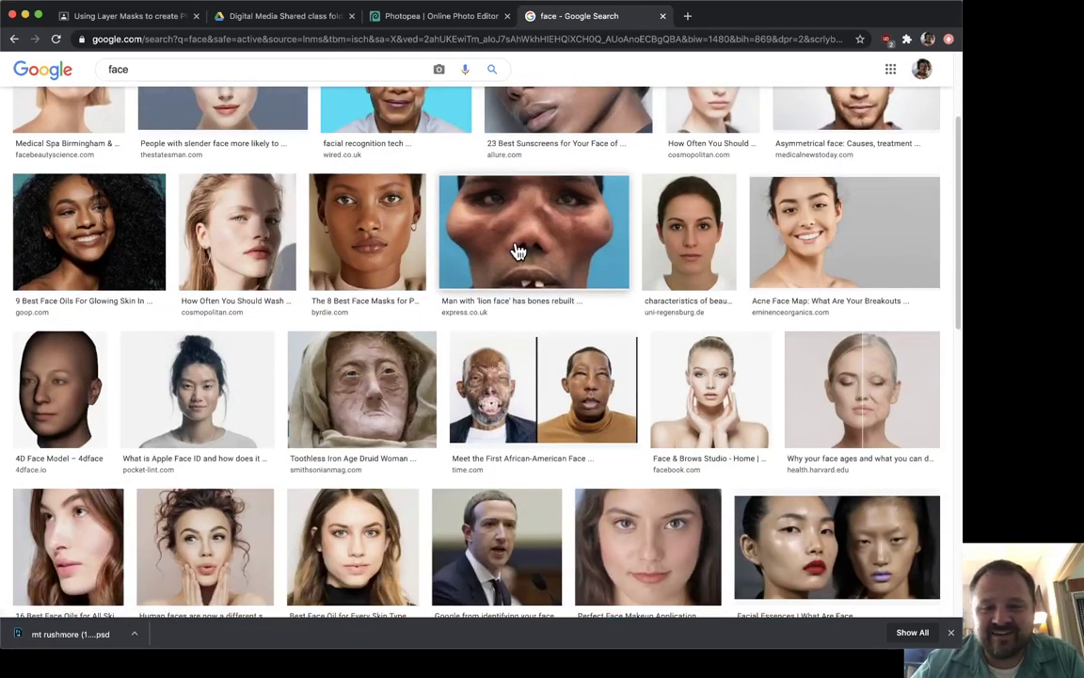
{"action": "scroll", "coordinate": [516, 251], "scroll_direction": "down", "scroll_amount": 1}
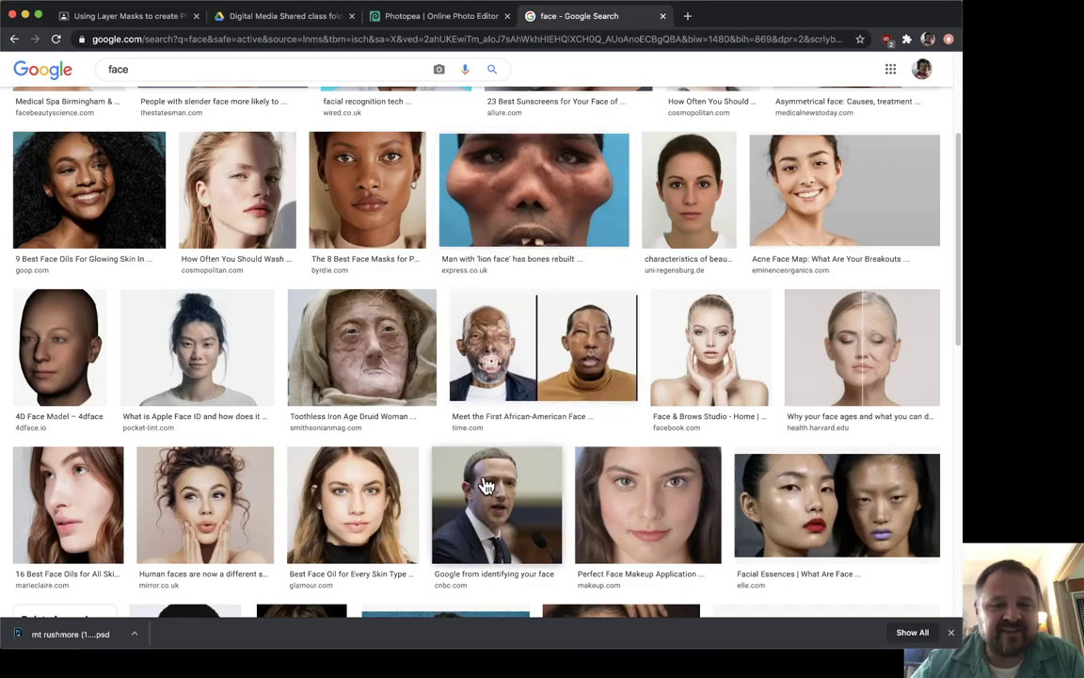
{"action": "left_click", "coordinate": [454, 478]}
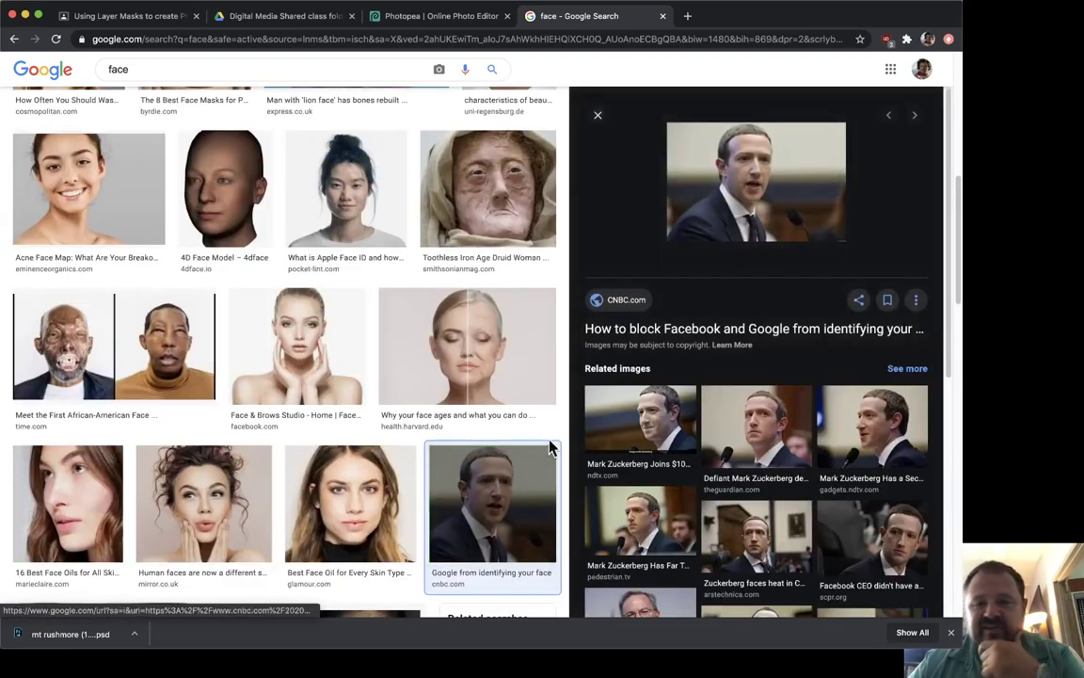
{"action": "left_click", "coordinate": [758, 433]}
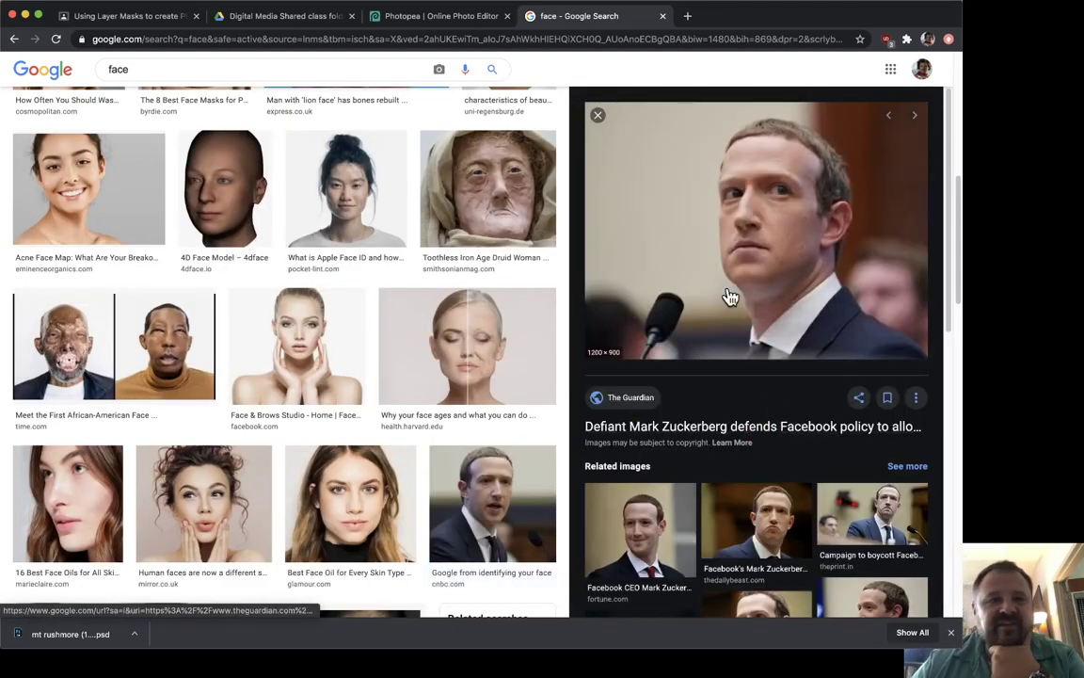
Compare the angle of the chosen face photo with the carved Mount Rushmore heads in Photopea
{"action": "left_click", "coordinate": [388, 17]}
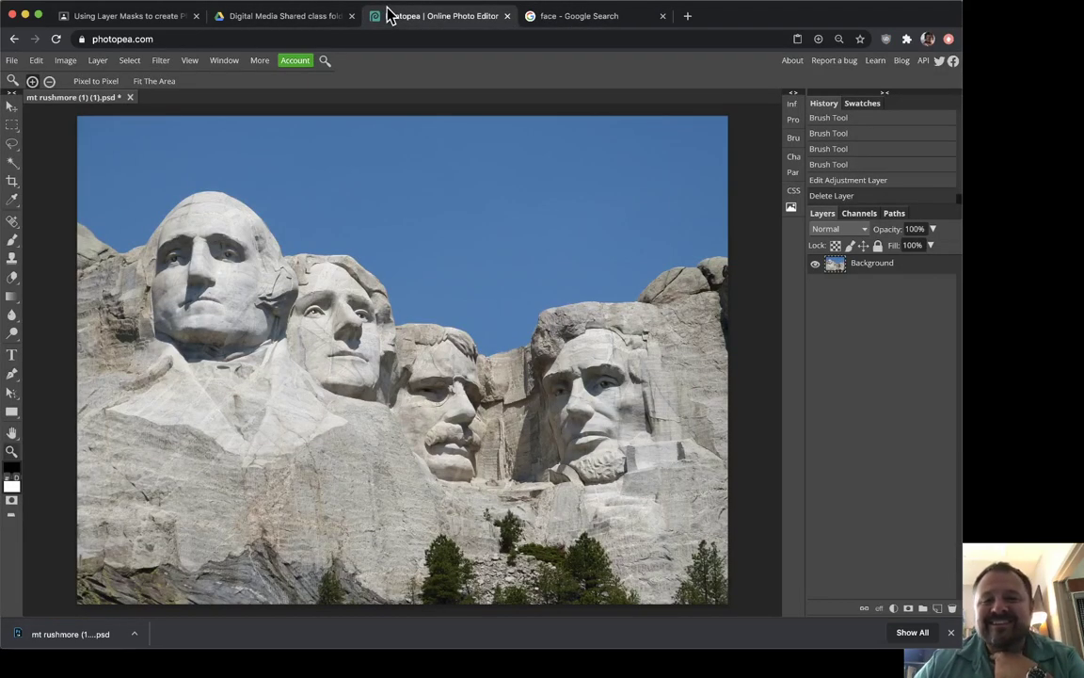
{"action": "left_click", "coordinate": [582, 19]}
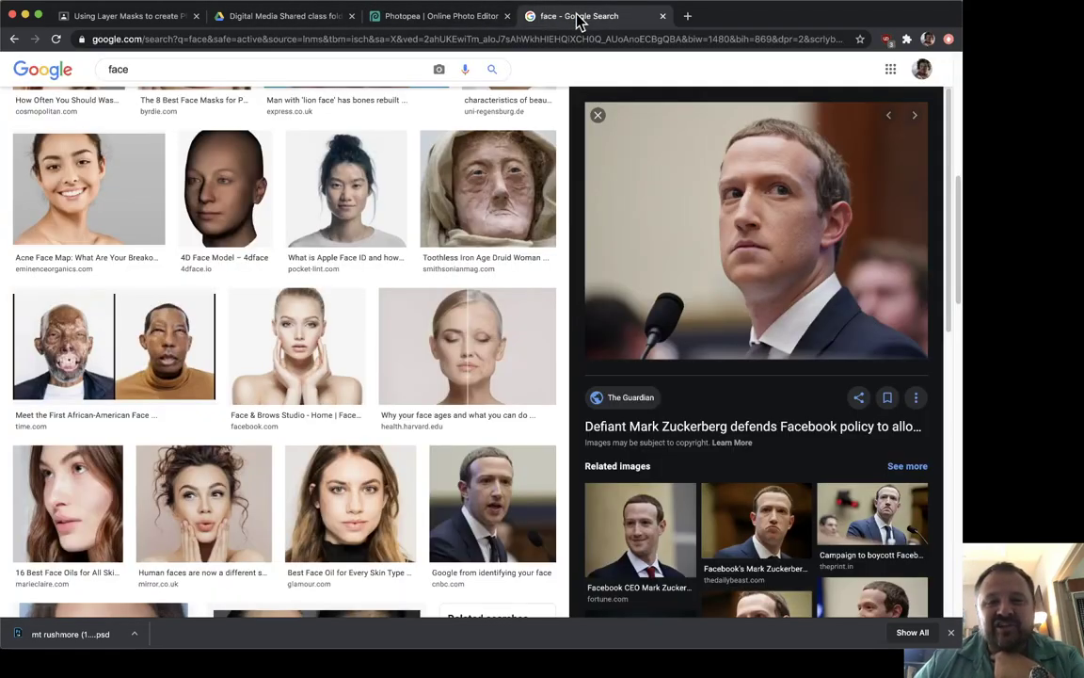
{"action": "left_click", "coordinate": [418, 20]}
{"action": "left_click", "coordinate": [576, 20]}
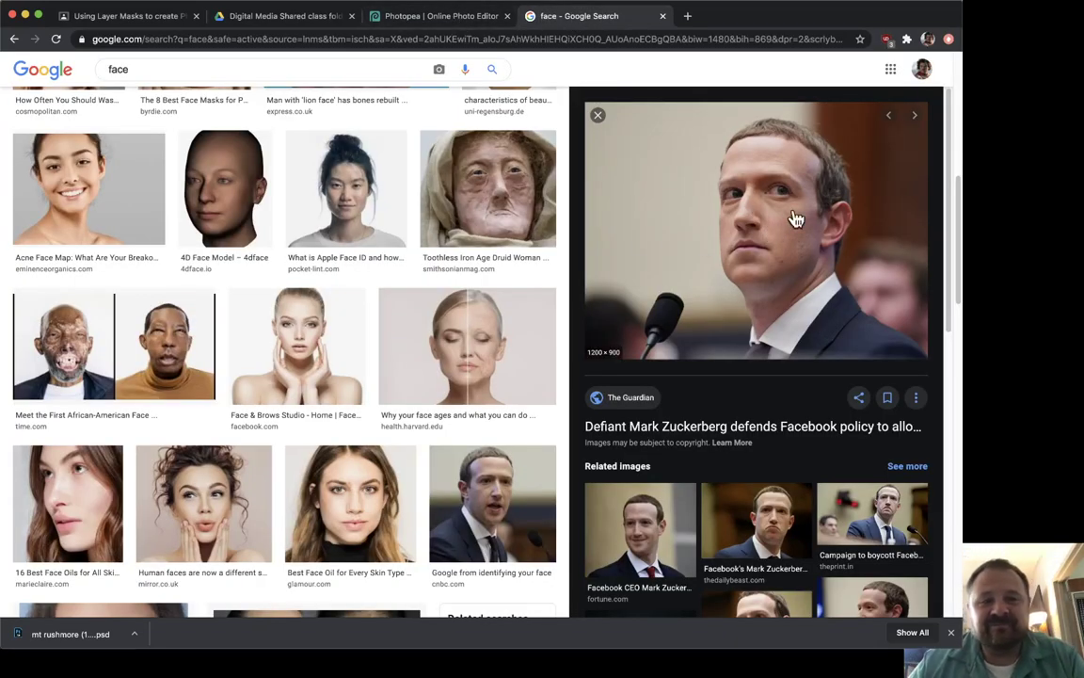
{"action": "scroll", "coordinate": [421, 308], "scroll_direction": "up", "scroll_amount": 5}
{"action": "scroll", "coordinate": [750, 329], "scroll_direction": "down", "scroll_amount": 3}
{"action": "scroll", "coordinate": [704, 297], "scroll_direction": "up", "scroll_amount": 3}
{"action": "scroll", "coordinate": [465, 419], "scroll_direction": "down", "scroll_amount": 2}
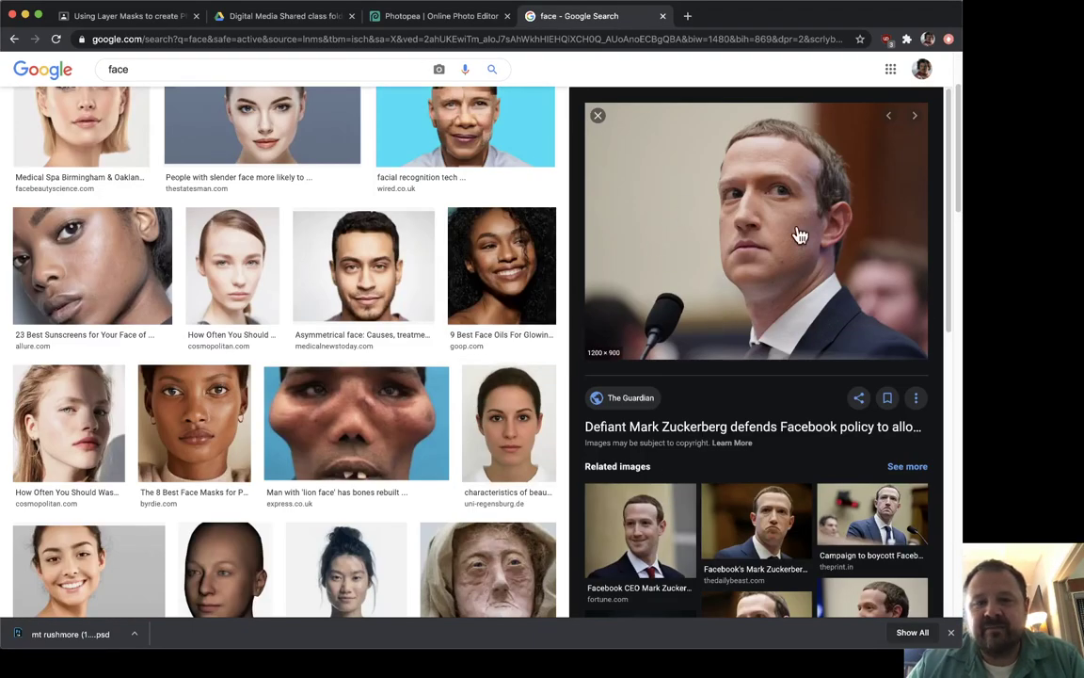
{"action": "left_click", "coordinate": [457, 18]}
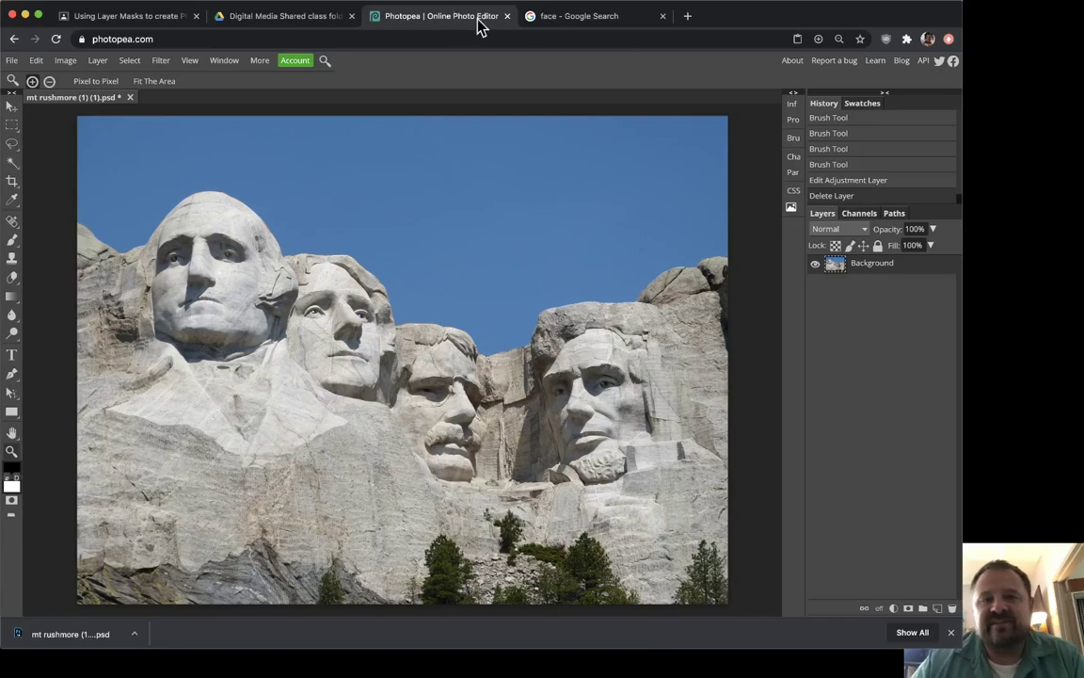
{"action": "left_click", "coordinate": [602, 18]}
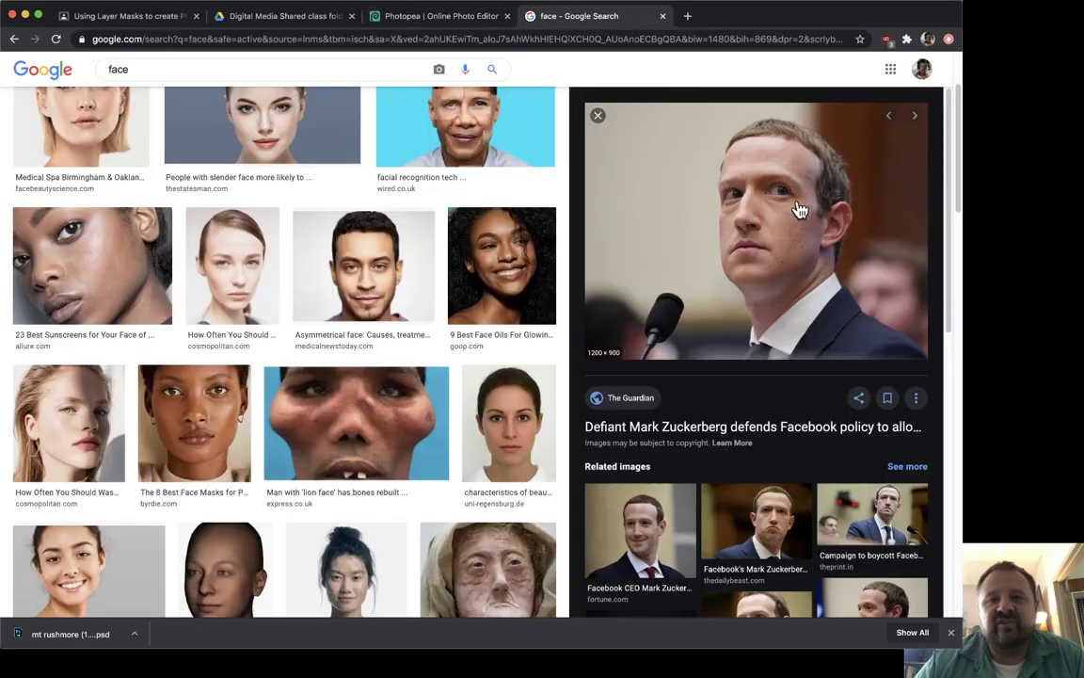
Copy the Mark Zuckerberg photo from the image results and paste it into the Mount Rushmore document in Photopea
{"action": "right_click", "coordinate": [789, 215]}
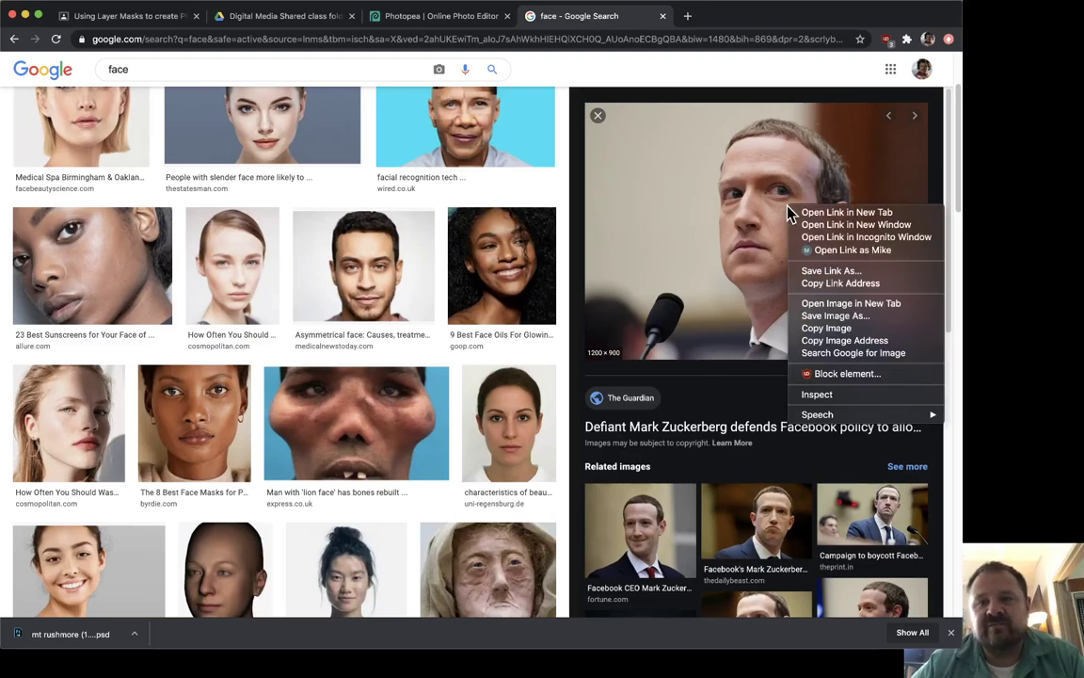
{"action": "left_click", "coordinate": [832, 328]}
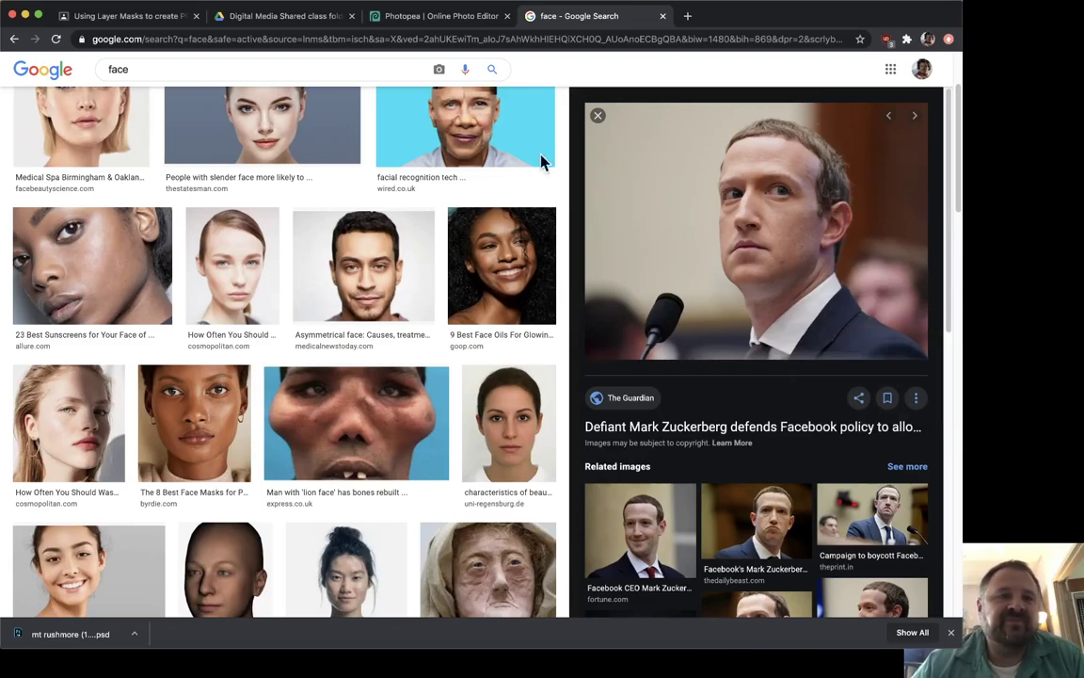
{"action": "left_click", "coordinate": [410, 23]}
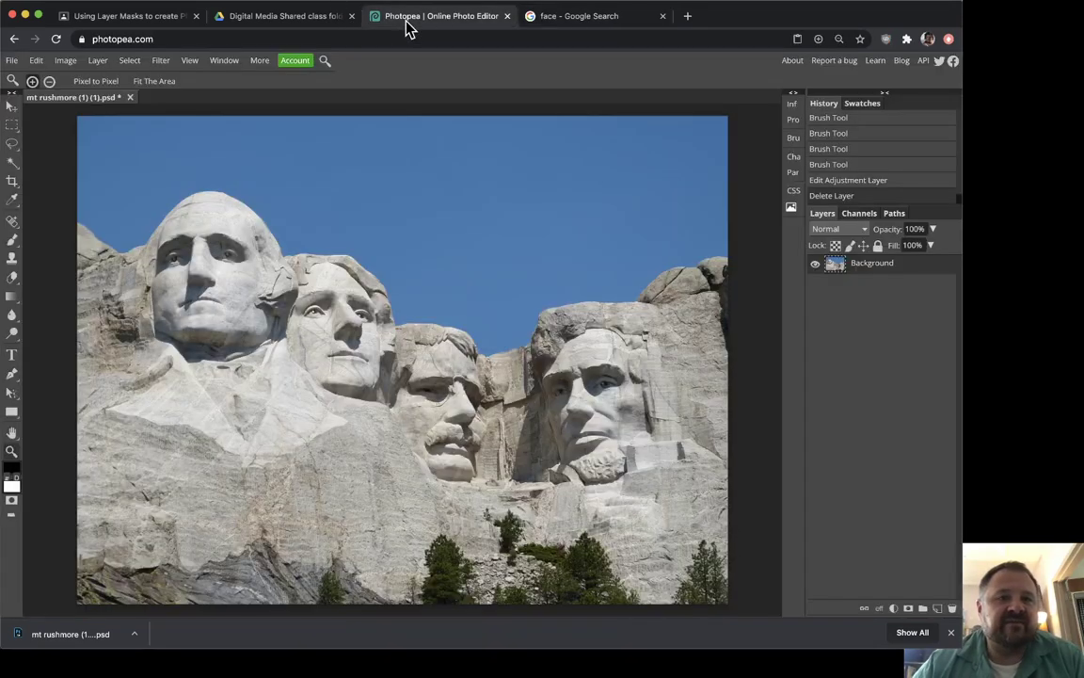
{"action": "left_click", "coordinate": [36, 60]}
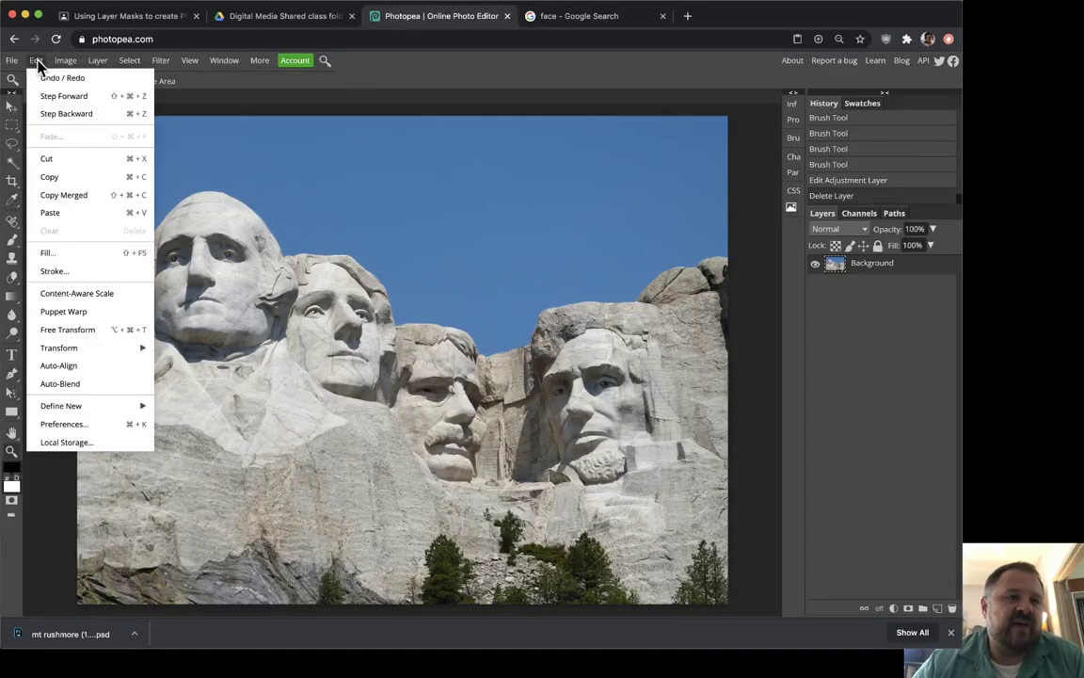
{"action": "left_click", "coordinate": [50, 213]}
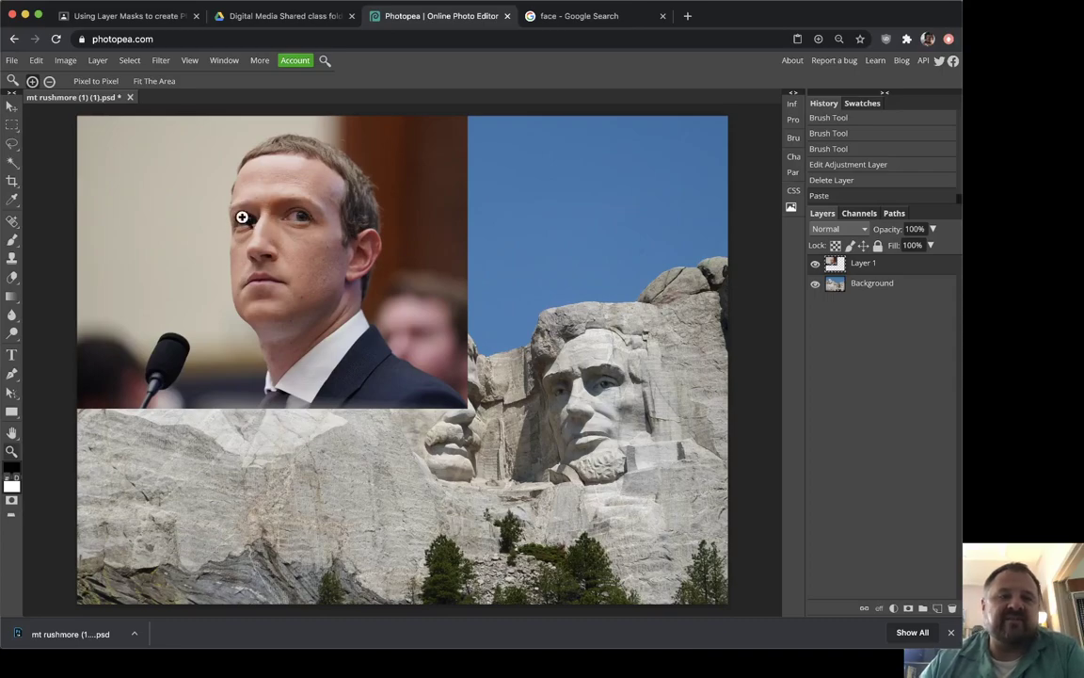
Turn off transform controls for the Move tool and move the pasted photo toward the middle of the canvas
{"action": "left_click", "coordinate": [10, 108]}
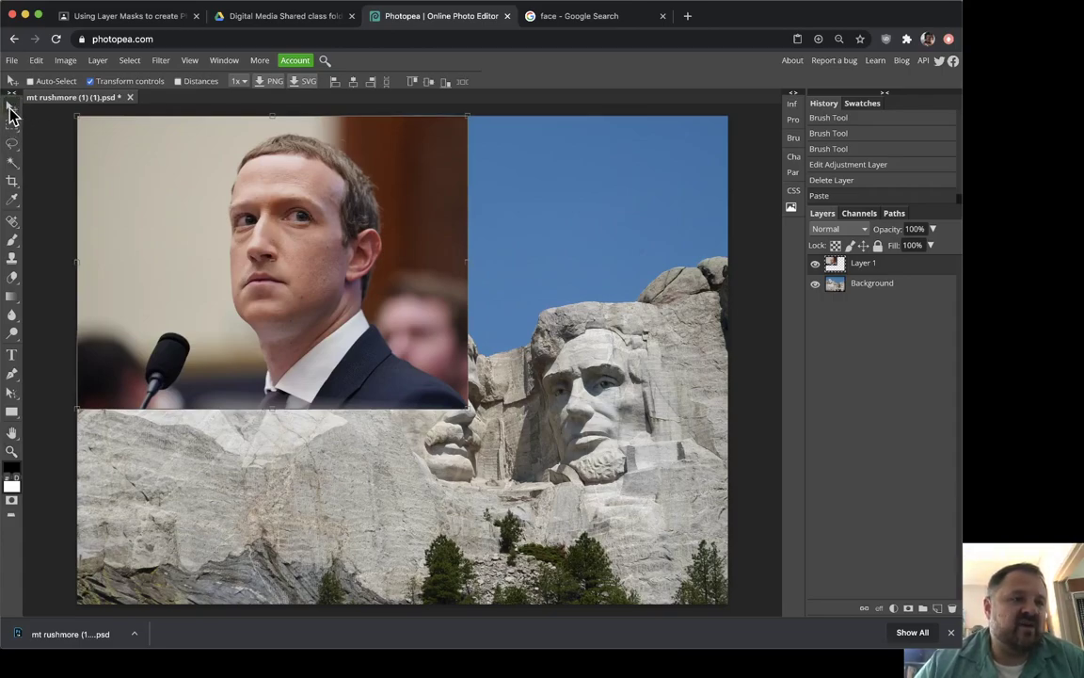
{"action": "left_click", "coordinate": [126, 83]}
{"action": "left_click_drag", "start_coordinate": [198, 183], "coordinate": [310, 234]}
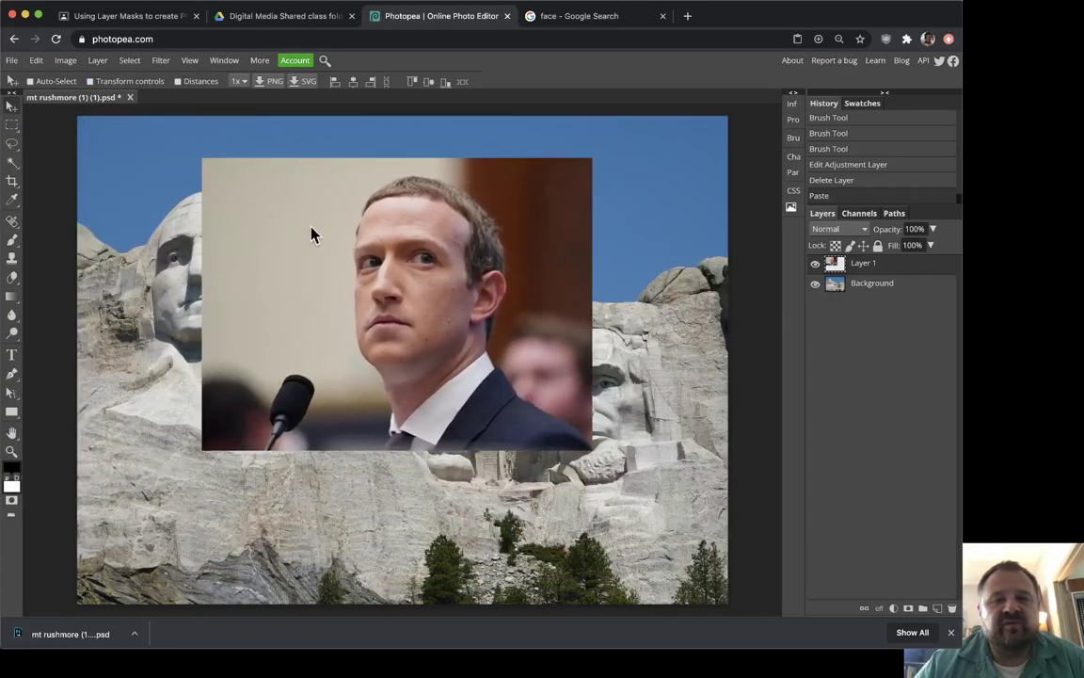
Move the Layer 1 photo over the two middle carved heads and turn its transform controls back on
{"action": "left_click", "coordinate": [895, 288]}
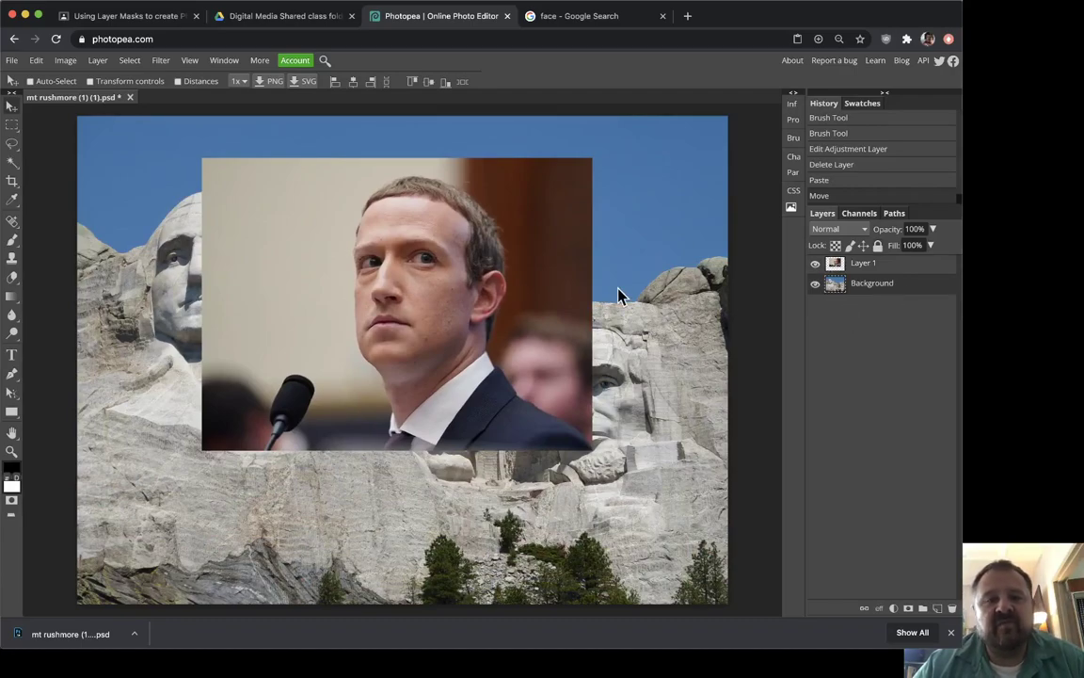
{"action": "left_click", "coordinate": [880, 264]}
{"action": "left_click_drag", "start_coordinate": [449, 256], "coordinate": [456, 291]}
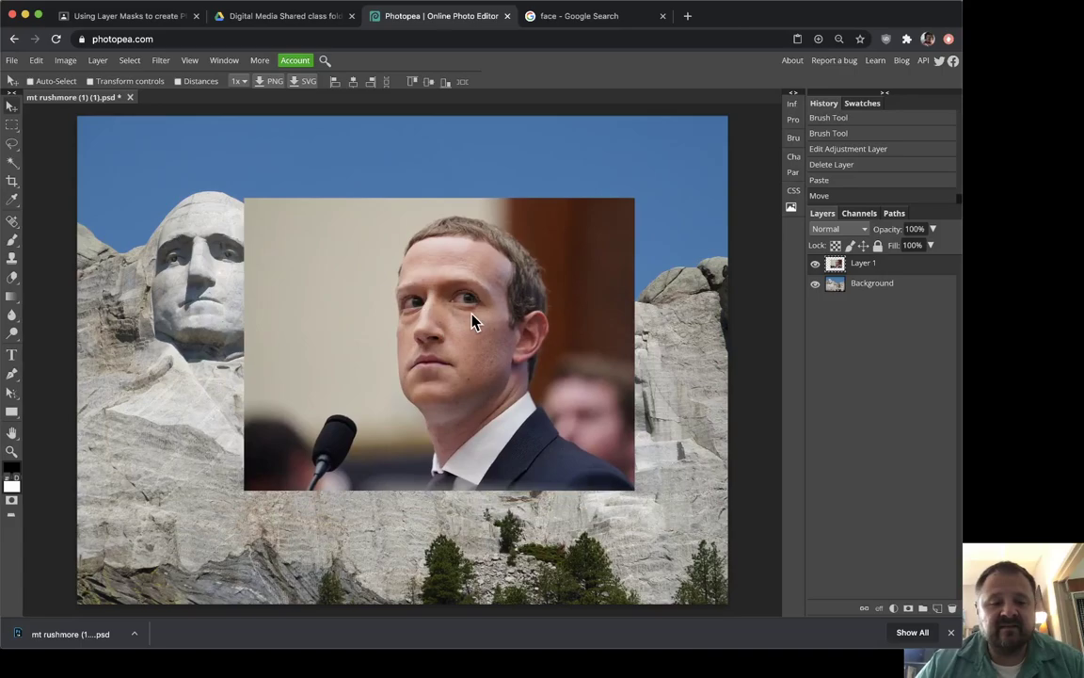
{"action": "left_click", "coordinate": [90, 81]}
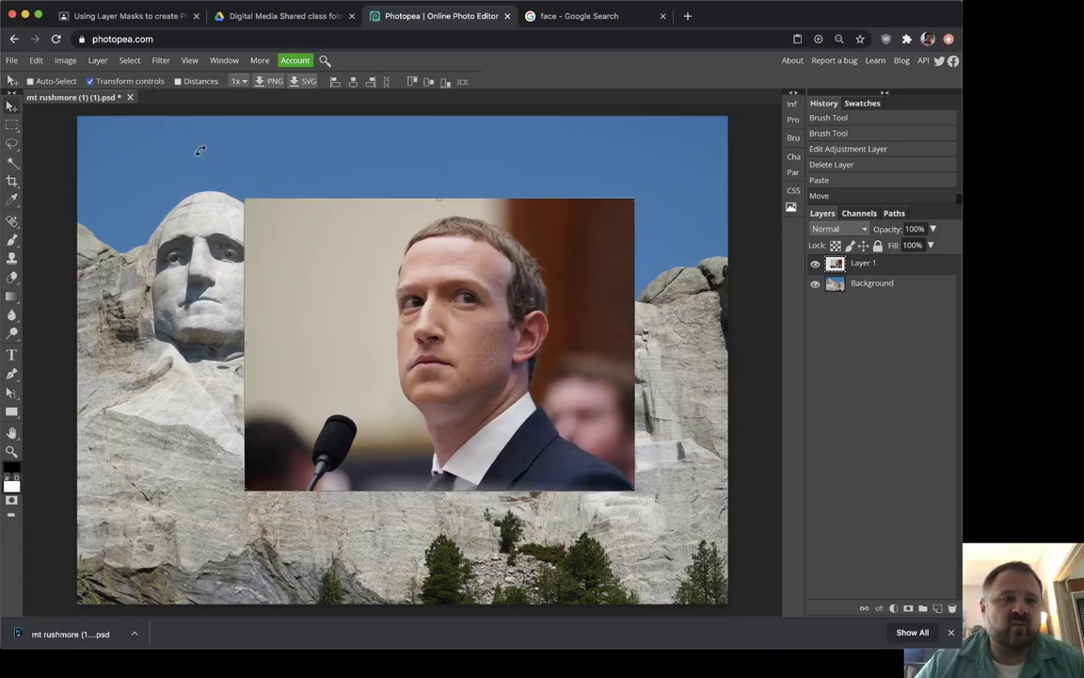
Enlarge the Layer 1 photo proportionally from its corners until it extends beyond the canvas, apply the transform and reposition the photo
{"action": "left_click_drag", "start_coordinate": [244, 198], "coordinate": [52, 105]}
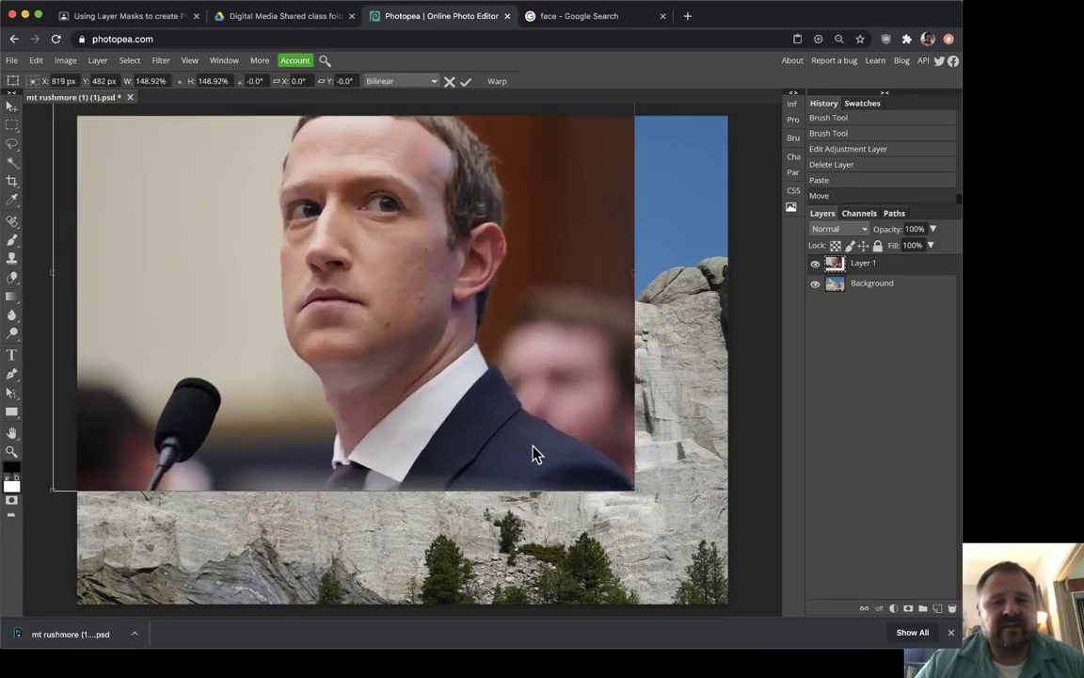
{"action": "left_click_drag", "start_coordinate": [637, 487], "coordinate": [832, 625]}
{"action": "key", "text": "Return"}
{"action": "left_click_drag", "start_coordinate": [574, 362], "coordinate": [449, 367]}
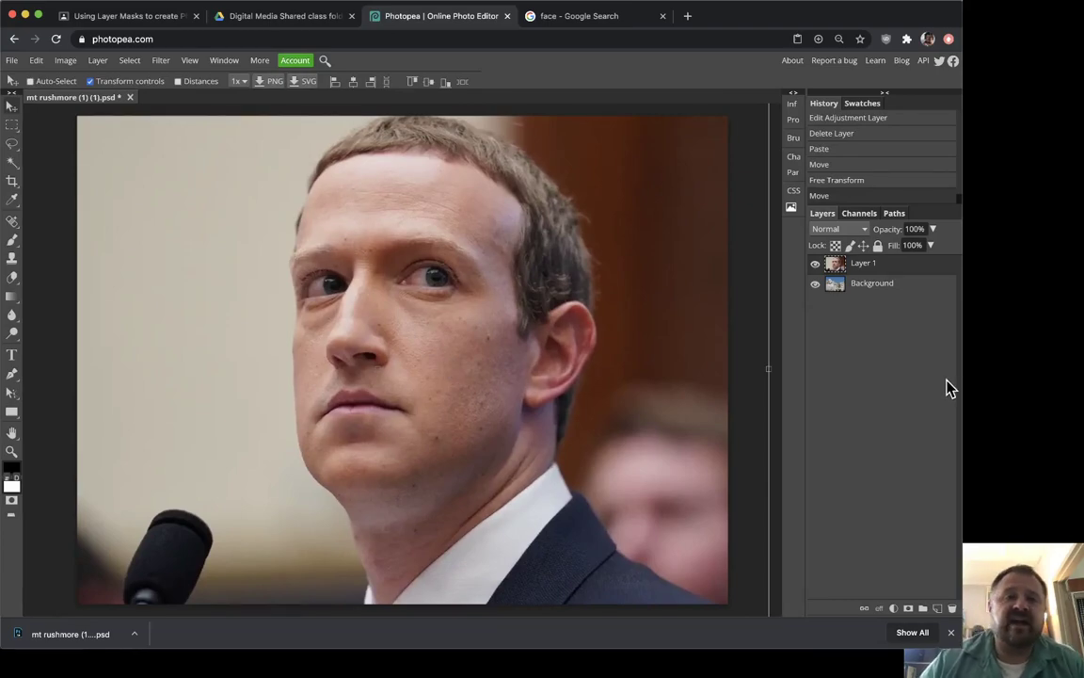
Check the pixel dimensions of the Mark Zuckerberg photo in the Google image results and return to Photopea
{"action": "left_click", "coordinate": [538, 17]}
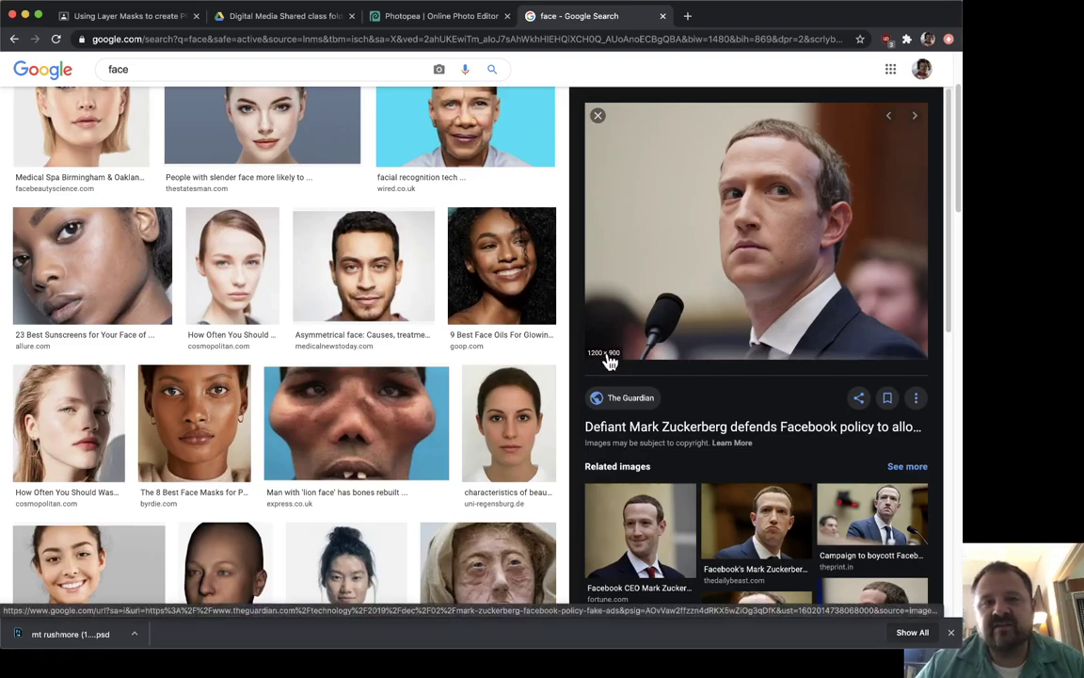
{"action": "left_click", "coordinate": [399, 17]}
Shift the oversized Layer 1 photo with transform controls on until a corner is reachable, and scale it down to 62.74%
{"action": "left_click_drag", "start_coordinate": [429, 317], "coordinate": [455, 273]}
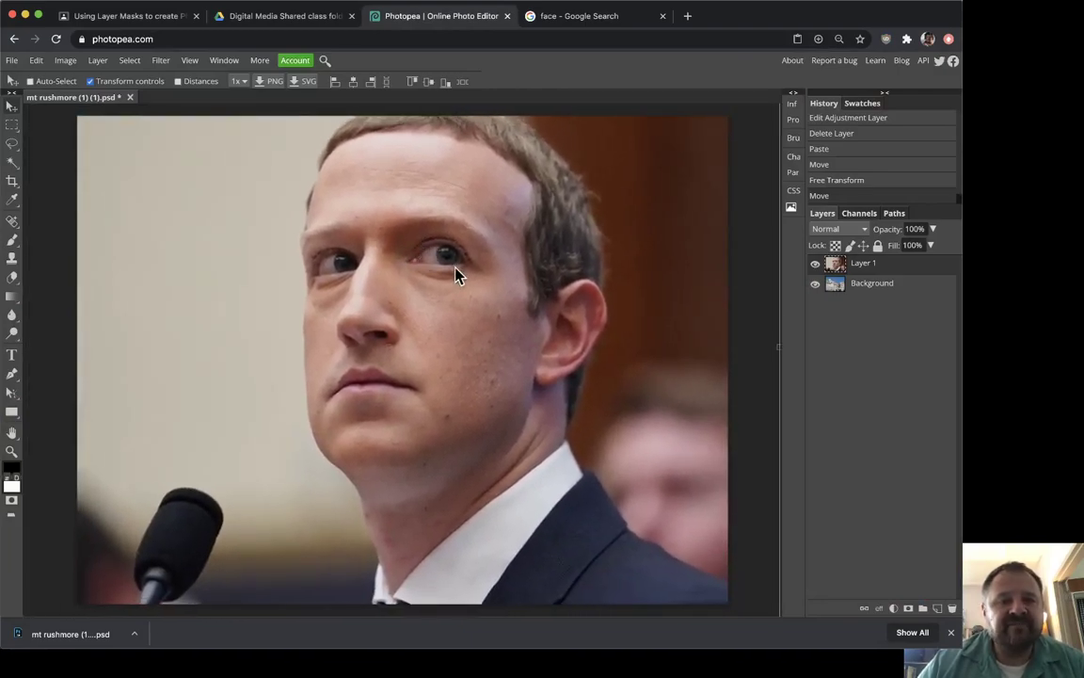
{"action": "left_click_drag", "start_coordinate": [397, 234], "coordinate": [462, 222]}
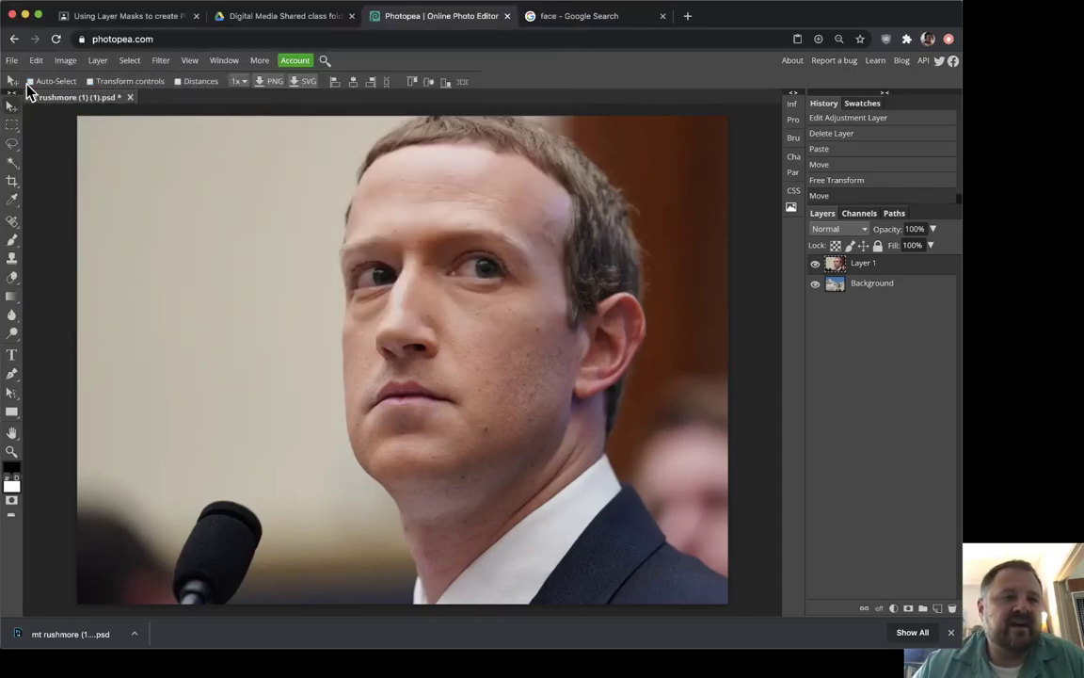
{"action": "left_click", "coordinate": [123, 83]}
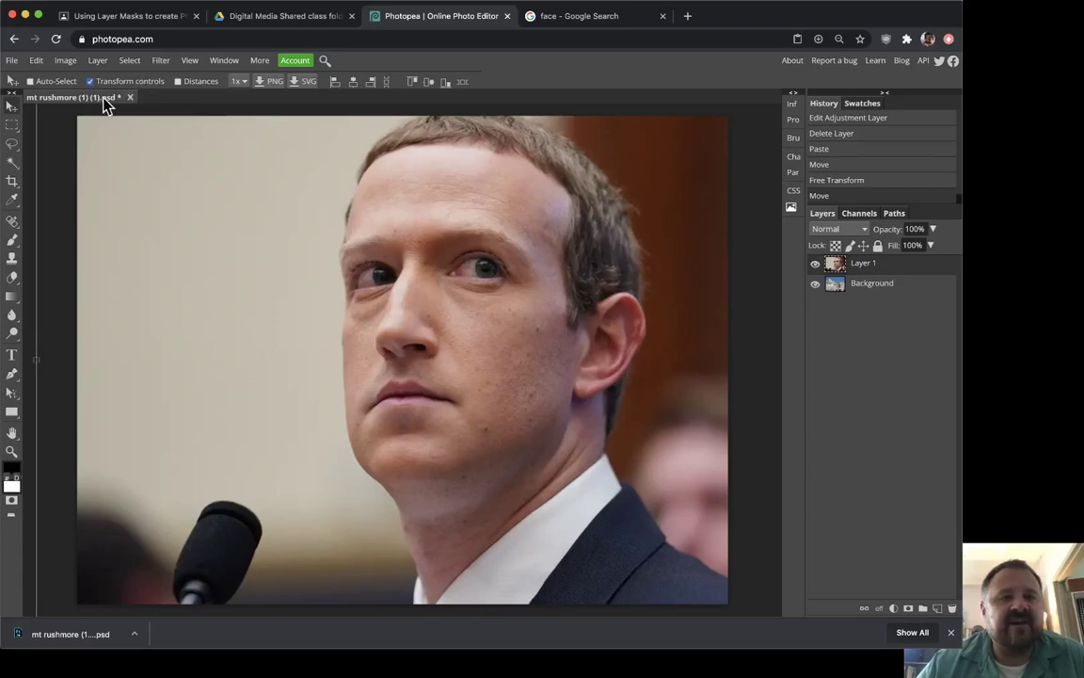
{"action": "left_click_drag", "start_coordinate": [187, 165], "coordinate": [300, 227]}
{"action": "left_click_drag", "start_coordinate": [147, 152], "coordinate": [438, 368]}
{"action": "left_click_drag", "start_coordinate": [604, 458], "coordinate": [365, 289]}
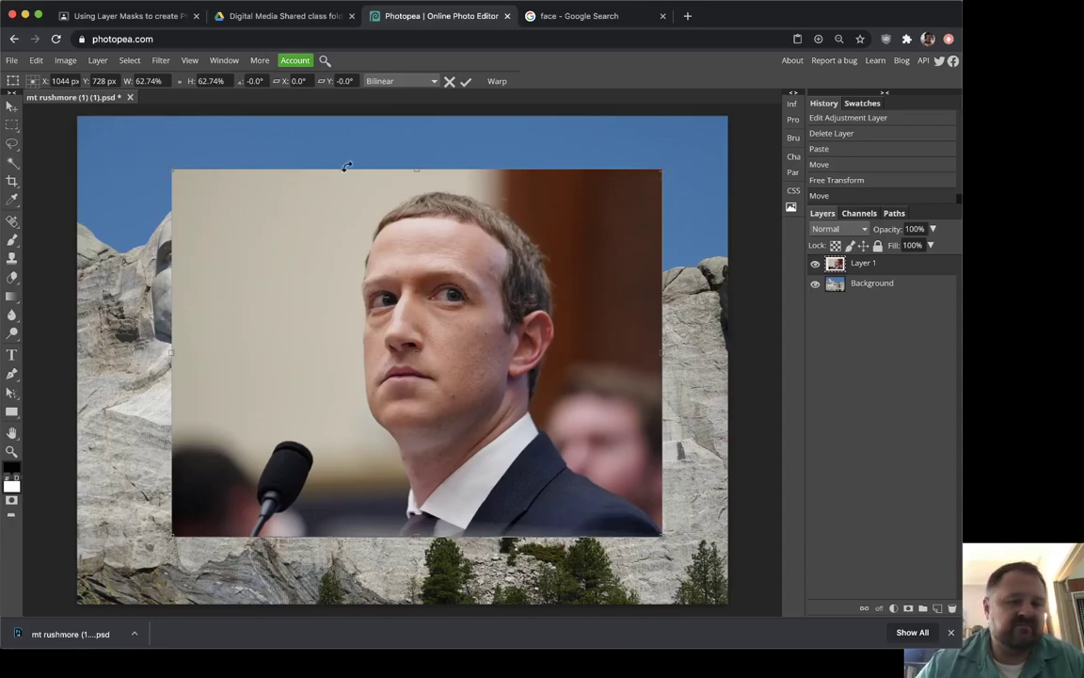
Enlarge the Layer 1 photo proportionally to 98.75% in the same transform so it fills the canvas
{"action": "left_click_drag", "start_coordinate": [660, 169], "coordinate": [770, 145]}
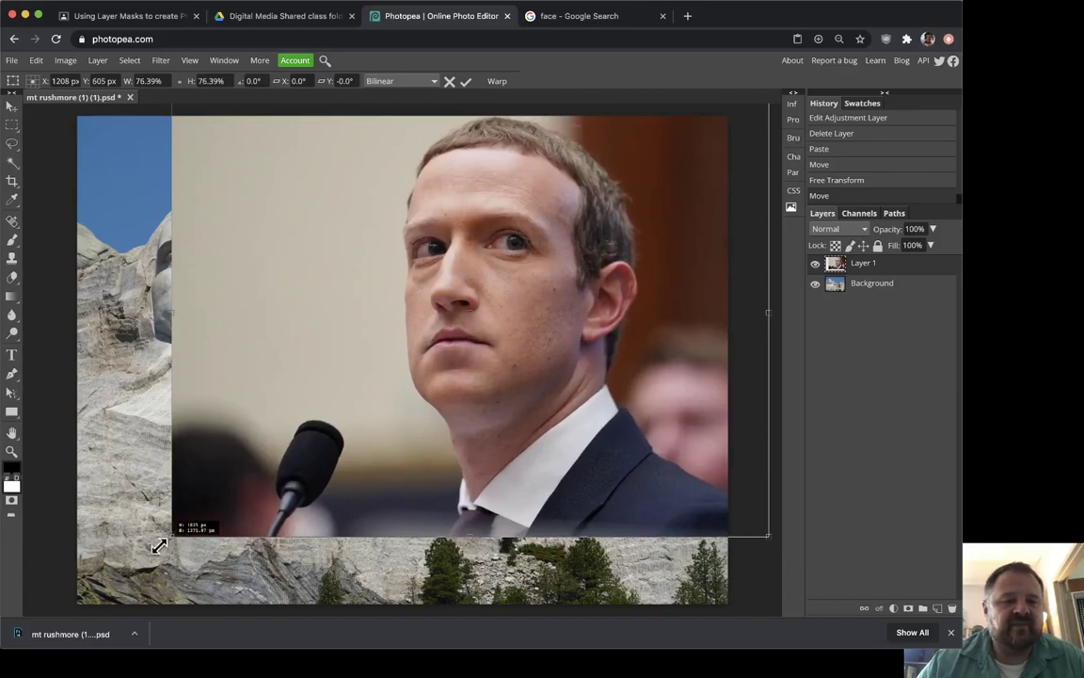
{"action": "left_click_drag", "start_coordinate": [165, 528], "coordinate": [26, 561]}
{"action": "left_click_drag", "start_coordinate": [598, 282], "coordinate": [647, 296]}
{"action": "left_click_drag", "start_coordinate": [362, 263], "coordinate": [322, 262]}
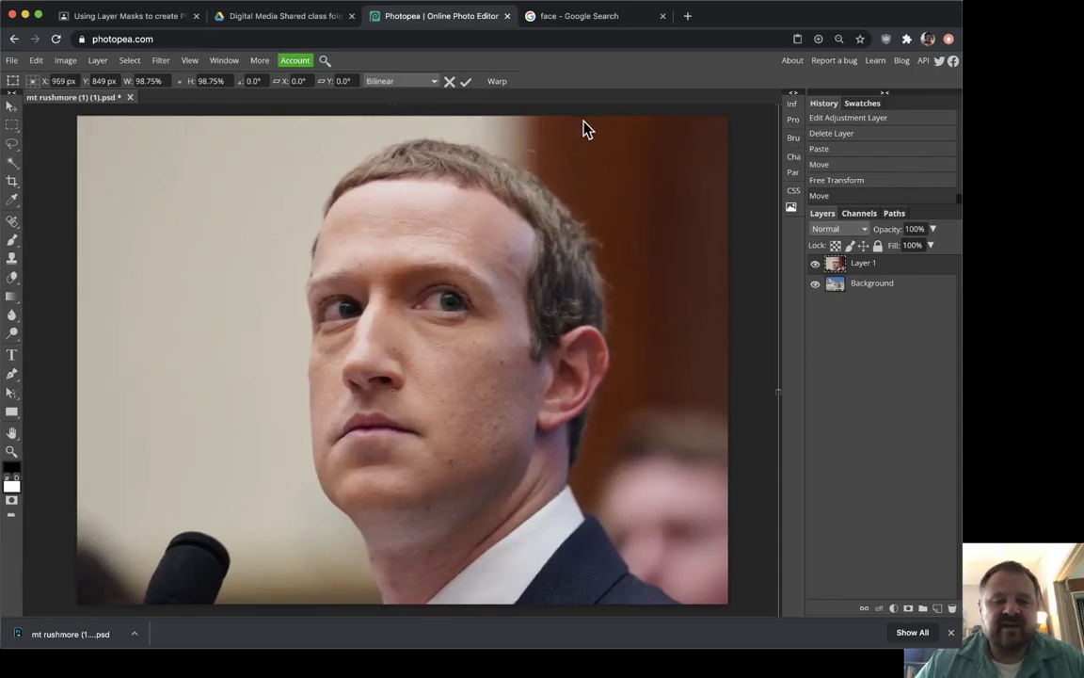
Zoom the view out far enough to see all the transform handles around the oversized photo
{"action": "scroll", "coordinate": [583, 129], "scroll_direction": "down", "scroll_amount": 4}
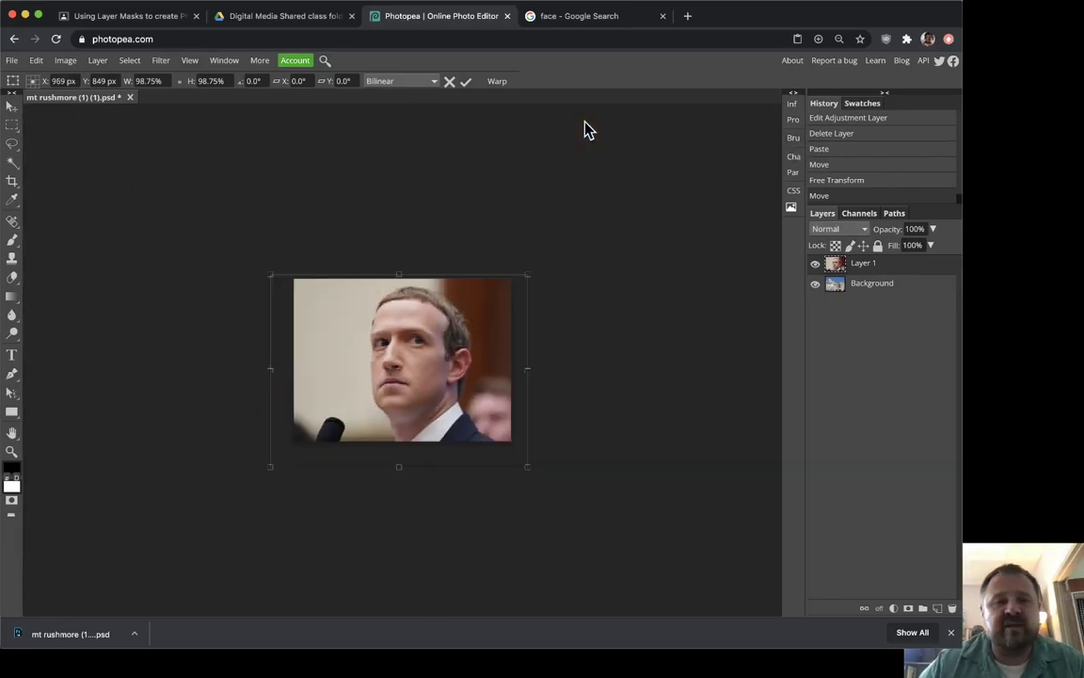
{"action": "scroll", "coordinate": [584, 128], "scroll_direction": "up", "scroll_amount": 3}
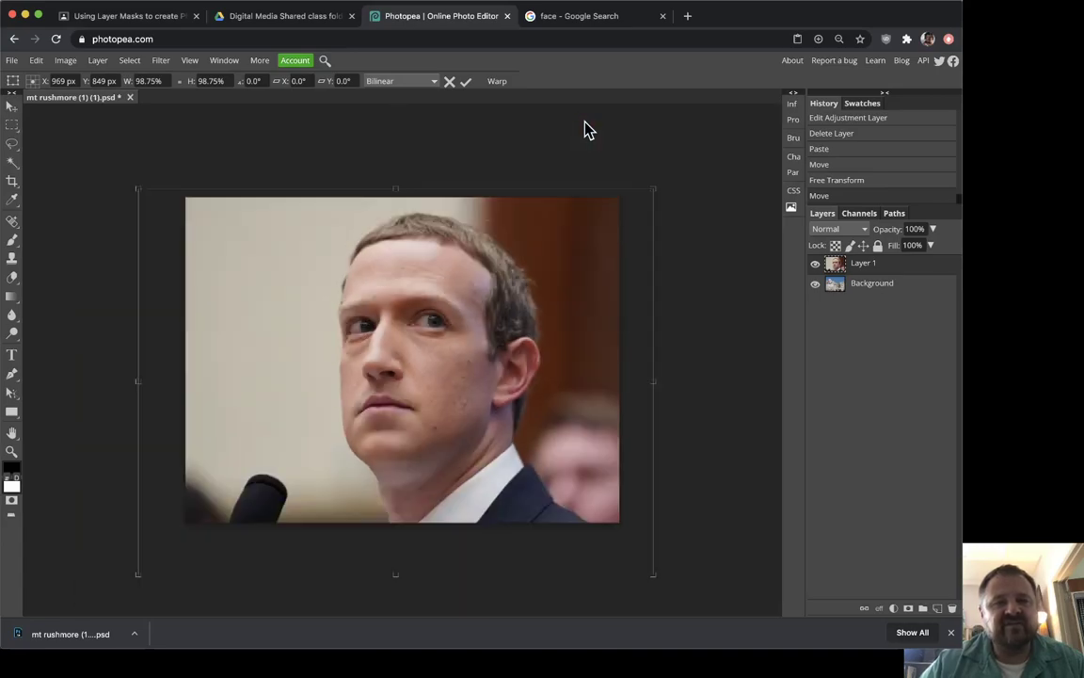
{"action": "scroll", "coordinate": [584, 129], "scroll_direction": "down", "scroll_amount": 1}
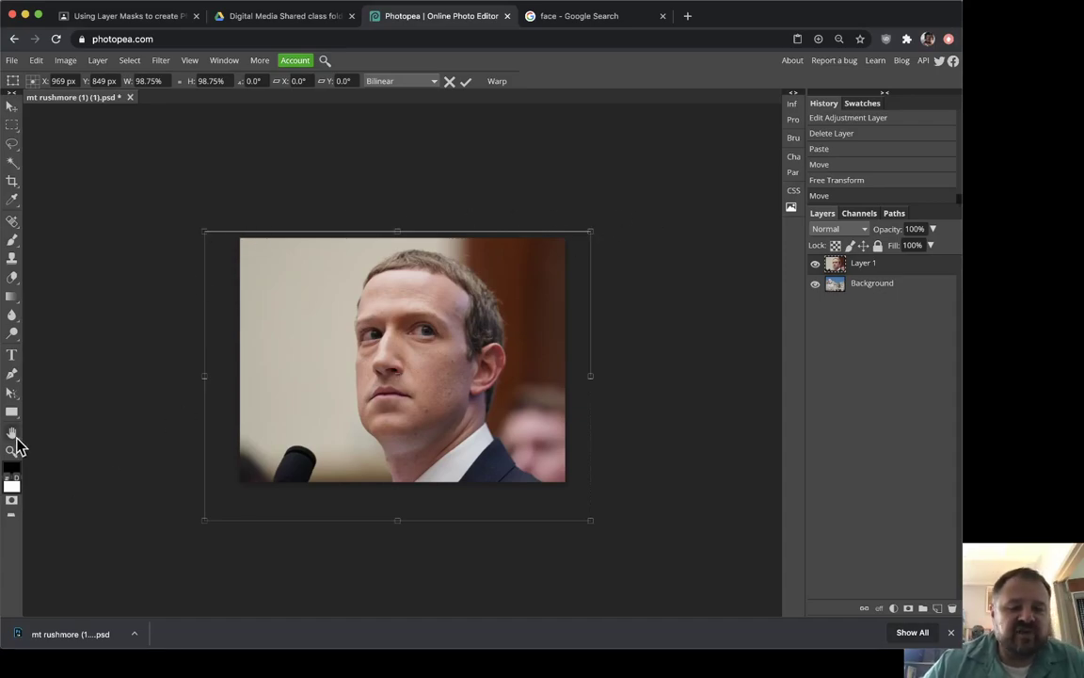
{"action": "key", "text": "ctrl+minus"}
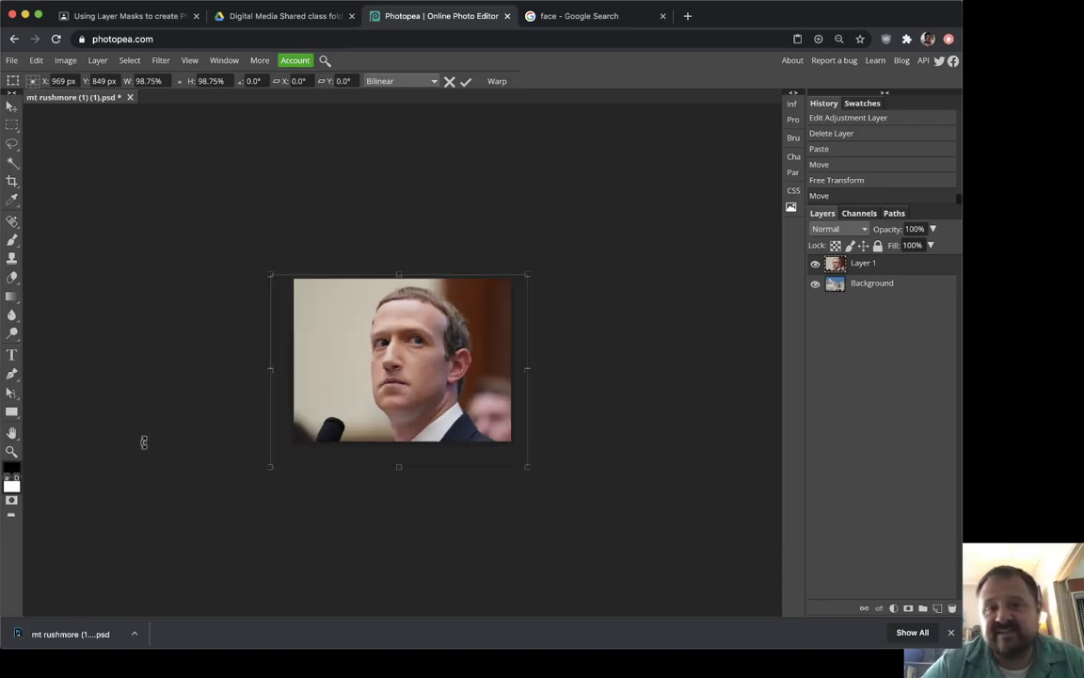
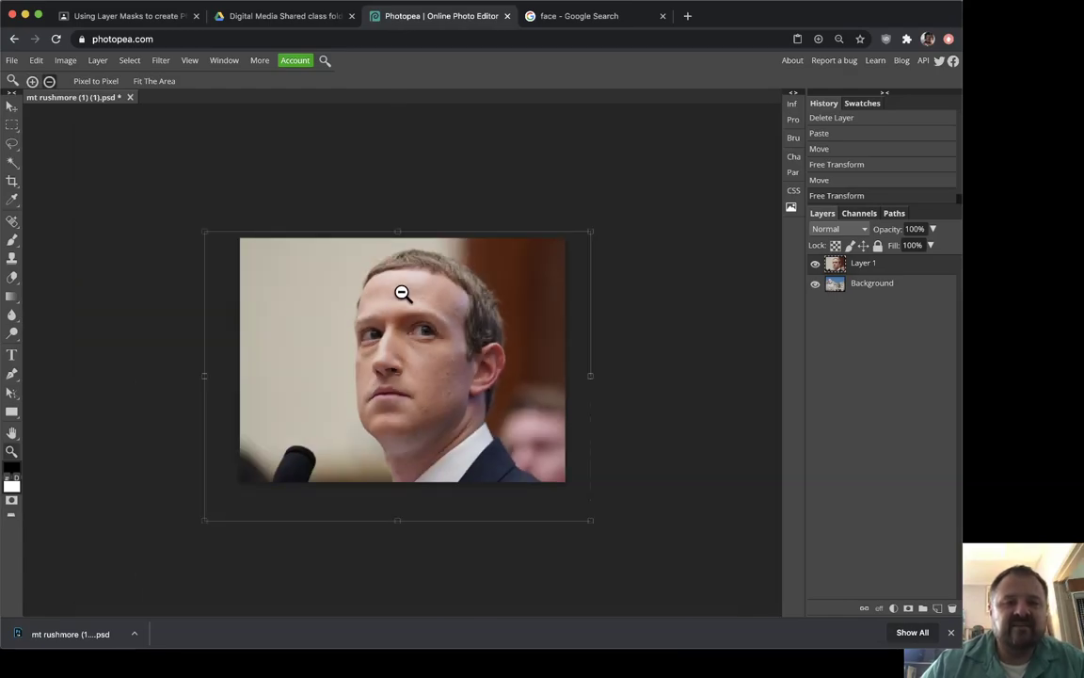
Magnify and reduce the view around the face with the Zoom tool, ending with the whole photo frame in view
{"action": "left_click", "coordinate": [403, 293], "text": "alt"}
{"action": "left_click", "coordinate": [425, 344]}
{"action": "left_click", "coordinate": [424, 346]}
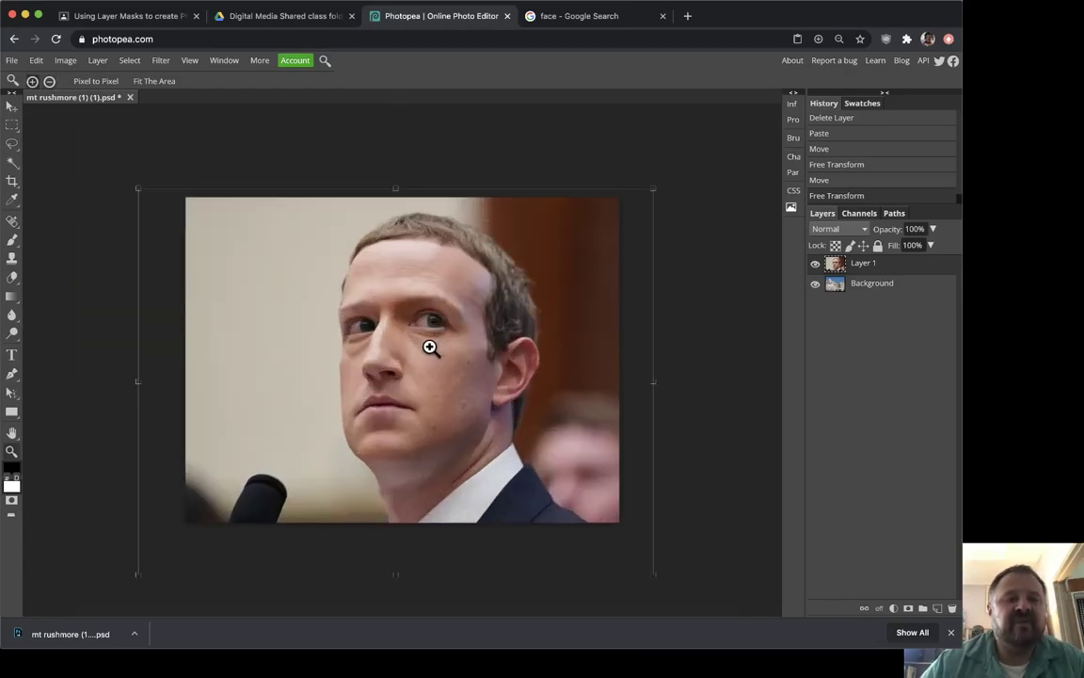
{"action": "left_click", "coordinate": [417, 347]}
{"action": "left_click", "coordinate": [416, 348]}
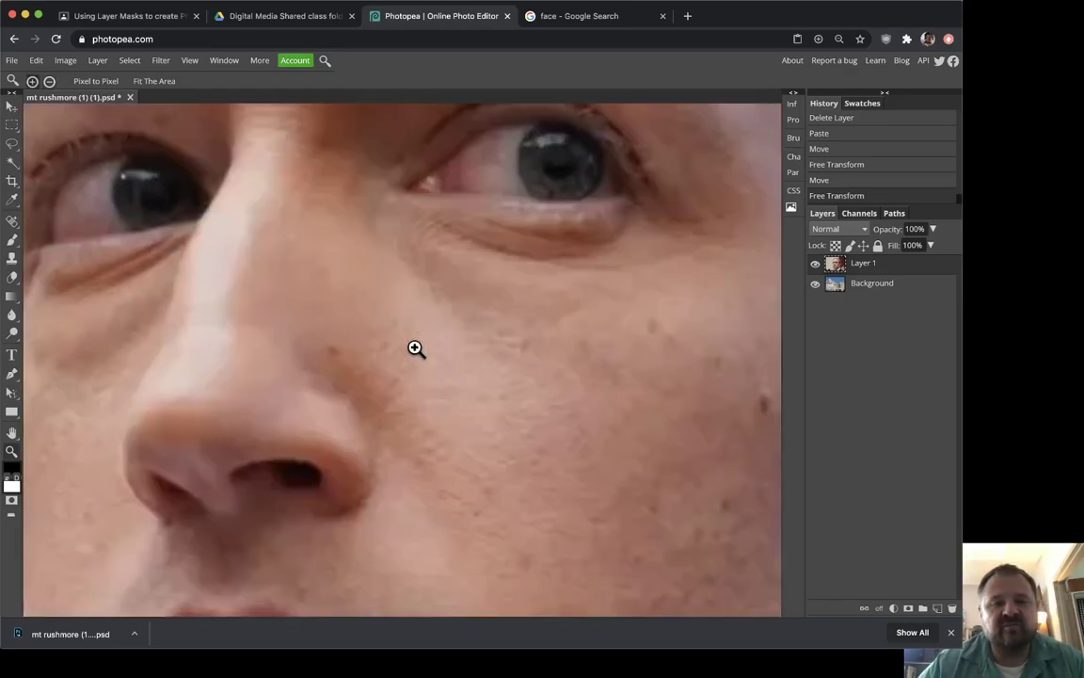
{"action": "left_click", "coordinate": [415, 348], "text": "alt"}
{"action": "left_click", "coordinate": [415, 348]}
{"action": "left_click", "coordinate": [414, 349], "text": "alt"}
{"action": "left_click", "coordinate": [414, 348]}
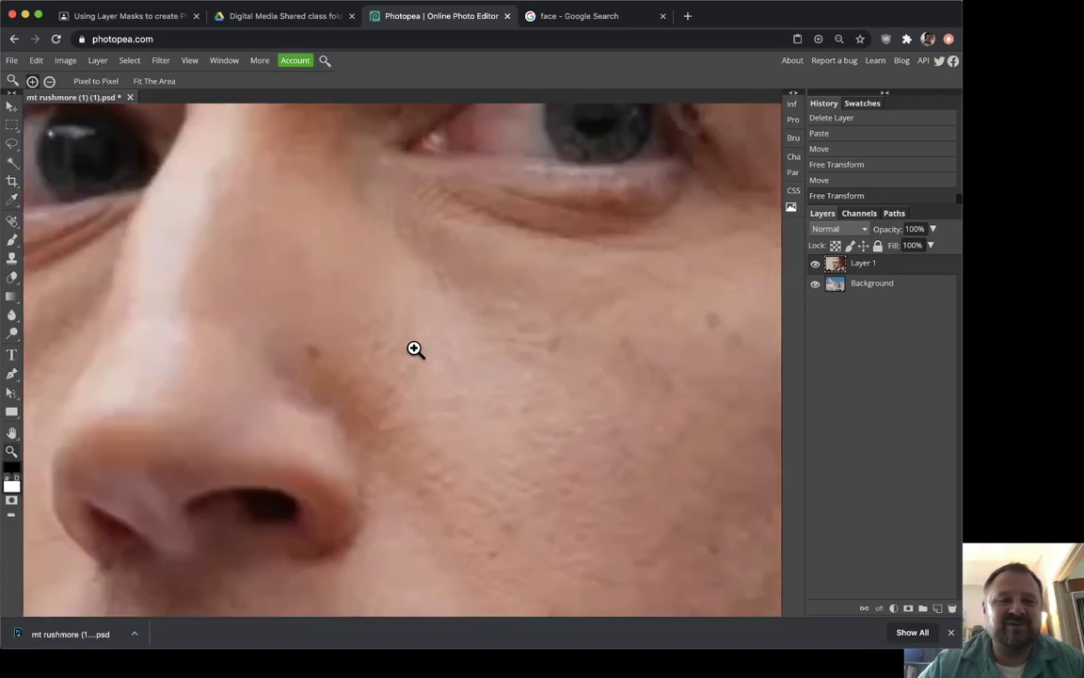
{"action": "left_click", "coordinate": [414, 348], "text": "alt"}
{"action": "left_click", "coordinate": [414, 348]}
{"action": "left_click", "coordinate": [414, 349], "text": "alt"}
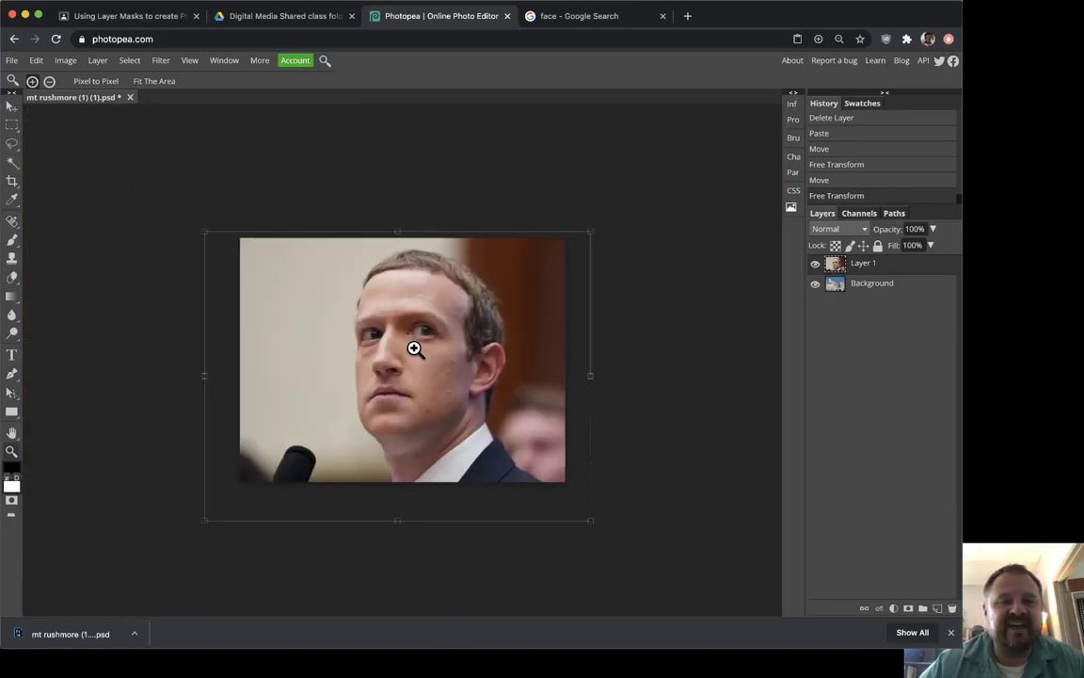
{"action": "left_click", "coordinate": [414, 348]}
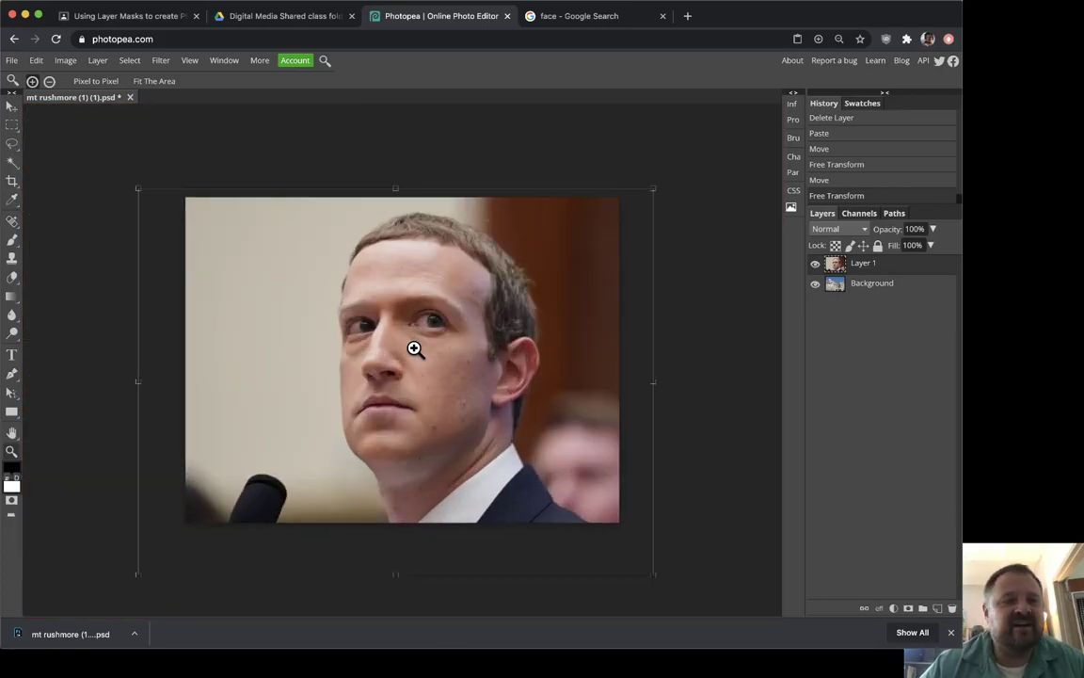
Scale the Layer 1 photo down proportionally to 50.25%, move it over the carved heads and apply the transform
{"action": "left_click", "coordinate": [11, 106]}
{"action": "left_click_drag", "start_coordinate": [534, 392], "coordinate": [588, 471]}
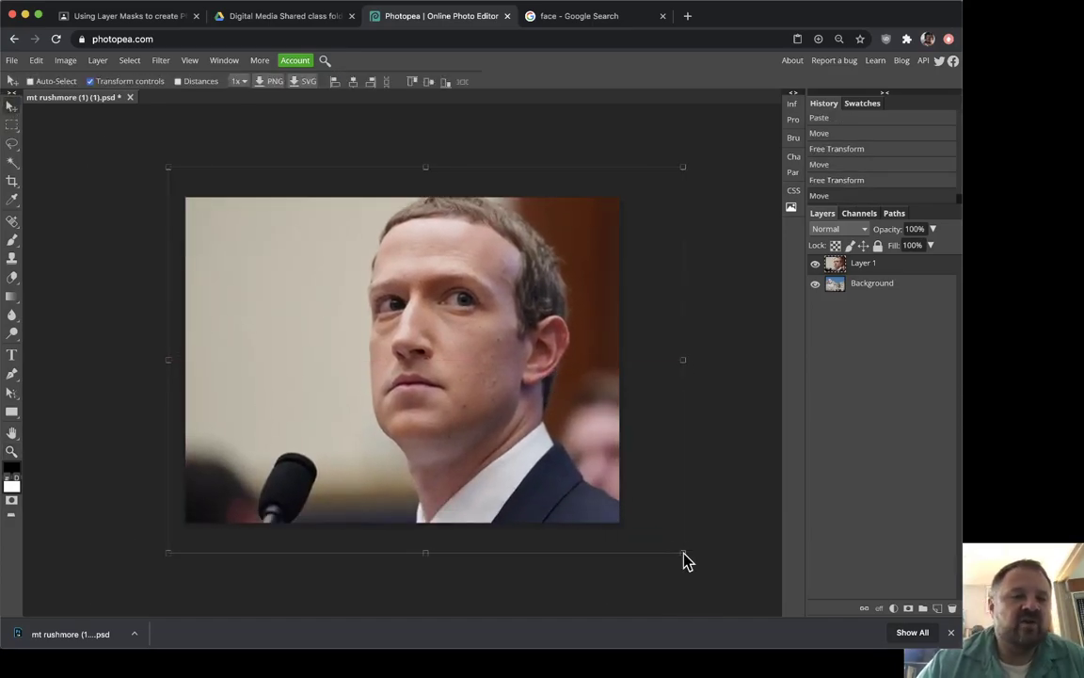
{"action": "left_click_drag", "start_coordinate": [684, 560], "coordinate": [422, 441]}
{"action": "left_click_drag", "start_coordinate": [335, 275], "coordinate": [381, 332]}
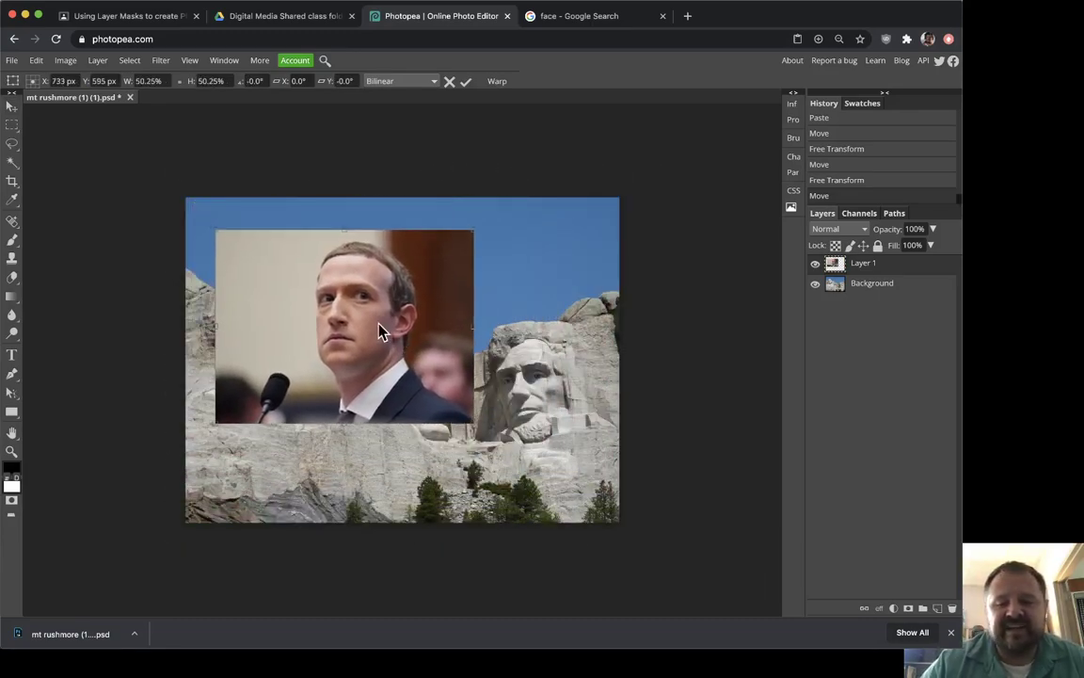
{"action": "key", "text": "super+equal"}
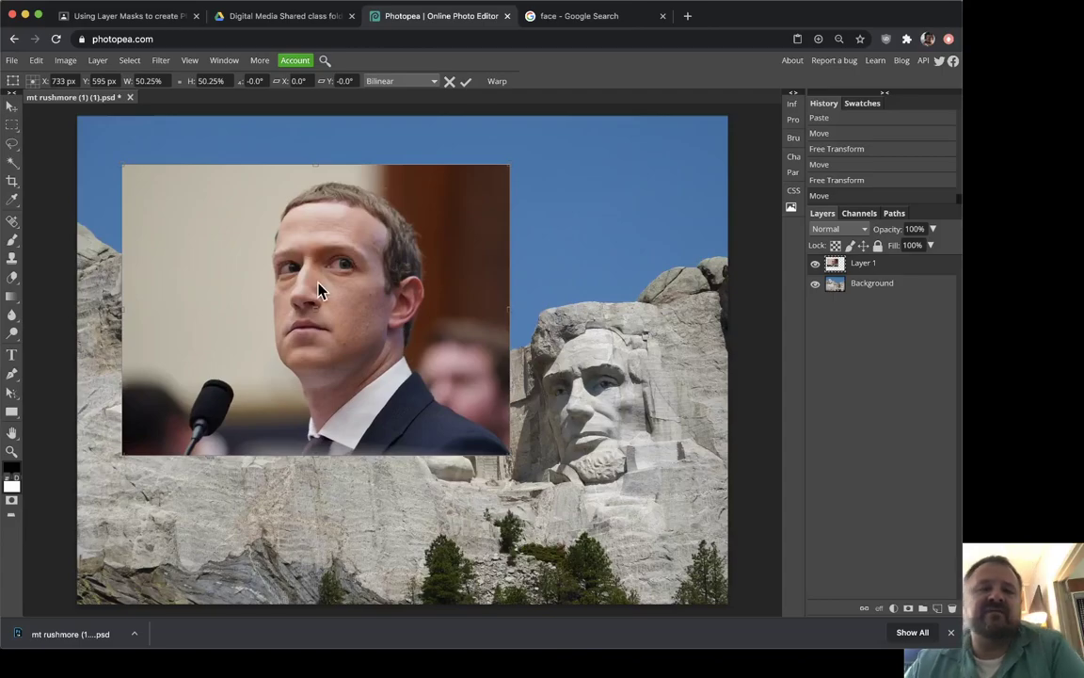
{"action": "left_click_drag", "start_coordinate": [319, 291], "coordinate": [372, 334]}
{"action": "left_click", "coordinate": [11, 106]}
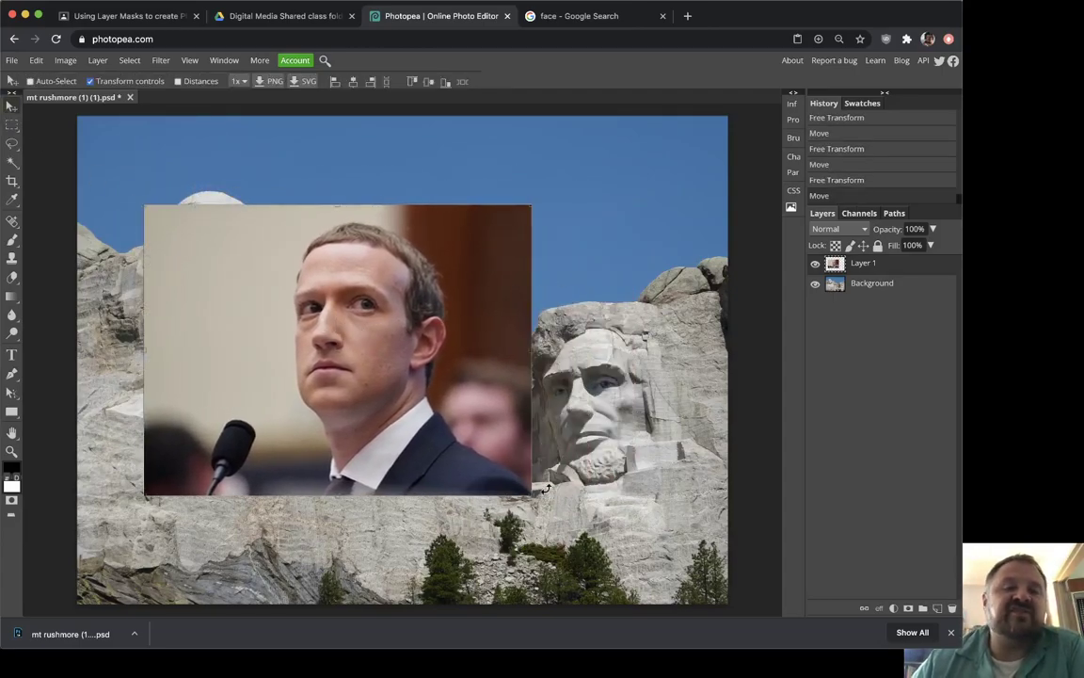
Try scaling the Layer 1 photo non-proportionally to 79.87% width and 91.96% height and move it slightly up
{"action": "left_click_drag", "start_coordinate": [530, 495], "coordinate": [454, 478]}
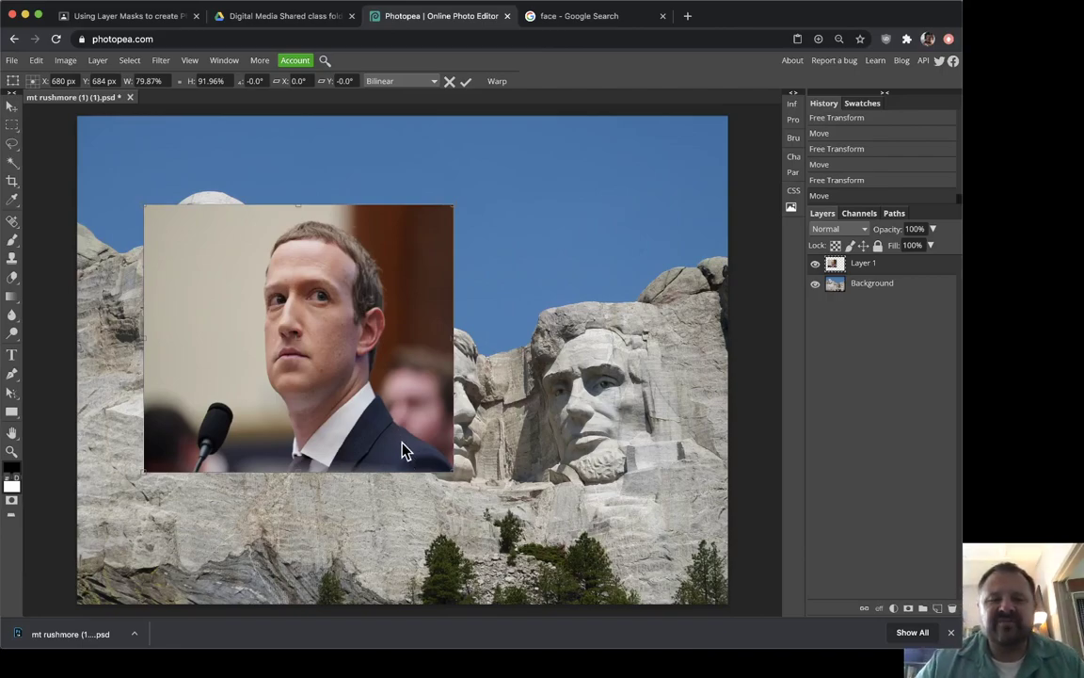
{"action": "left_click_drag", "start_coordinate": [376, 389], "coordinate": [386, 373]}
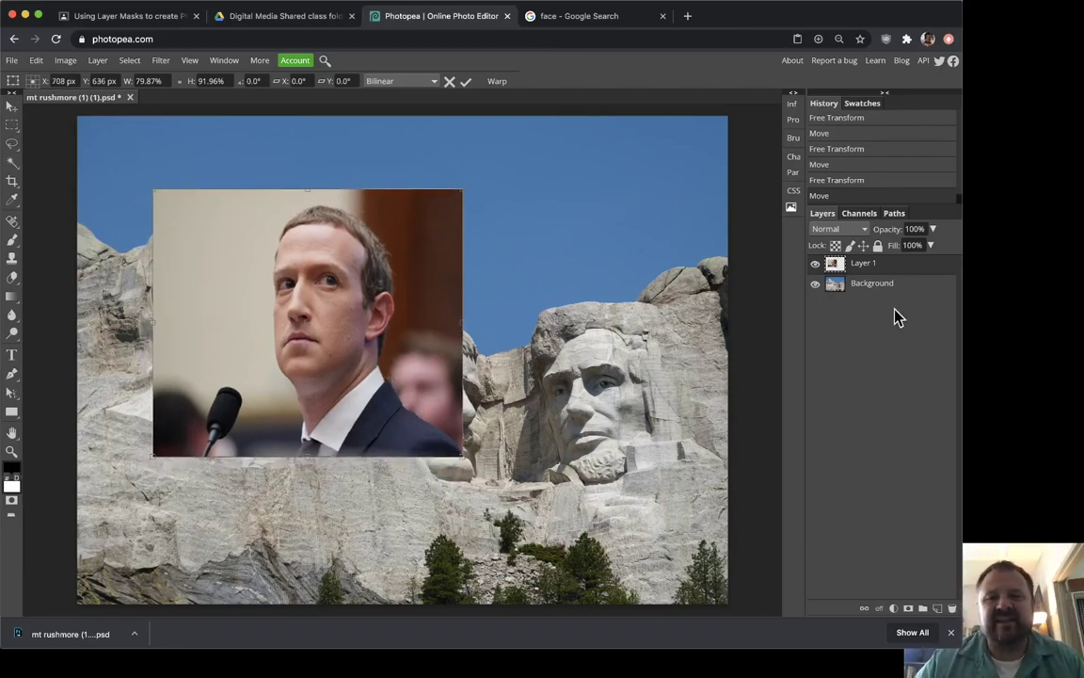
Step back through the history past the distorted scaling and redo up to the proportionally scaled version of the photo
{"action": "left_click", "coordinate": [824, 140]}
{"action": "left_click", "coordinate": [844, 153]}
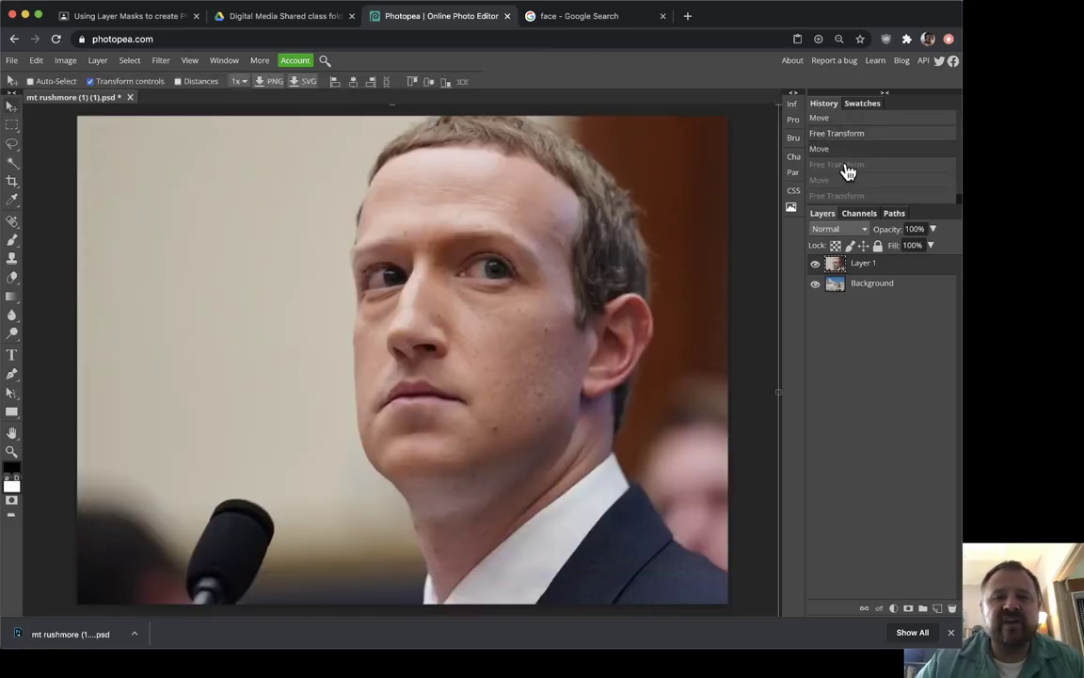
{"action": "left_click", "coordinate": [846, 166]}
{"action": "key", "text": "super+shift+z"}
{"action": "key", "text": "super+shift+z"}
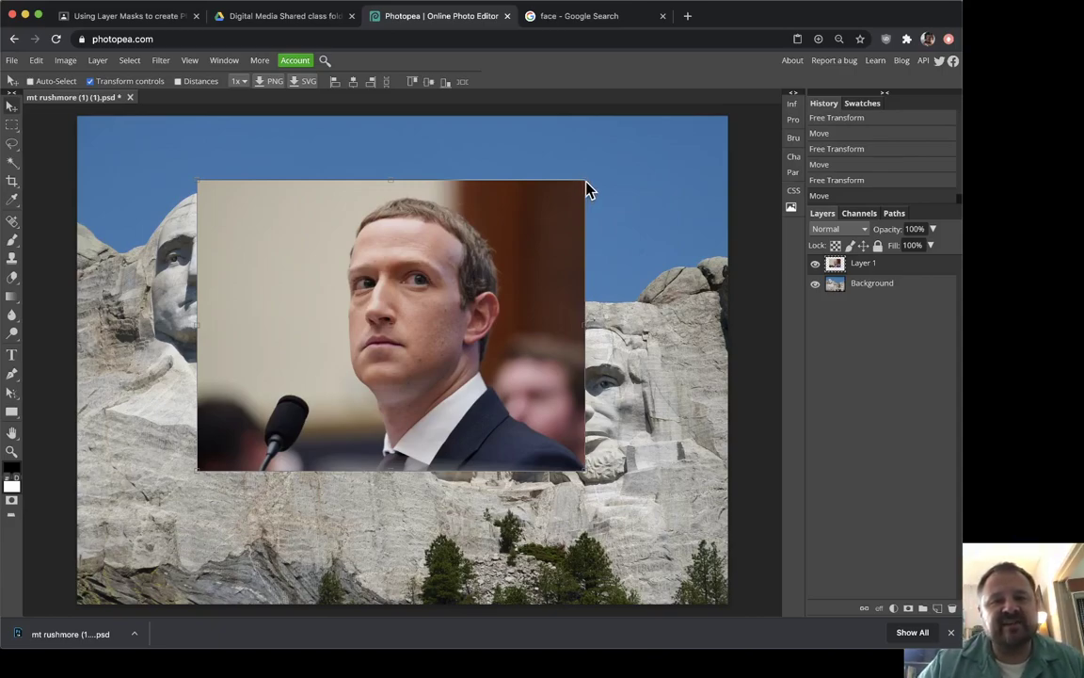
Scale the Layer 1 photo proportionally to 85.57%, place it below the middle heads and toggle its visibility to compare
{"action": "left_click_drag", "start_coordinate": [584, 182], "coordinate": [381, 330]}
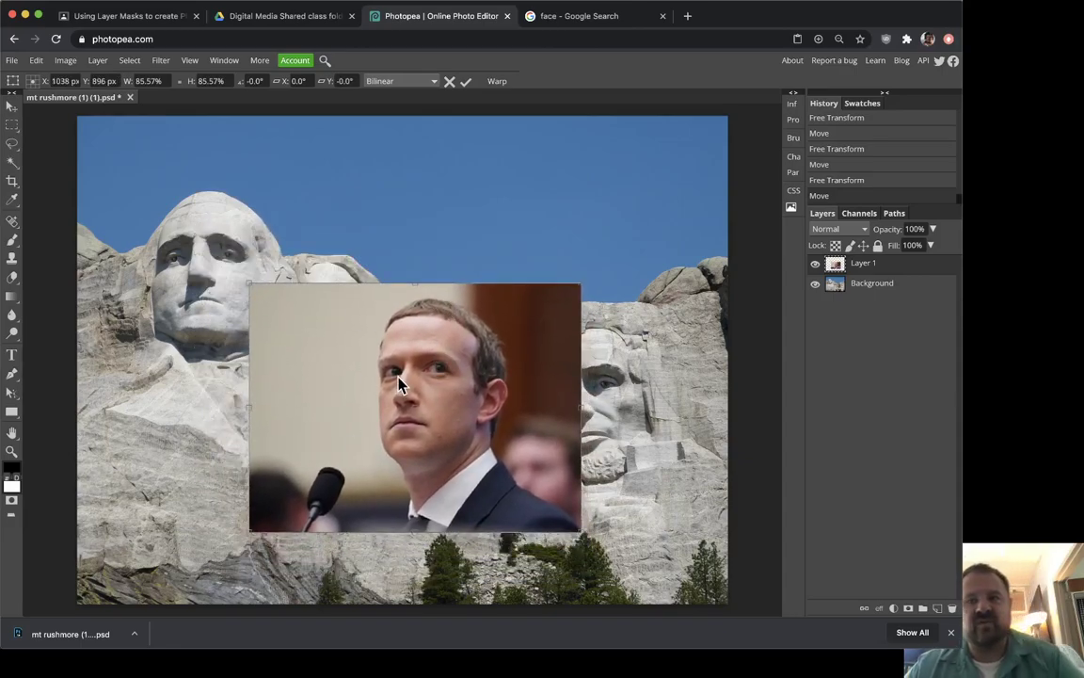
{"action": "key", "text": "Return"}
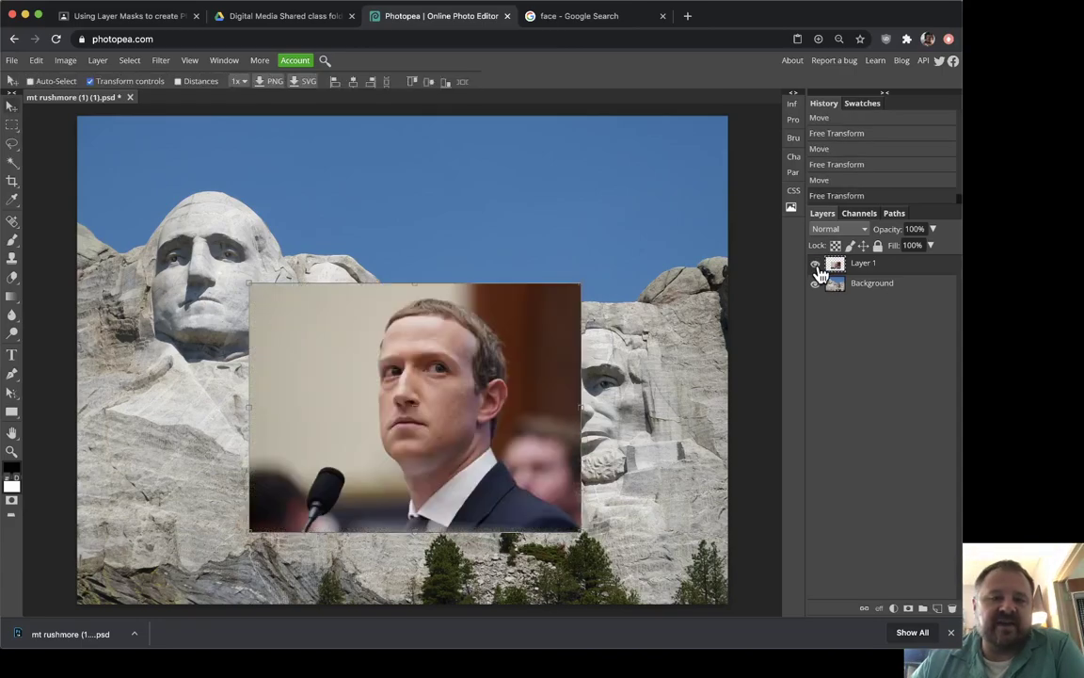
{"action": "left_click", "coordinate": [815, 264]}
{"action": "left_click", "coordinate": [815, 265]}
Move the Layer 1 photo up over the two middle carved heads and toggle its visibility to compare the faces
{"action": "key", "text": "ctrl+plus"}
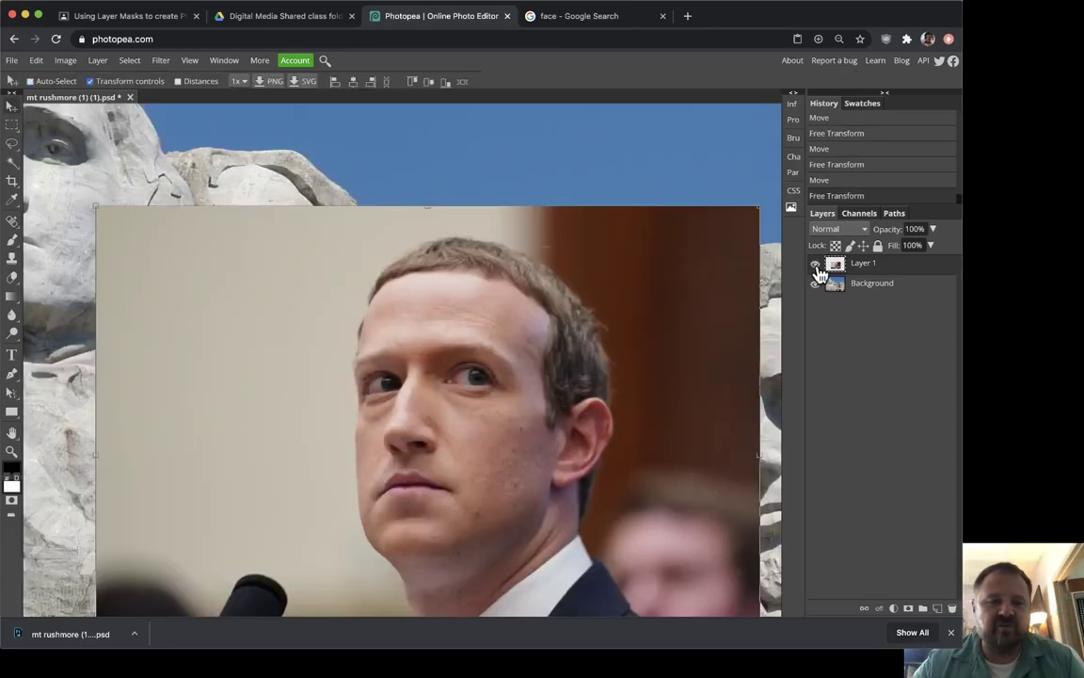
{"action": "scroll", "coordinate": [624, 259], "scroll_direction": "down", "scroll_amount": 5}
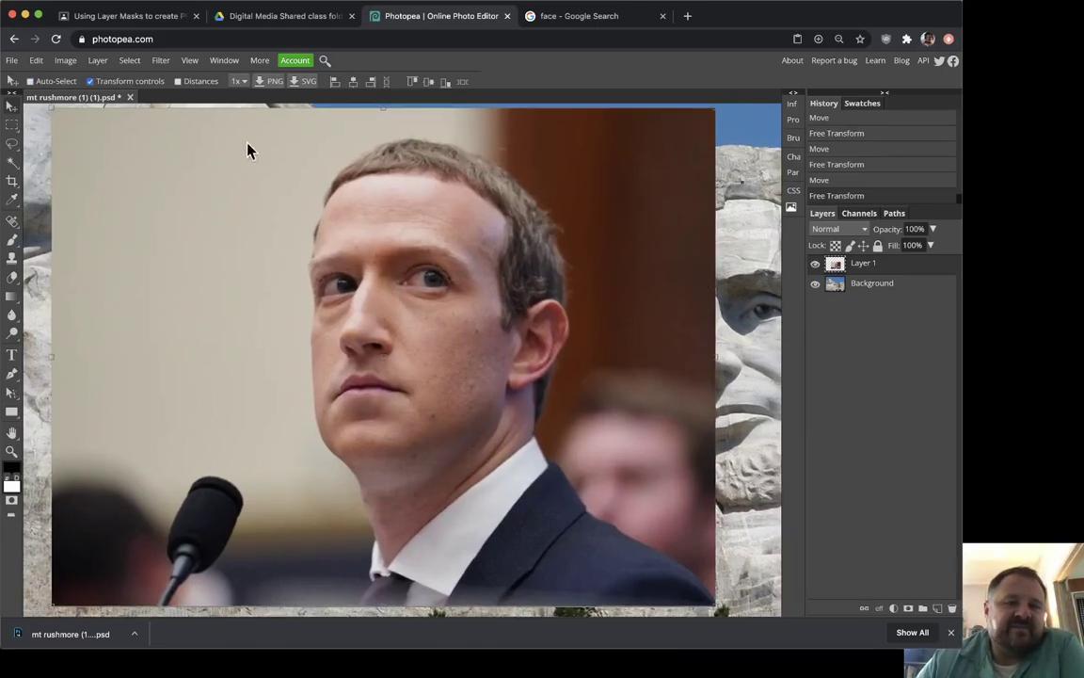
{"action": "mouse_move", "coordinate": [456, 216]}
{"action": "left_mouse_down"}
{"action": "mouse_move", "coordinate": [491, 213]}
{"action": "mouse_move", "coordinate": [323, 259]}
{"action": "mouse_move", "coordinate": [600, 247]}
{"action": "mouse_move", "coordinate": [397, 224]}
{"action": "mouse_move", "coordinate": [463, 211]}
{"action": "left_mouse_up"}
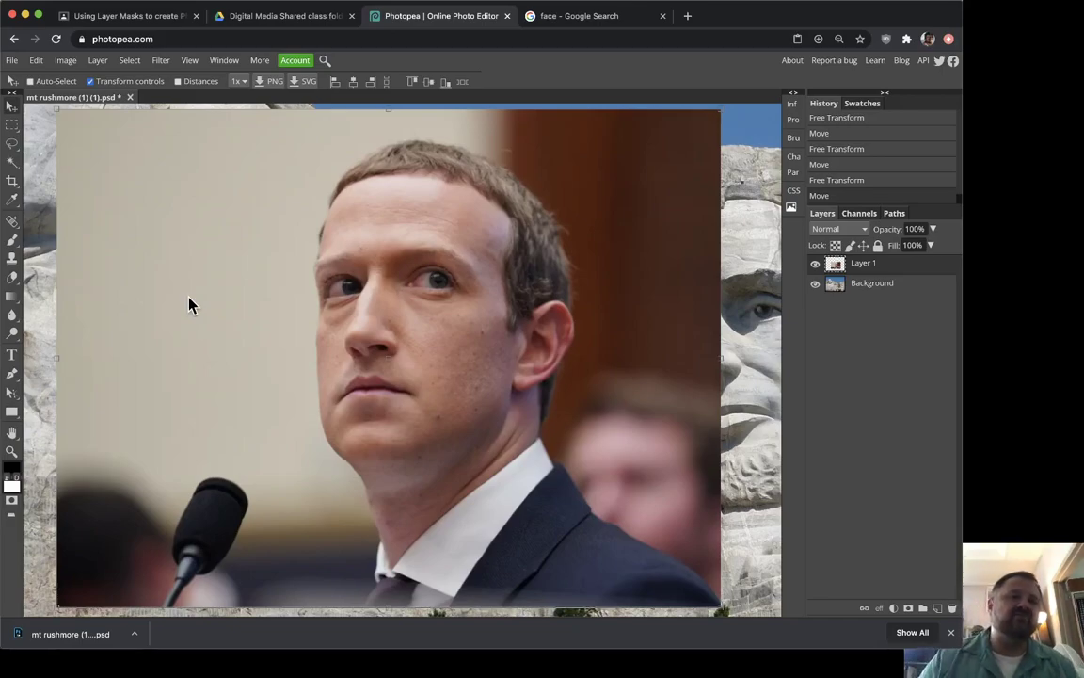
{"action": "left_click_drag", "start_coordinate": [191, 305], "coordinate": [214, 294]}
{"action": "key", "text": "ctrl+0"}
{"action": "left_click_drag", "start_coordinate": [344, 387], "coordinate": [324, 299]}
{"action": "left_click", "coordinate": [815, 263]}
{"action": "left_click", "coordinate": [815, 263]}
{"action": "left_click", "coordinate": [815, 263]}
{"action": "left_click", "coordinate": [815, 264]}
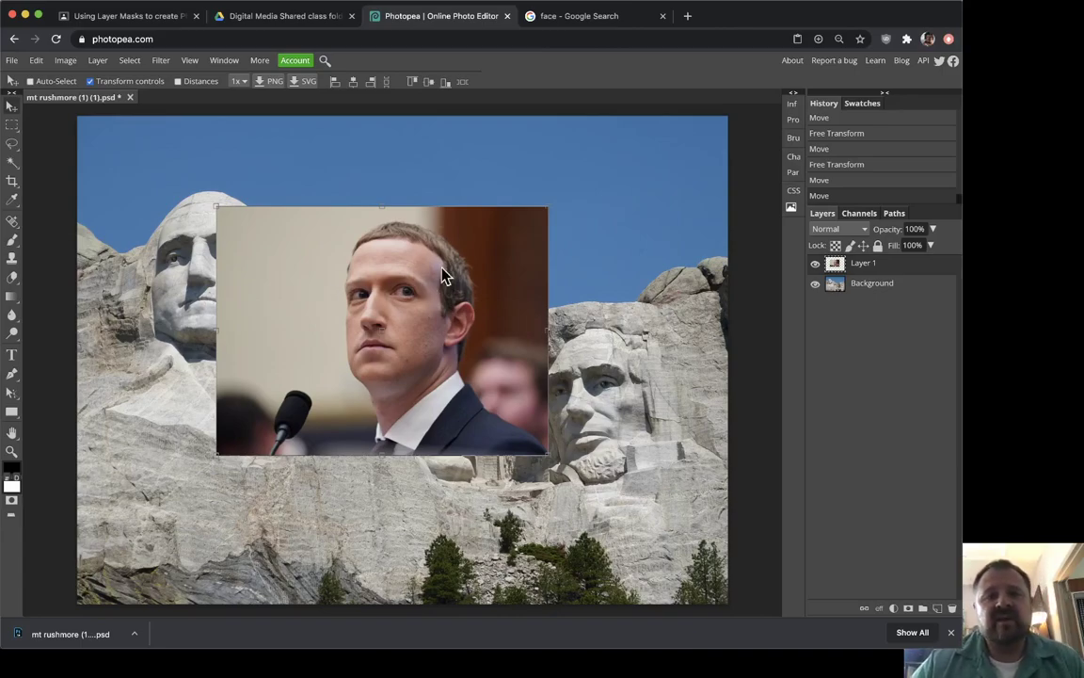
Scale the Layer 1 photo proportionally to 102.65% and place it lower, between the first and last carved heads
{"action": "left_click_drag", "start_coordinate": [338, 286], "coordinate": [392, 278]}
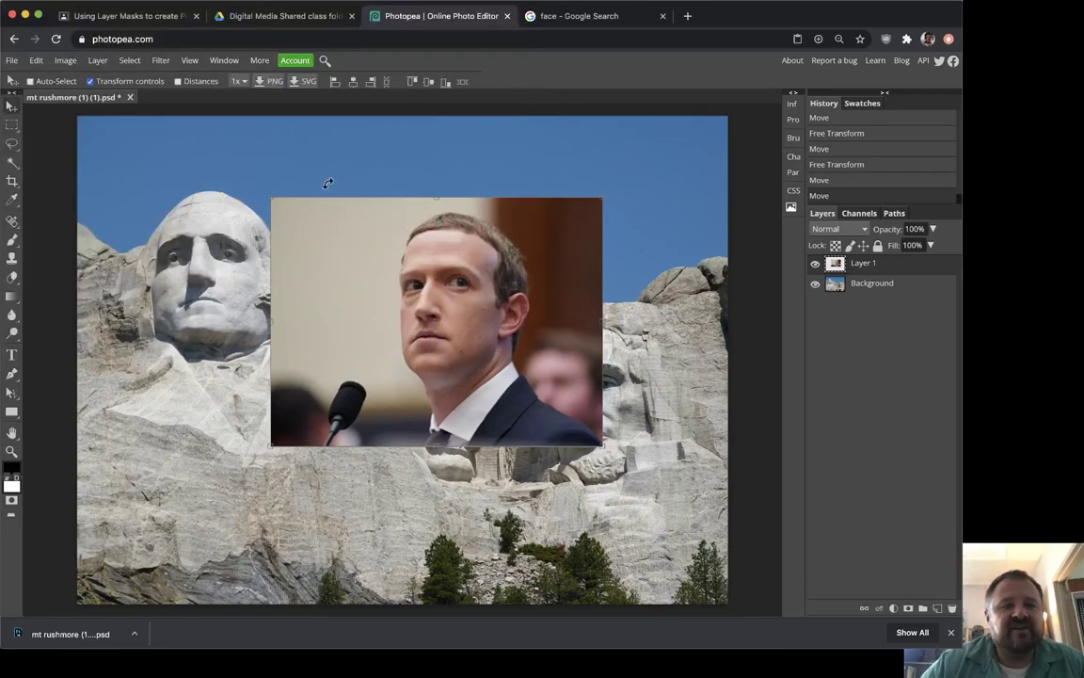
{"action": "left_click_drag", "start_coordinate": [356, 250], "coordinate": [322, 247]}
{"action": "mouse_move", "coordinate": [239, 193]}
{"action": "left_mouse_down"}
{"action": "mouse_move", "coordinate": [418, 300]}
{"action": "mouse_move", "coordinate": [230, 194]}
{"action": "left_mouse_up"}
{"action": "left_click_drag", "start_coordinate": [450, 290], "coordinate": [431, 388]}
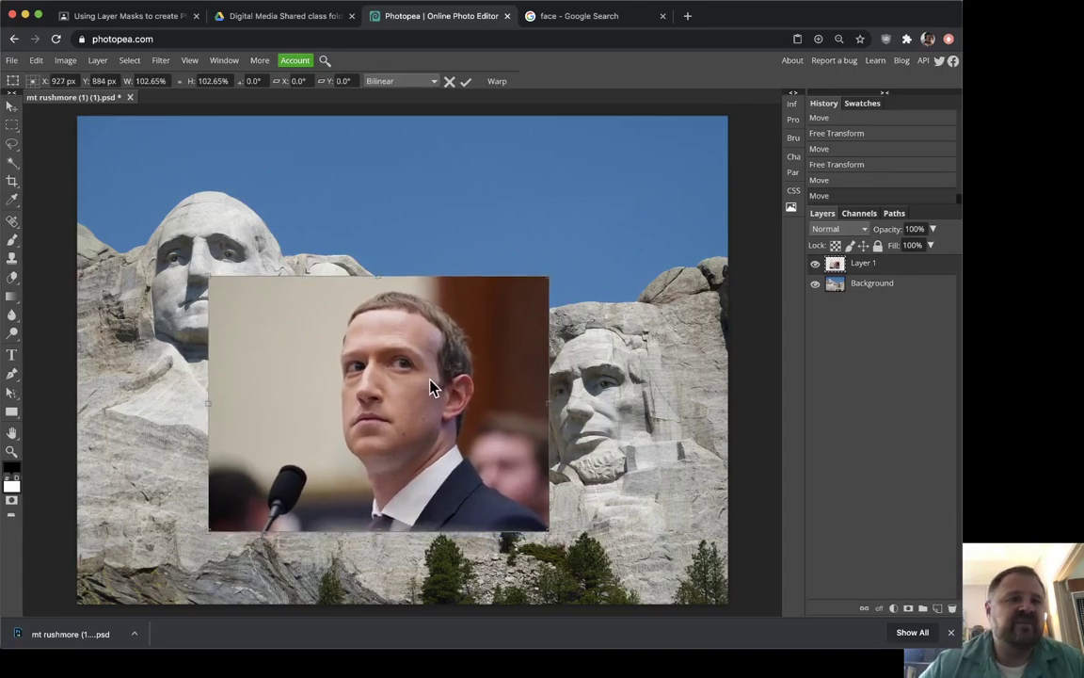
{"action": "left_click", "coordinate": [840, 266]}
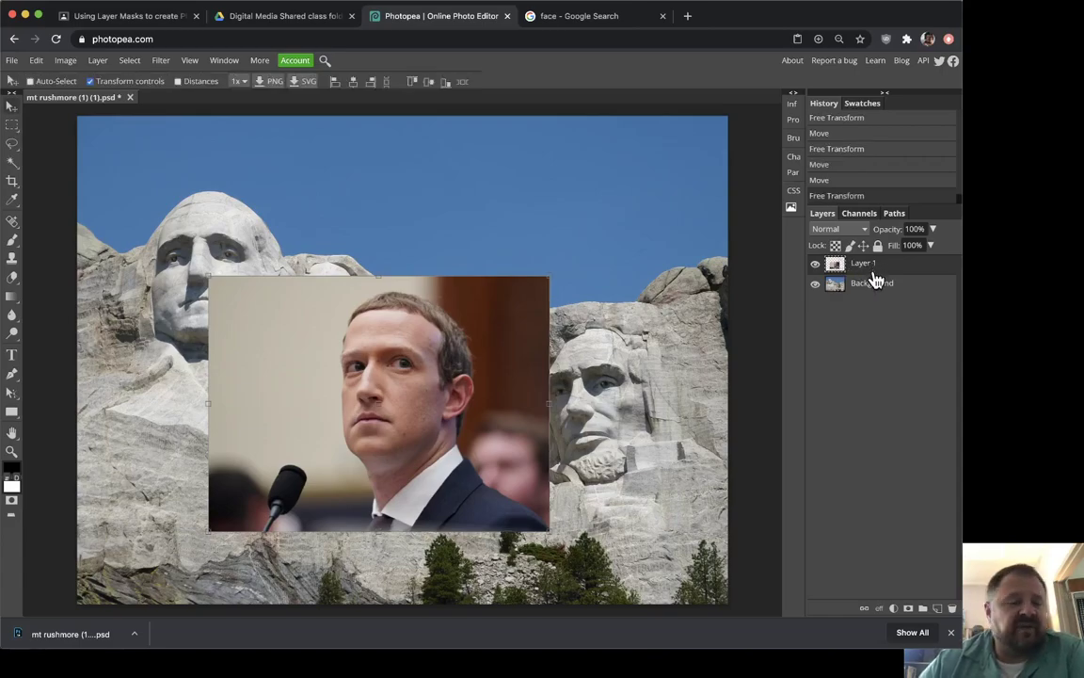
Try erasing the photo background around the man's head on Layer 1 with an enlarged Eraser brush
{"action": "left_click", "coordinate": [12, 279]}
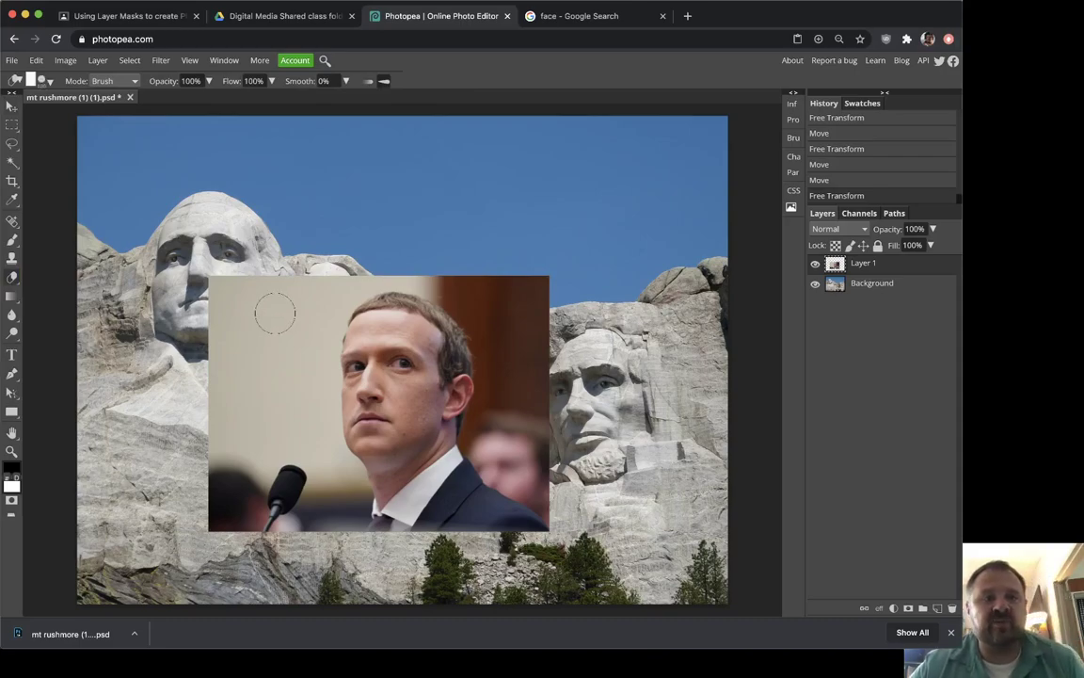
{"action": "key", "text": "bracketright"}
{"action": "key", "text": "bracketright"}
{"action": "key", "text": "bracketright"}
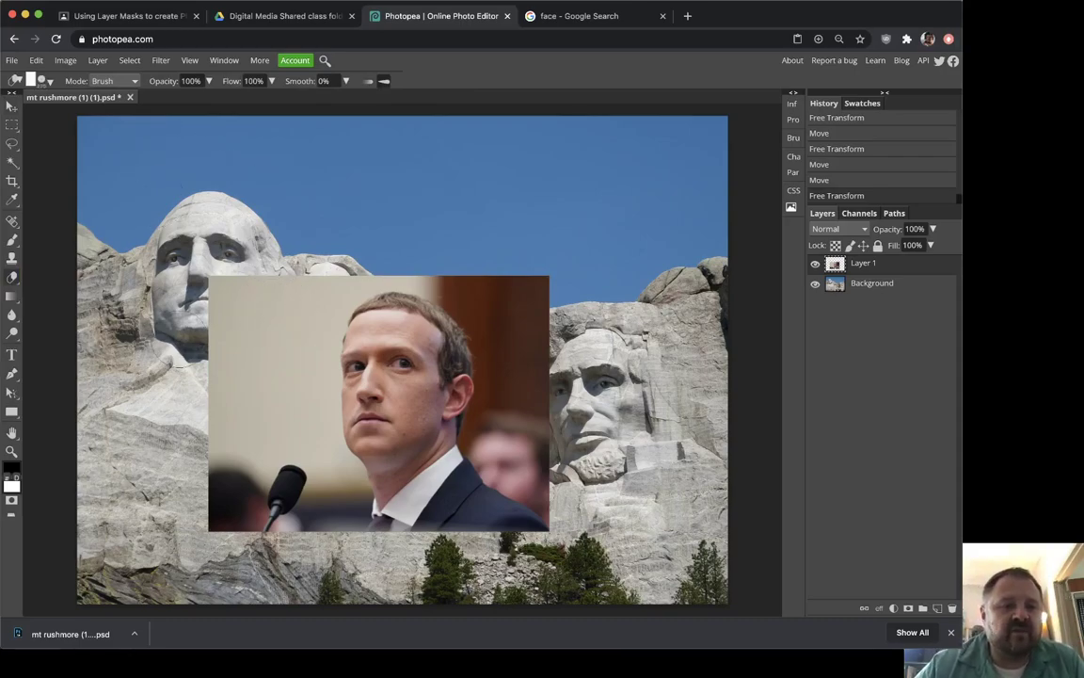
{"action": "mouse_move", "coordinate": [228, 329]}
{"action": "left_mouse_down"}
{"action": "mouse_move", "coordinate": [247, 361]}
{"action": "mouse_move", "coordinate": [242, 277]}
{"action": "mouse_move", "coordinate": [238, 377]}
{"action": "mouse_move", "coordinate": [184, 320]}
{"action": "mouse_move", "coordinate": [193, 466]}
{"action": "mouse_move", "coordinate": [222, 362]}
{"action": "mouse_move", "coordinate": [254, 452]}
{"action": "mouse_move", "coordinate": [296, 475]}
{"action": "left_mouse_up"}
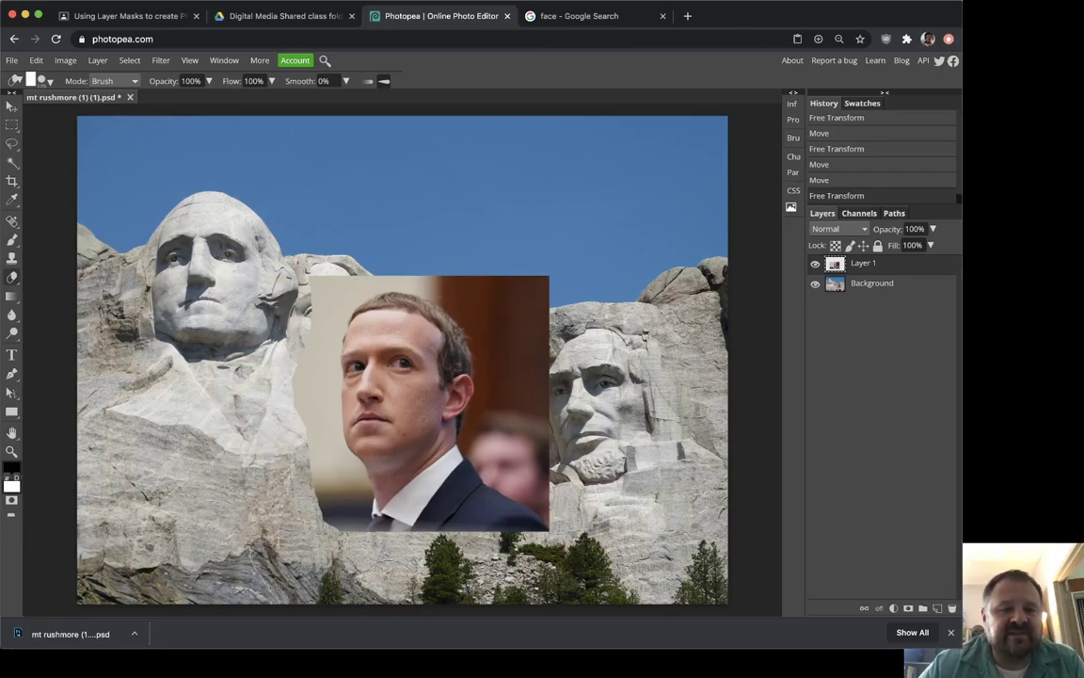
{"action": "mouse_move", "coordinate": [329, 515]}
{"action": "left_mouse_down"}
{"action": "mouse_move", "coordinate": [475, 429]}
{"action": "mouse_move", "coordinate": [466, 273]}
{"action": "mouse_move", "coordinate": [524, 282]}
{"action": "mouse_move", "coordinate": [499, 442]}
{"action": "mouse_move", "coordinate": [489, 310]}
{"action": "left_mouse_up"}
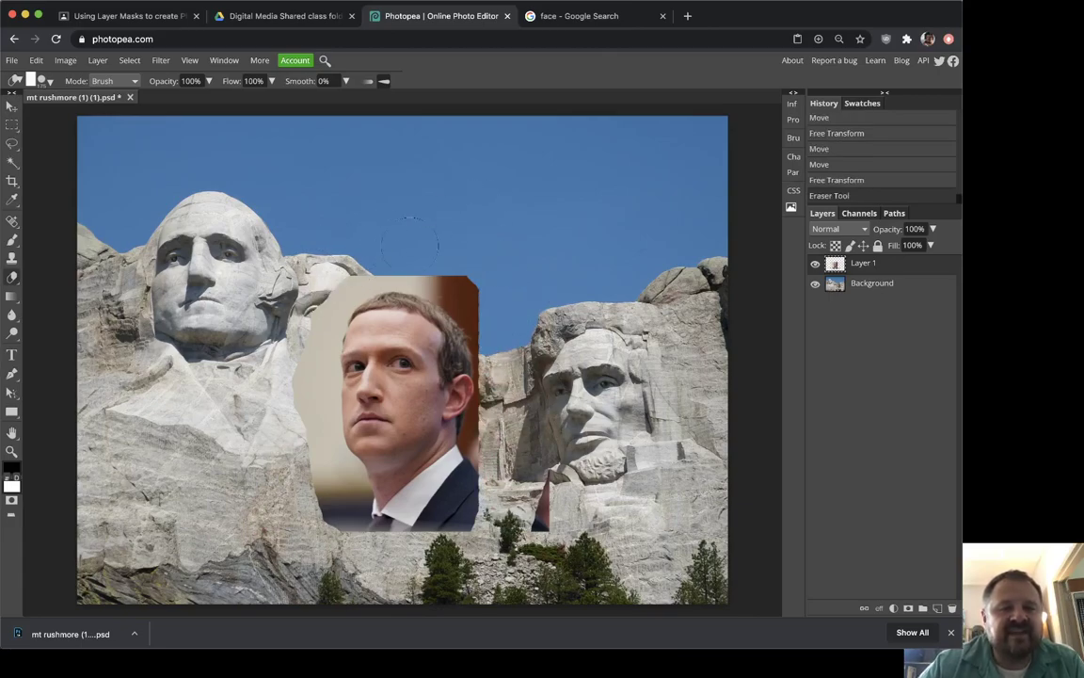
{"action": "left_click_drag", "start_coordinate": [410, 243], "coordinate": [315, 296]}
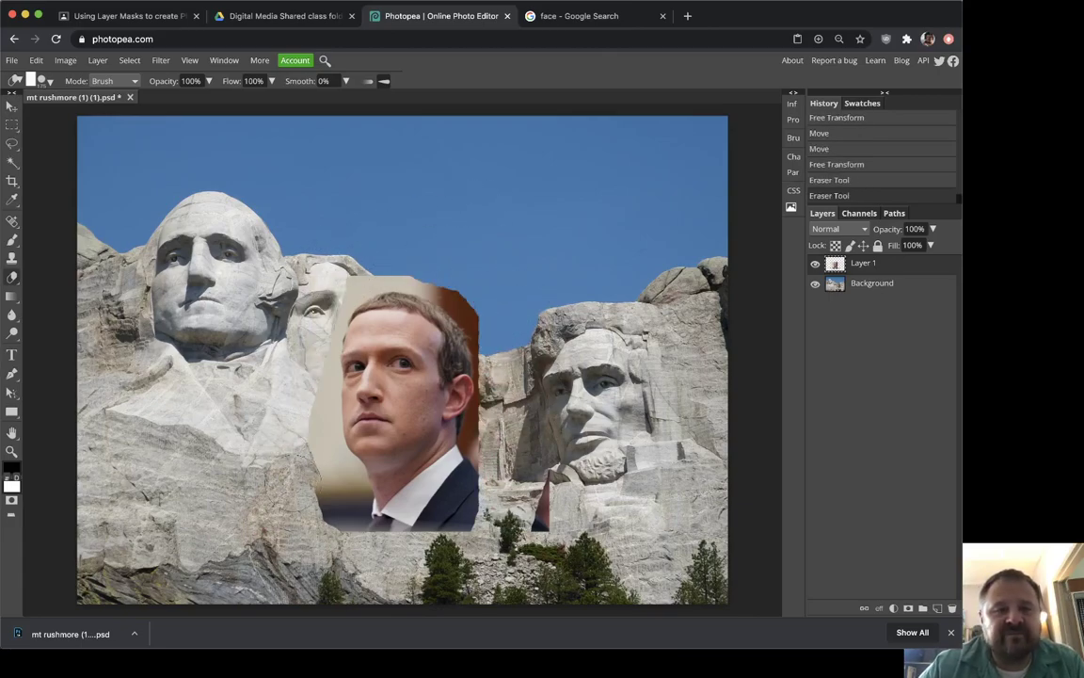
{"action": "left_click_drag", "start_coordinate": [282, 442], "coordinate": [330, 527]}
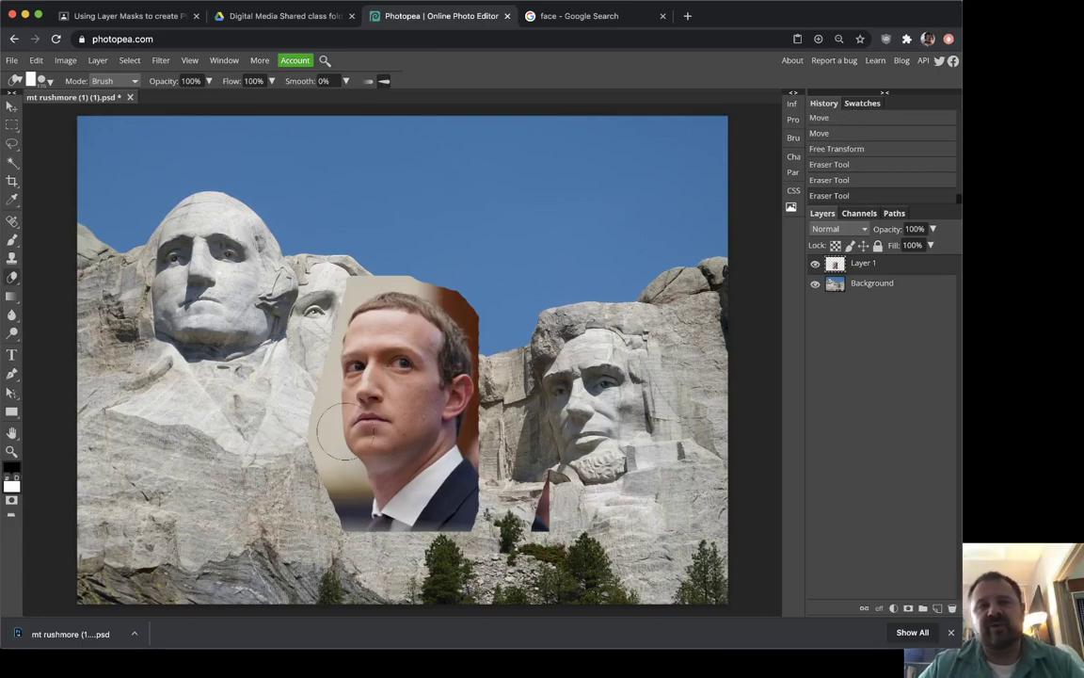
Undo all the eraser strokes on Layer 1, briefly restoring the last one along the way
{"action": "key", "text": "ctrl+z"}
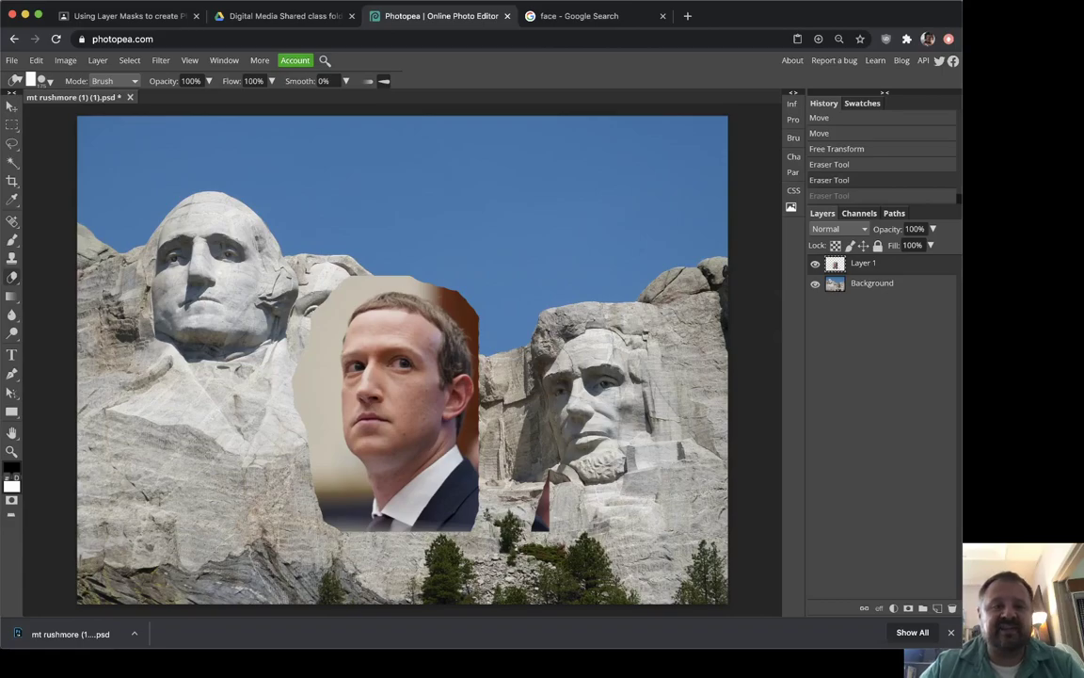
{"action": "left_click", "coordinate": [871, 197]}
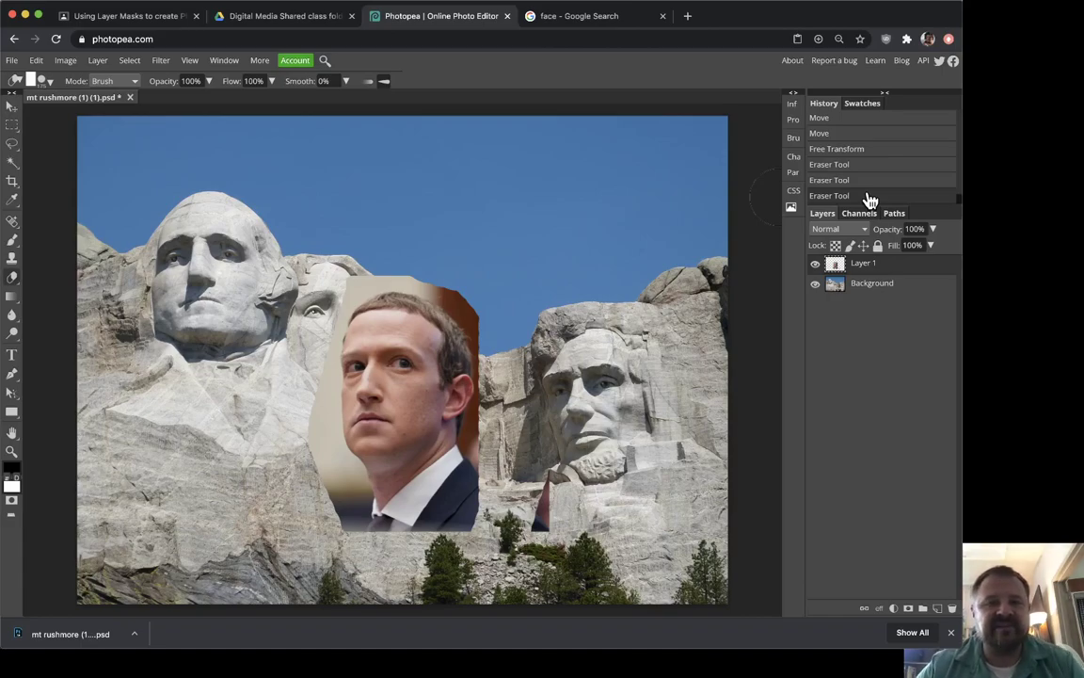
{"action": "key", "text": "ctrl+z"}
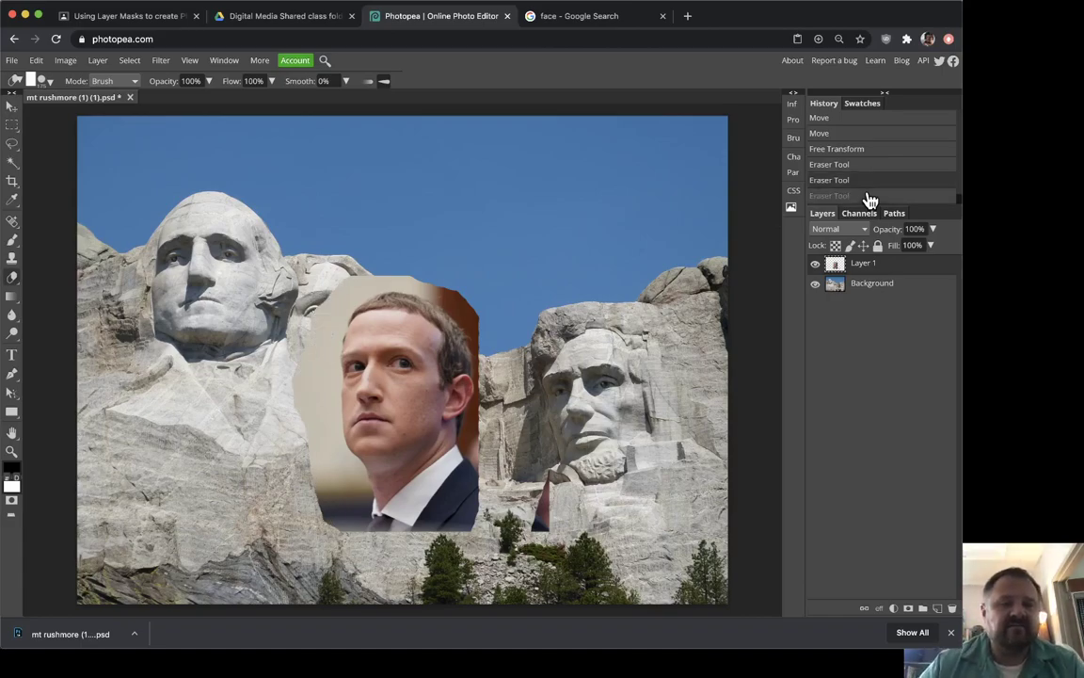
{"action": "key", "text": "ctrl+z"}
{"action": "key", "text": "ctrl+z"}
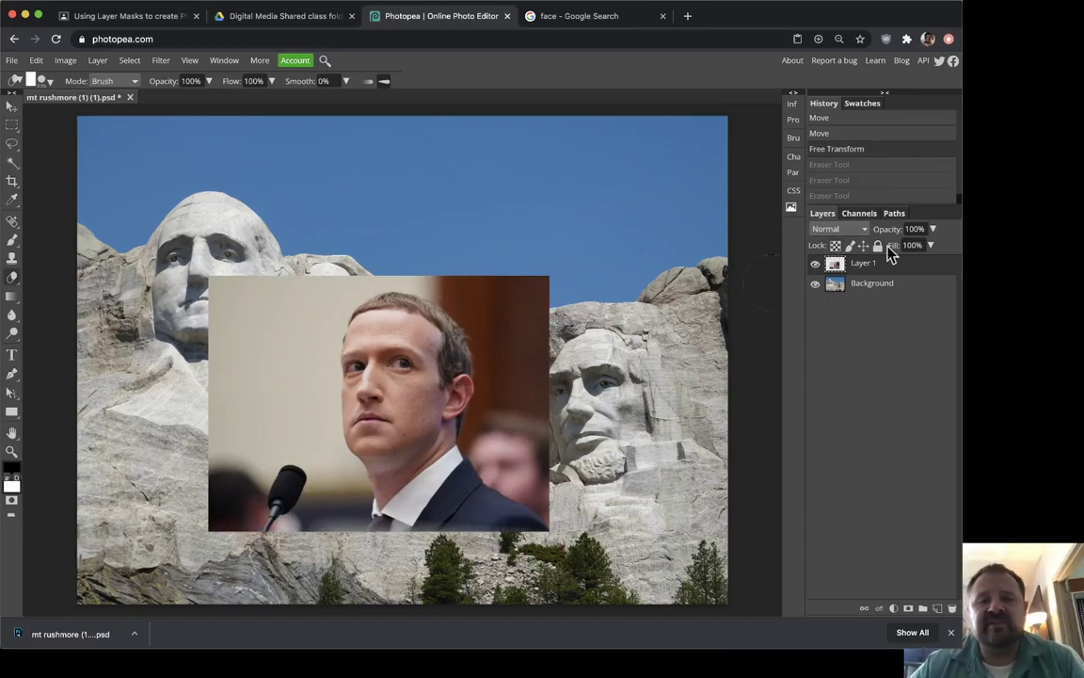
Move the Layer 1 photo up so the man's face covers the third carved head, and dismiss the downloads bar
{"action": "left_click", "coordinate": [12, 107]}
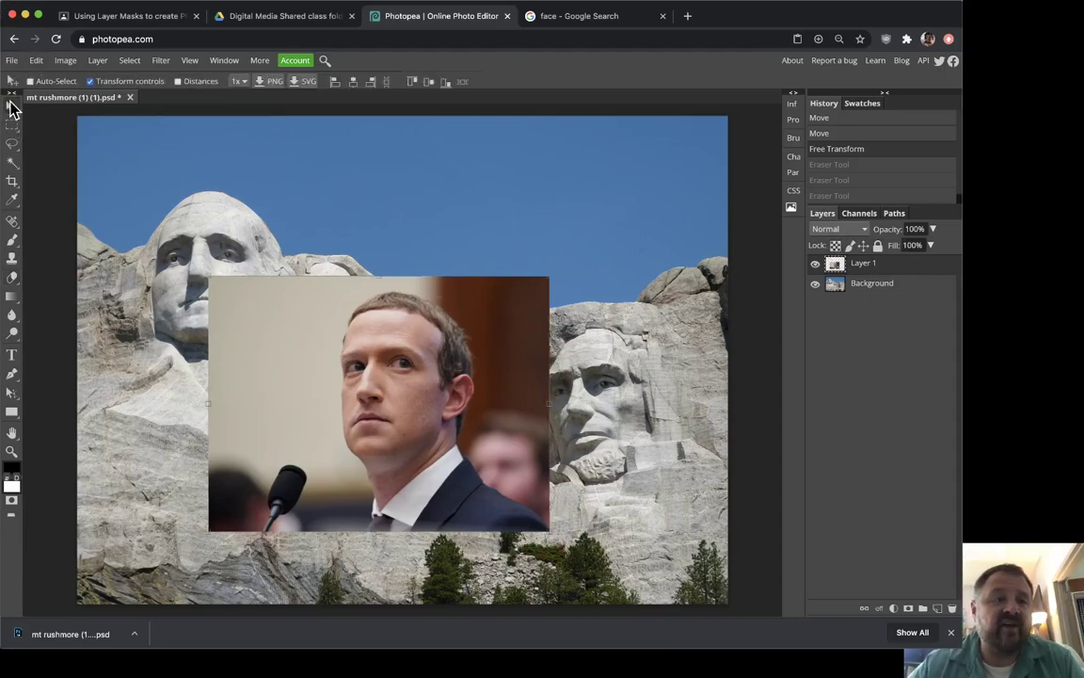
{"action": "left_click_drag", "start_coordinate": [331, 346], "coordinate": [373, 282]}
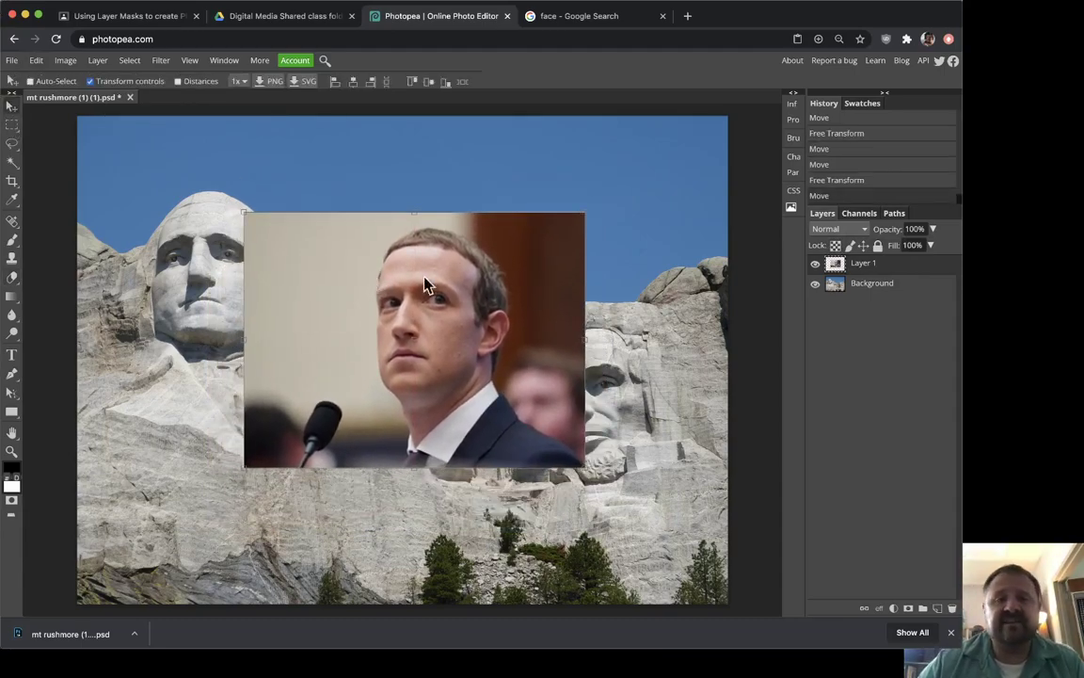
{"action": "left_click_drag", "start_coordinate": [431, 285], "coordinate": [484, 296]}
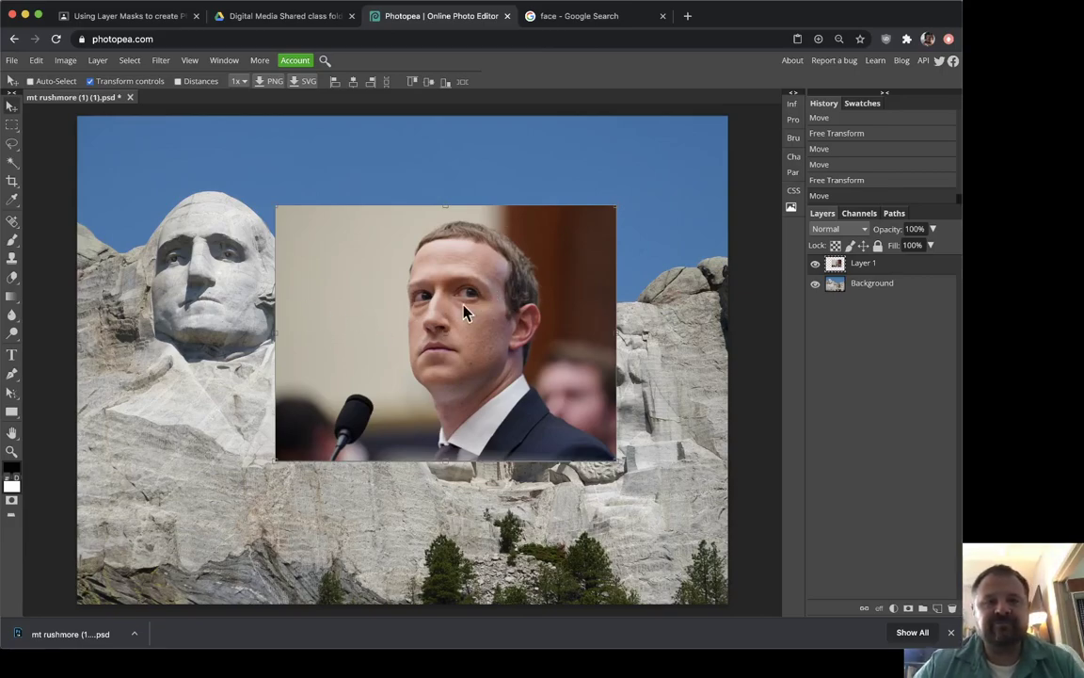
{"action": "left_click_drag", "start_coordinate": [529, 312], "coordinate": [513, 317]}
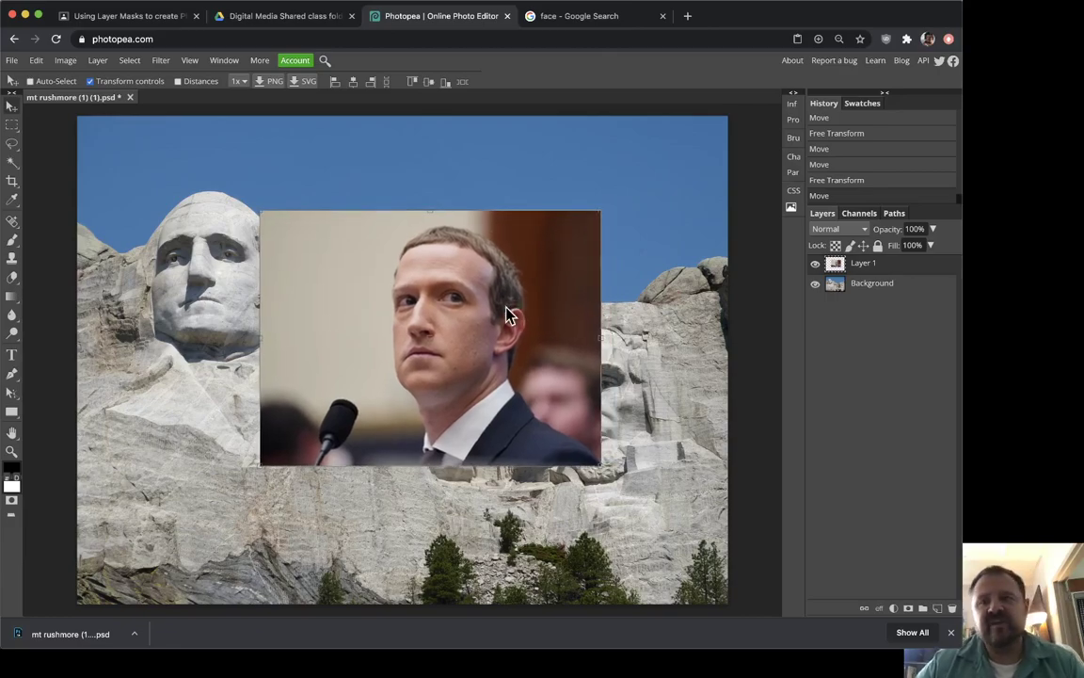
{"action": "left_click", "coordinate": [951, 632]}
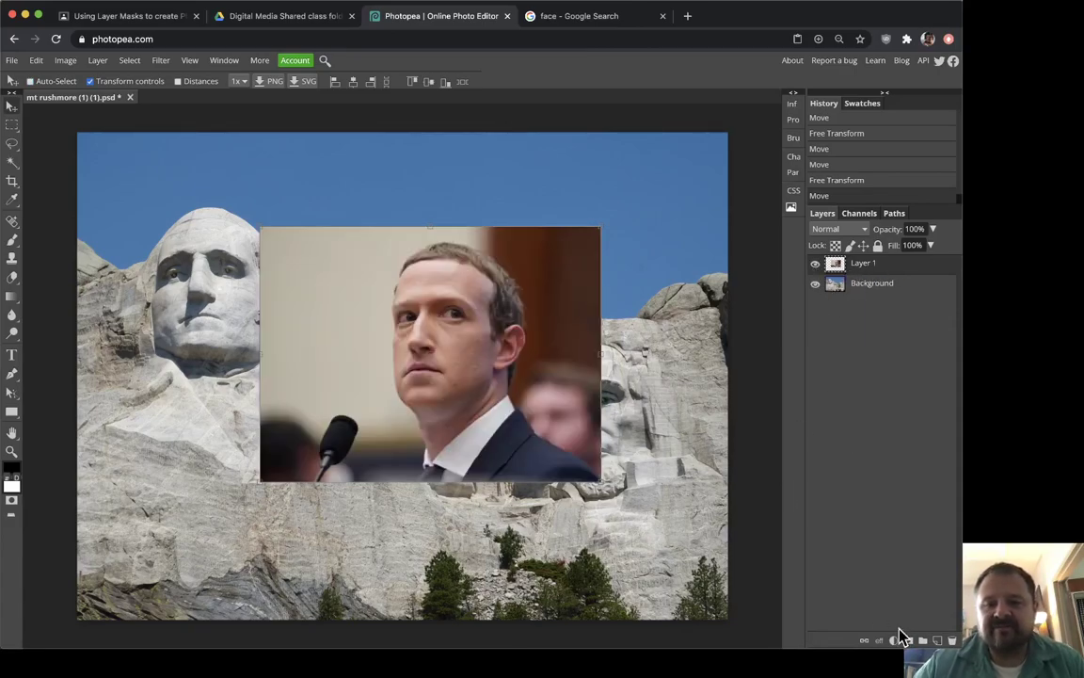
Add a raster mask to Layer 1 and paint black across the photo's face with an enlarged brush to hide it
{"action": "left_click", "coordinate": [908, 641]}
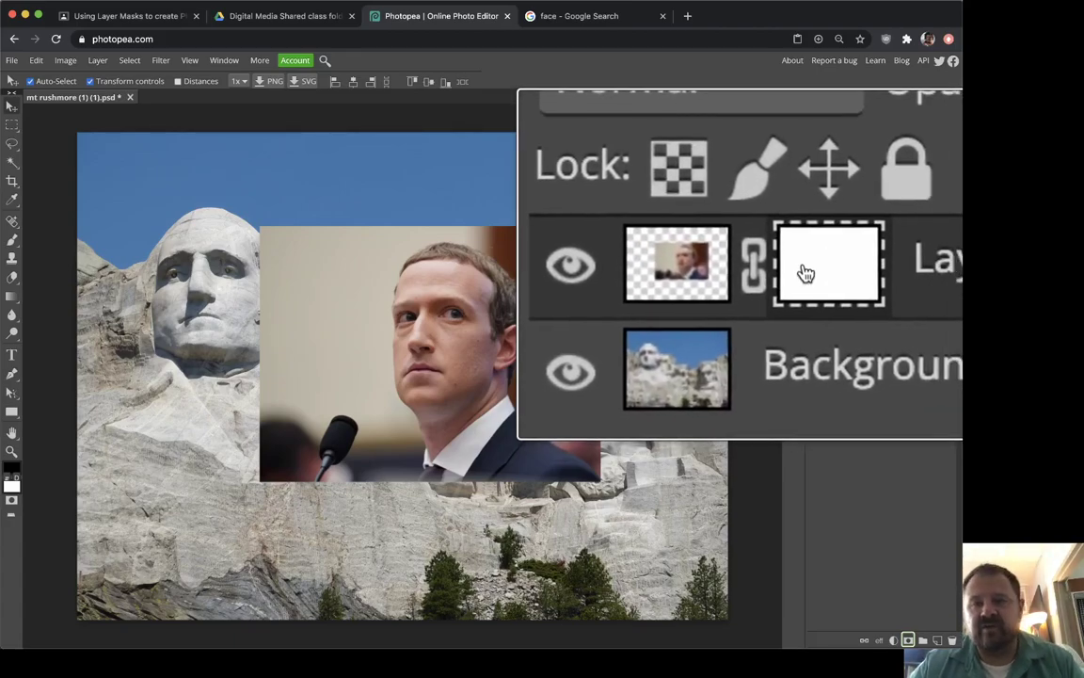
{"action": "left_click", "coordinate": [11, 243]}
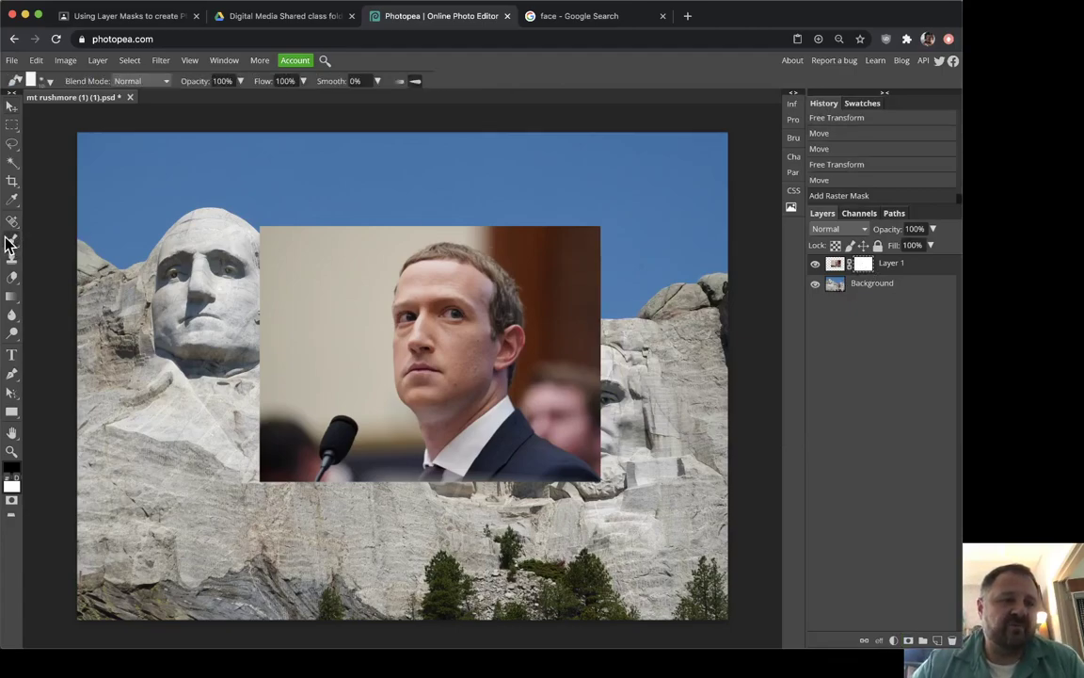
{"action": "right_click", "coordinate": [329, 281]}
{"action": "left_click_drag", "start_coordinate": [383, 315], "coordinate": [408, 309]}
{"action": "left_click", "coordinate": [508, 114]}
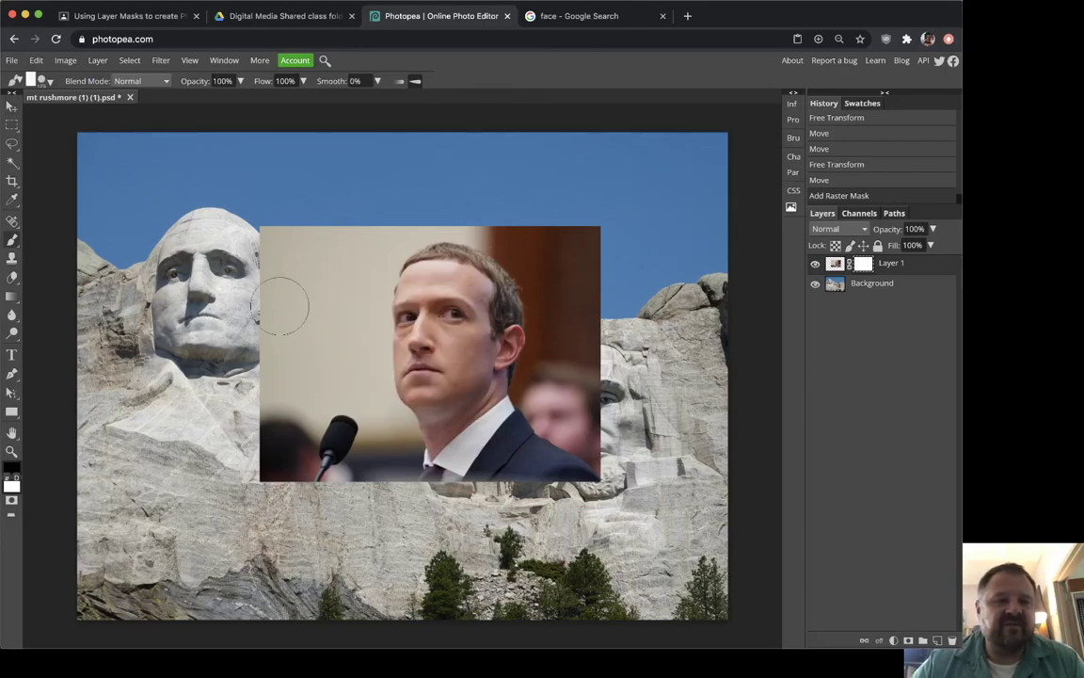
{"action": "left_click_drag", "start_coordinate": [235, 307], "coordinate": [659, 310]}
{"action": "left_click_drag", "start_coordinate": [405, 303], "coordinate": [273, 303]}
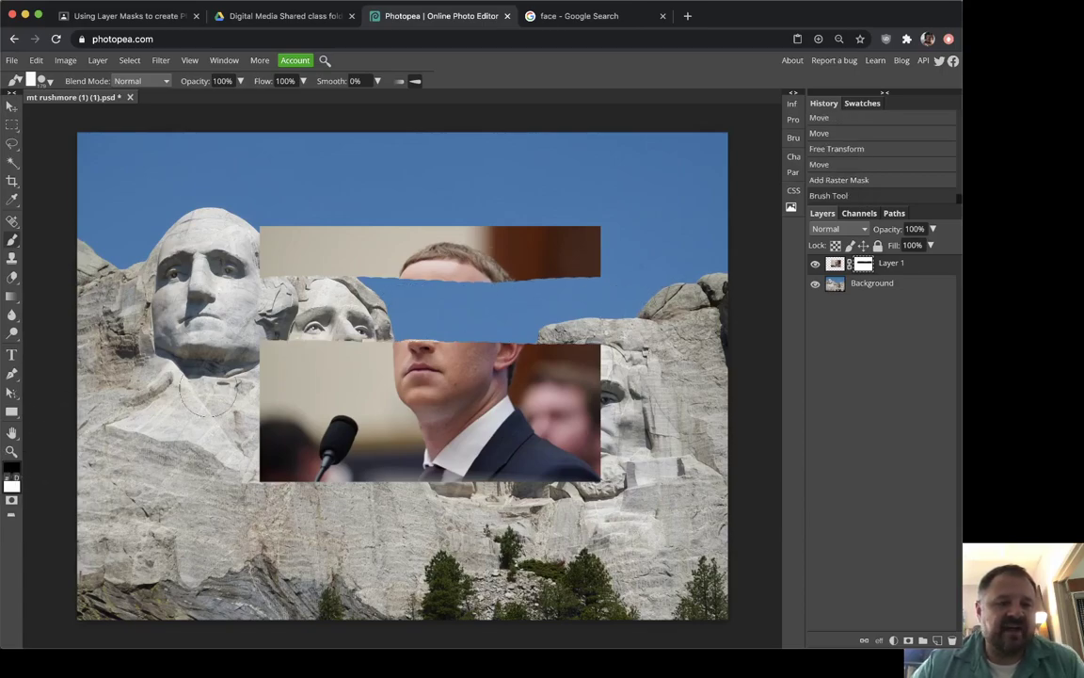
{"action": "mouse_move", "coordinate": [427, 305]}
{"action": "left_mouse_down"}
{"action": "mouse_move", "coordinate": [560, 311]}
{"action": "mouse_move", "coordinate": [282, 320]}
{"action": "mouse_move", "coordinate": [560, 339]}
{"action": "mouse_move", "coordinate": [282, 353]}
{"action": "left_mouse_up"}
{"action": "mouse_move", "coordinate": [498, 336]}
{"action": "left_mouse_down"}
{"action": "mouse_move", "coordinate": [617, 330]}
{"action": "mouse_move", "coordinate": [584, 329]}
{"action": "left_mouse_up"}
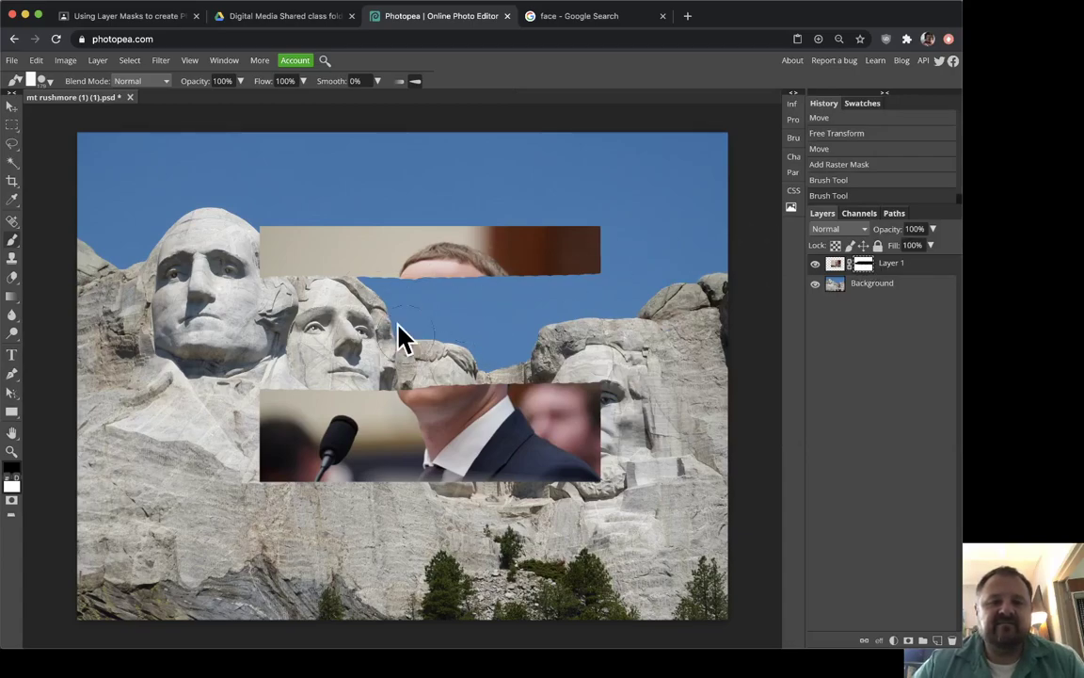
Switch the foreground colour to white and paint on the Layer 1 mask to bring back the man's face
{"action": "left_click", "coordinate": [7, 480]}
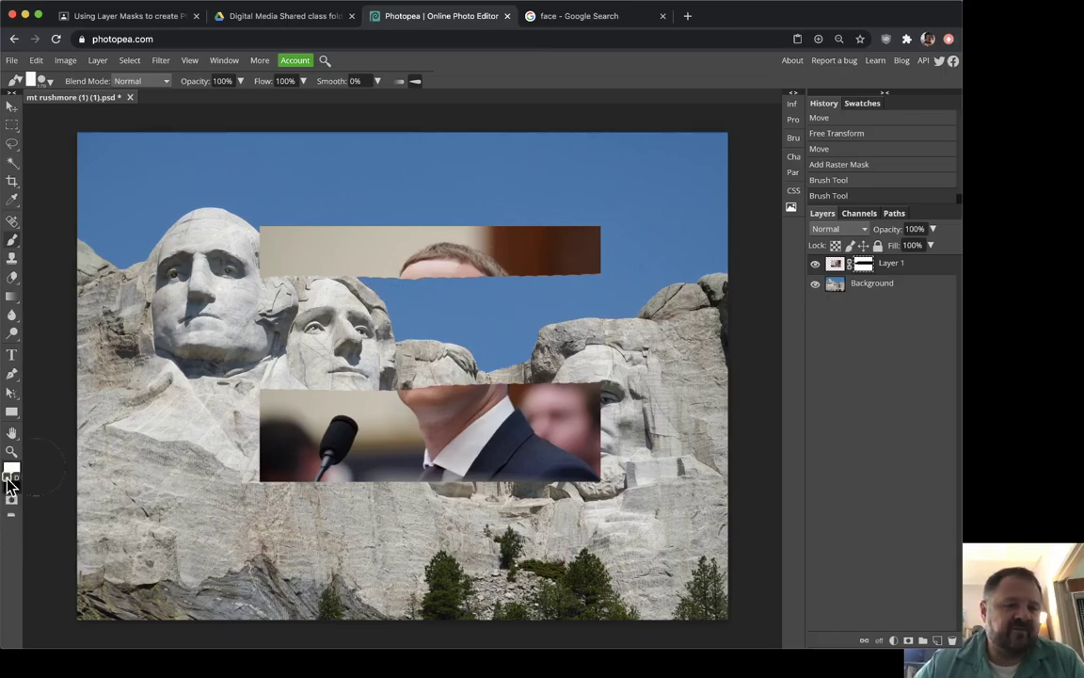
{"action": "left_click", "coordinate": [8, 480]}
{"action": "left_click", "coordinate": [7, 480]}
{"action": "left_click", "coordinate": [8, 479]}
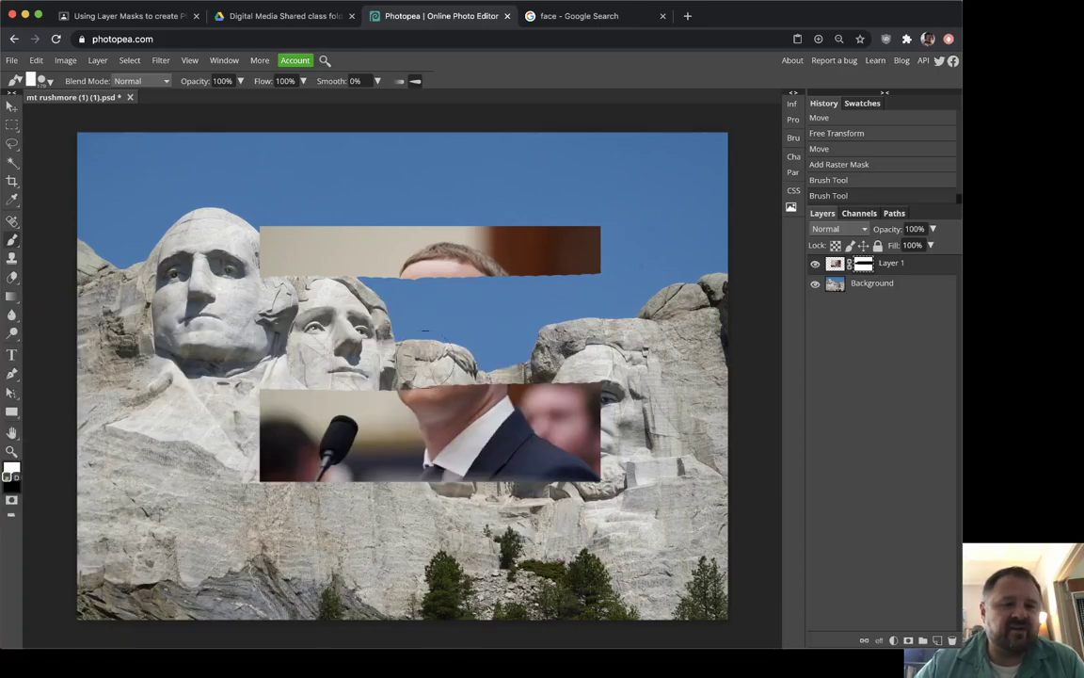
{"action": "mouse_move", "coordinate": [438, 331]}
{"action": "left_mouse_down"}
{"action": "mouse_move", "coordinate": [416, 391]}
{"action": "mouse_move", "coordinate": [420, 361]}
{"action": "mouse_move", "coordinate": [447, 369]}
{"action": "mouse_move", "coordinate": [468, 349]}
{"action": "mouse_move", "coordinate": [461, 368]}
{"action": "mouse_move", "coordinate": [483, 330]}
{"action": "mouse_move", "coordinate": [520, 368]}
{"action": "mouse_move", "coordinate": [470, 307]}
{"action": "mouse_move", "coordinate": [467, 293]}
{"action": "mouse_move", "coordinate": [487, 283]}
{"action": "mouse_move", "coordinate": [471, 350]}
{"action": "left_mouse_up"}
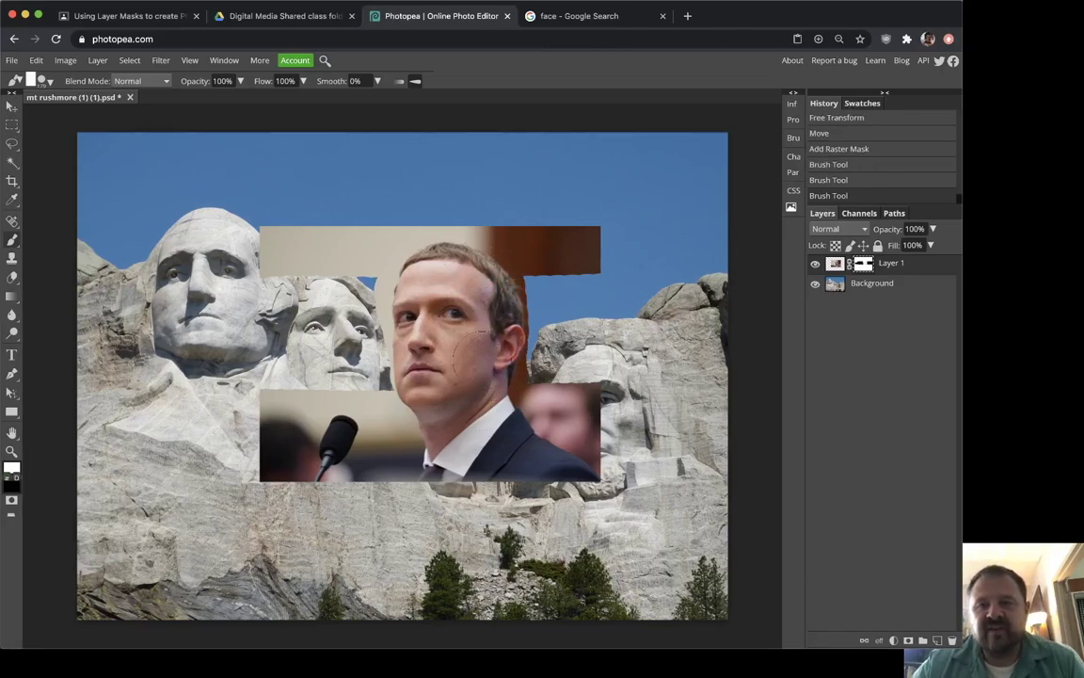
Switch the foreground colour back to black and mask out most of the photo background around the man's head
{"action": "left_click", "coordinate": [8, 480]}
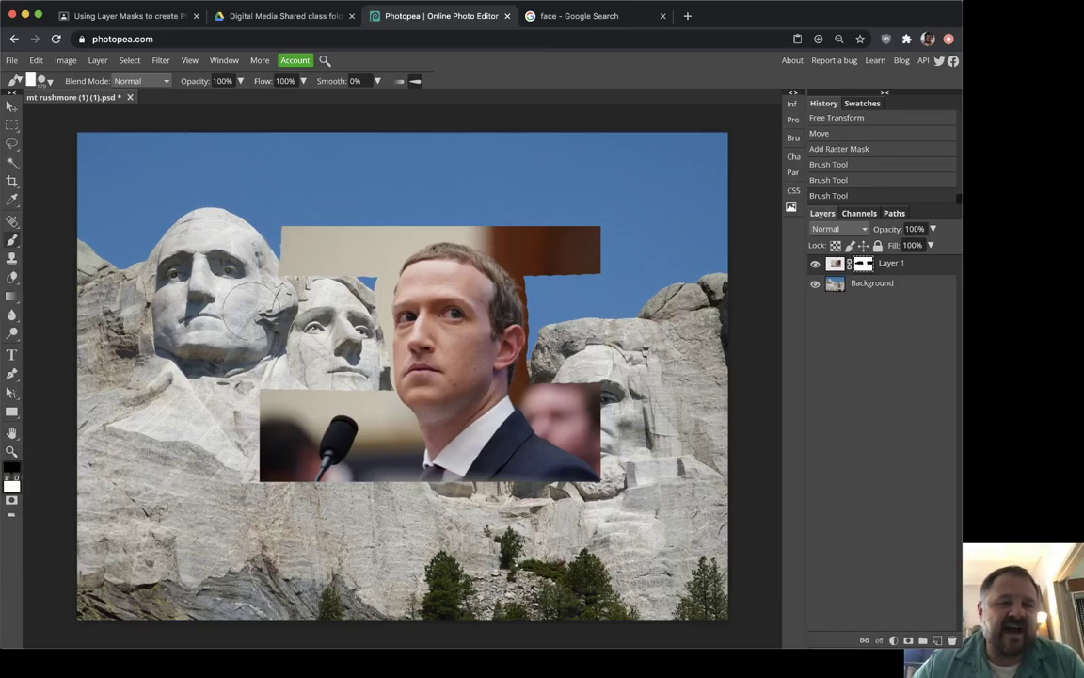
{"action": "mouse_move", "coordinate": [244, 376]}
{"action": "left_mouse_down"}
{"action": "mouse_move", "coordinate": [287, 419]}
{"action": "mouse_move", "coordinate": [325, 395]}
{"action": "mouse_move", "coordinate": [344, 435]}
{"action": "mouse_move", "coordinate": [527, 424]}
{"action": "mouse_move", "coordinate": [541, 339]}
{"action": "mouse_move", "coordinate": [544, 395]}
{"action": "left_mouse_up"}
{"action": "mouse_move", "coordinate": [589, 240]}
{"action": "left_mouse_down"}
{"action": "mouse_move", "coordinate": [470, 207]}
{"action": "mouse_move", "coordinate": [424, 206]}
{"action": "left_mouse_up"}
{"action": "mouse_move", "coordinate": [483, 226]}
{"action": "left_mouse_down"}
{"action": "mouse_move", "coordinate": [541, 263]}
{"action": "mouse_move", "coordinate": [539, 330]}
{"action": "left_mouse_up"}
{"action": "left_click_drag", "start_coordinate": [362, 405], "coordinate": [301, 325]}
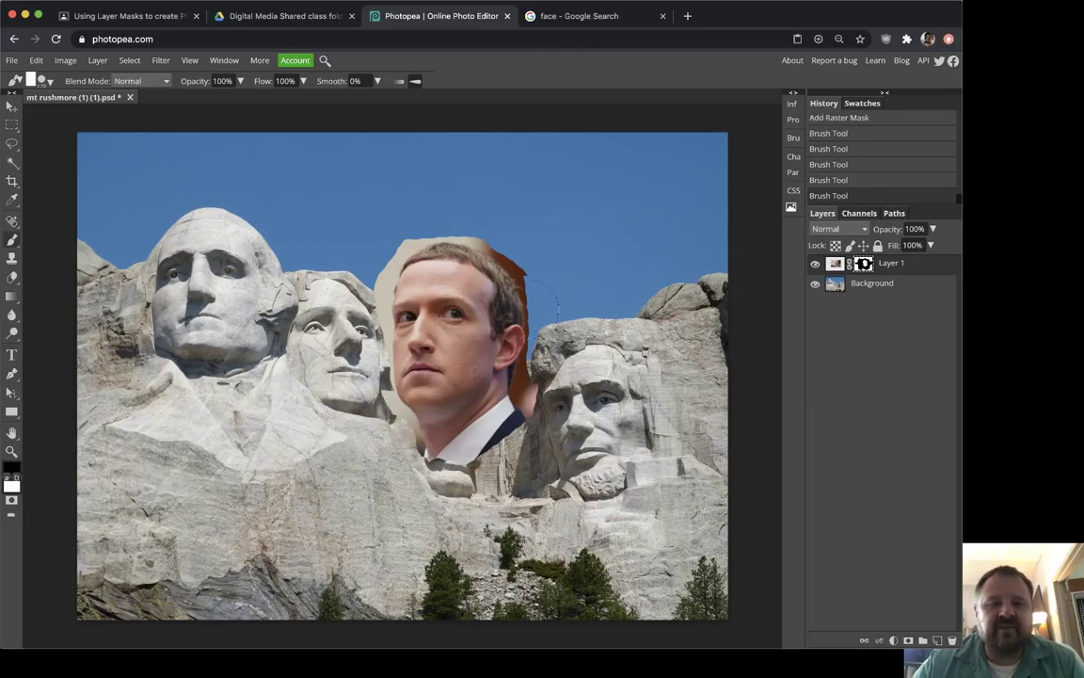
Zoom in on the face, add a new layer above Layer 1 and draw a pair of black square brackets with the Brush
{"action": "key", "text": "z"}
{"action": "left_click", "coordinate": [518, 306]}
{"action": "left_click", "coordinate": [574, 288]}
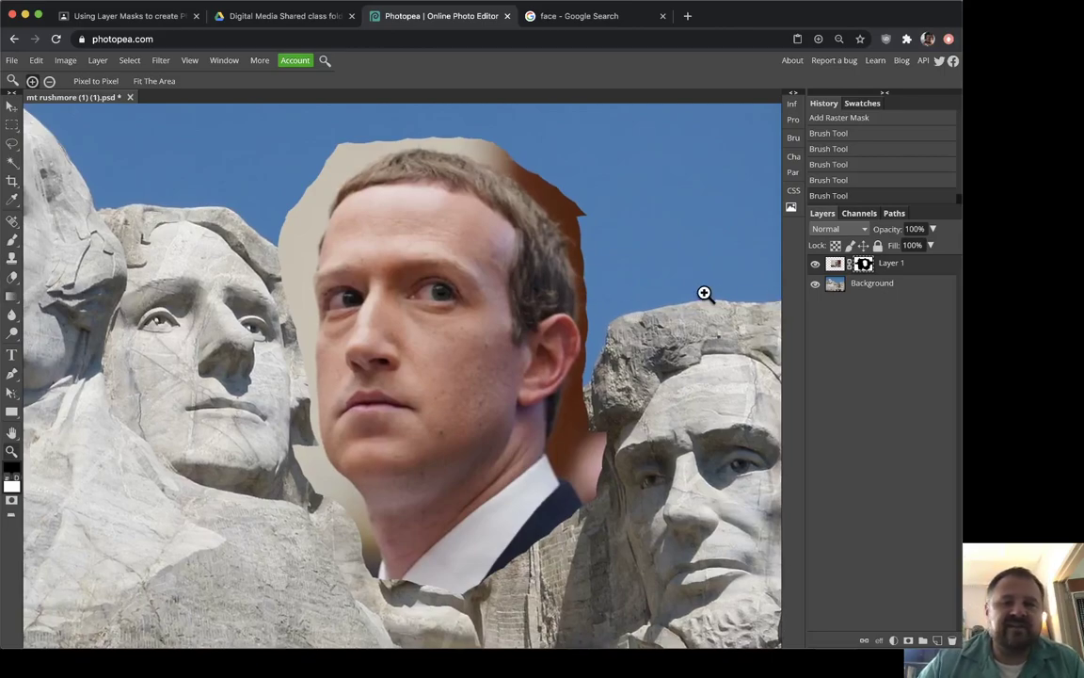
{"action": "left_click", "coordinate": [11, 239]}
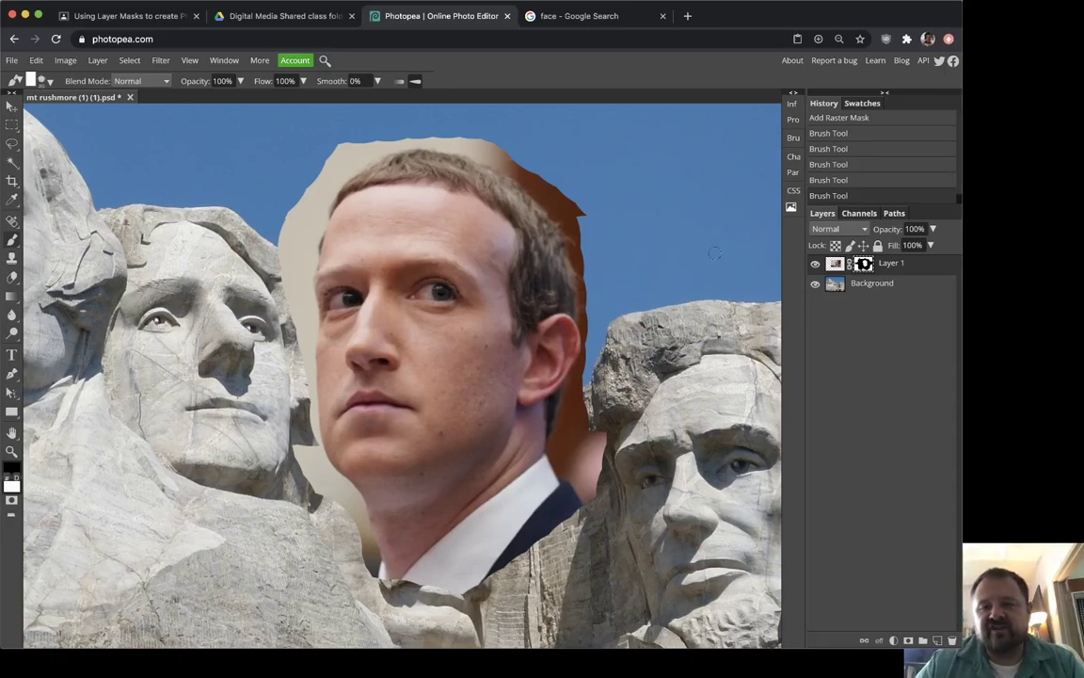
{"action": "left_click", "coordinate": [938, 641]}
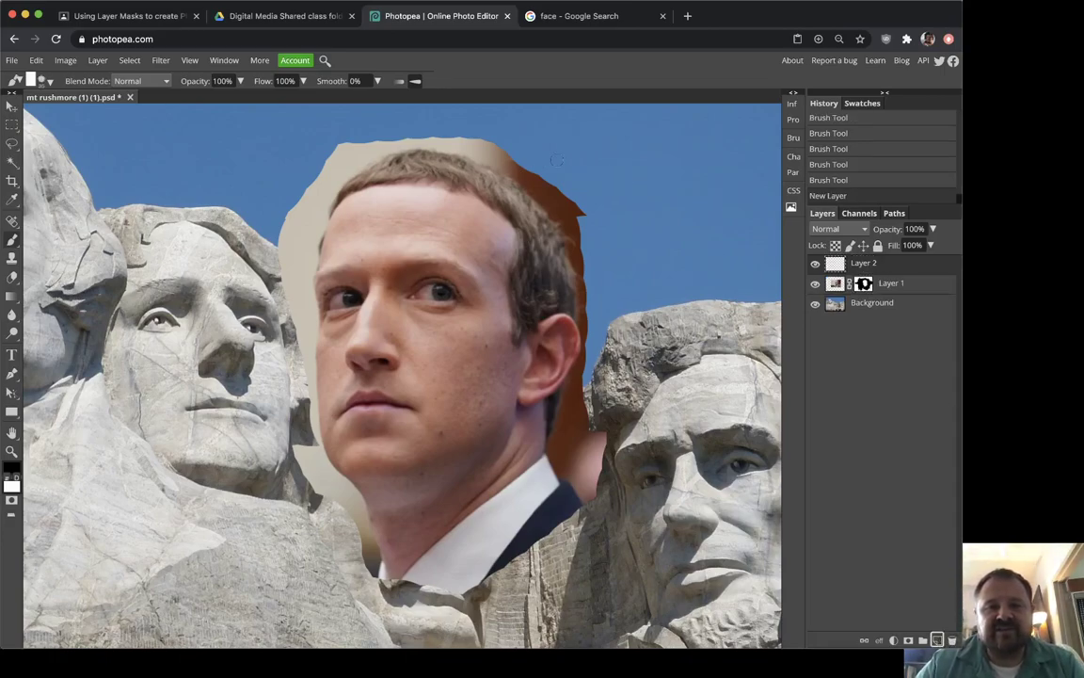
{"action": "mouse_move", "coordinate": [603, 152]}
{"action": "left_mouse_down"}
{"action": "mouse_move", "coordinate": [550, 151]}
{"action": "mouse_move", "coordinate": [549, 242]}
{"action": "mouse_move", "coordinate": [576, 316]}
{"action": "mouse_move", "coordinate": [603, 316]}
{"action": "left_mouse_up"}
{"action": "mouse_move", "coordinate": [642, 153]}
{"action": "left_mouse_down"}
{"action": "mouse_move", "coordinate": [682, 159]}
{"action": "mouse_move", "coordinate": [687, 311]}
{"action": "mouse_move", "coordinate": [625, 313]}
{"action": "left_mouse_up"}
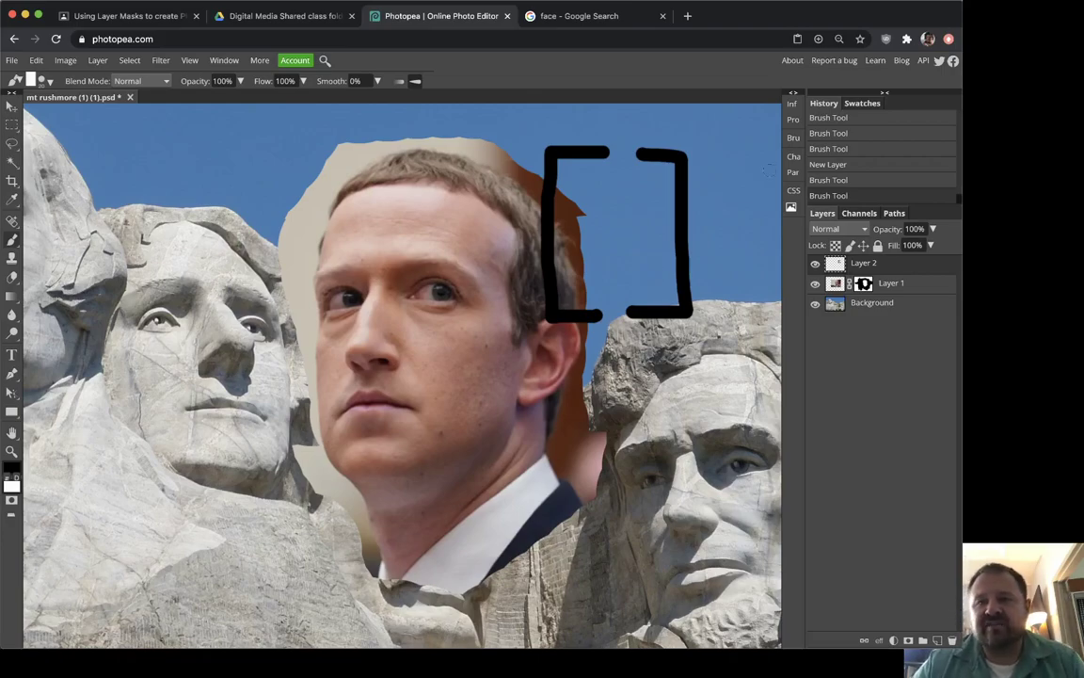
{"action": "key", "text": "super+Tab"}
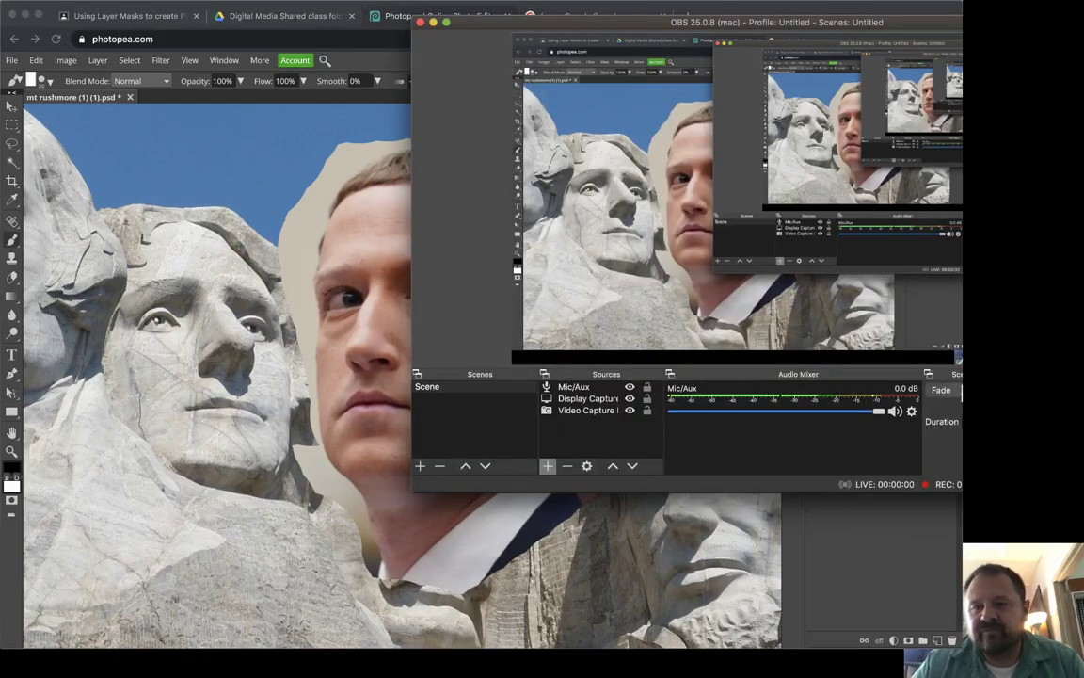
{"action": "left_click_drag", "start_coordinate": [992, 25], "coordinate": [912, 29]}
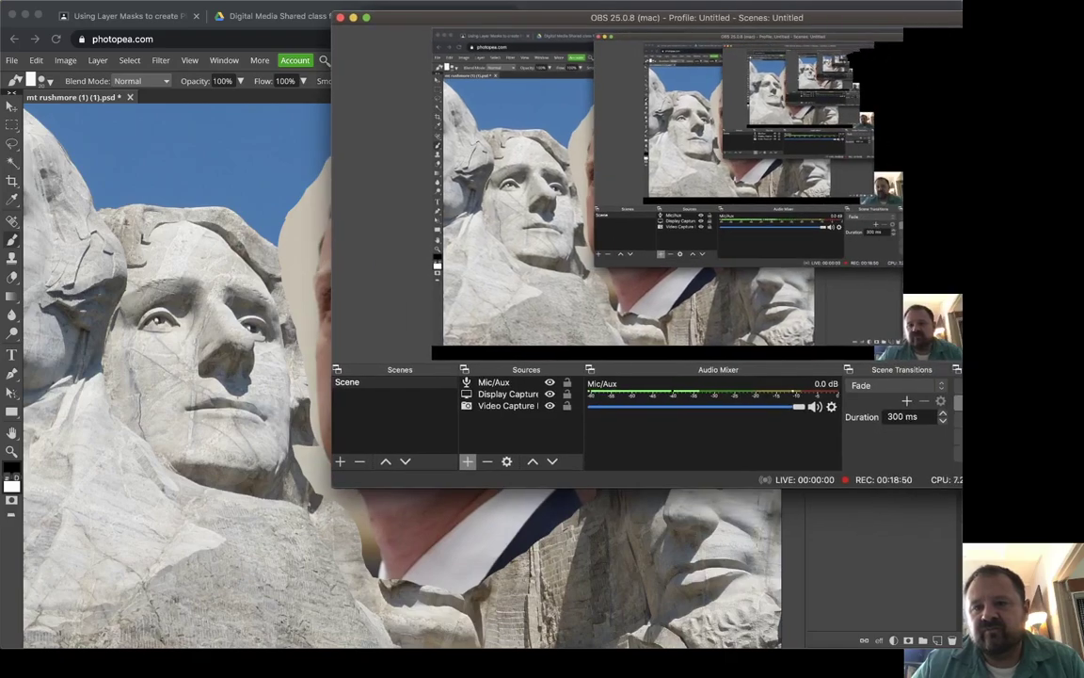
{"action": "left_click", "coordinate": [309, 18]}
{"action": "left_click", "coordinate": [443, 16]}
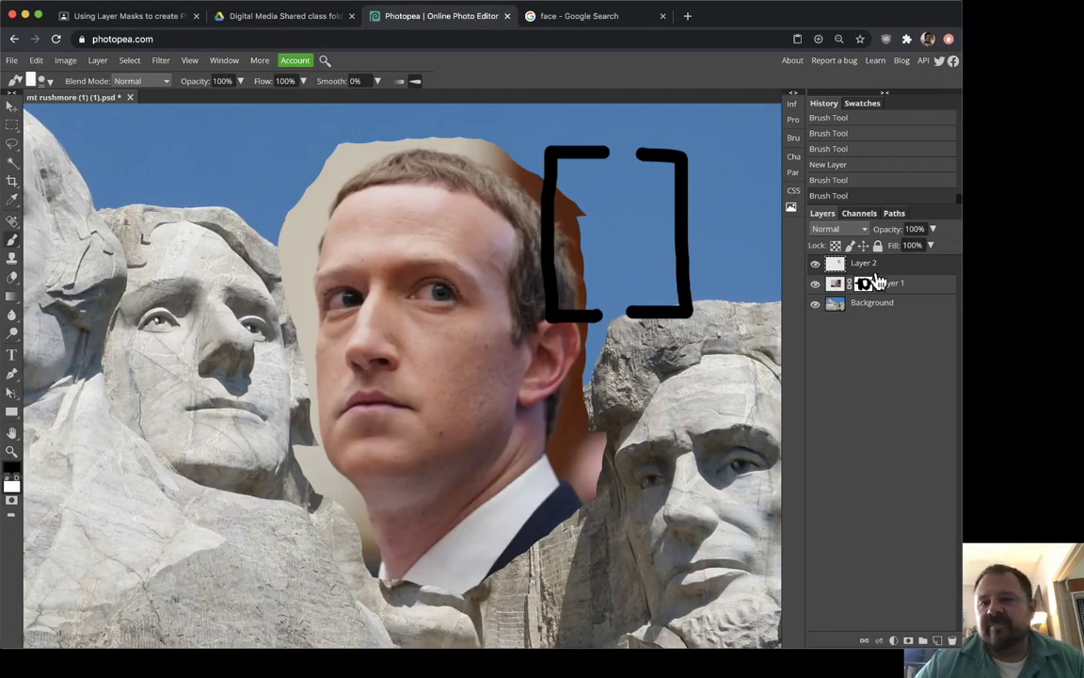
{"action": "key", "text": "super+Tab"}
{"action": "key", "text": "super+Tab"}
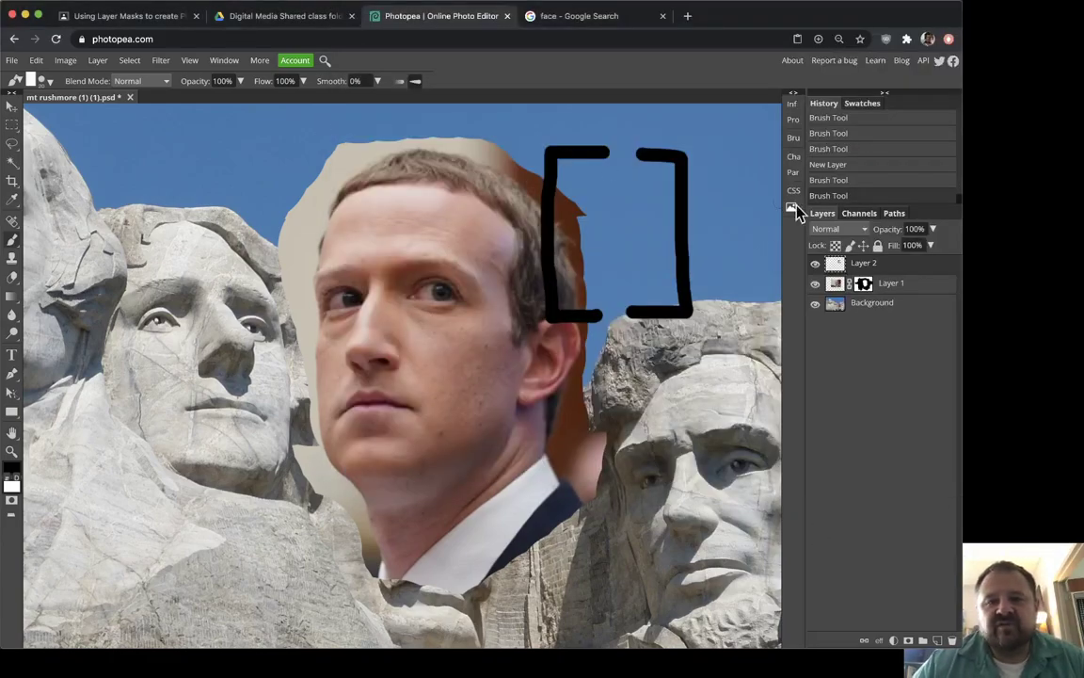
{"action": "left_click_drag", "start_coordinate": [556, 172], "coordinate": [626, 177]}
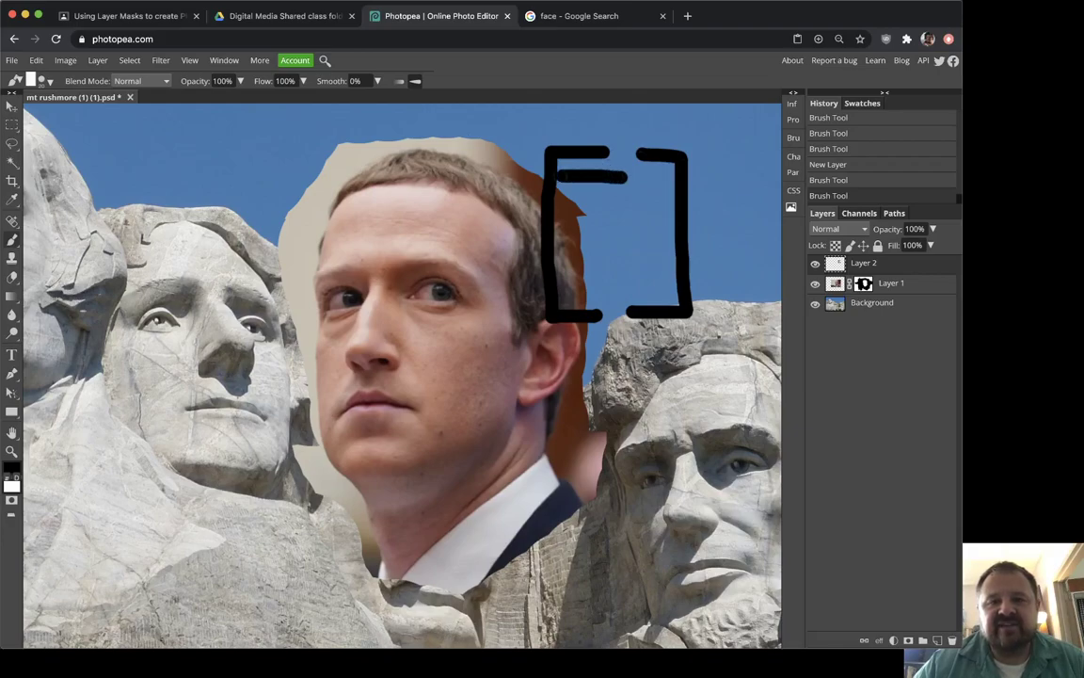
{"action": "key", "text": "super+z"}
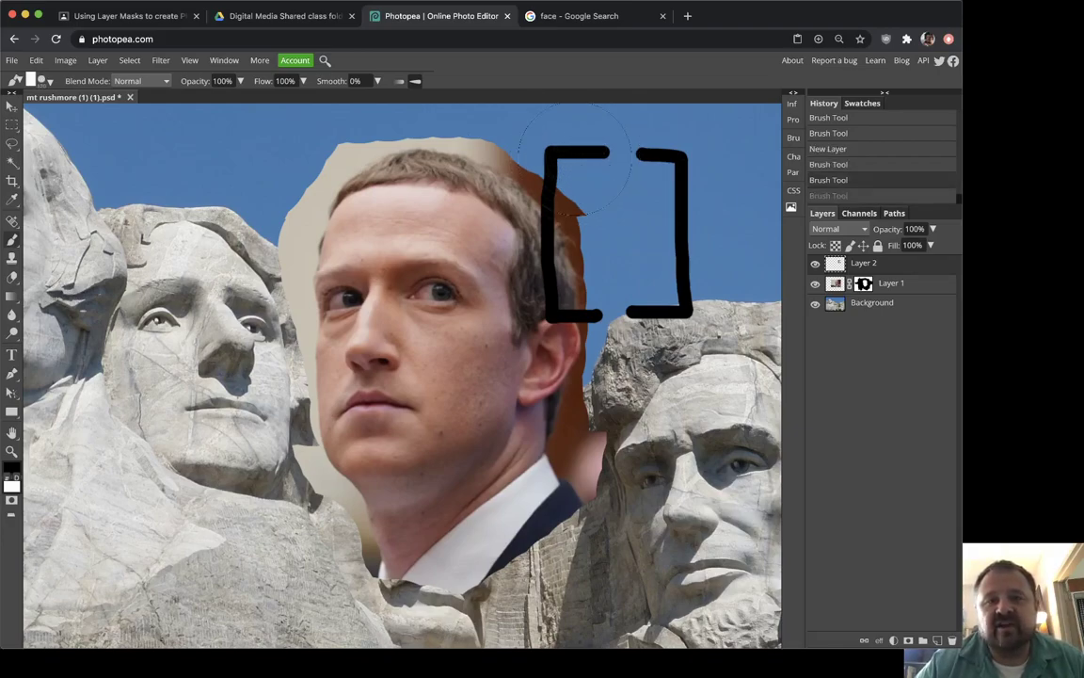
{"action": "key", "text": "p"}
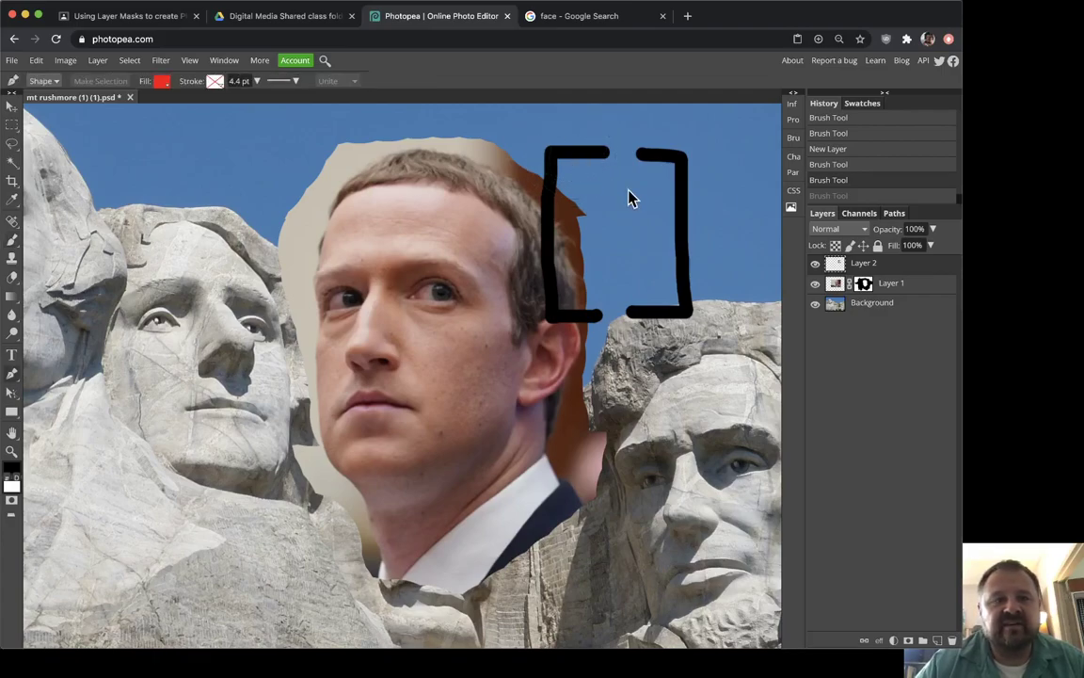
{"action": "left_click", "coordinate": [11, 243]}
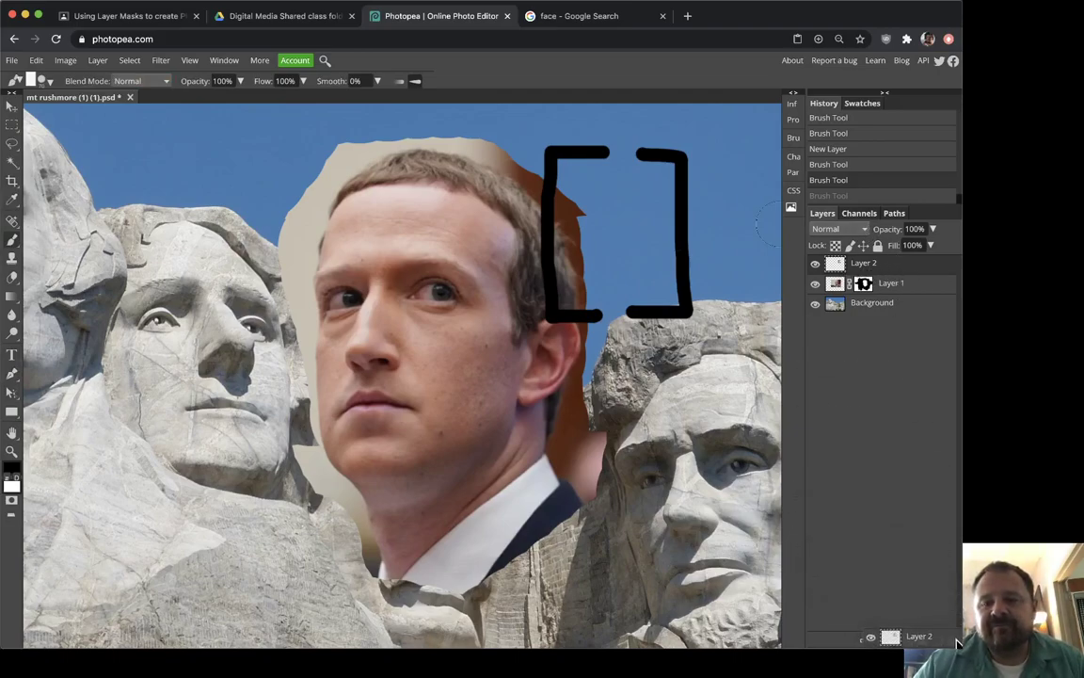
Delete Layer 2 with the drawn brackets and make the Layer 1 mask active
{"action": "left_click", "coordinate": [951, 639]}
{"action": "left_click", "coordinate": [861, 266]}
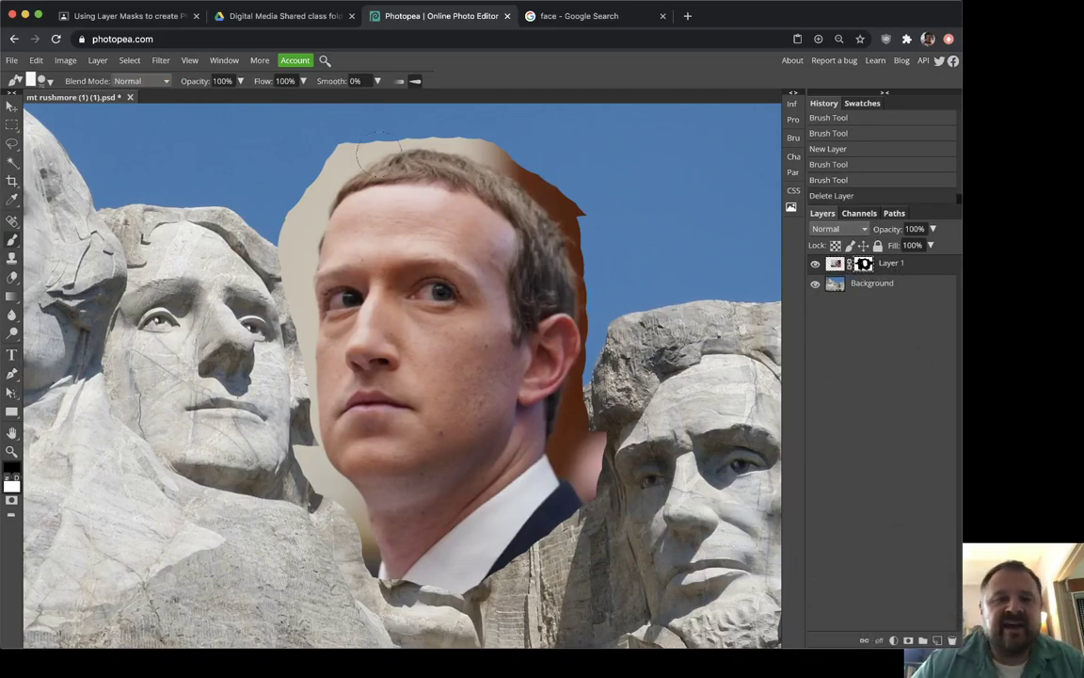
Shrink the brush and paint black on the Layer 1 mask to hide the beige background along the forehead and eye side of the face
{"action": "key", "text": "ctrl+plus"}
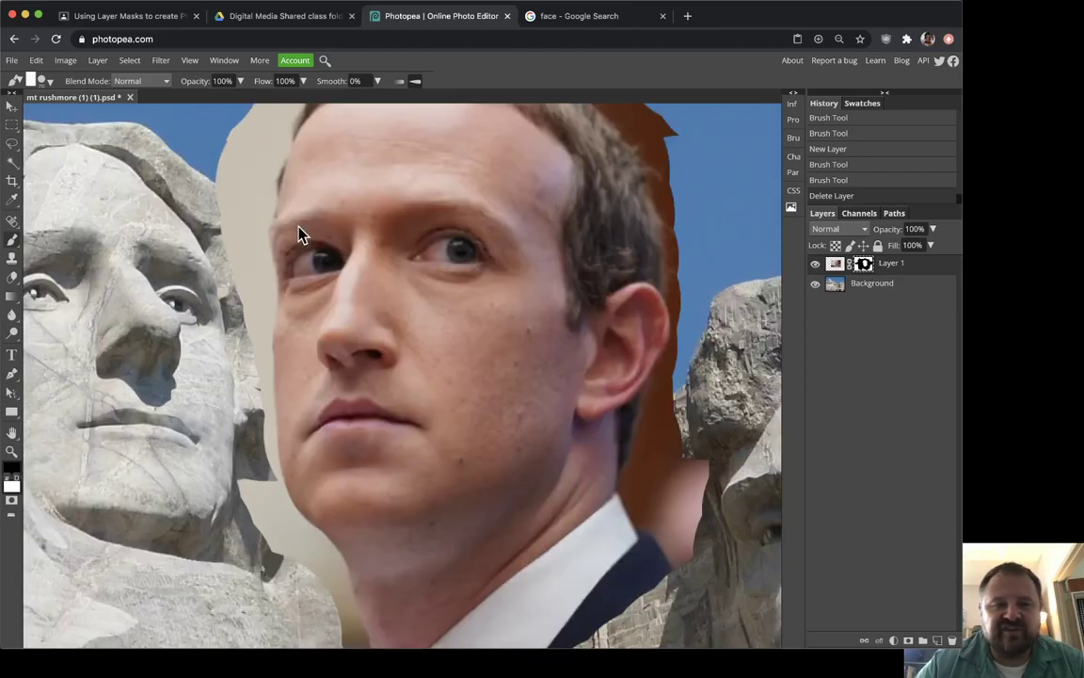
{"action": "left_click_drag", "start_coordinate": [306, 205], "coordinate": [350, 314]}
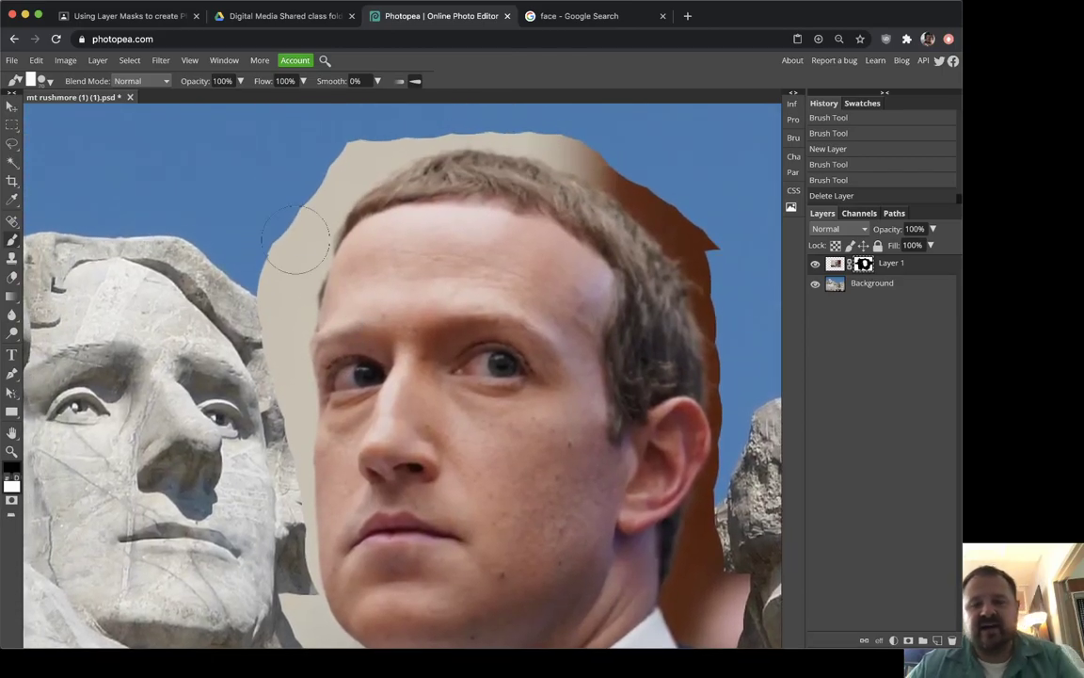
{"action": "key", "text": "bracketleft"}
{"action": "key", "text": "bracketleft"}
{"action": "mouse_move", "coordinate": [344, 196]}
{"action": "left_mouse_down"}
{"action": "mouse_move", "coordinate": [325, 154]}
{"action": "mouse_move", "coordinate": [300, 183]}
{"action": "mouse_move", "coordinate": [321, 223]}
{"action": "mouse_move", "coordinate": [297, 254]}
{"action": "mouse_move", "coordinate": [281, 369]}
{"action": "mouse_move", "coordinate": [291, 389]}
{"action": "mouse_move", "coordinate": [310, 346]}
{"action": "mouse_move", "coordinate": [409, 296]}
{"action": "left_mouse_up"}
{"action": "scroll", "coordinate": [293, 399], "scroll_direction": "up", "scroll_amount": 3}
{"action": "mouse_move", "coordinate": [344, 282]}
{"action": "left_mouse_down"}
{"action": "mouse_move", "coordinate": [358, 325]}
{"action": "mouse_move", "coordinate": [370, 303]}
{"action": "left_mouse_up"}
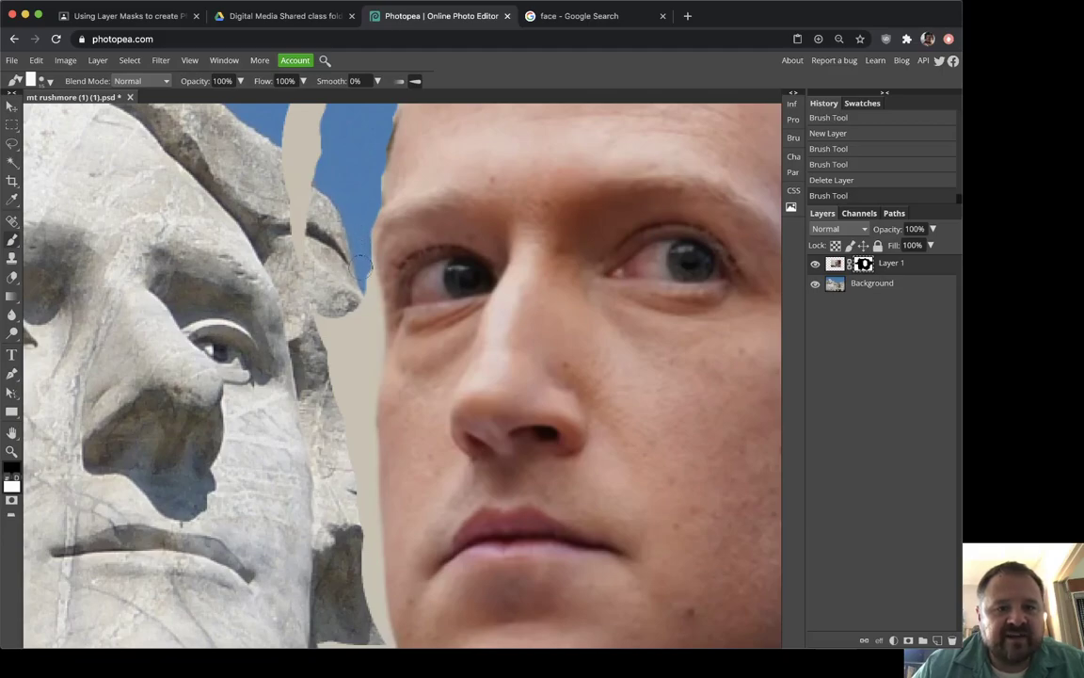
{"action": "mouse_move", "coordinate": [367, 287]}
{"action": "left_mouse_down"}
{"action": "mouse_move", "coordinate": [366, 301]}
{"action": "mouse_move", "coordinate": [334, 310]}
{"action": "mouse_move", "coordinate": [326, 349]}
{"action": "mouse_move", "coordinate": [308, 292]}
{"action": "mouse_move", "coordinate": [293, 325]}
{"action": "mouse_move", "coordinate": [330, 378]}
{"action": "left_mouse_up"}
{"action": "mouse_move", "coordinate": [331, 324]}
{"action": "left_mouse_down"}
{"action": "mouse_move", "coordinate": [341, 348]}
{"action": "mouse_move", "coordinate": [323, 435]}
{"action": "left_mouse_up"}
{"action": "left_click_drag", "start_coordinate": [358, 223], "coordinate": [325, 410]}
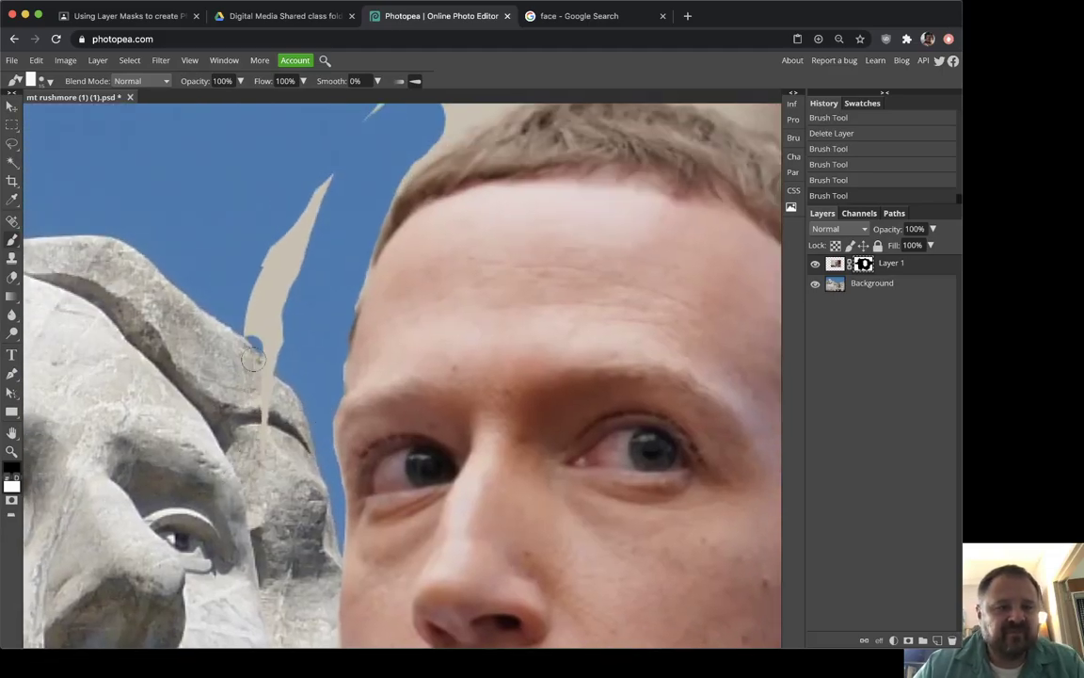
{"action": "mouse_move", "coordinate": [273, 250]}
{"action": "left_mouse_down"}
{"action": "mouse_move", "coordinate": [282, 221]}
{"action": "mouse_move", "coordinate": [298, 225]}
{"action": "left_mouse_up"}
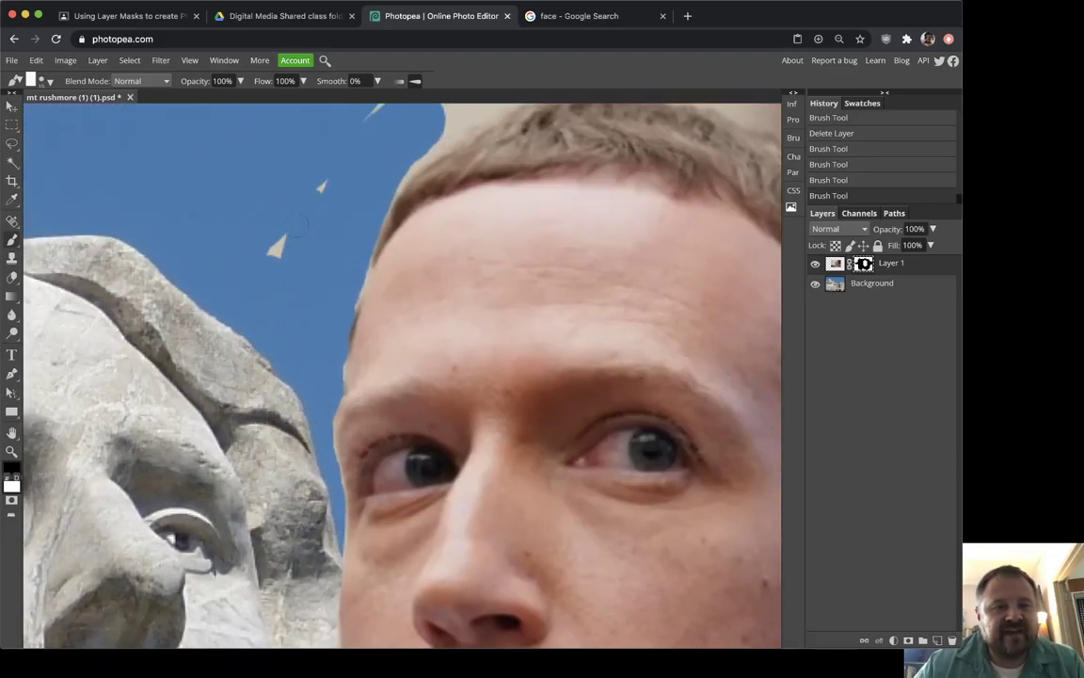
Paint black on the mask over the top of the head, hiding the hair together with the beige and brown background around it
{"action": "mouse_move", "coordinate": [167, 298]}
{"action": "left_mouse_down"}
{"action": "mouse_move", "coordinate": [269, 286]}
{"action": "mouse_move", "coordinate": [231, 311]}
{"action": "mouse_move", "coordinate": [201, 381]}
{"action": "mouse_move", "coordinate": [252, 303]}
{"action": "mouse_move", "coordinate": [295, 284]}
{"action": "mouse_move", "coordinate": [400, 261]}
{"action": "mouse_move", "coordinate": [530, 265]}
{"action": "mouse_move", "coordinate": [623, 307]}
{"action": "mouse_move", "coordinate": [729, 414]}
{"action": "mouse_move", "coordinate": [630, 284]}
{"action": "mouse_move", "coordinate": [605, 279]}
{"action": "mouse_move", "coordinate": [682, 357]}
{"action": "mouse_move", "coordinate": [618, 273]}
{"action": "mouse_move", "coordinate": [513, 246]}
{"action": "left_mouse_up"}
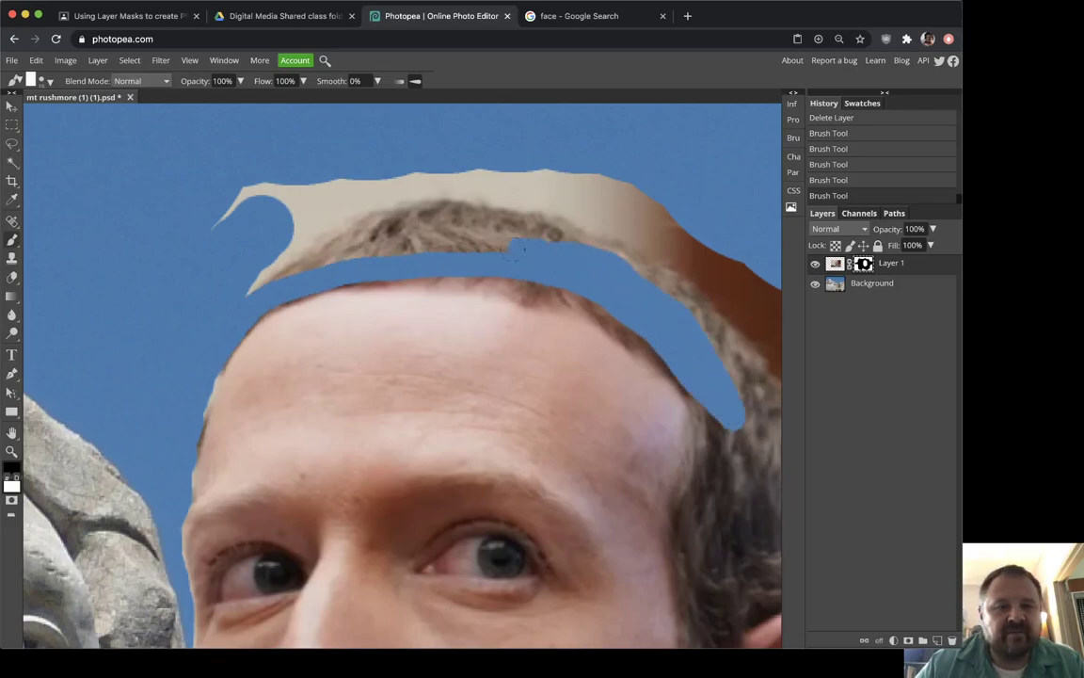
{"action": "mouse_move", "coordinate": [437, 254]}
{"action": "left_mouse_down"}
{"action": "mouse_move", "coordinate": [318, 262]}
{"action": "mouse_move", "coordinate": [240, 298]}
{"action": "mouse_move", "coordinate": [314, 186]}
{"action": "mouse_move", "coordinate": [229, 223]}
{"action": "left_mouse_up"}
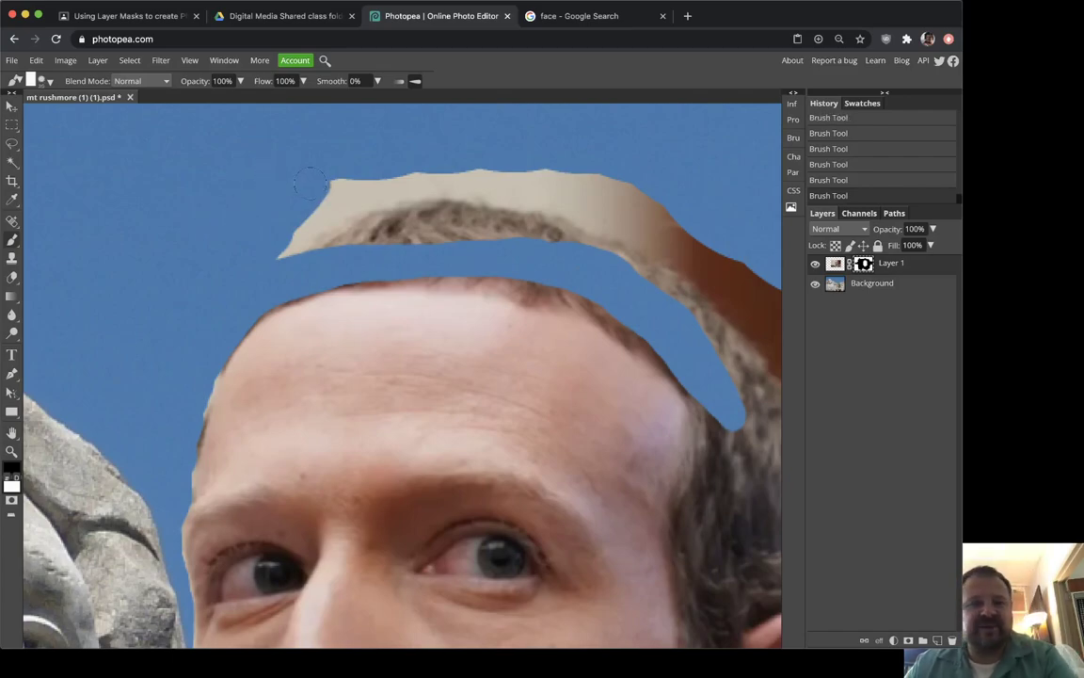
{"action": "mouse_move", "coordinate": [301, 231]}
{"action": "left_mouse_down"}
{"action": "mouse_move", "coordinate": [262, 224]}
{"action": "mouse_move", "coordinate": [438, 174]}
{"action": "mouse_move", "coordinate": [461, 226]}
{"action": "mouse_move", "coordinate": [527, 175]}
{"action": "mouse_move", "coordinate": [574, 183]}
{"action": "mouse_move", "coordinate": [489, 160]}
{"action": "mouse_move", "coordinate": [691, 330]}
{"action": "mouse_move", "coordinate": [607, 218]}
{"action": "left_mouse_up"}
{"action": "mouse_move", "coordinate": [656, 246]}
{"action": "left_mouse_down"}
{"action": "mouse_move", "coordinate": [436, 173]}
{"action": "mouse_move", "coordinate": [449, 163]}
{"action": "mouse_move", "coordinate": [525, 217]}
{"action": "mouse_move", "coordinate": [563, 271]}
{"action": "left_mouse_up"}
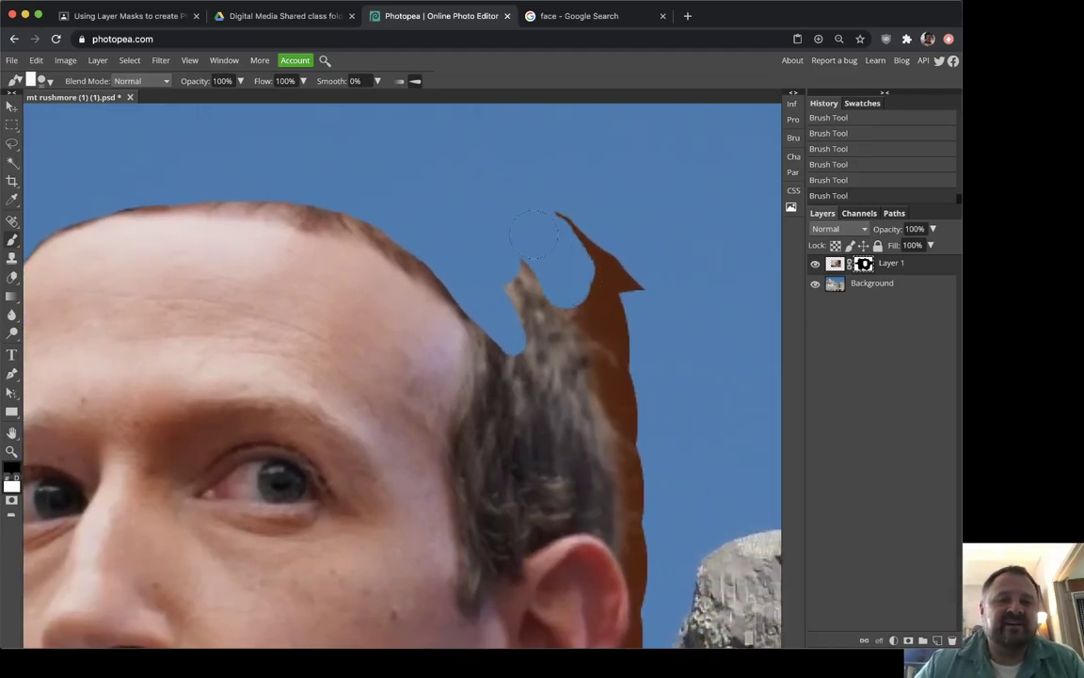
{"action": "mouse_move", "coordinate": [534, 233]}
{"action": "left_mouse_down"}
{"action": "mouse_move", "coordinate": [602, 292]}
{"action": "mouse_move", "coordinate": [555, 179]}
{"action": "left_mouse_up"}
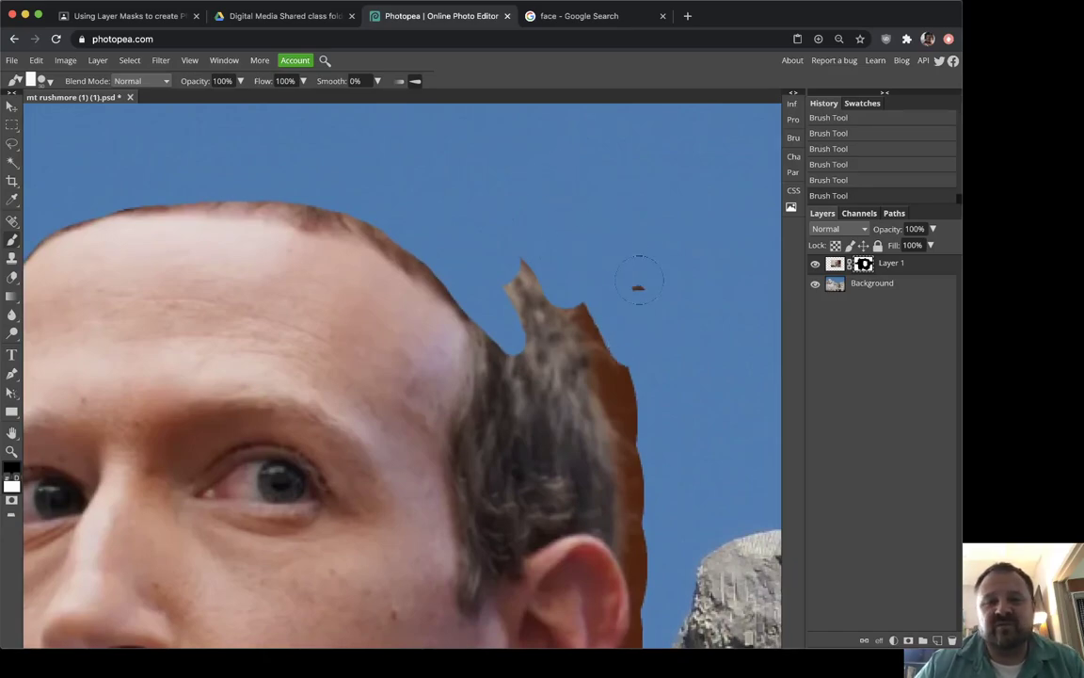
{"action": "mouse_move", "coordinate": [590, 296]}
{"action": "left_mouse_down"}
{"action": "mouse_move", "coordinate": [640, 437]}
{"action": "mouse_move", "coordinate": [625, 278]}
{"action": "mouse_move", "coordinate": [611, 301]}
{"action": "mouse_move", "coordinate": [619, 370]}
{"action": "mouse_move", "coordinate": [607, 295]}
{"action": "mouse_move", "coordinate": [583, 257]}
{"action": "left_mouse_up"}
Mask out the brown and pink background behind the ear and neck, down to the suit collar
{"action": "mouse_move", "coordinate": [597, 421]}
{"action": "left_mouse_down"}
{"action": "mouse_move", "coordinate": [569, 419]}
{"action": "mouse_move", "coordinate": [604, 392]}
{"action": "mouse_move", "coordinate": [618, 297]}
{"action": "left_mouse_up"}
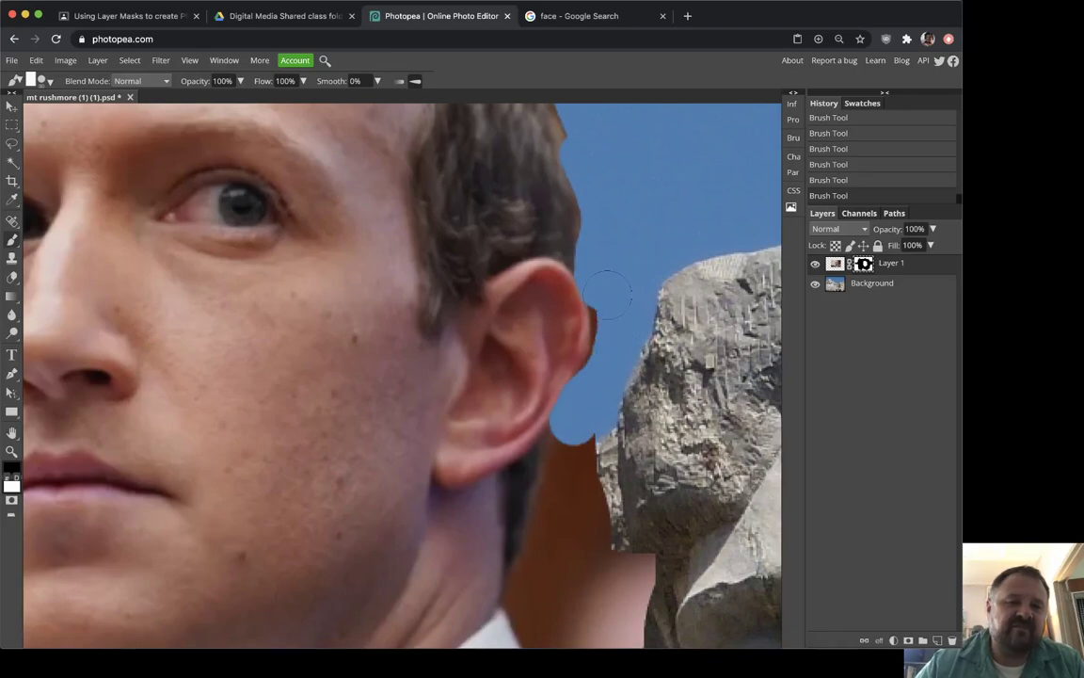
{"action": "mouse_move", "coordinate": [594, 386]}
{"action": "left_mouse_down"}
{"action": "mouse_move", "coordinate": [526, 264]}
{"action": "mouse_move", "coordinate": [459, 320]}
{"action": "mouse_move", "coordinate": [489, 404]}
{"action": "mouse_move", "coordinate": [461, 386]}
{"action": "mouse_move", "coordinate": [443, 414]}
{"action": "mouse_move", "coordinate": [452, 461]}
{"action": "mouse_move", "coordinate": [508, 479]}
{"action": "mouse_move", "coordinate": [538, 414]}
{"action": "mouse_move", "coordinate": [546, 353]}
{"action": "left_mouse_up"}
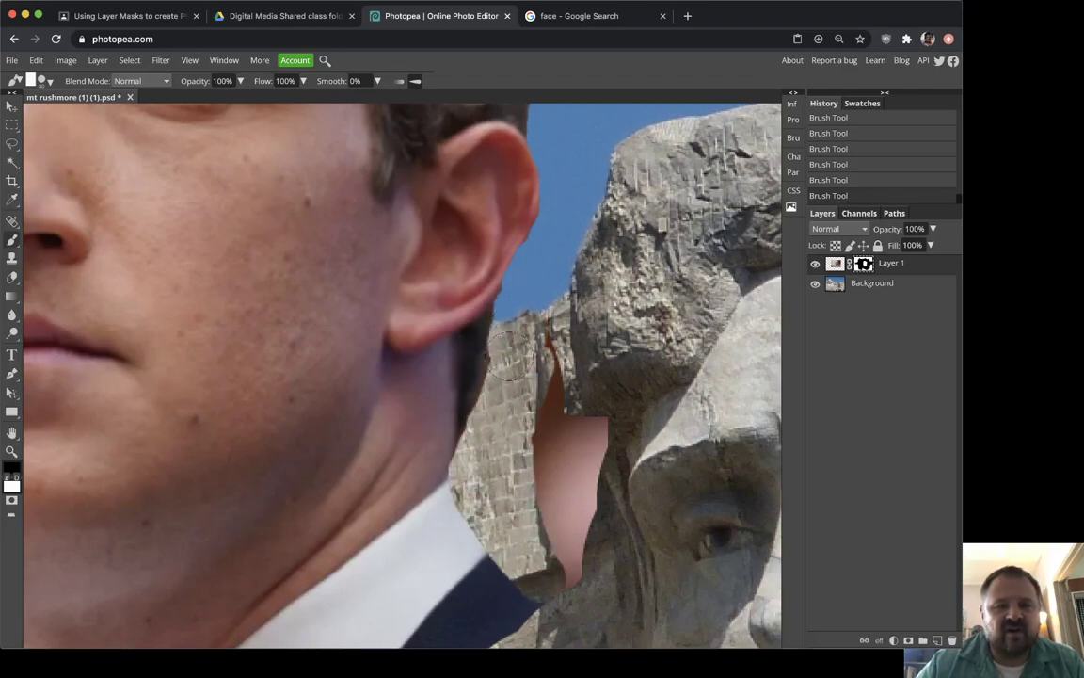
{"action": "mouse_move", "coordinate": [508, 348]}
{"action": "left_mouse_down"}
{"action": "mouse_move", "coordinate": [527, 461]}
{"action": "mouse_move", "coordinate": [516, 517]}
{"action": "left_mouse_up"}
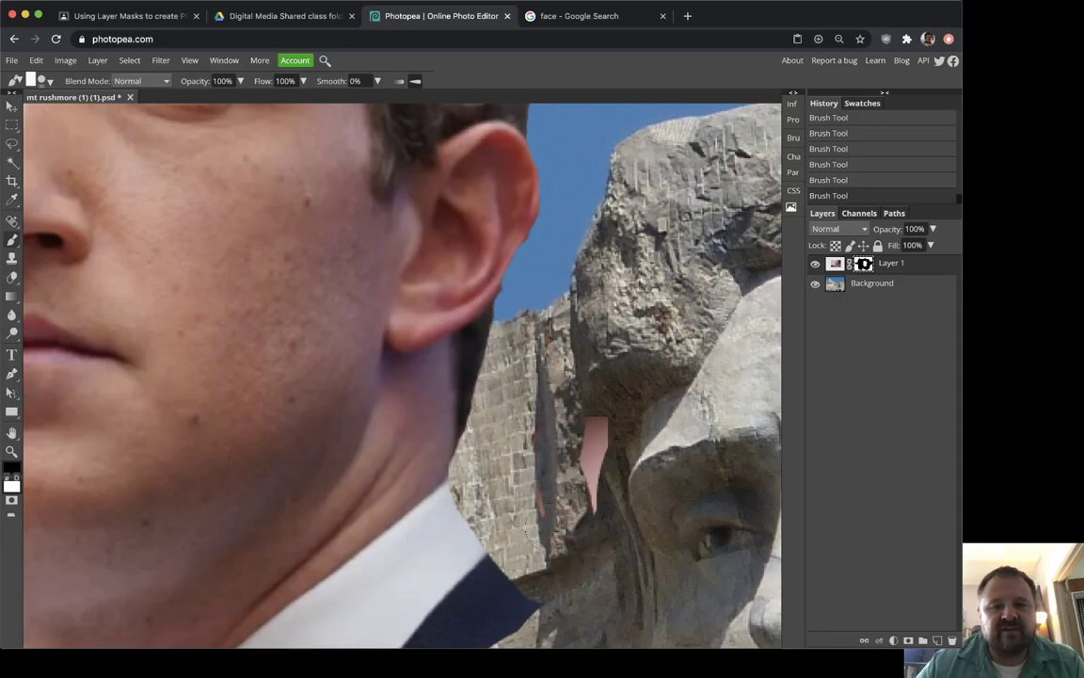
{"action": "left_click_drag", "start_coordinate": [588, 419], "coordinate": [594, 447]}
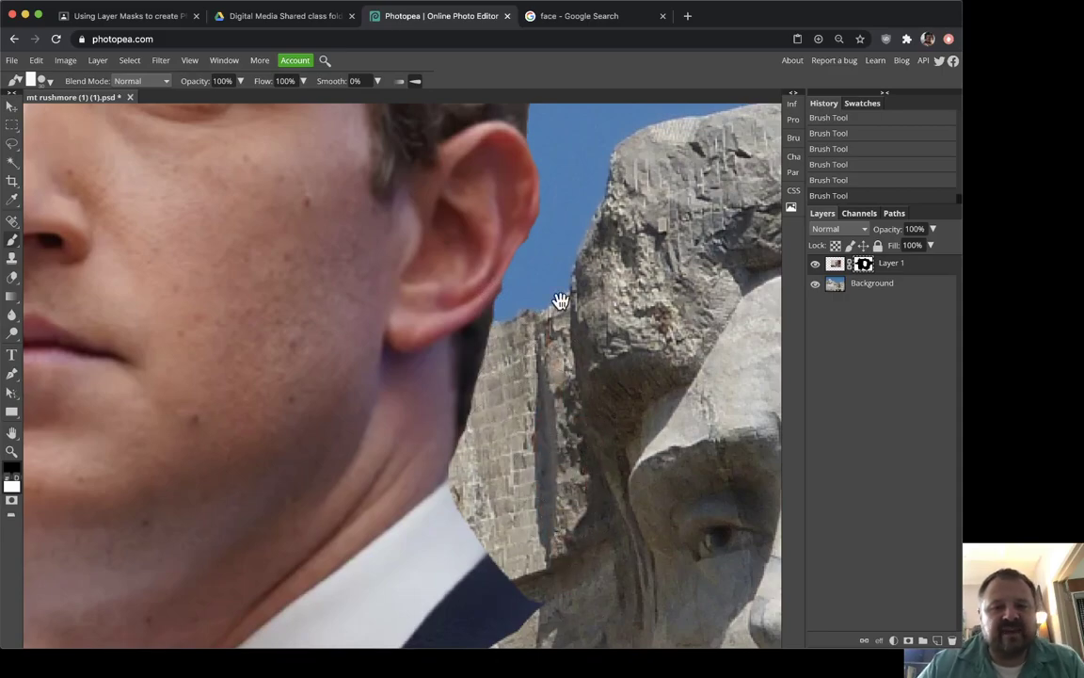
Switch the foreground colour to white and paint on the mask to restore the hair across the top of the head
{"action": "left_click_drag", "start_coordinate": [561, 303], "coordinate": [546, 469]}
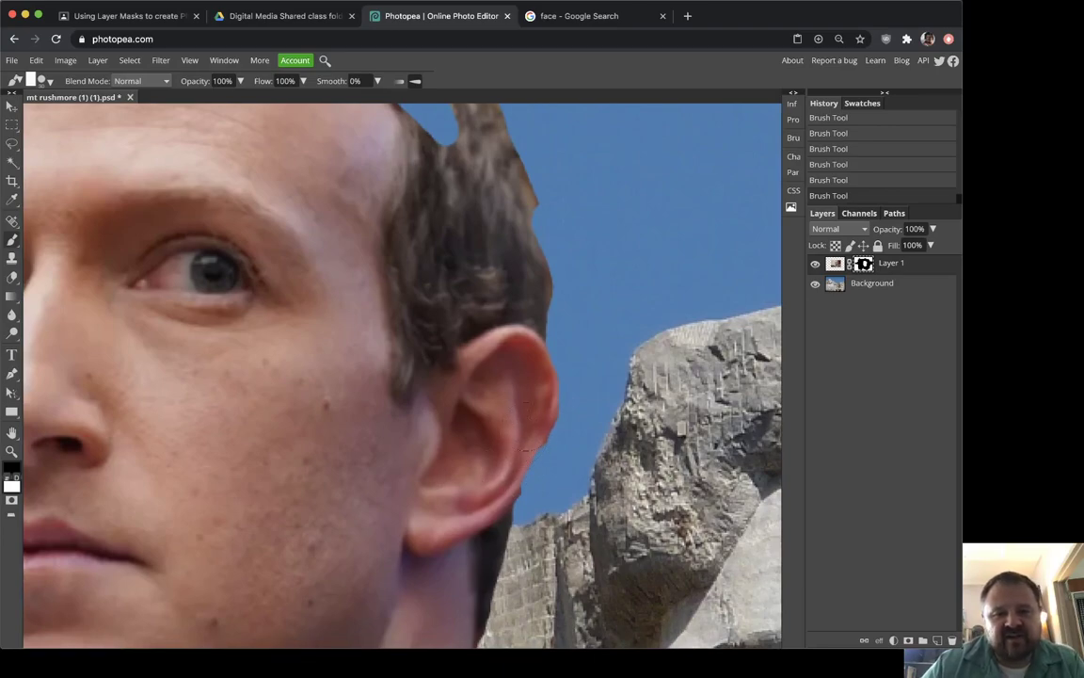
{"action": "mouse_move", "coordinate": [508, 433]}
{"action": "left_mouse_down"}
{"action": "mouse_move", "coordinate": [523, 399]}
{"action": "mouse_move", "coordinate": [658, 479]}
{"action": "left_mouse_up"}
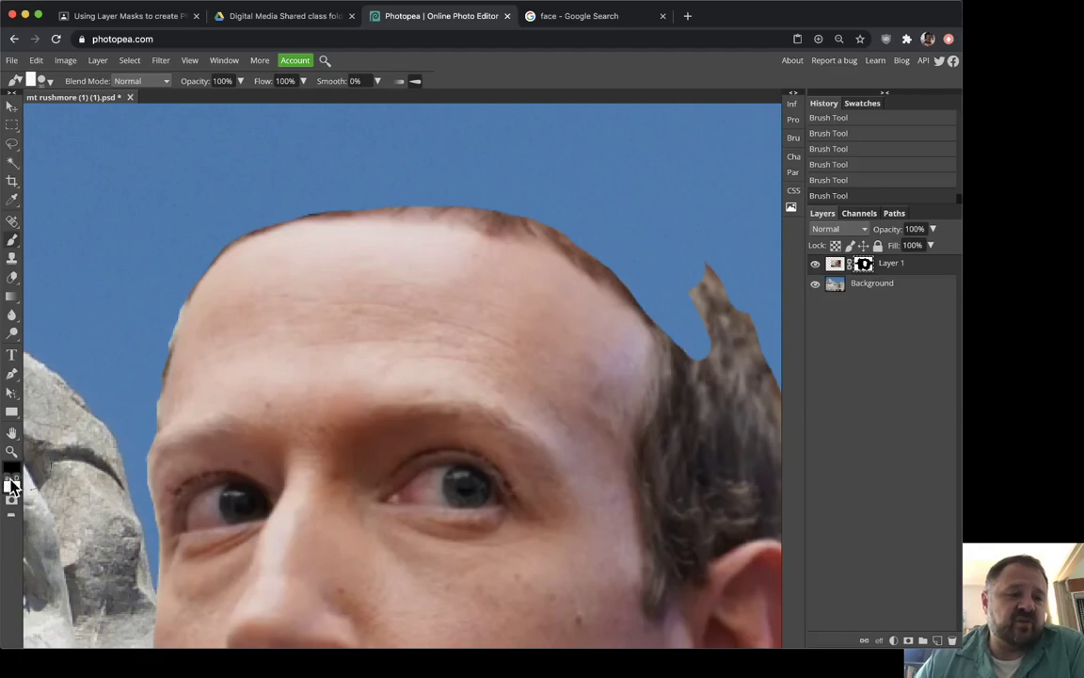
{"action": "left_click", "coordinate": [9, 483]}
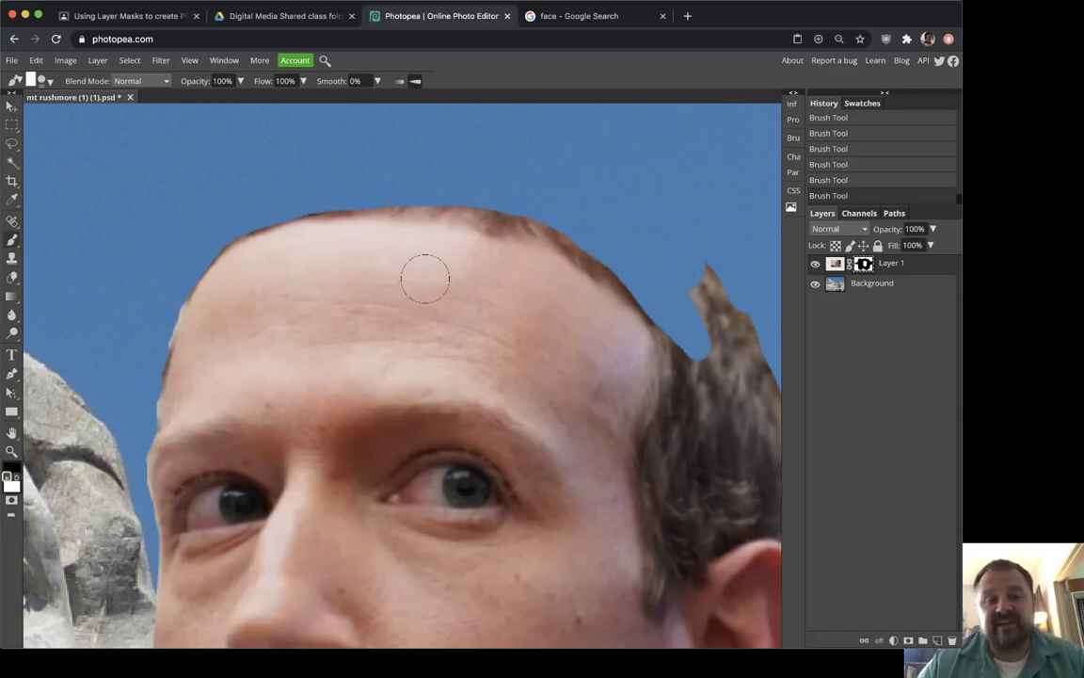
{"action": "mouse_move", "coordinate": [294, 227]}
{"action": "left_mouse_down"}
{"action": "mouse_move", "coordinate": [368, 202]}
{"action": "mouse_move", "coordinate": [524, 201]}
{"action": "mouse_move", "coordinate": [398, 193]}
{"action": "mouse_move", "coordinate": [554, 223]}
{"action": "mouse_move", "coordinate": [349, 177]}
{"action": "mouse_move", "coordinate": [334, 183]}
{"action": "mouse_move", "coordinate": [424, 175]}
{"action": "mouse_move", "coordinate": [617, 245]}
{"action": "left_mouse_up"}
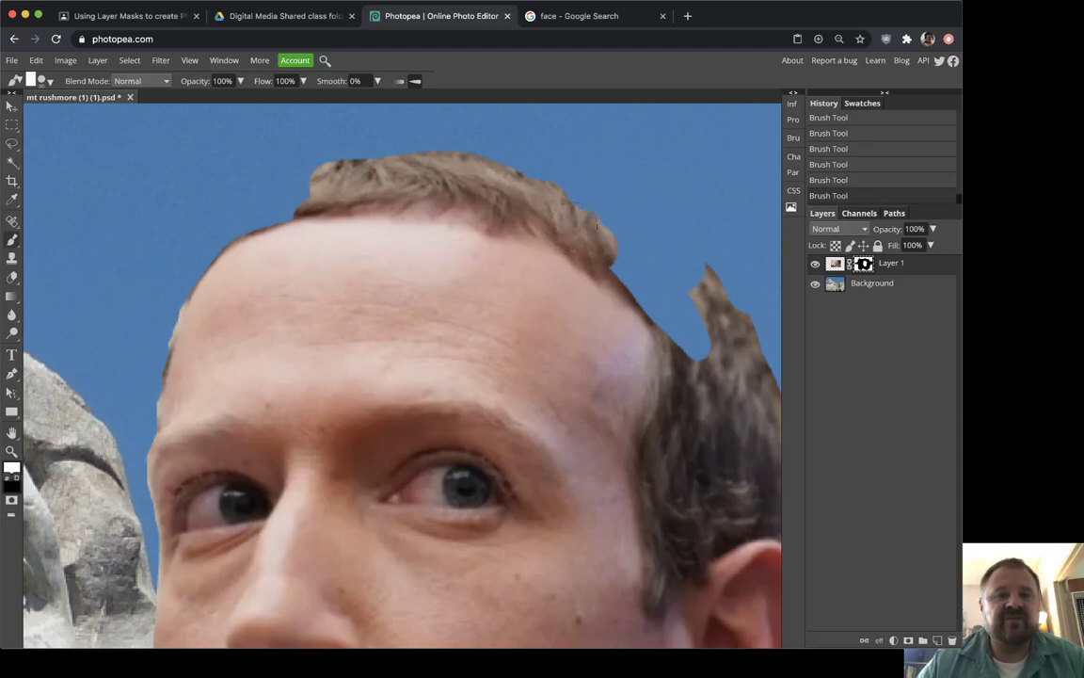
{"action": "mouse_move", "coordinate": [329, 179]}
{"action": "left_mouse_down"}
{"action": "mouse_move", "coordinate": [268, 174]}
{"action": "mouse_move", "coordinate": [171, 282]}
{"action": "mouse_move", "coordinate": [353, 175]}
{"action": "mouse_move", "coordinate": [273, 146]}
{"action": "mouse_move", "coordinate": [414, 118]}
{"action": "mouse_move", "coordinate": [536, 179]}
{"action": "mouse_move", "coordinate": [702, 296]}
{"action": "left_mouse_up"}
{"action": "mouse_move", "coordinate": [602, 230]}
{"action": "left_mouse_down"}
{"action": "mouse_move", "coordinate": [612, 272]}
{"action": "mouse_move", "coordinate": [583, 269]}
{"action": "mouse_move", "coordinate": [673, 291]}
{"action": "left_mouse_up"}
Switch the foreground colour to black and mask out the leftover background along the hairline over the top of the head
{"action": "key", "text": "x"}
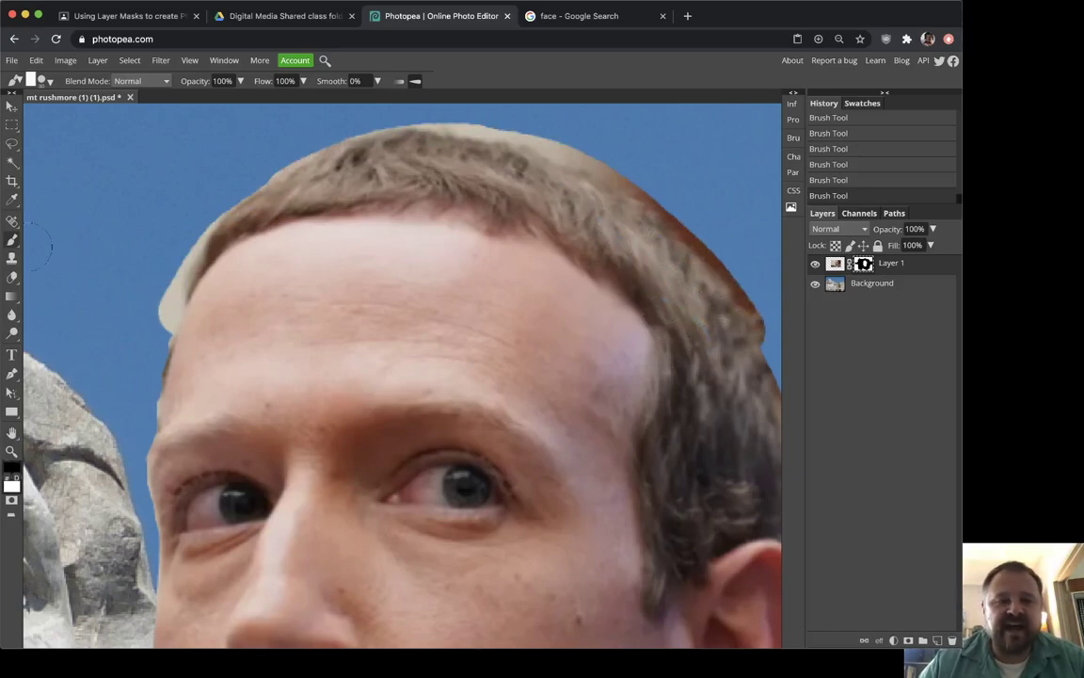
{"action": "mouse_move", "coordinate": [164, 299]}
{"action": "left_mouse_down"}
{"action": "mouse_move", "coordinate": [153, 273]}
{"action": "mouse_move", "coordinate": [152, 307]}
{"action": "left_mouse_up"}
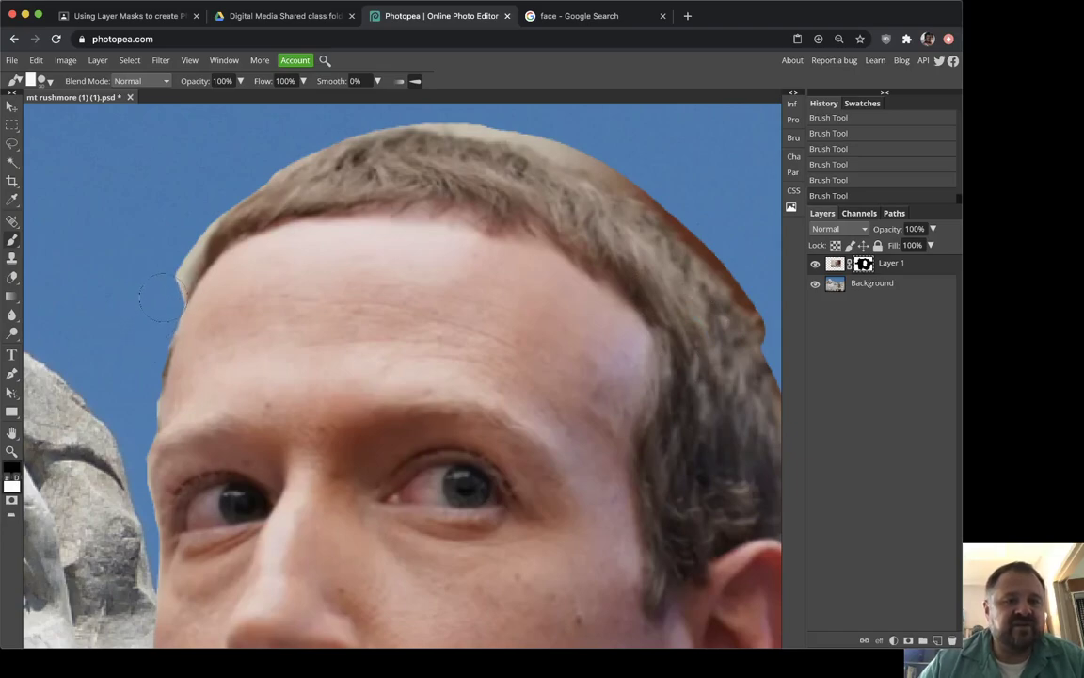
{"action": "left_click_drag", "start_coordinate": [160, 294], "coordinate": [166, 270]}
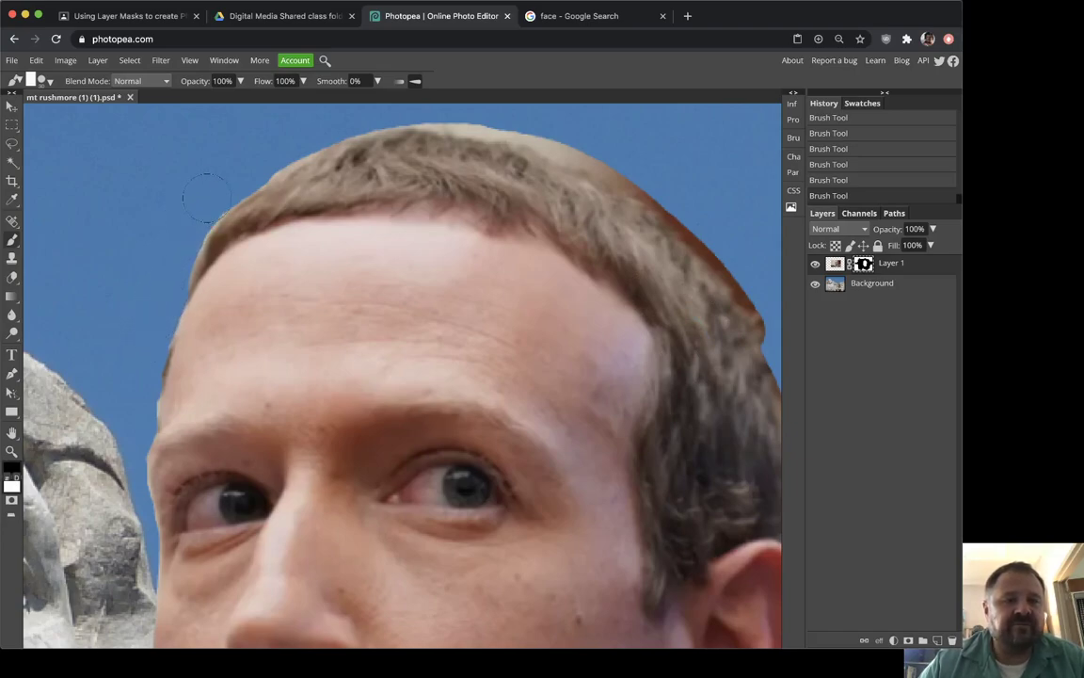
{"action": "mouse_move", "coordinate": [247, 169]}
{"action": "left_mouse_down"}
{"action": "mouse_move", "coordinate": [303, 131]}
{"action": "mouse_move", "coordinate": [388, 119]}
{"action": "mouse_move", "coordinate": [542, 127]}
{"action": "mouse_move", "coordinate": [590, 146]}
{"action": "left_mouse_up"}
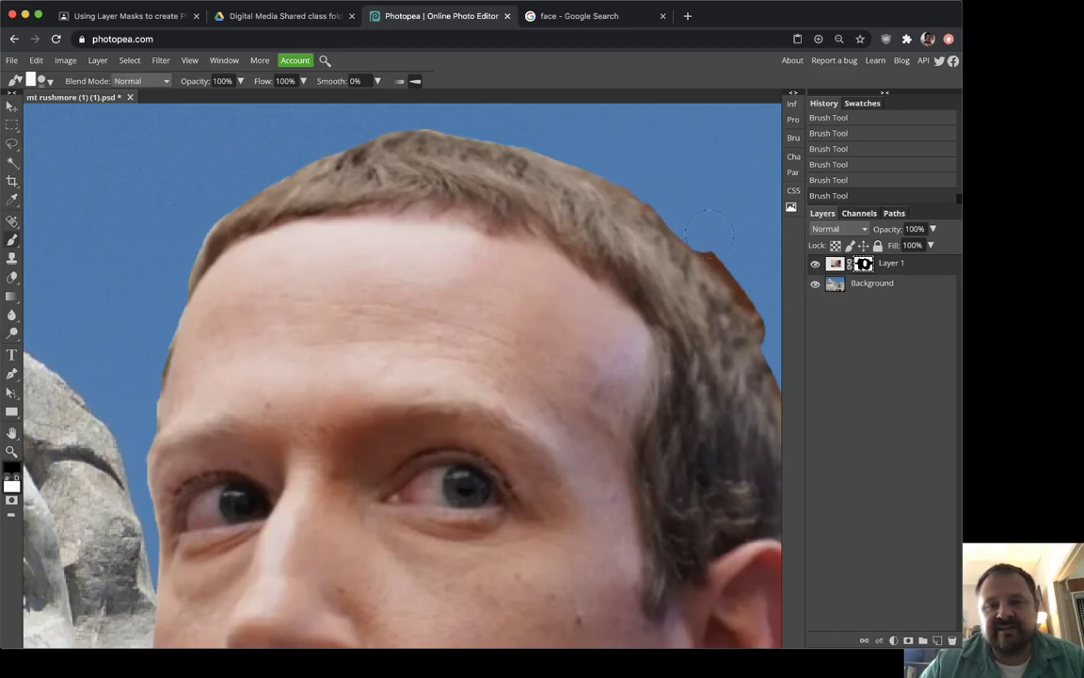
{"action": "left_click_drag", "start_coordinate": [725, 252], "coordinate": [754, 281]}
Refine the mask edge along the back of the hair and the ear, alternating between black and white paint
{"action": "key", "text": "z"}
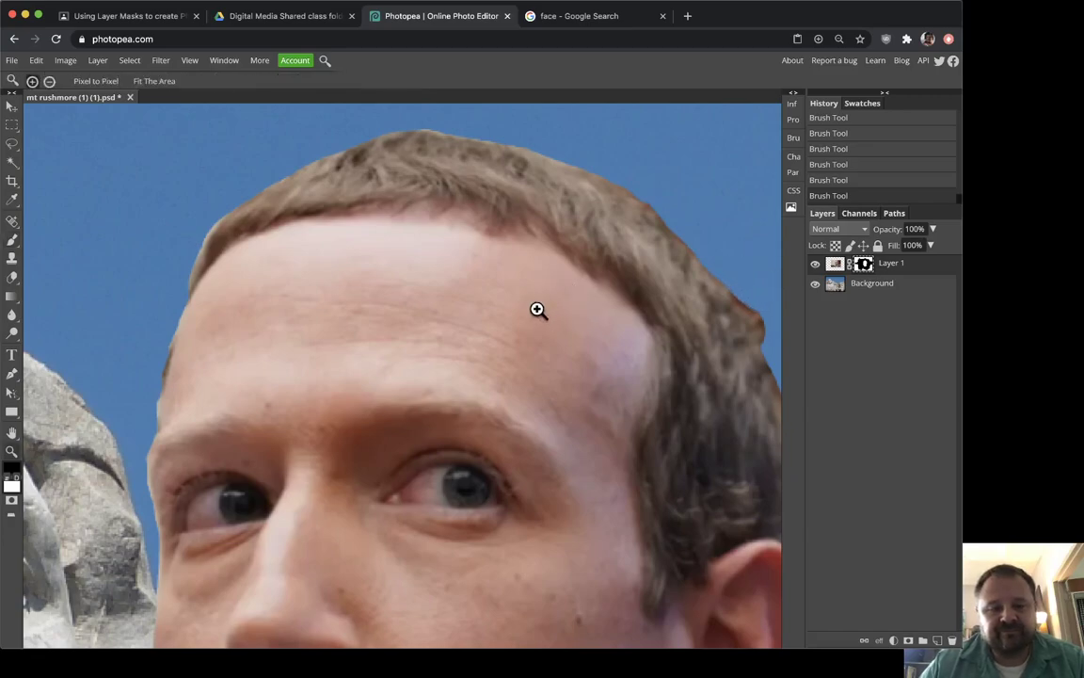
{"action": "left_click", "coordinate": [538, 310], "text": "alt"}
{"action": "left_click", "coordinate": [539, 309], "text": "alt"}
{"action": "scroll", "coordinate": [509, 376], "scroll_direction": "down", "scroll_amount": 3}
{"action": "scroll", "coordinate": [508, 375], "scroll_direction": "right", "scroll_amount": 3}
{"action": "key", "text": "b"}
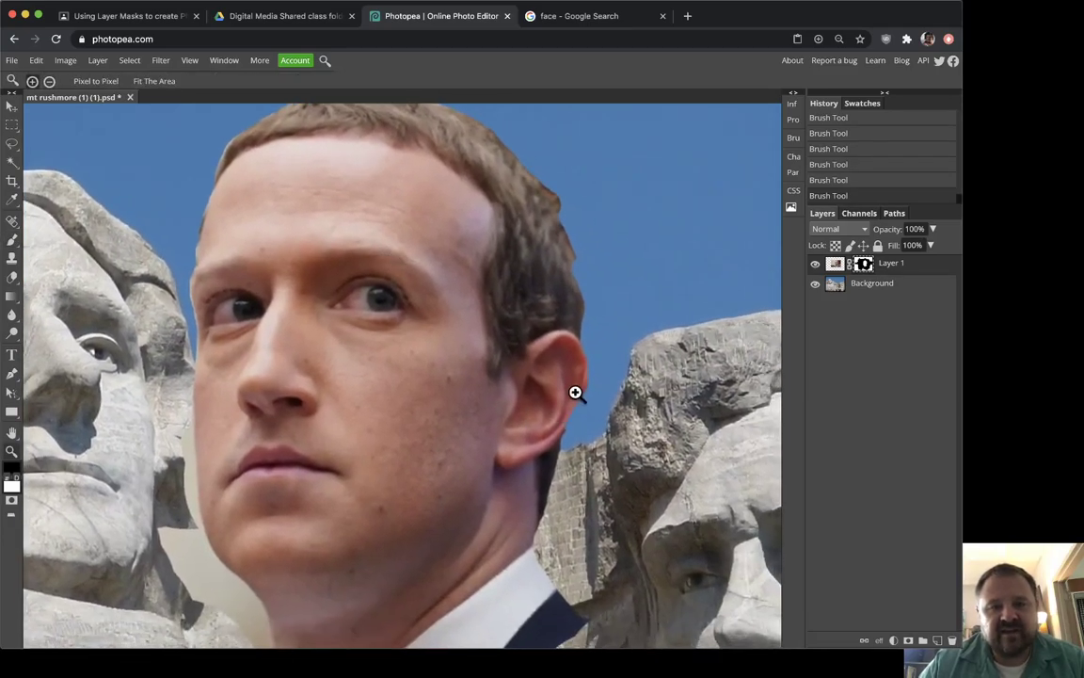
{"action": "scroll", "coordinate": [532, 251], "scroll_direction": "up", "scroll_amount": 2}
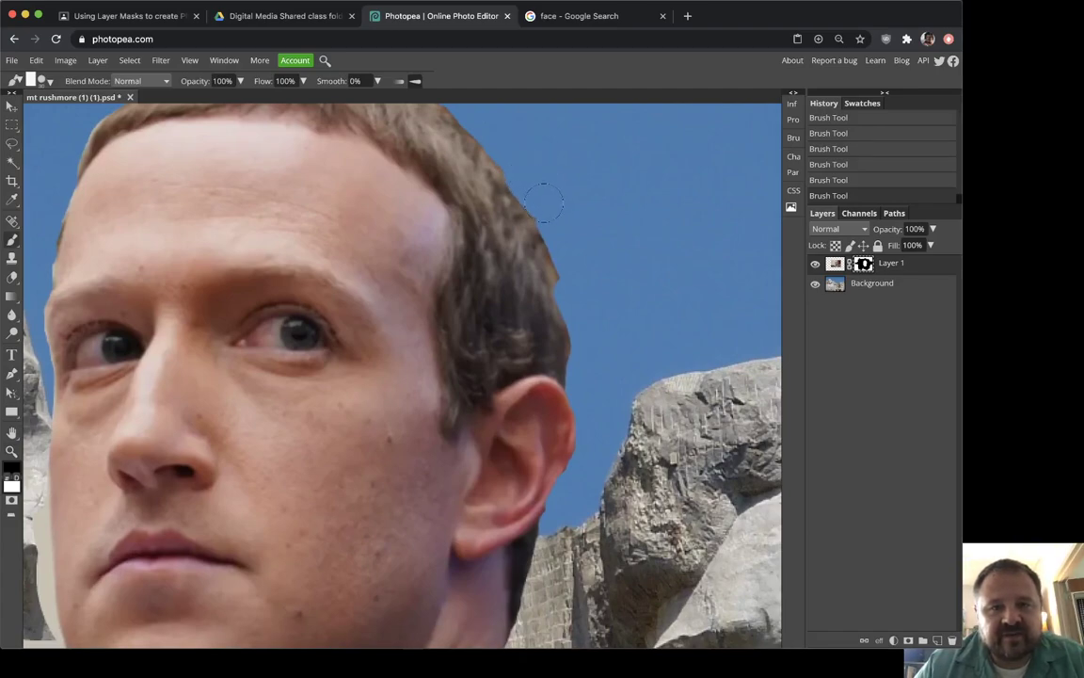
{"action": "key", "text": "x"}
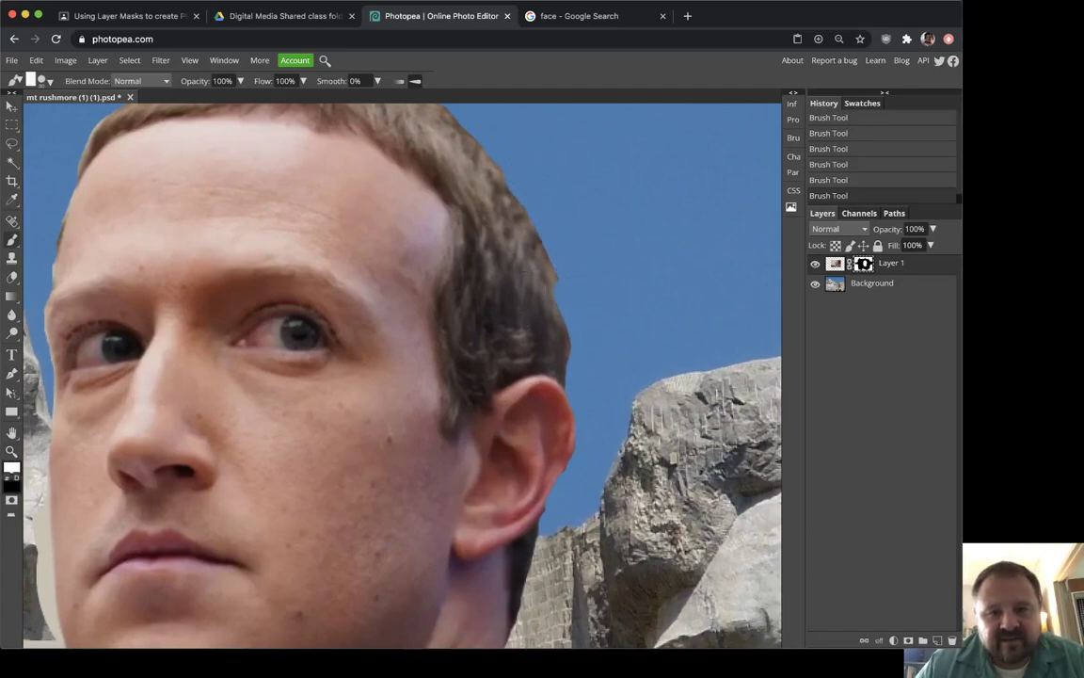
{"action": "key", "text": "x"}
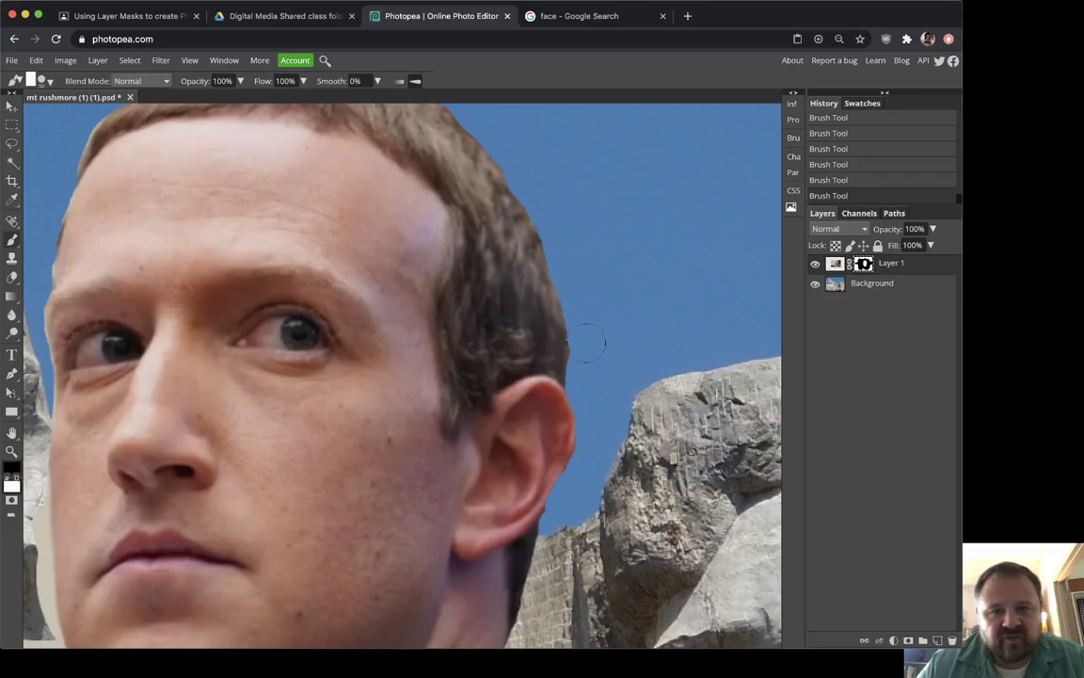
{"action": "key", "text": "x"}
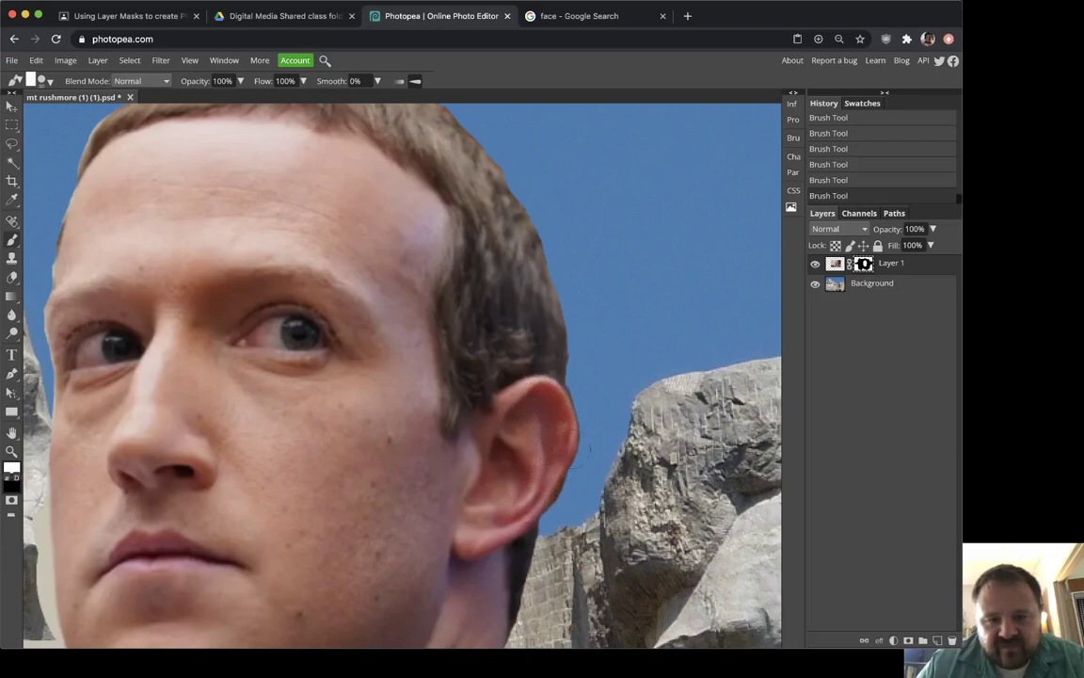
{"action": "key", "text": "x"}
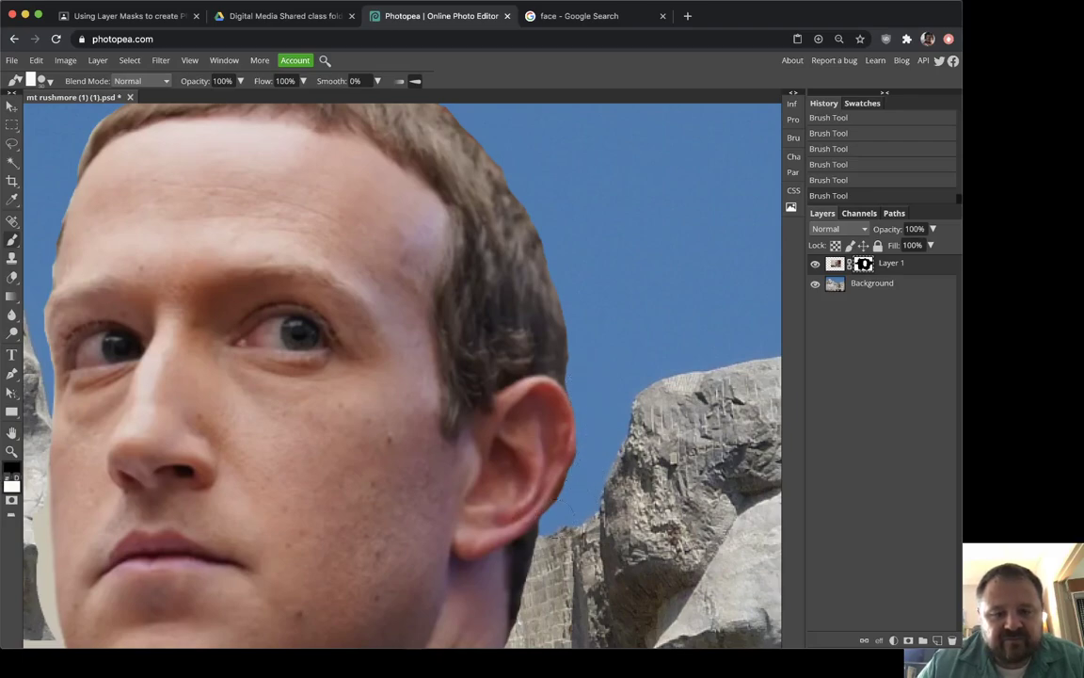
{"action": "key", "text": "z"}
{"action": "left_click", "coordinate": [470, 501], "text": "alt"}
{"action": "left_click", "coordinate": [472, 501], "text": "alt"}
{"action": "left_click", "coordinate": [445, 359], "text": "alt"}
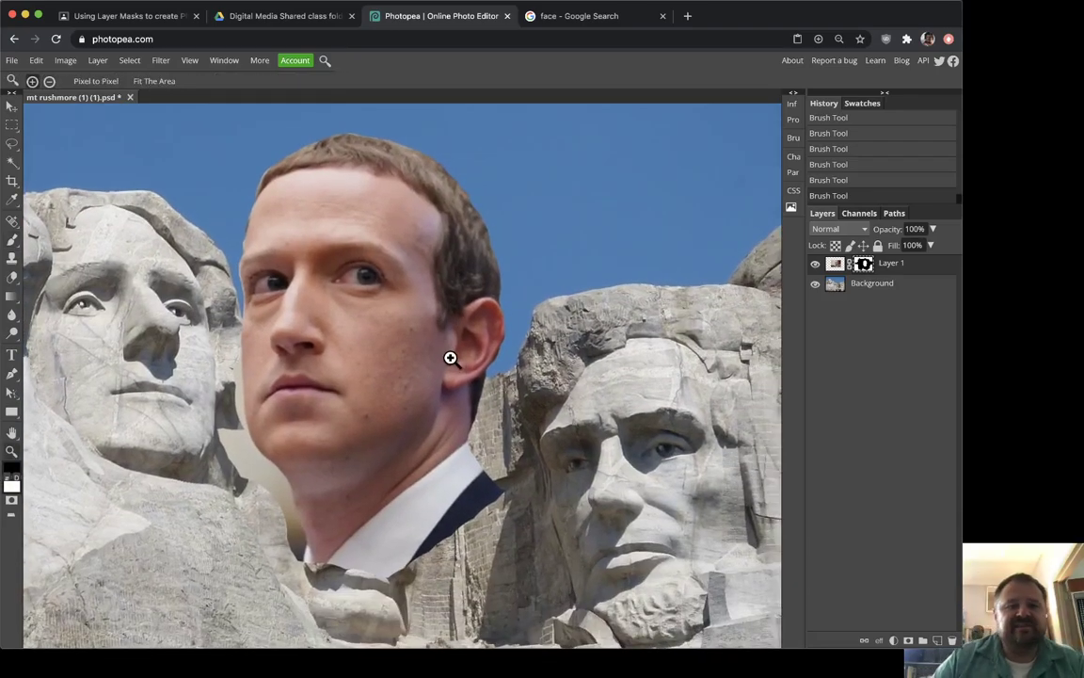
Mask out the leftover beige and brown background along the front edge of the cheek, chin and neck
{"action": "key", "text": "b"}
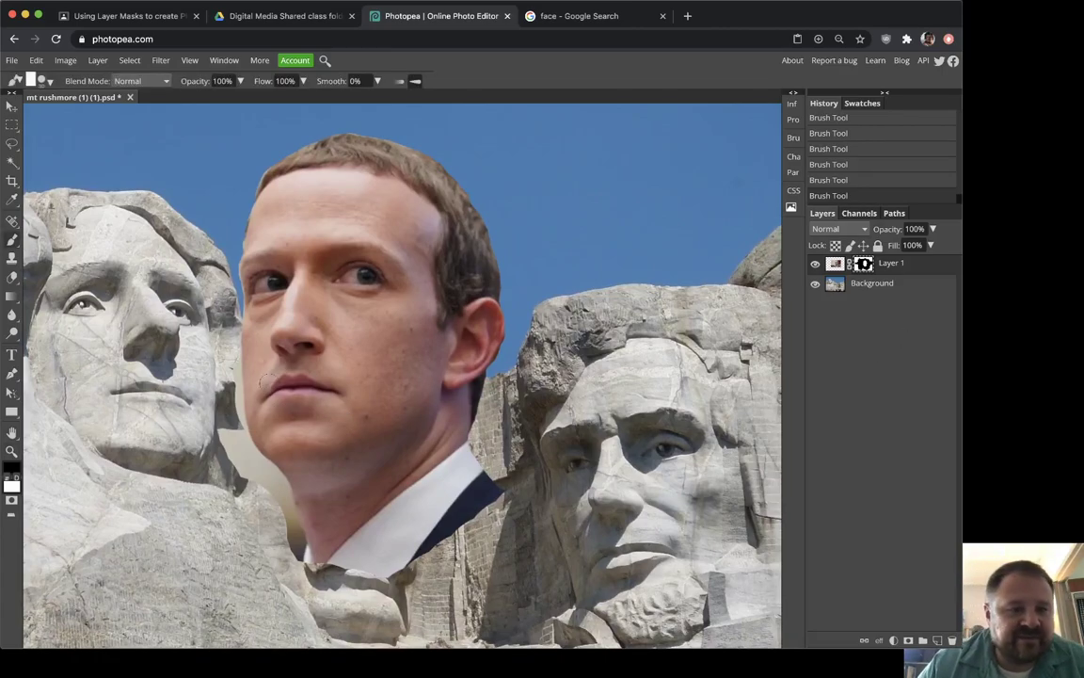
{"action": "left_click_drag", "start_coordinate": [235, 463], "coordinate": [224, 369]}
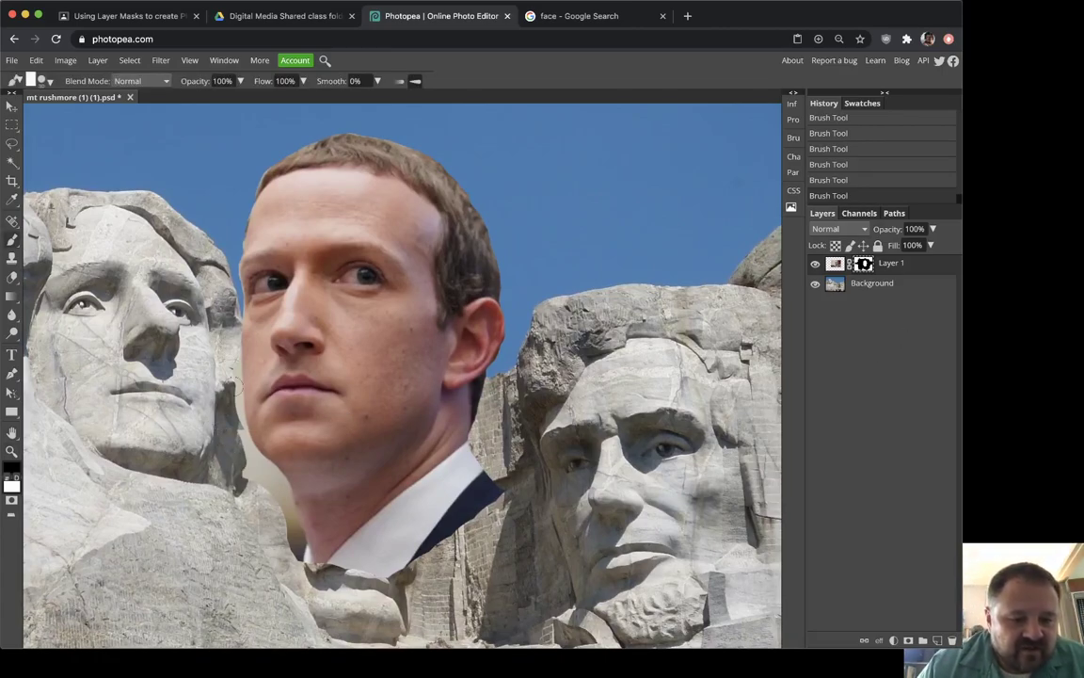
{"action": "scroll", "coordinate": [235, 386], "scroll_direction": "up", "scroll_amount": 4}
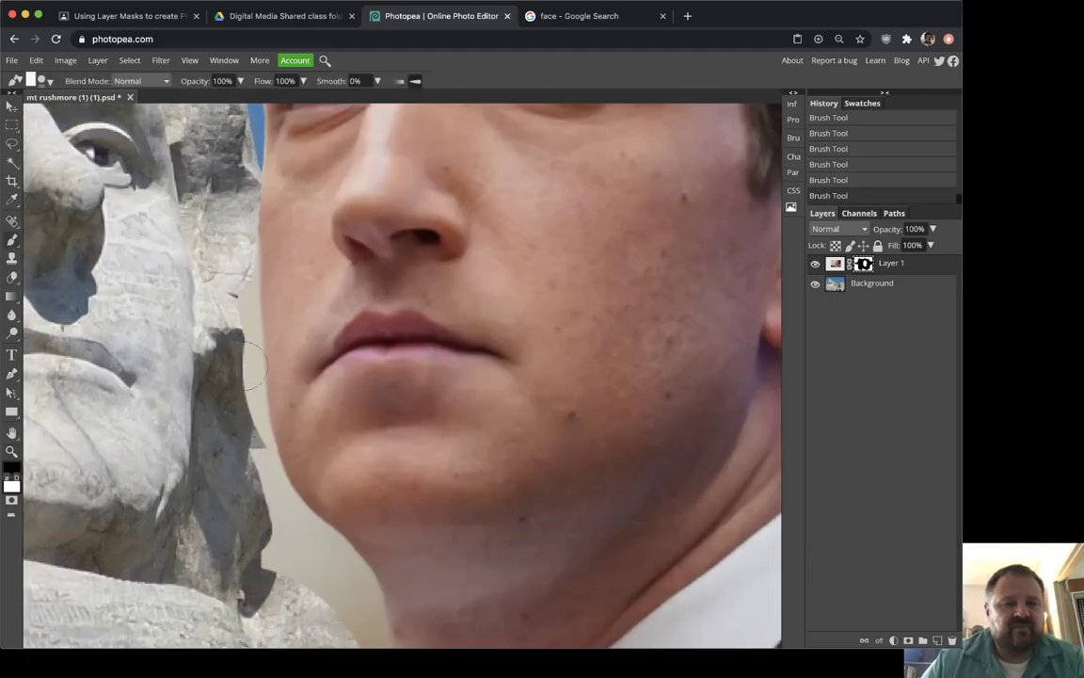
{"action": "mouse_move", "coordinate": [231, 282]}
{"action": "left_mouse_down"}
{"action": "mouse_move", "coordinate": [212, 268]}
{"action": "mouse_move", "coordinate": [209, 240]}
{"action": "mouse_move", "coordinate": [235, 325]}
{"action": "mouse_move", "coordinate": [226, 341]}
{"action": "mouse_move", "coordinate": [236, 414]}
{"action": "mouse_move", "coordinate": [275, 535]}
{"action": "mouse_move", "coordinate": [286, 534]}
{"action": "left_mouse_up"}
{"action": "mouse_move", "coordinate": [241, 375]}
{"action": "left_mouse_down"}
{"action": "mouse_move", "coordinate": [254, 441]}
{"action": "mouse_move", "coordinate": [303, 541]}
{"action": "left_mouse_up"}
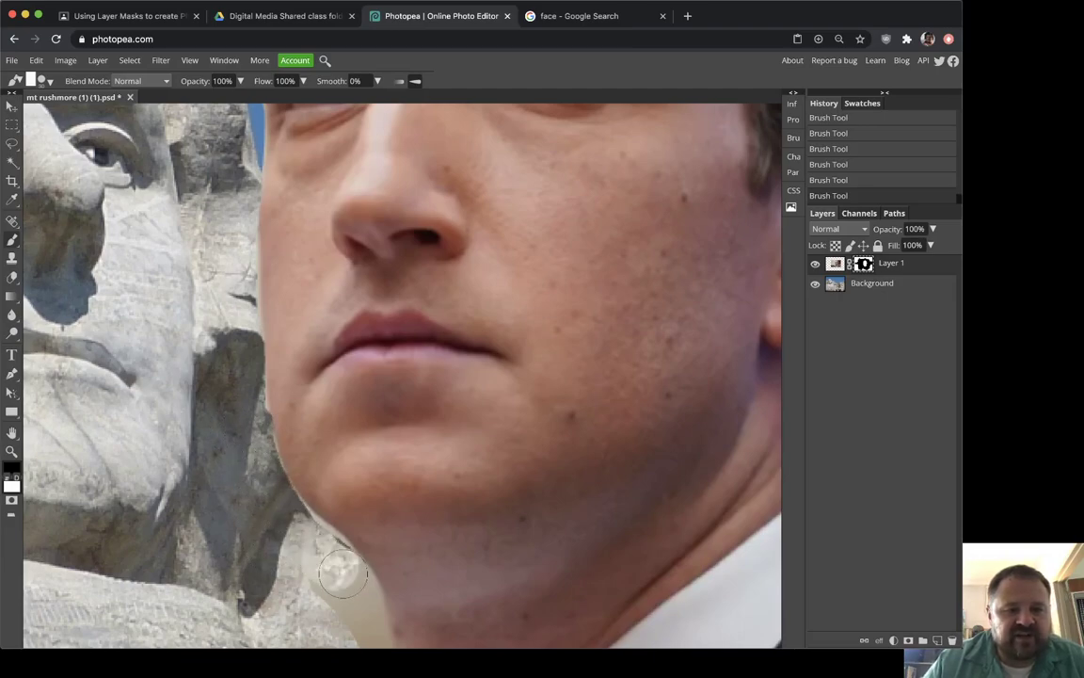
{"action": "left_click_drag", "start_coordinate": [471, 569], "coordinate": [360, 375]}
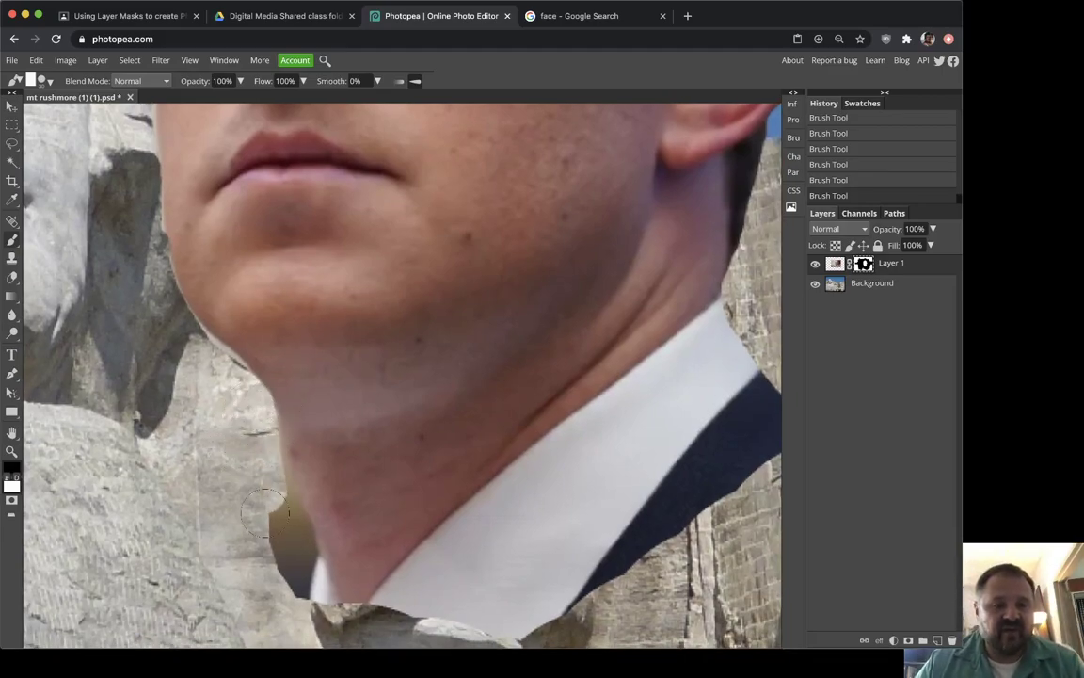
{"action": "mouse_move", "coordinate": [264, 509]}
{"action": "left_mouse_down"}
{"action": "mouse_move", "coordinate": [268, 564]}
{"action": "mouse_move", "coordinate": [240, 442]}
{"action": "mouse_move", "coordinate": [273, 499]}
{"action": "mouse_move", "coordinate": [314, 621]}
{"action": "left_mouse_up"}
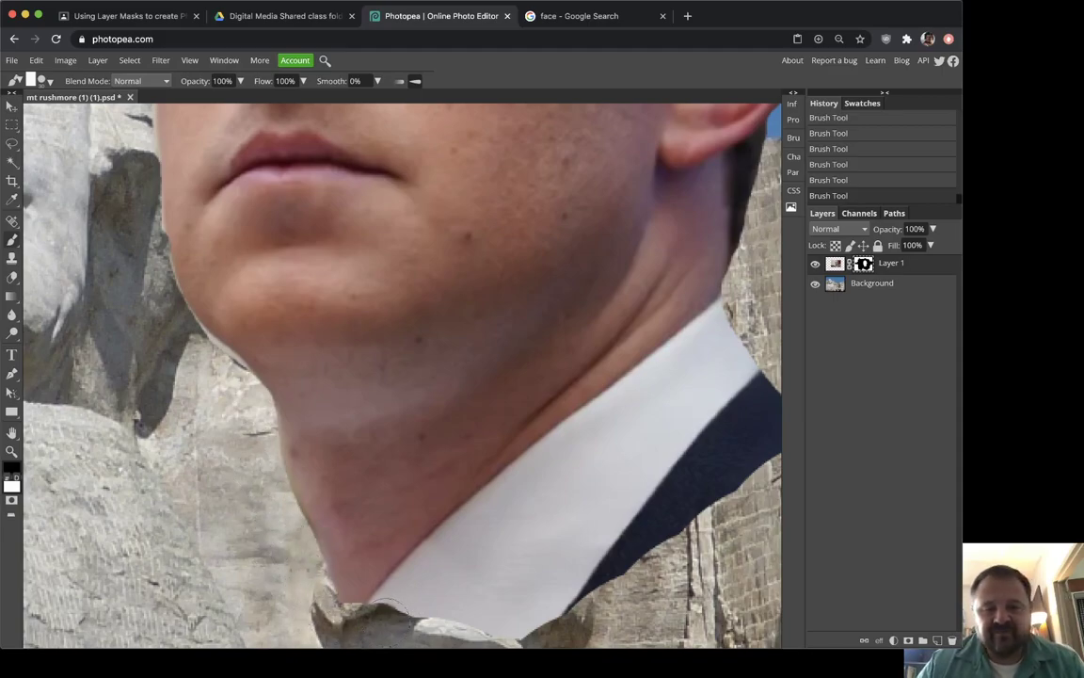
Mask out the white shirt collar and dark suit below the neck, and check the result in the whole picture
{"action": "mouse_move", "coordinate": [391, 602]}
{"action": "left_mouse_down"}
{"action": "mouse_move", "coordinate": [513, 497]}
{"action": "mouse_move", "coordinate": [749, 301]}
{"action": "mouse_move", "coordinate": [706, 405]}
{"action": "mouse_move", "coordinate": [435, 633]}
{"action": "mouse_move", "coordinate": [739, 322]}
{"action": "mouse_move", "coordinate": [789, 416]}
{"action": "mouse_move", "coordinate": [743, 409]}
{"action": "mouse_move", "coordinate": [652, 494]}
{"action": "mouse_move", "coordinate": [750, 391]}
{"action": "mouse_move", "coordinate": [543, 584]}
{"action": "mouse_move", "coordinate": [536, 625]}
{"action": "mouse_move", "coordinate": [595, 565]}
{"action": "mouse_move", "coordinate": [789, 435]}
{"action": "left_mouse_up"}
{"action": "key", "text": "z"}
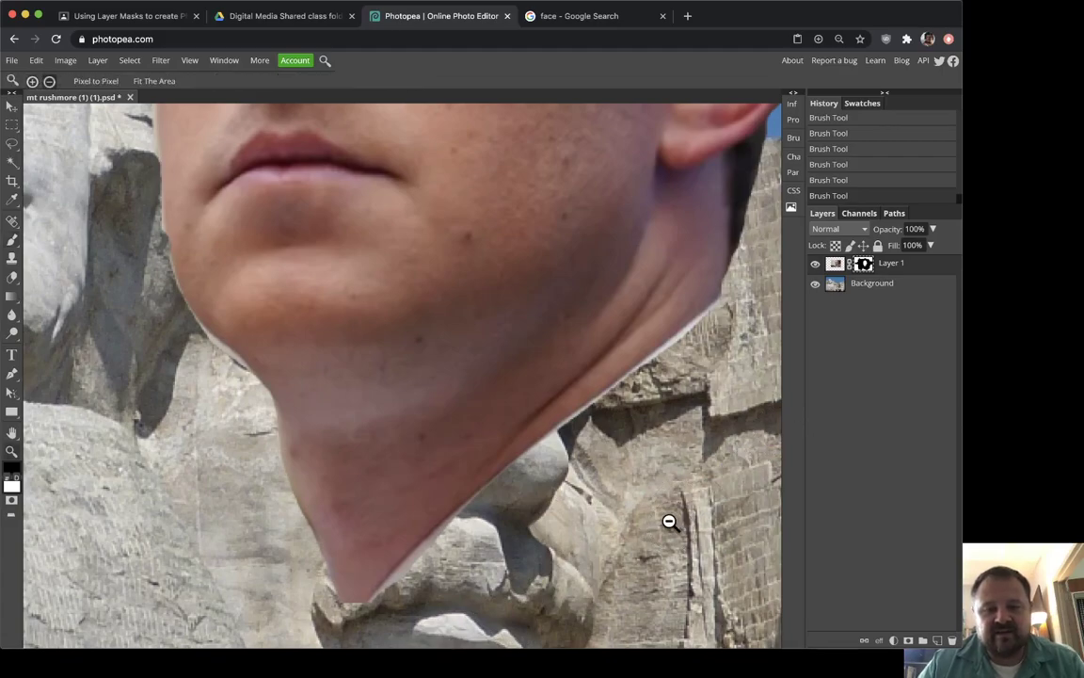
{"action": "key", "text": "ctrl+0"}
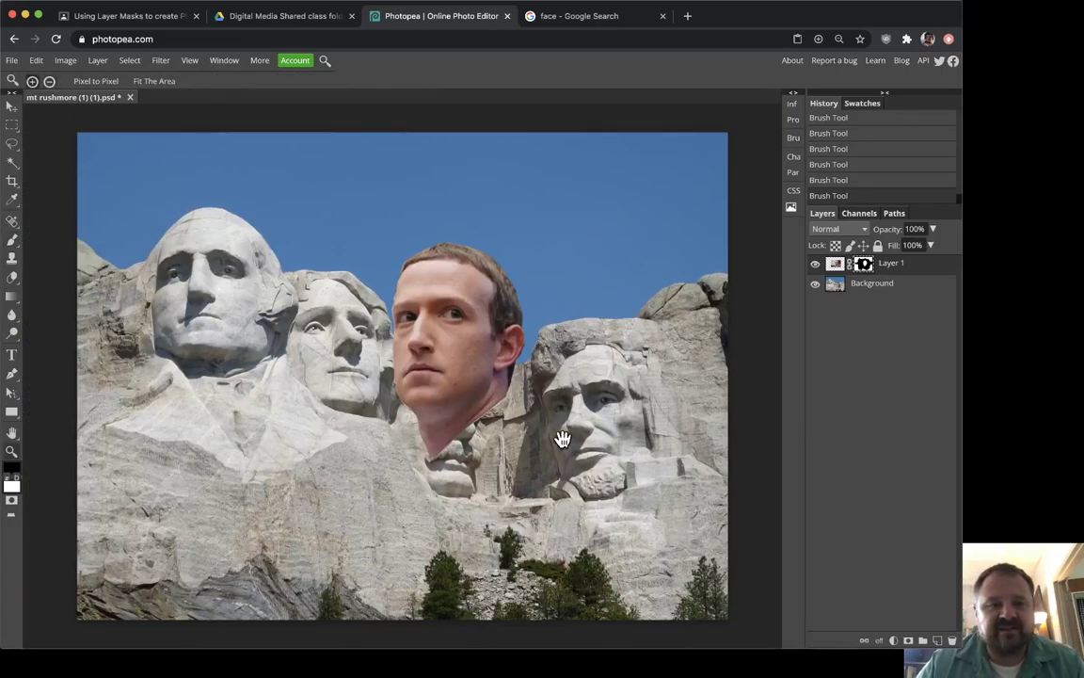
Move the masked face off its current spot and onto the rightmost carved head
{"action": "left_click", "coordinate": [11, 106]}
{"action": "left_click_drag", "start_coordinate": [461, 334], "coordinate": [605, 420]}
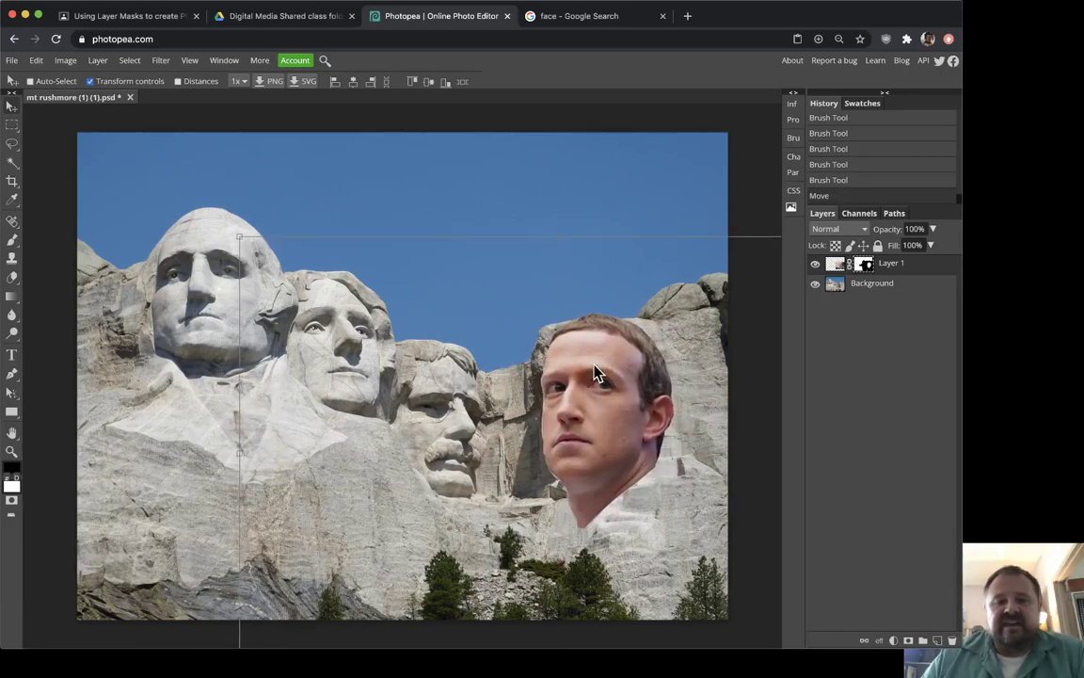
{"action": "left_click_drag", "start_coordinate": [622, 421], "coordinate": [606, 392]}
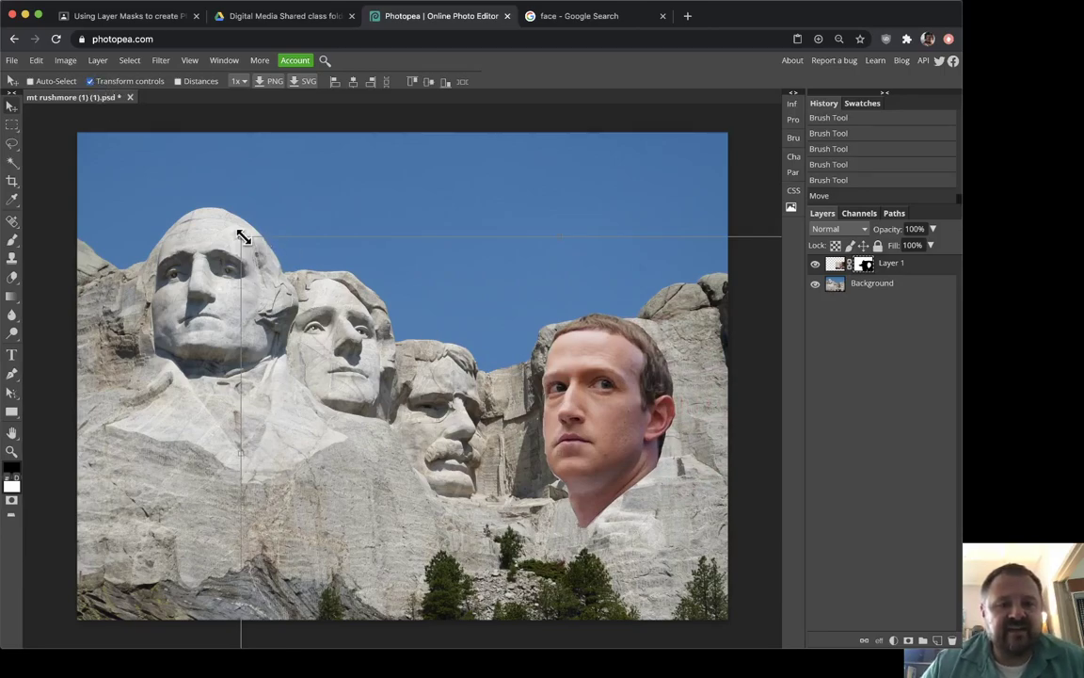
Transform the face to about 94.64% size and about -7.4° rotation, aligned over the rightmost carved head
{"action": "left_click_drag", "start_coordinate": [243, 237], "coordinate": [276, 257]}
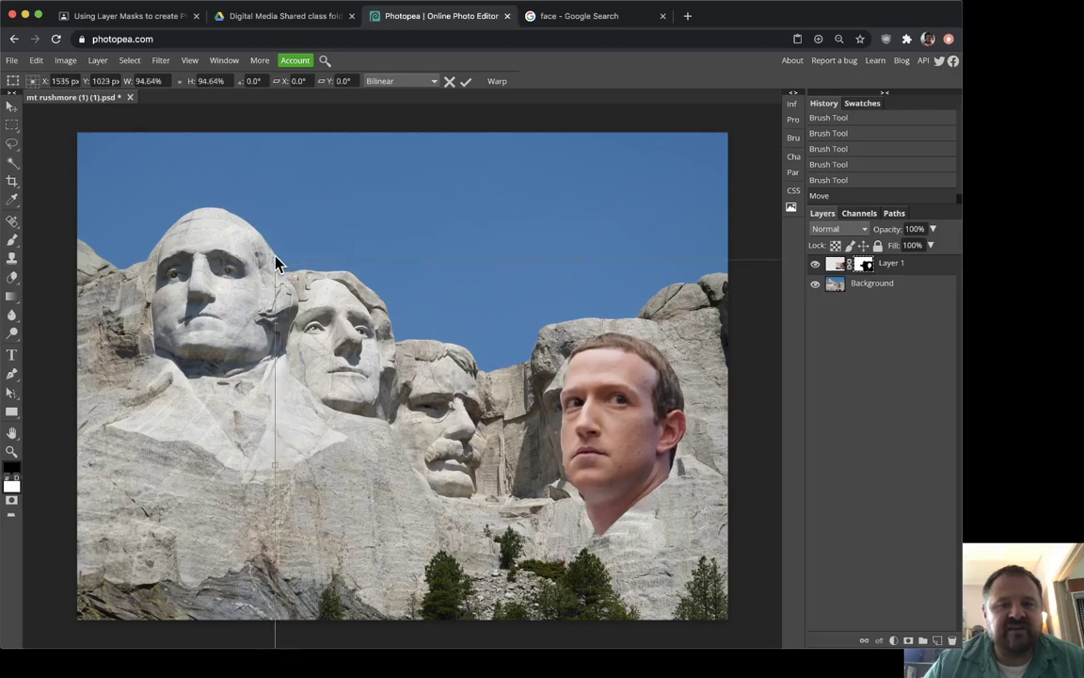
{"action": "mouse_move", "coordinate": [612, 400]}
{"action": "left_mouse_down"}
{"action": "mouse_move", "coordinate": [578, 396]}
{"action": "mouse_move", "coordinate": [622, 402]}
{"action": "mouse_move", "coordinate": [608, 443]}
{"action": "mouse_move", "coordinate": [617, 537]}
{"action": "mouse_move", "coordinate": [608, 408]}
{"action": "left_mouse_up"}
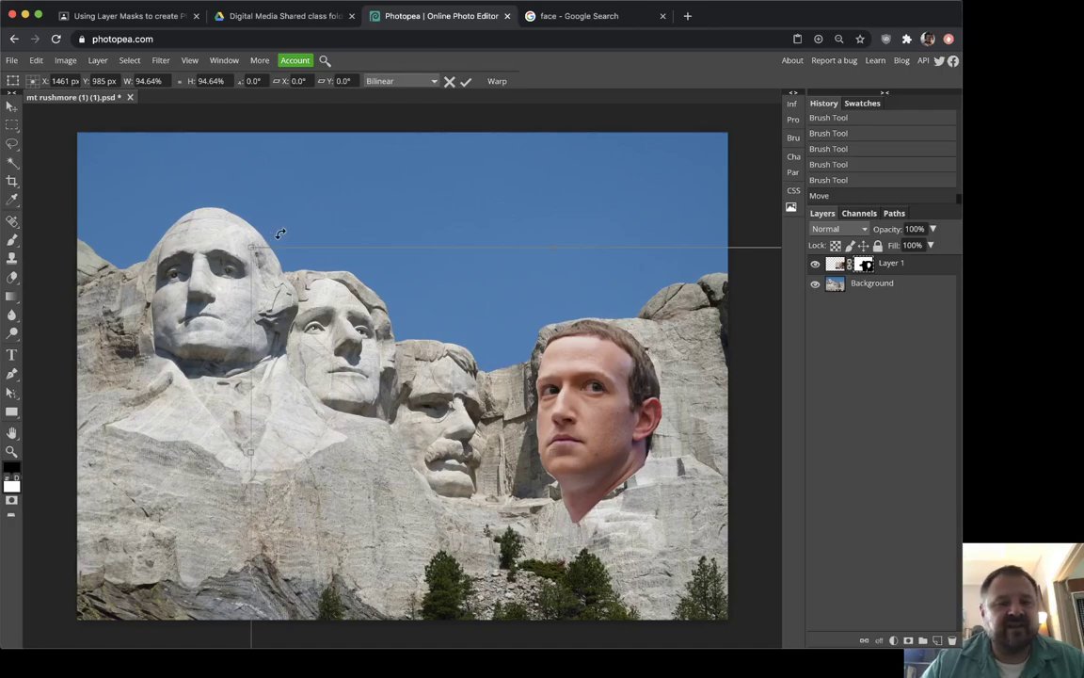
{"action": "left_click_drag", "start_coordinate": [280, 233], "coordinate": [231, 262]}
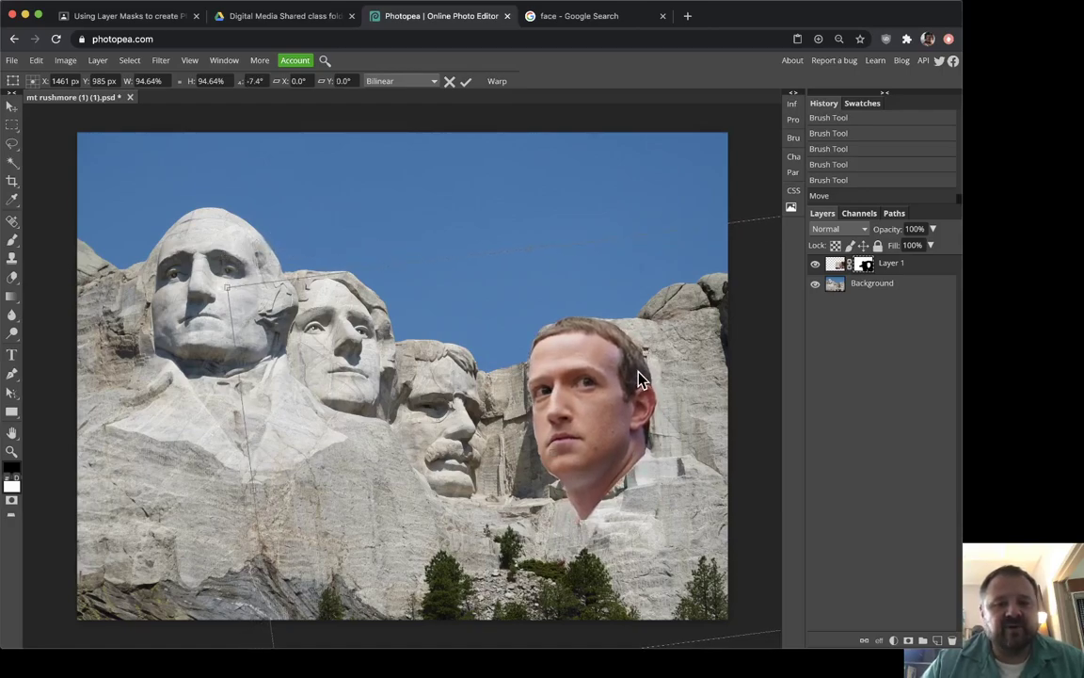
{"action": "left_click_drag", "start_coordinate": [623, 463], "coordinate": [594, 389]}
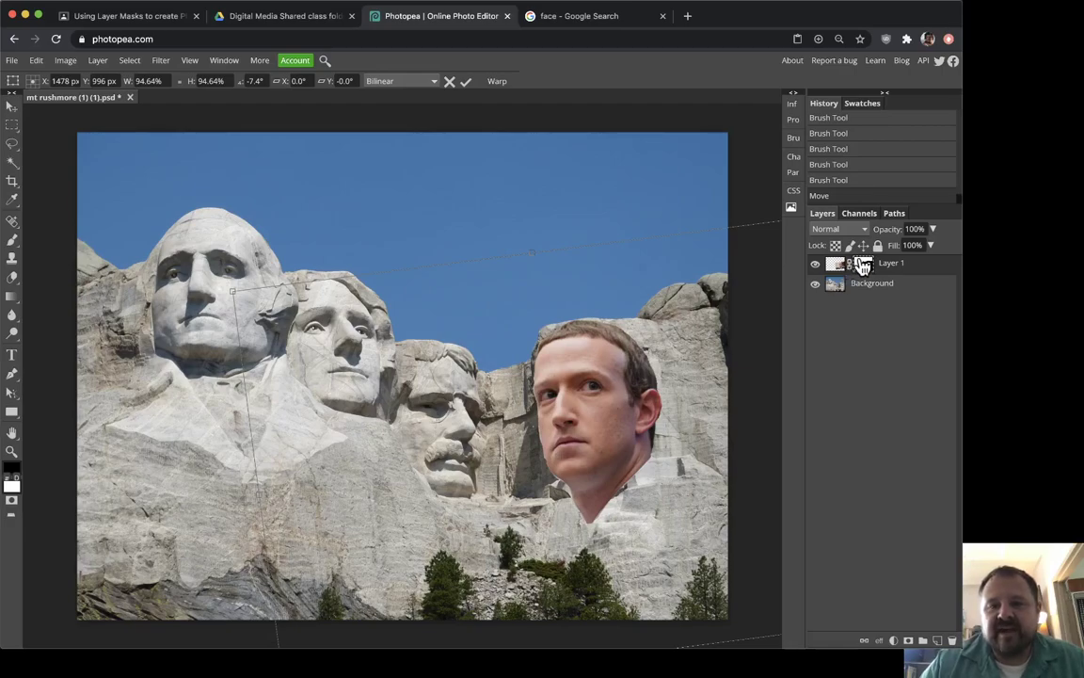
{"action": "key", "text": "Return"}
Paint a black stroke across the eyes on the layer's image instead of its mask, and undo it
{"action": "left_click", "coordinate": [12, 243]}
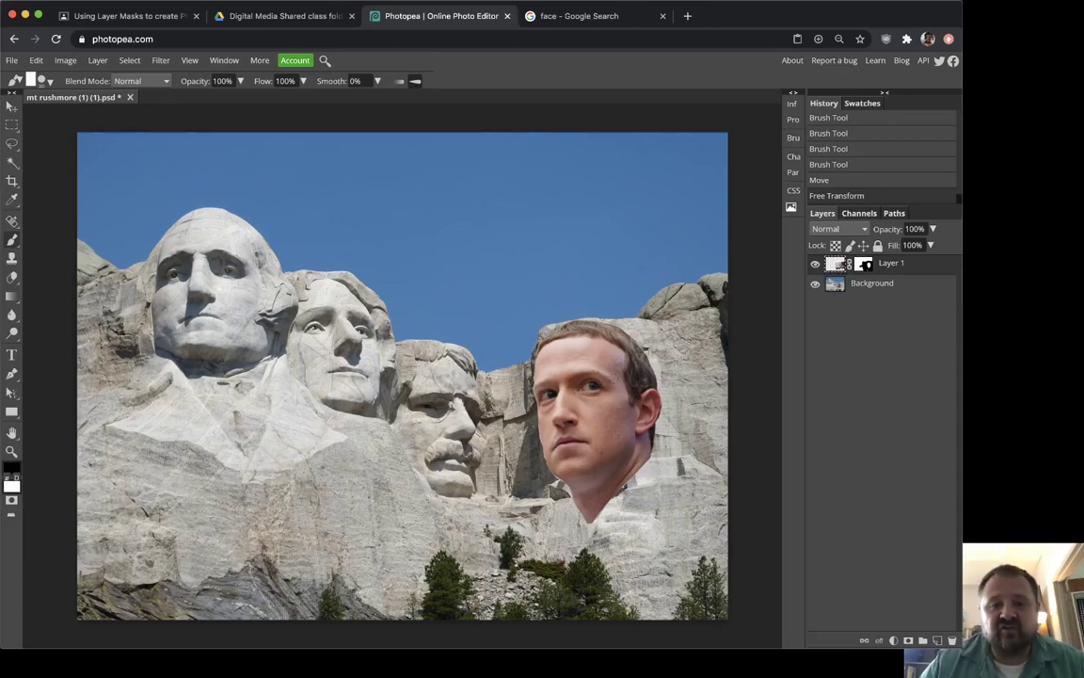
{"action": "mouse_move", "coordinate": [612, 378]}
{"action": "left_mouse_down"}
{"action": "mouse_move", "coordinate": [654, 380]}
{"action": "mouse_move", "coordinate": [544, 381]}
{"action": "mouse_move", "coordinate": [584, 381]}
{"action": "left_mouse_up"}
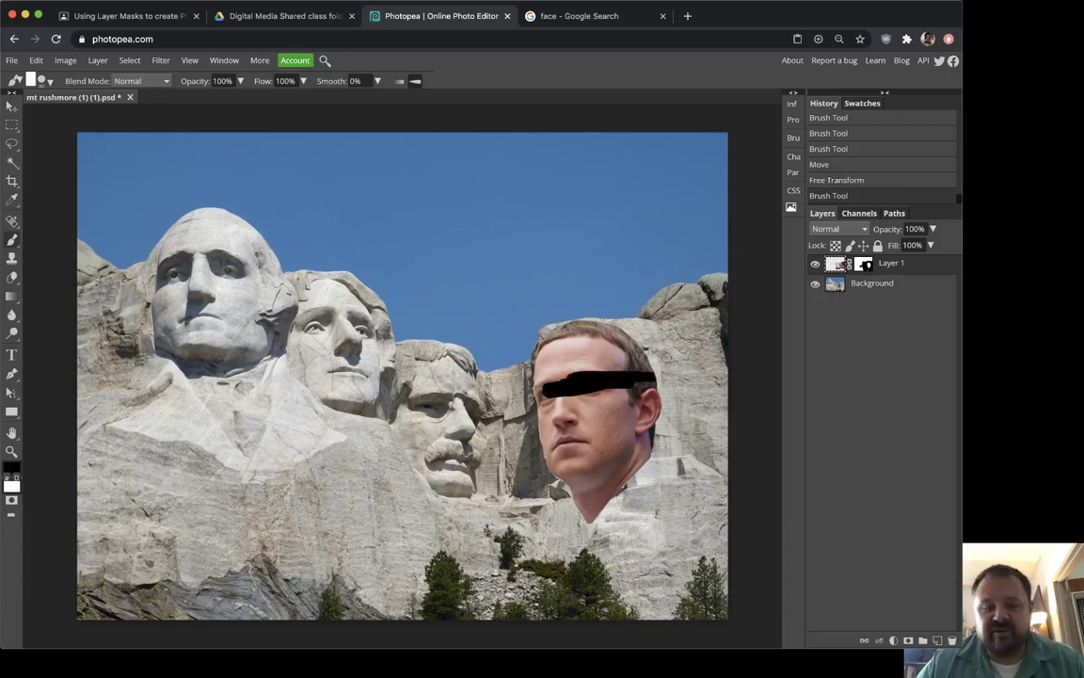
{"action": "key", "text": "ctrl+z"}
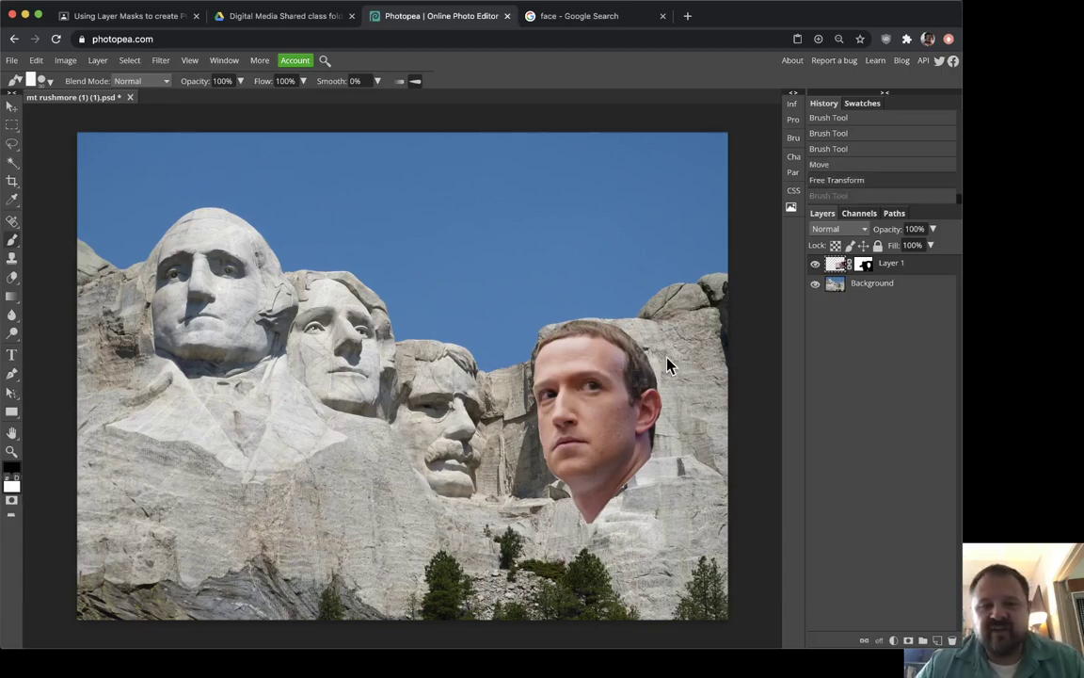
Make Layer 1's mask the painting target, test black strokes across the eyes and cheek, and undo them
{"action": "left_click", "coordinate": [859, 266]}
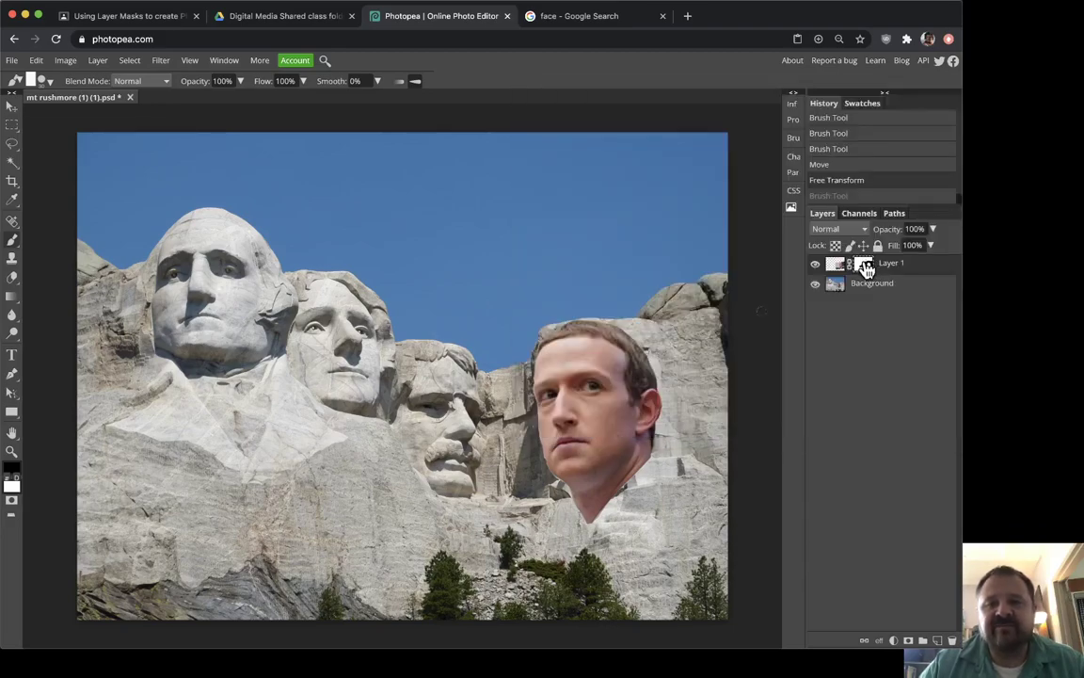
{"action": "left_click", "coordinate": [866, 266]}
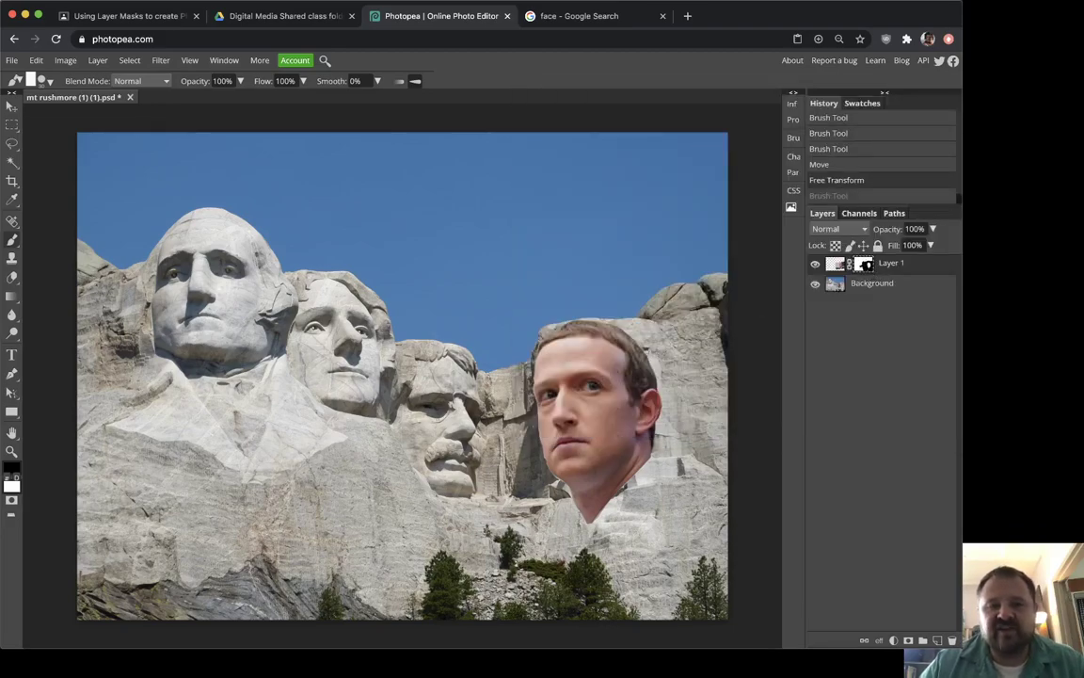
{"action": "mouse_move", "coordinate": [541, 386]}
{"action": "left_mouse_down"}
{"action": "mouse_move", "coordinate": [625, 387]}
{"action": "mouse_move", "coordinate": [607, 378]}
{"action": "mouse_move", "coordinate": [566, 376]}
{"action": "mouse_move", "coordinate": [654, 390]}
{"action": "mouse_move", "coordinate": [650, 422]}
{"action": "left_mouse_up"}
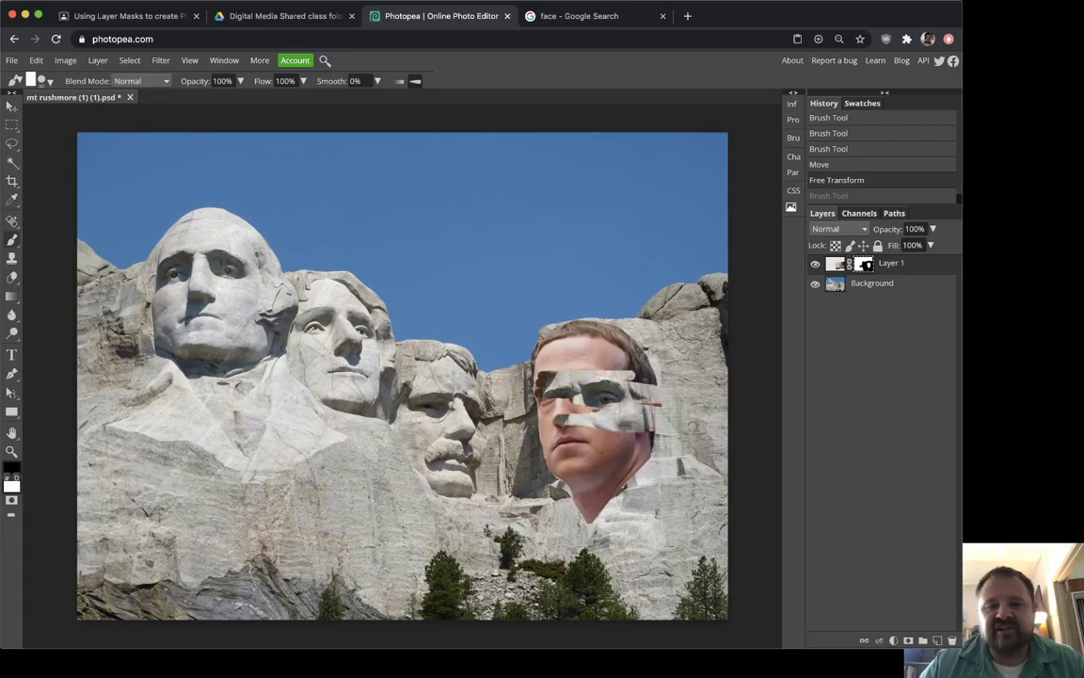
{"action": "key", "text": "ctrl+z"}
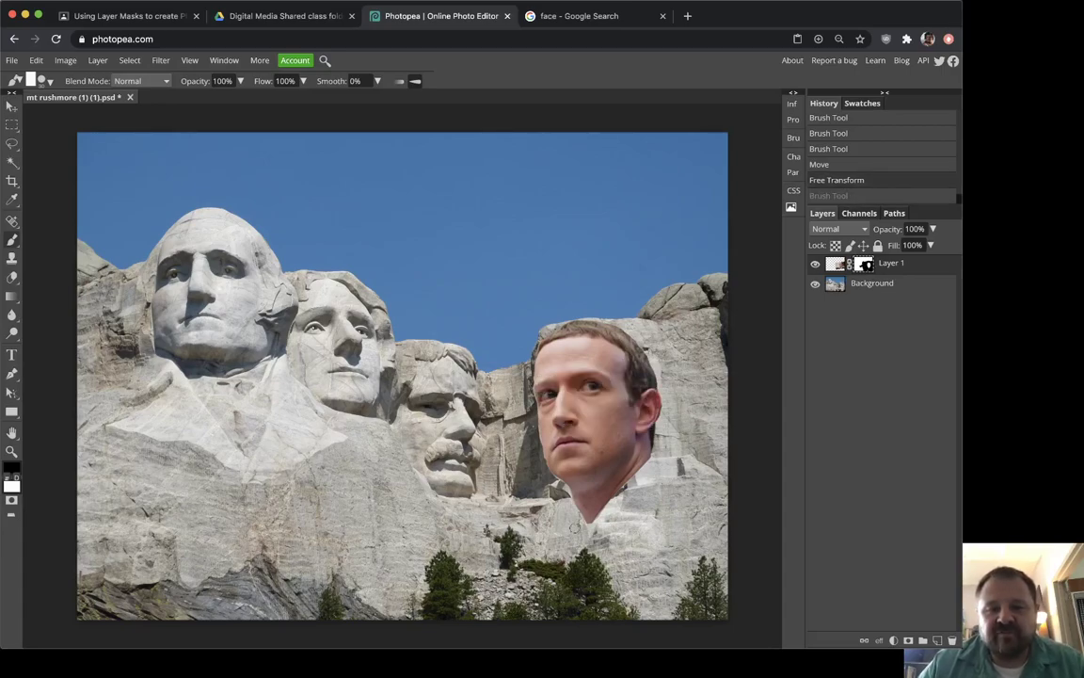
Mask out the lower neck, the ear and the back of the hair so the face blends into the carved rock
{"action": "left_click_drag", "start_coordinate": [544, 471], "coordinate": [534, 453]}
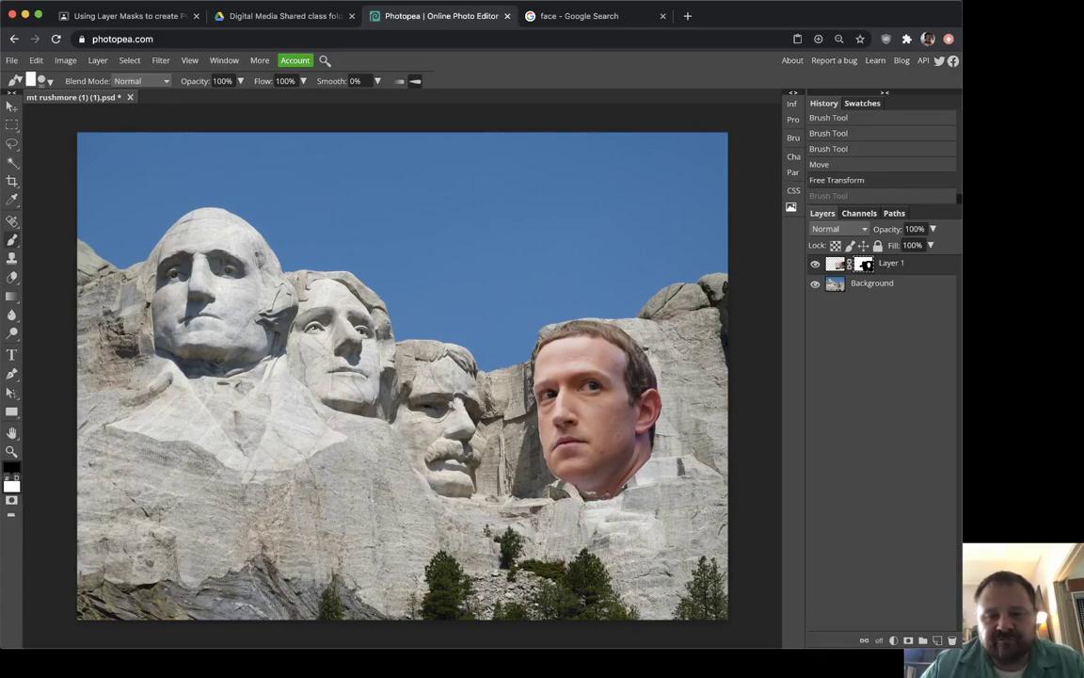
{"action": "left_click_drag", "start_coordinate": [640, 467], "coordinate": [613, 460]}
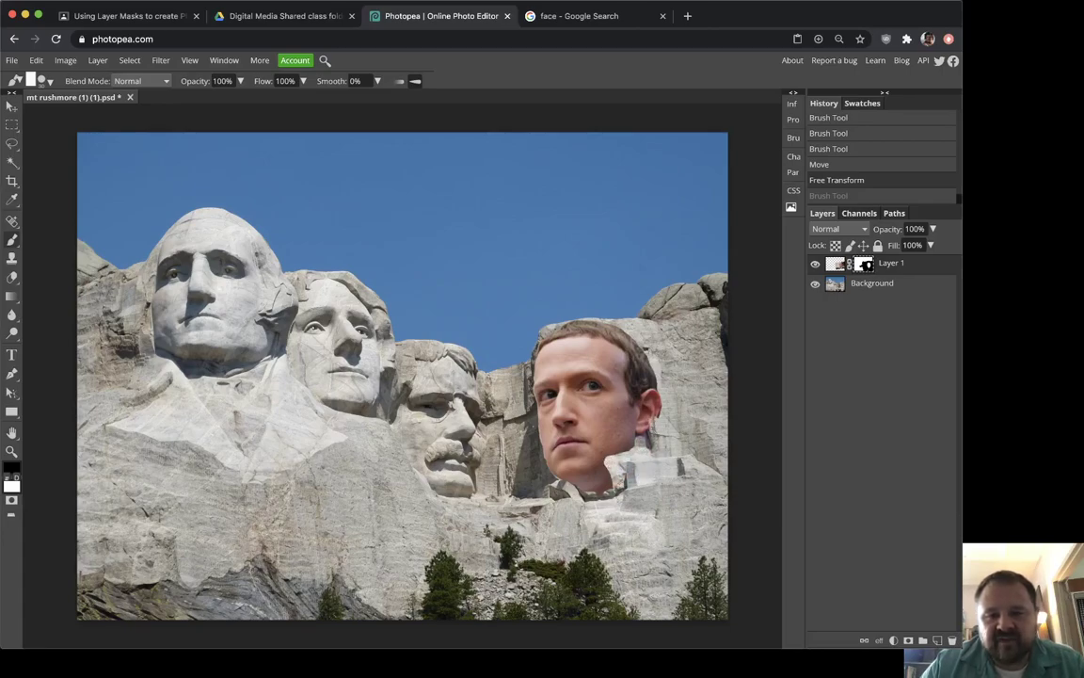
{"action": "mouse_move", "coordinate": [649, 376]}
{"action": "left_mouse_down"}
{"action": "mouse_move", "coordinate": [644, 428]}
{"action": "mouse_move", "coordinate": [636, 358]}
{"action": "left_mouse_up"}
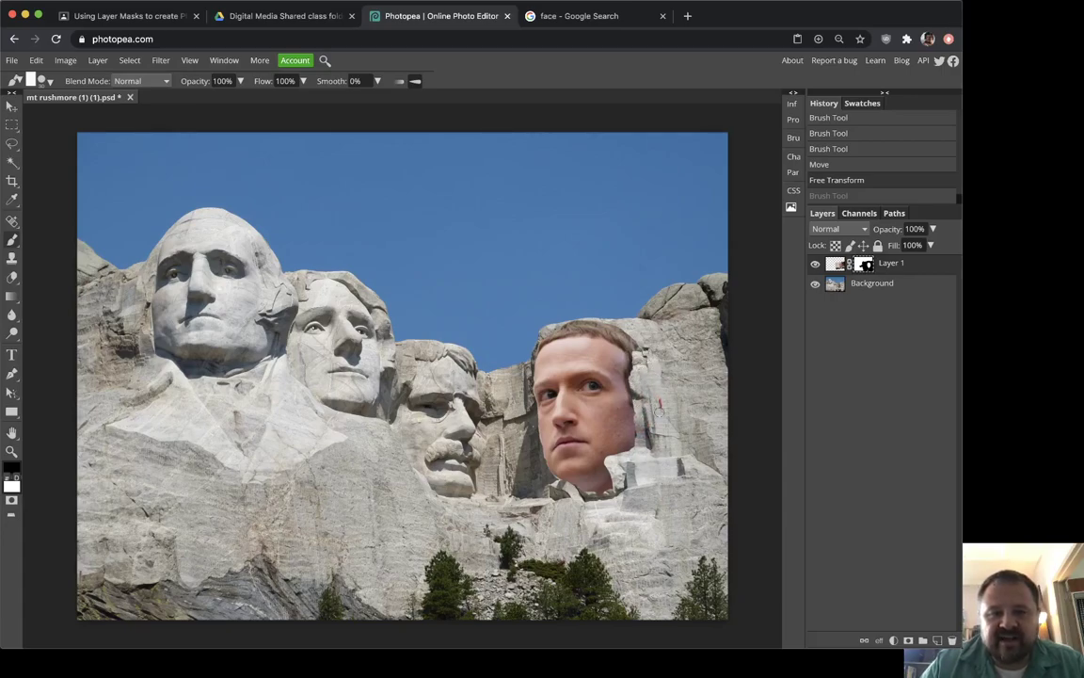
{"action": "key", "text": "ctrl+shift+z"}
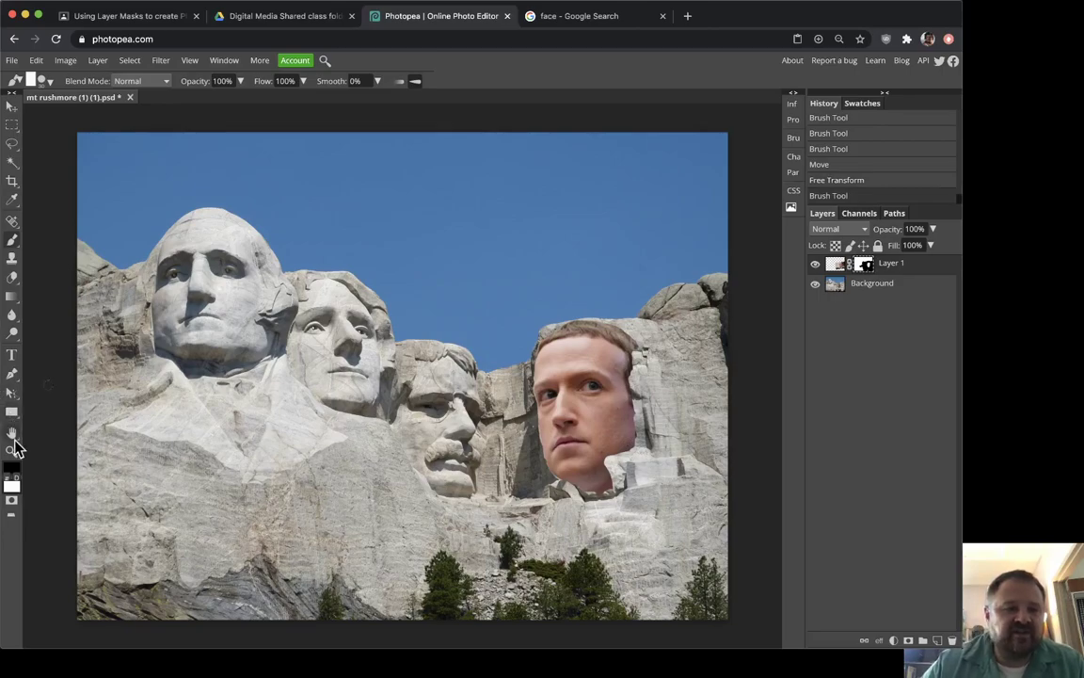
Switch the foreground colour to white and restore part of the neck, jaw and ear on the mask
{"action": "key", "text": "x"}
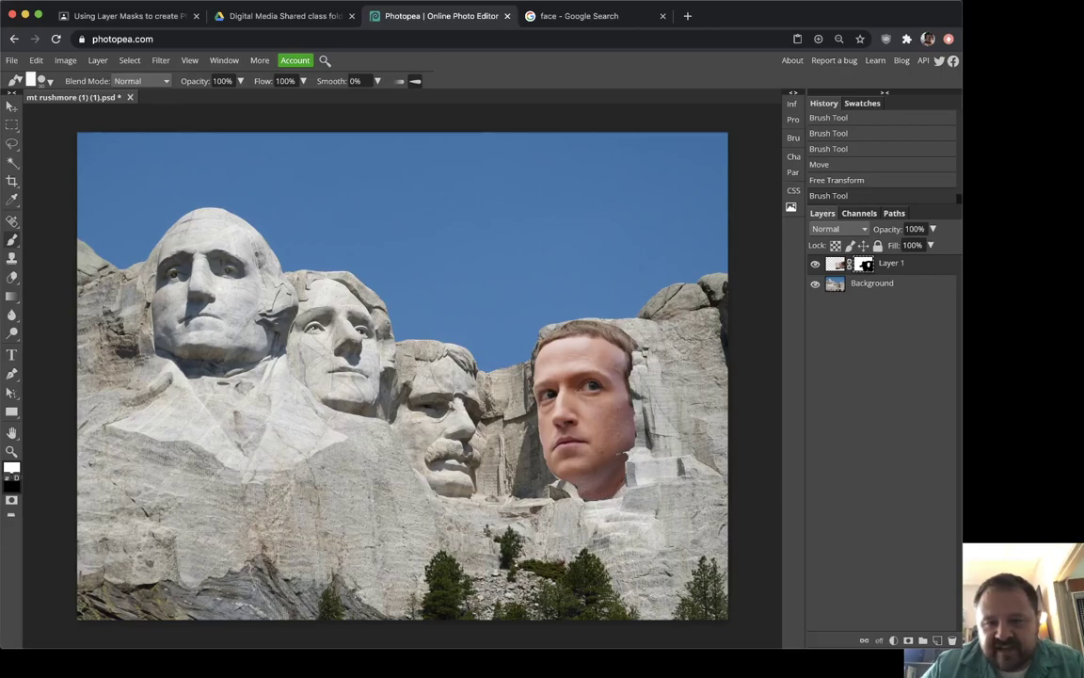
{"action": "left_click", "coordinate": [642, 456]}
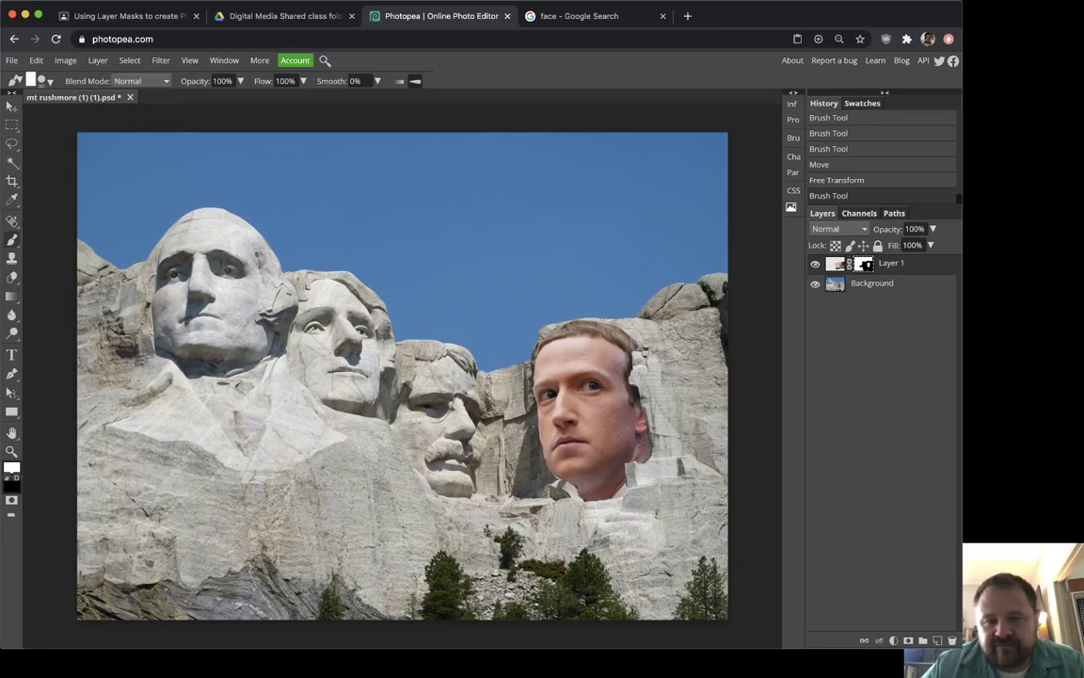
{"action": "left_click", "coordinate": [538, 390]}
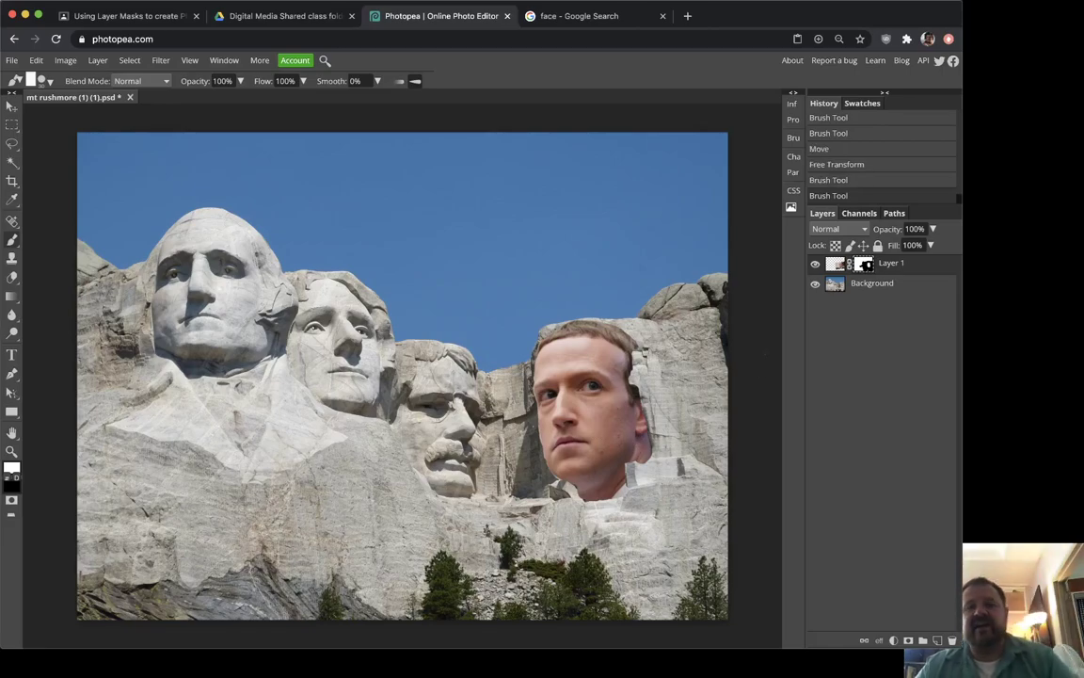
Toggle Layer 1's visibility on and off repeatedly to compare the photomontage with the original carving, leaving the layer hidden
{"action": "left_click", "coordinate": [815, 265]}
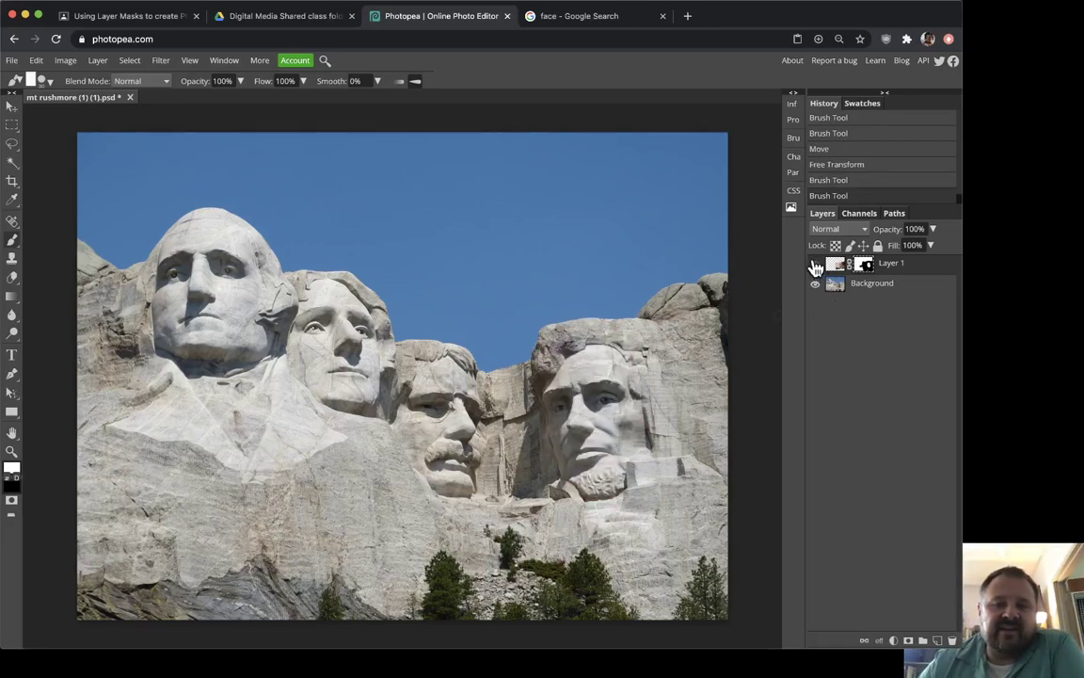
{"action": "left_click", "coordinate": [815, 264]}
{"action": "left_click", "coordinate": [815, 264]}
{"action": "left_click", "coordinate": [815, 264]}
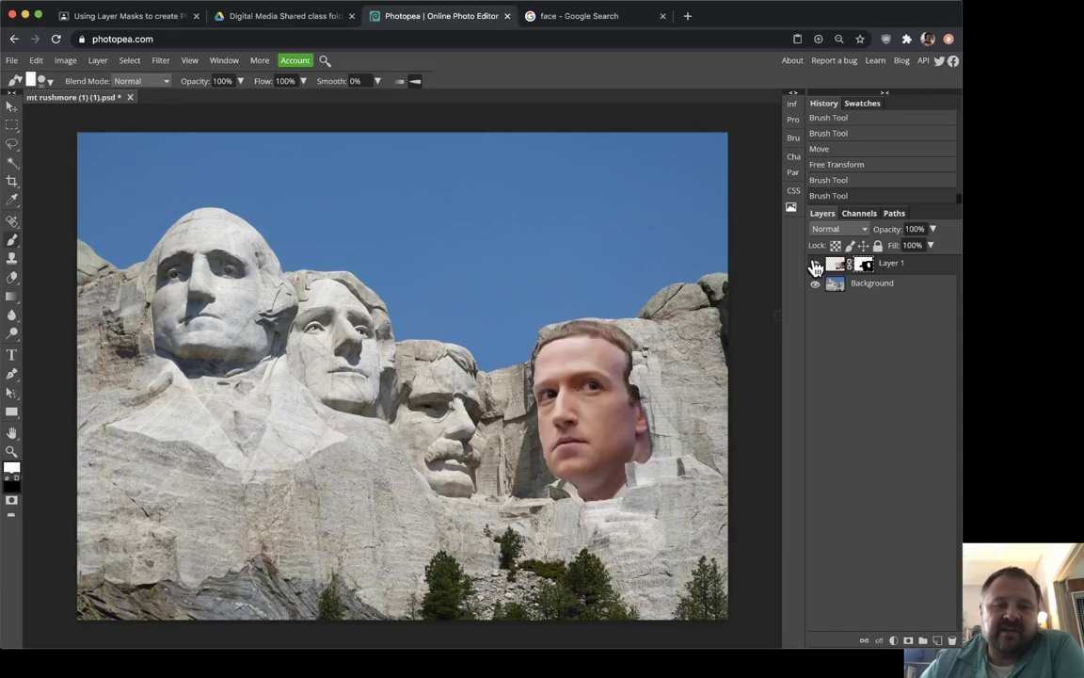
{"action": "left_click", "coordinate": [815, 265]}
{"action": "left_click", "coordinate": [815, 265]}
{"action": "left_click", "coordinate": [815, 265]}
{"action": "left_click", "coordinate": [815, 264]}
{"action": "left_click", "coordinate": [815, 264]}
{"action": "left_click", "coordinate": [816, 265]}
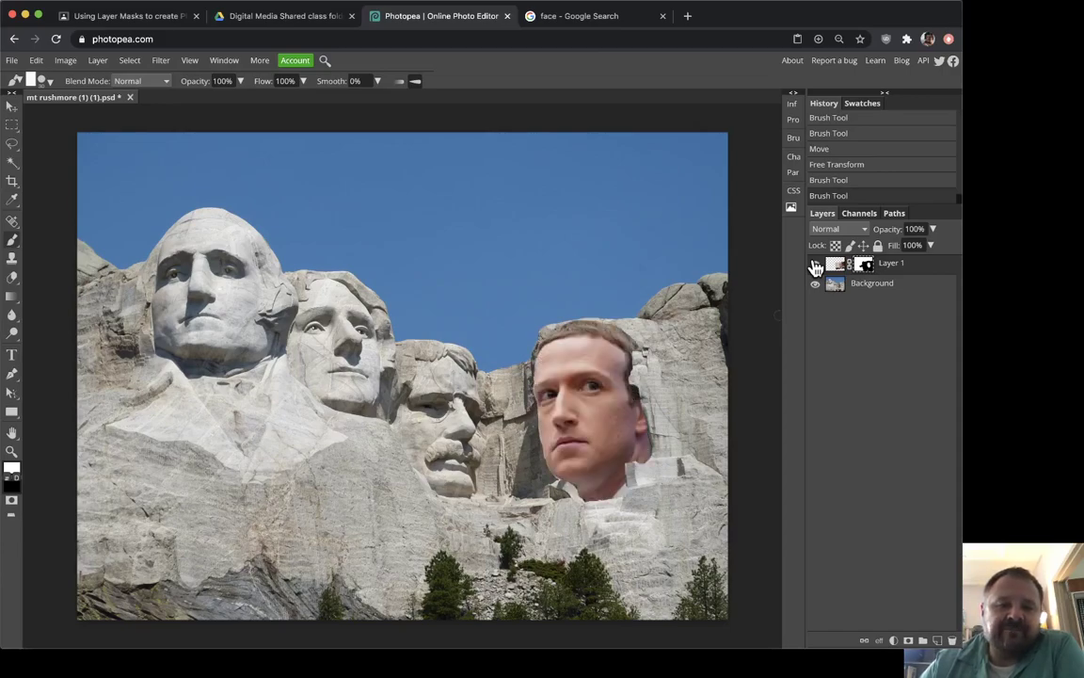
{"action": "left_click", "coordinate": [815, 265]}
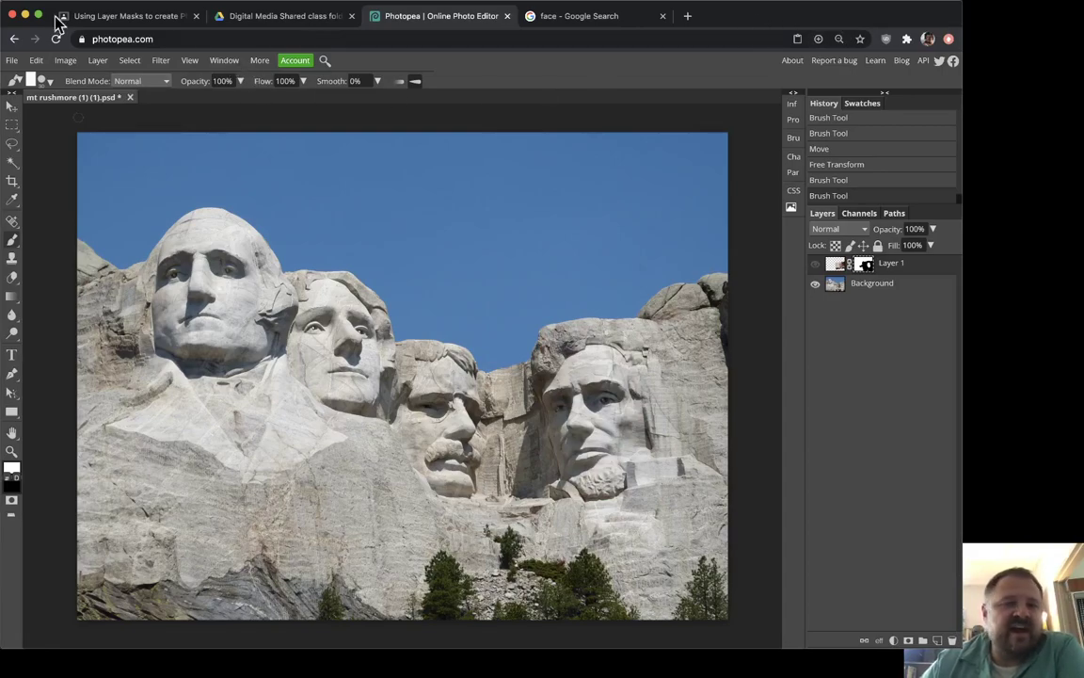
{"action": "scroll", "coordinate": [946, 162], "scroll_direction": "up", "scroll_amount": 3}
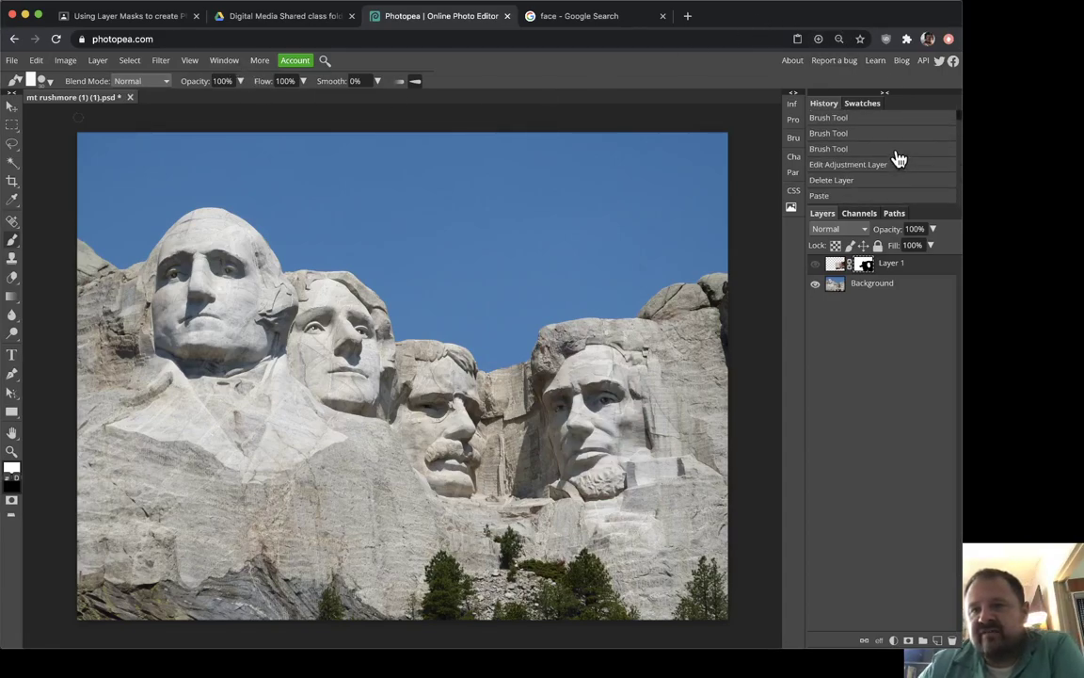
{"action": "left_click", "coordinate": [11, 61]}
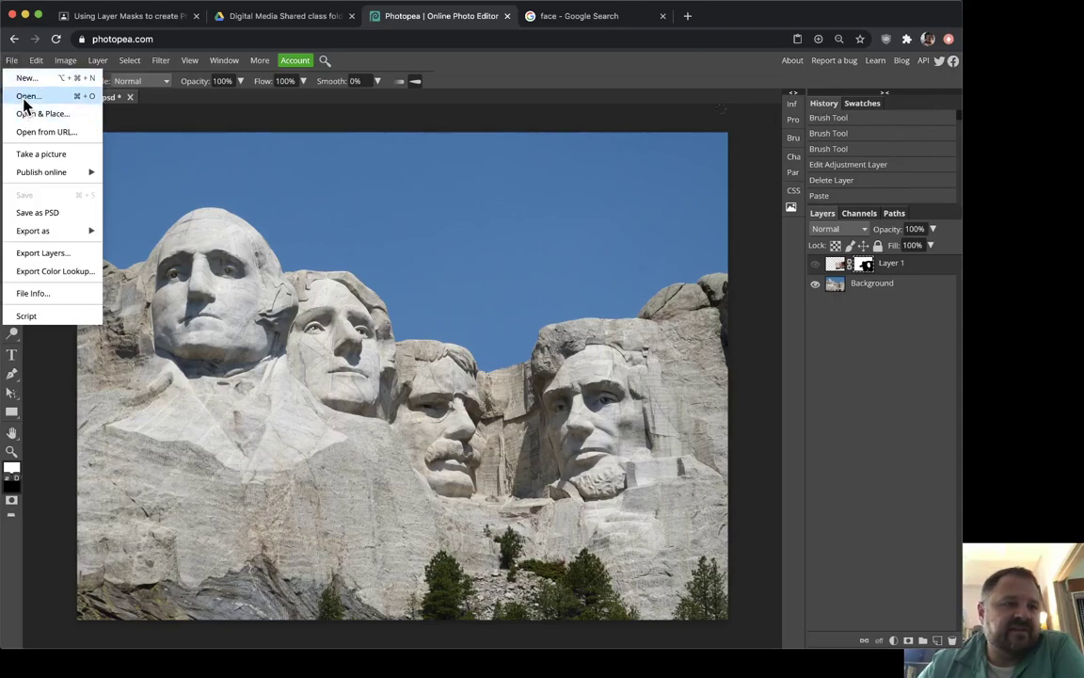
{"action": "left_click", "coordinate": [25, 100]}
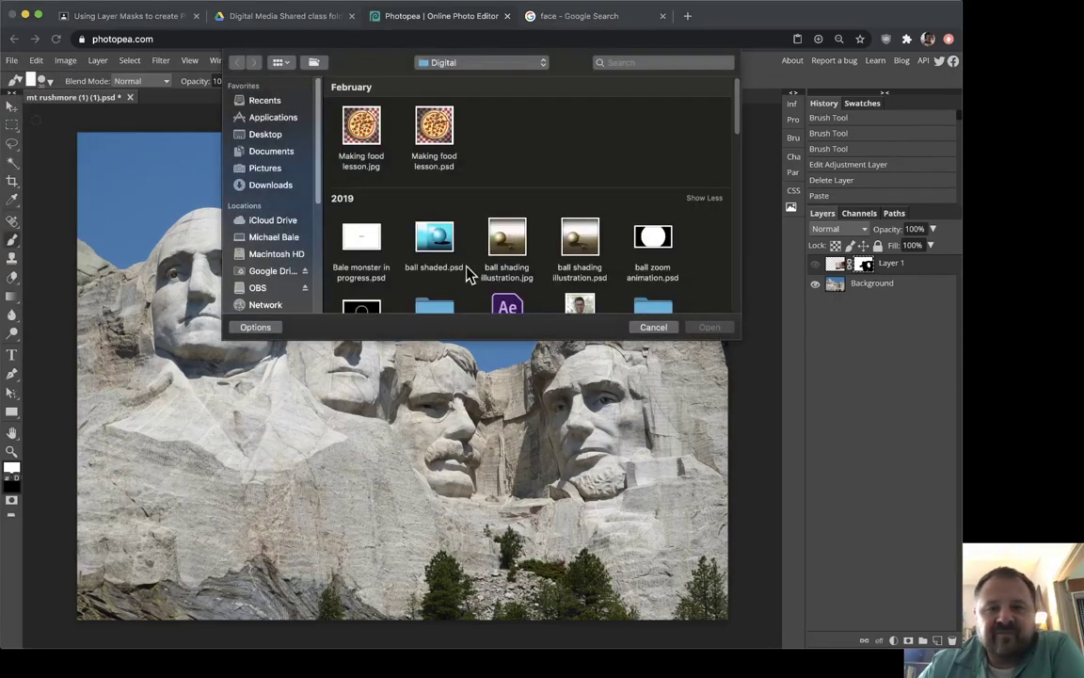
{"action": "left_click", "coordinate": [270, 184]}
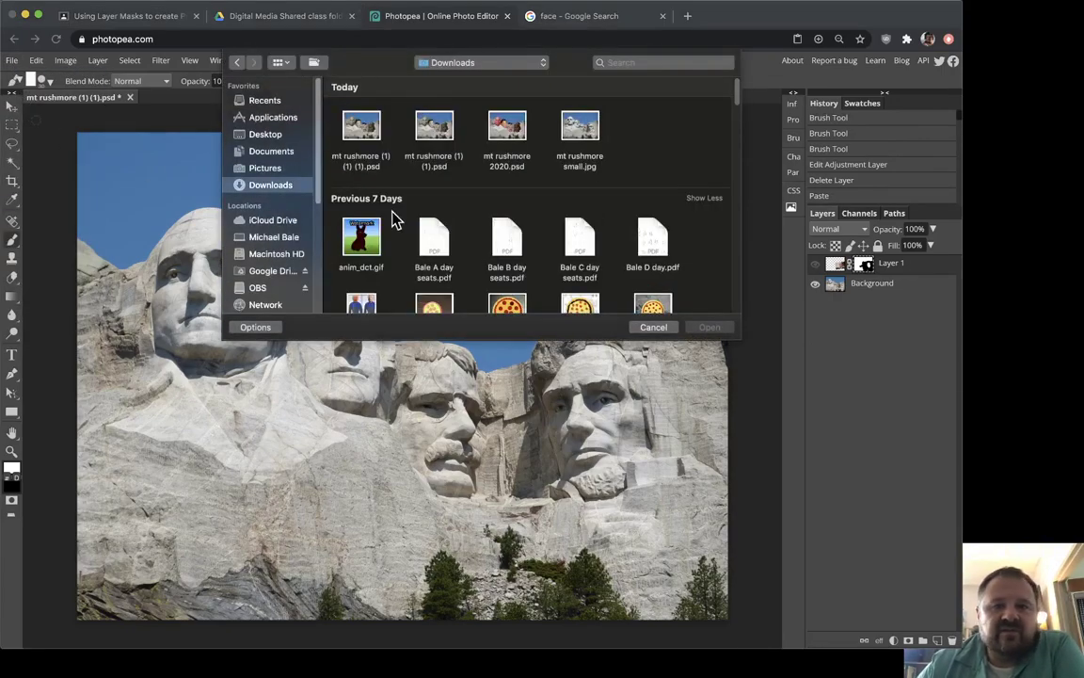
{"action": "left_click", "coordinate": [652, 328]}
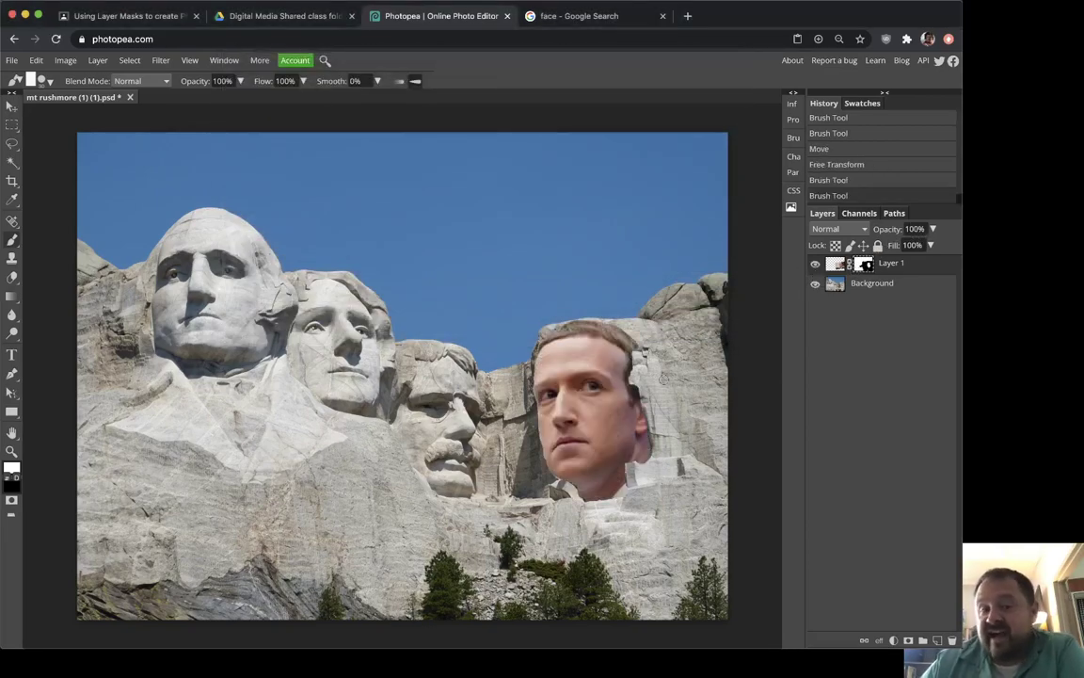
Save the single-face Mount Rushmore montage as a PSD file
{"action": "left_click", "coordinate": [12, 61]}
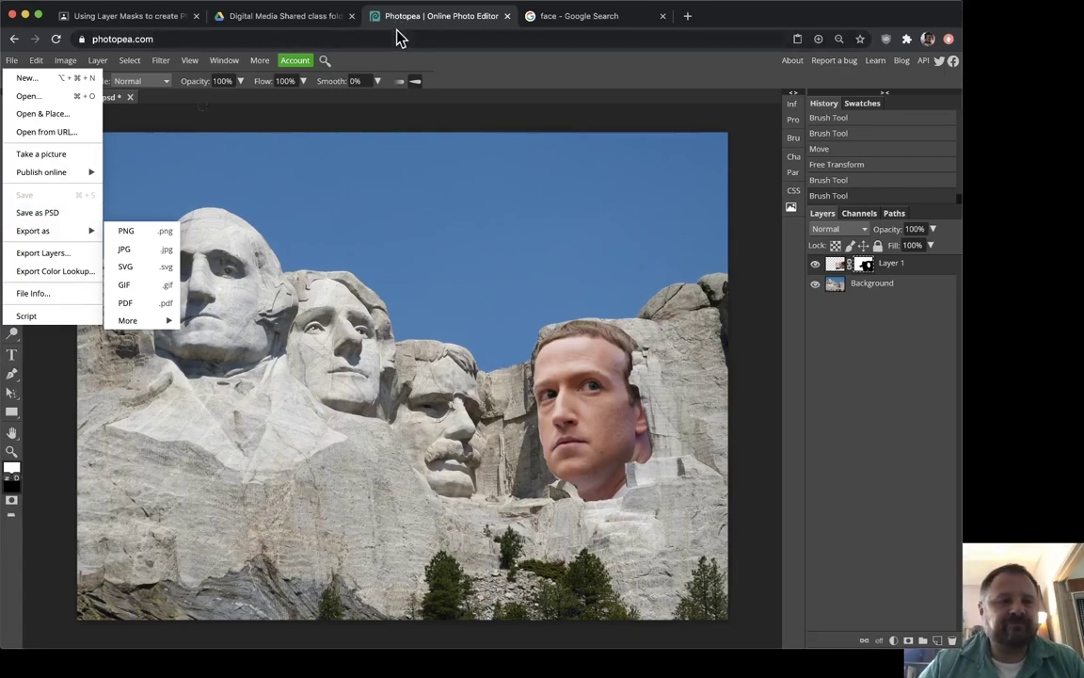
{"action": "left_click", "coordinate": [21, 218]}
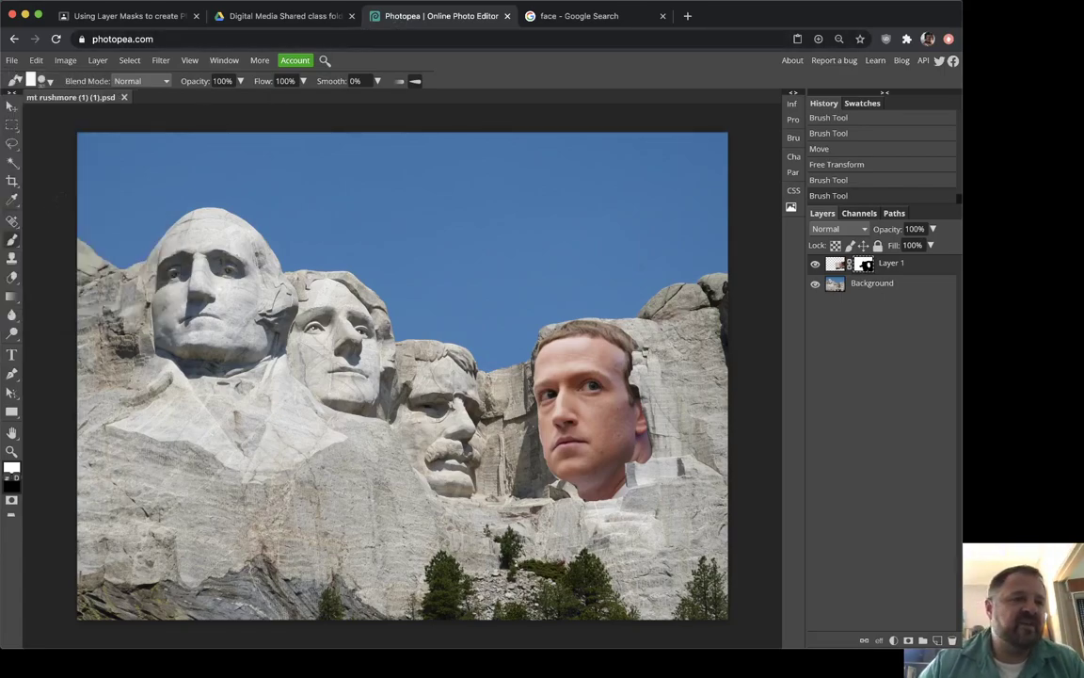
Open the finished example mt rushmore (1) (1) (1).psd from the Downloads folder
{"action": "left_click", "coordinate": [15, 62]}
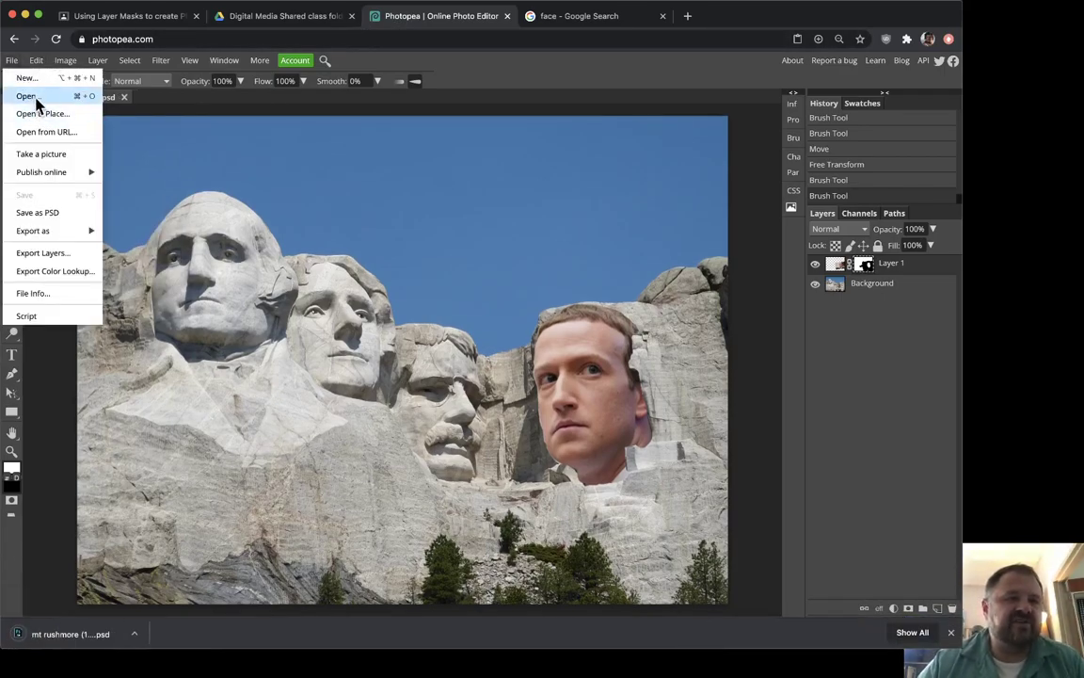
{"action": "left_click", "coordinate": [29, 95]}
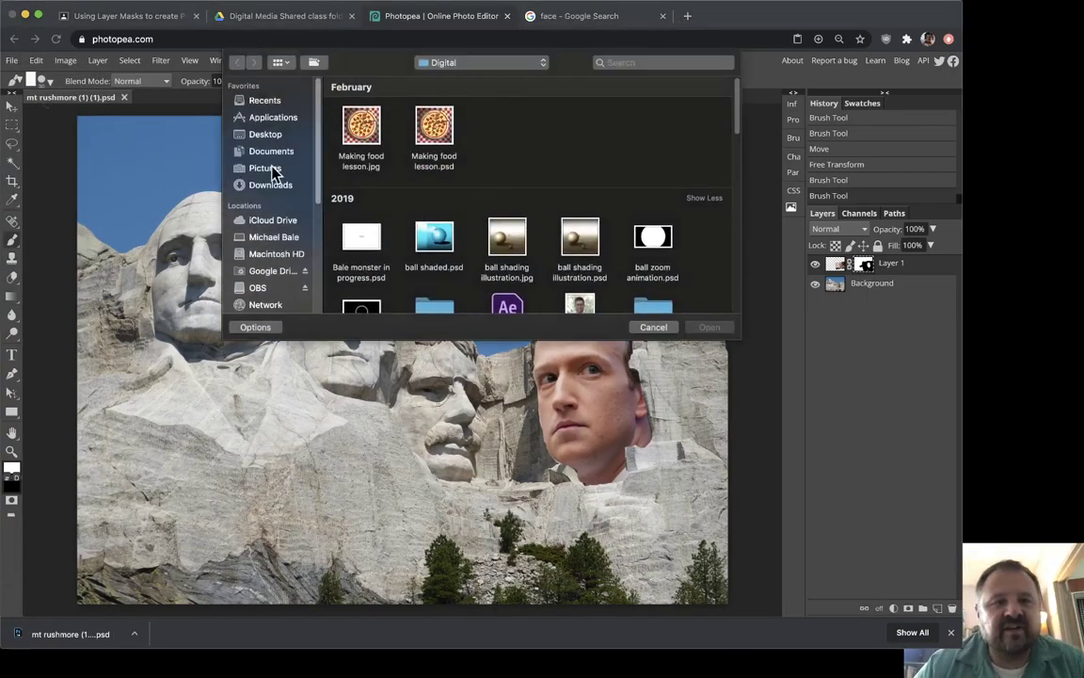
{"action": "left_click", "coordinate": [243, 182]}
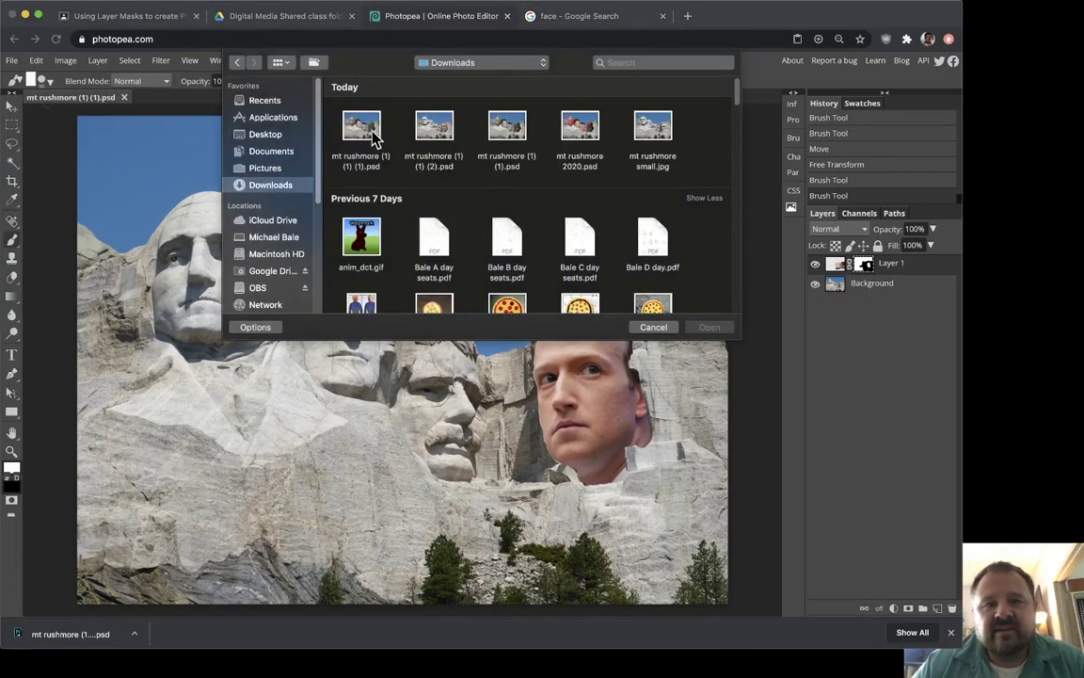
{"action": "left_click", "coordinate": [341, 126]}
{"action": "left_click", "coordinate": [580, 133]}
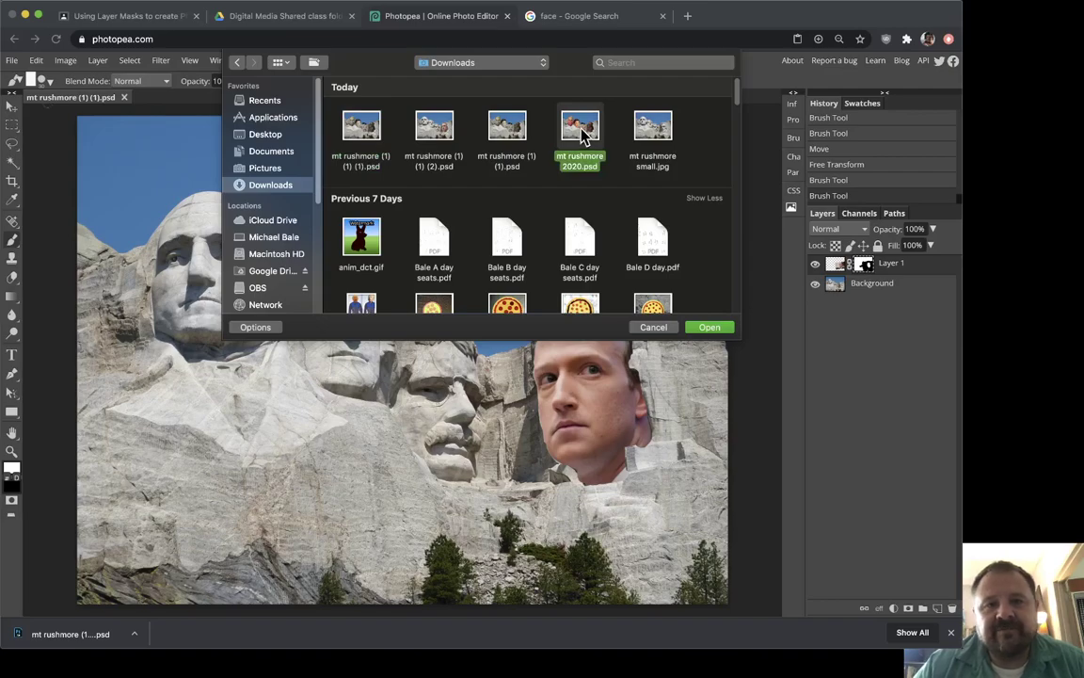
{"action": "double_click", "coordinate": [345, 128]}
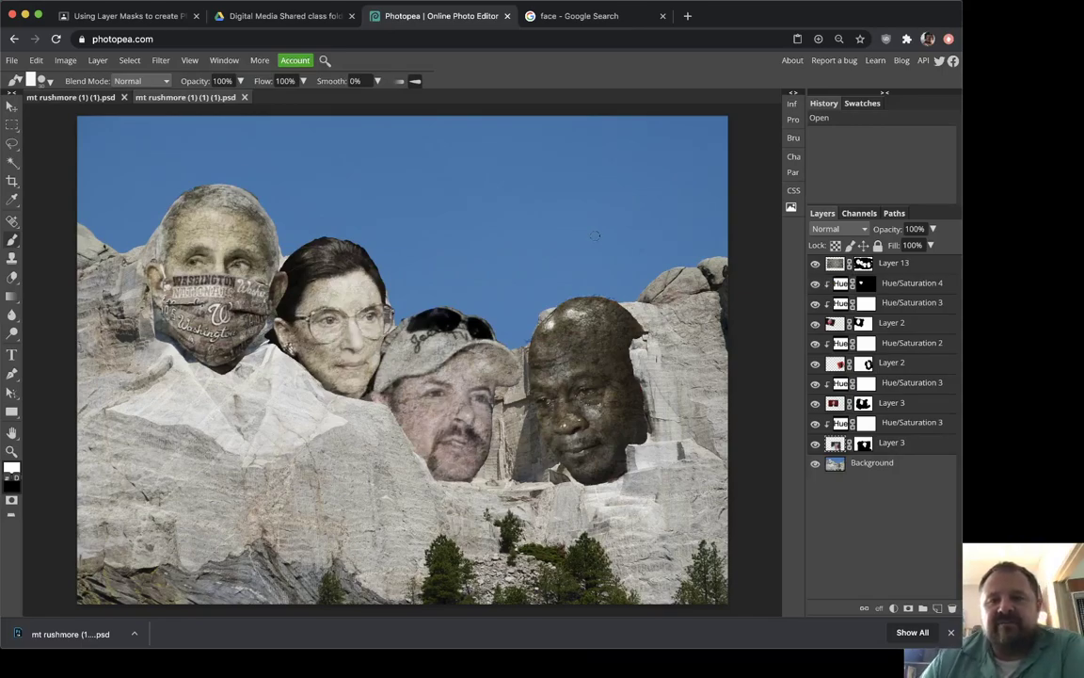
Hide Layer 13 and all the Hue/Saturation adjustment layers to view the pasted faces in their original colours
{"action": "left_click", "coordinate": [815, 264]}
{"action": "left_click", "coordinate": [815, 283]}
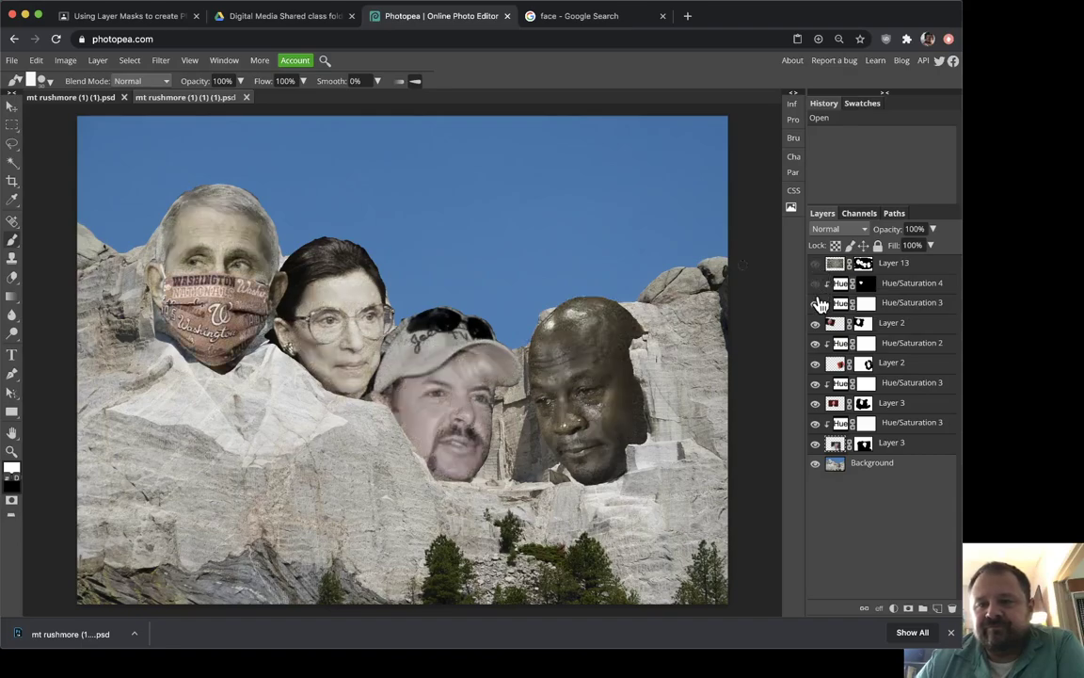
{"action": "left_click", "coordinate": [815, 303]}
{"action": "left_click", "coordinate": [815, 342]}
{"action": "left_click", "coordinate": [816, 382]}
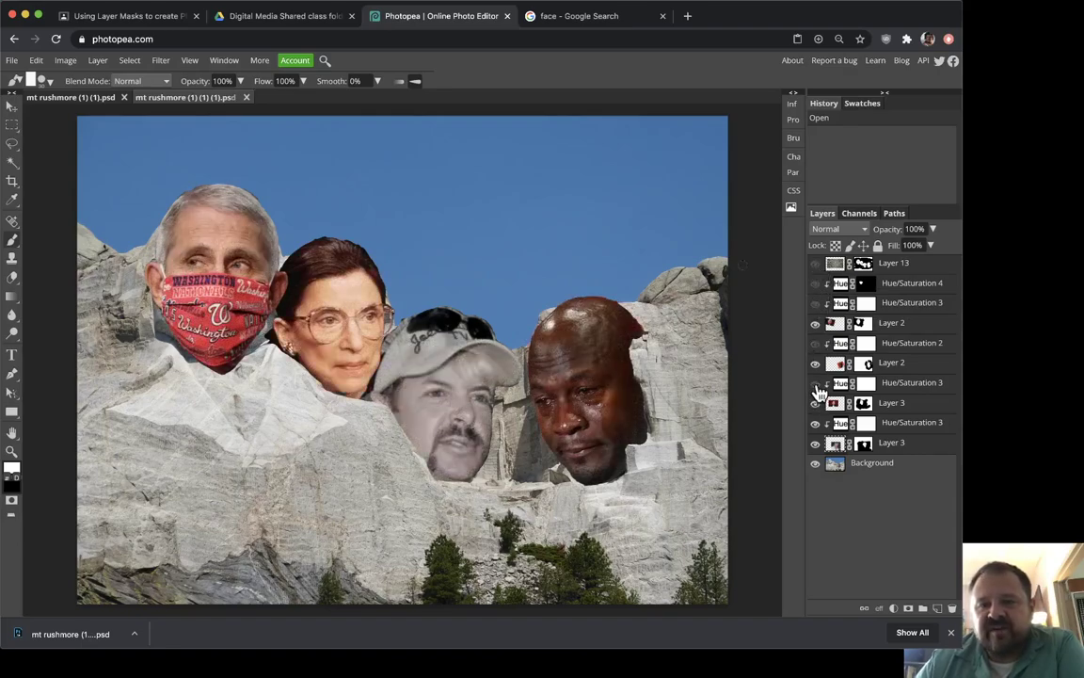
{"action": "left_click", "coordinate": [815, 424]}
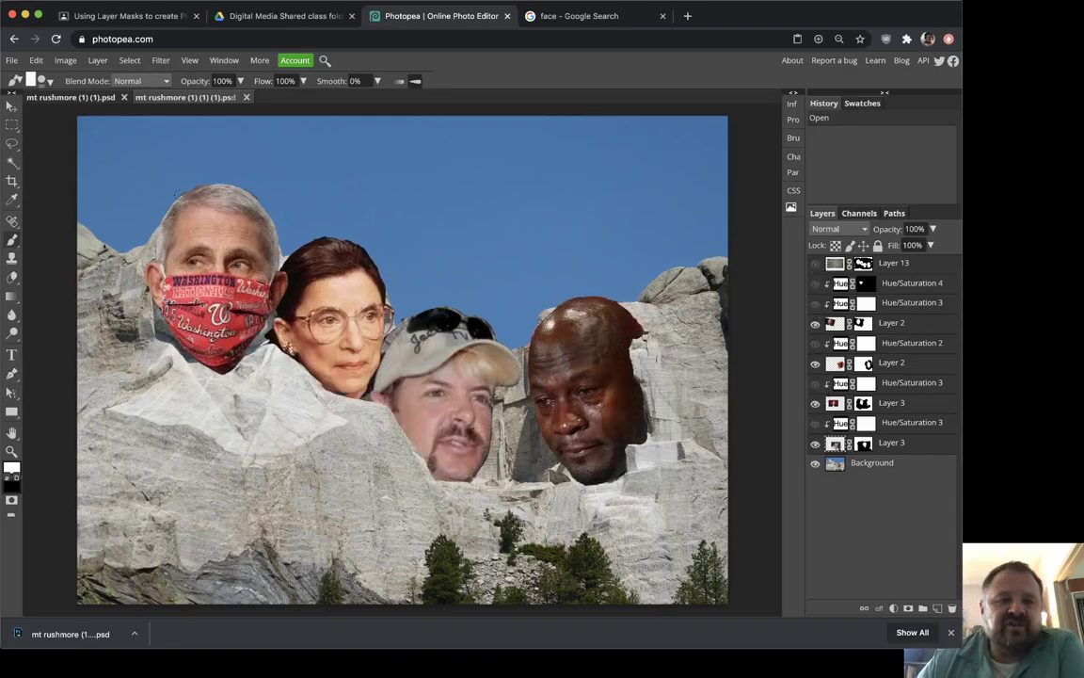
Switch to the Move tool and toggle the visibility of both Layer 2 layers to examine what each contributes
{"action": "key", "text": "v"}
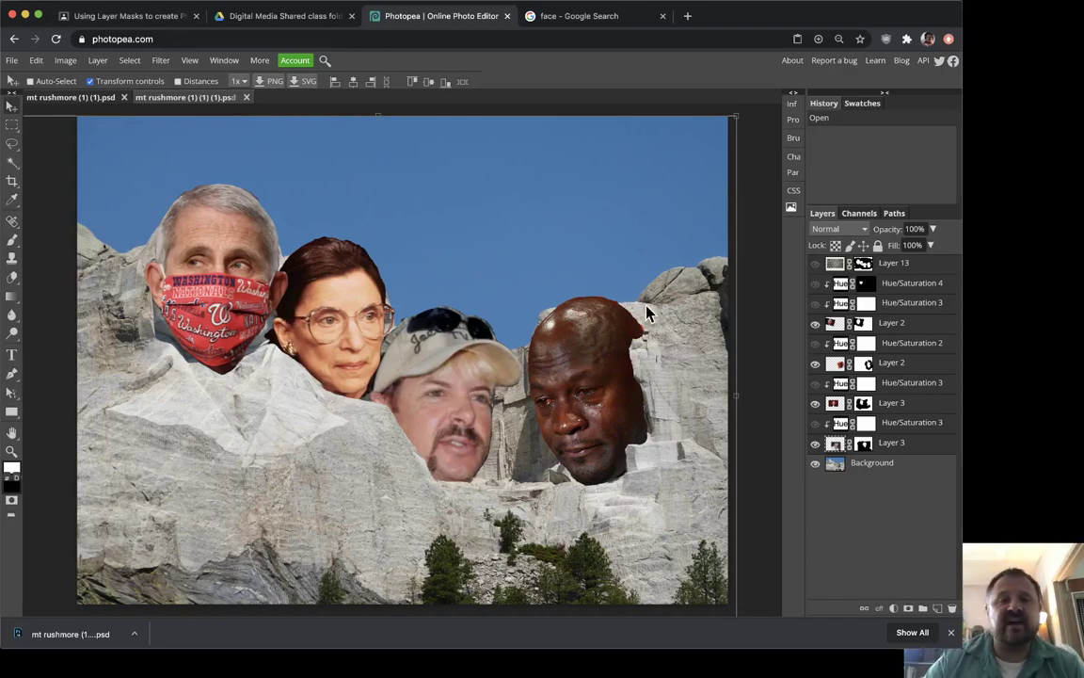
{"action": "left_click", "coordinate": [815, 365]}
{"action": "left_click", "coordinate": [815, 364]}
{"action": "left_click", "coordinate": [815, 365]}
{"action": "left_click", "coordinate": [815, 364]}
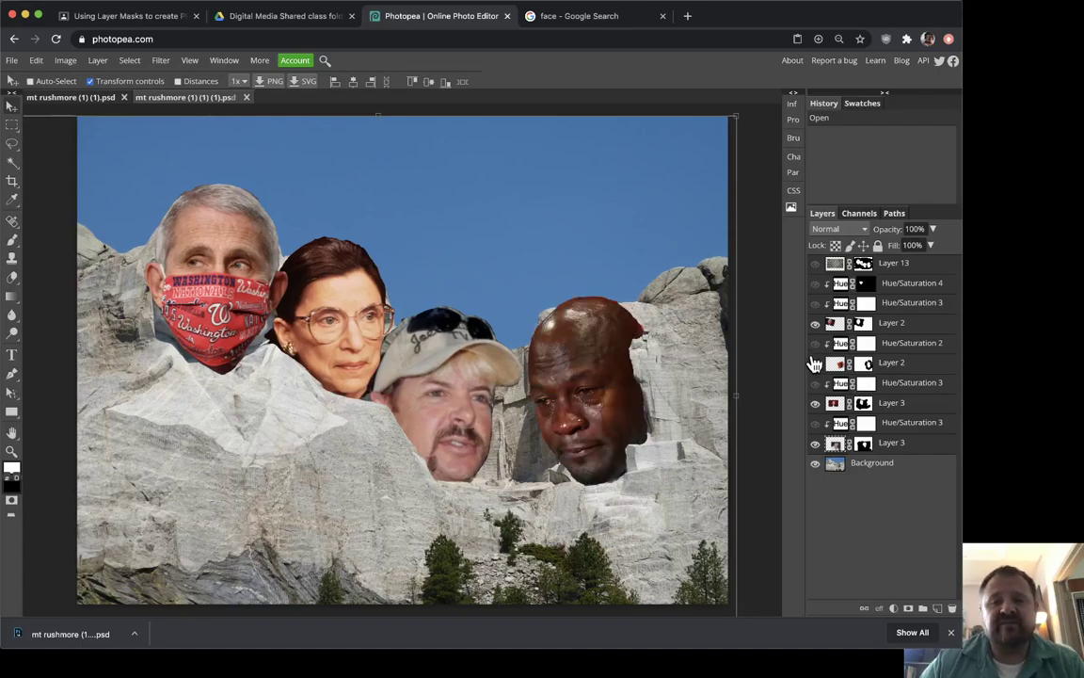
{"action": "left_click", "coordinate": [815, 325]}
{"action": "left_click", "coordinate": [815, 325]}
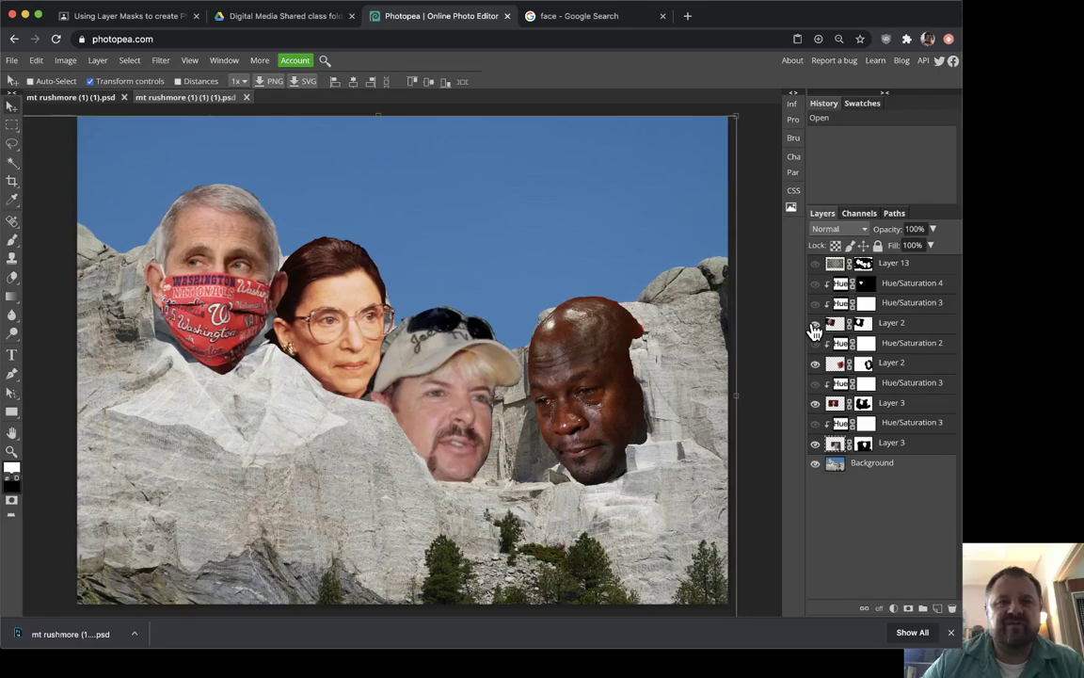
{"action": "left_click", "coordinate": [815, 325]}
{"action": "left_click", "coordinate": [13, 61]}
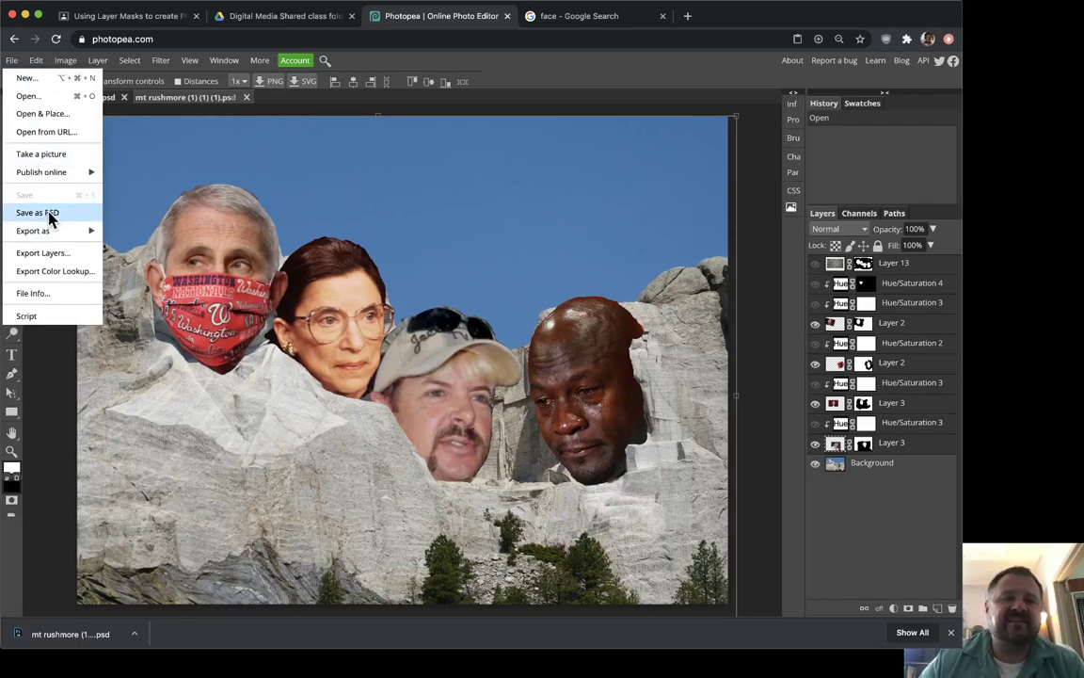
{"action": "left_click", "coordinate": [486, 256]}
{"action": "left_click_drag", "start_coordinate": [487, 256], "coordinate": [491, 254]}
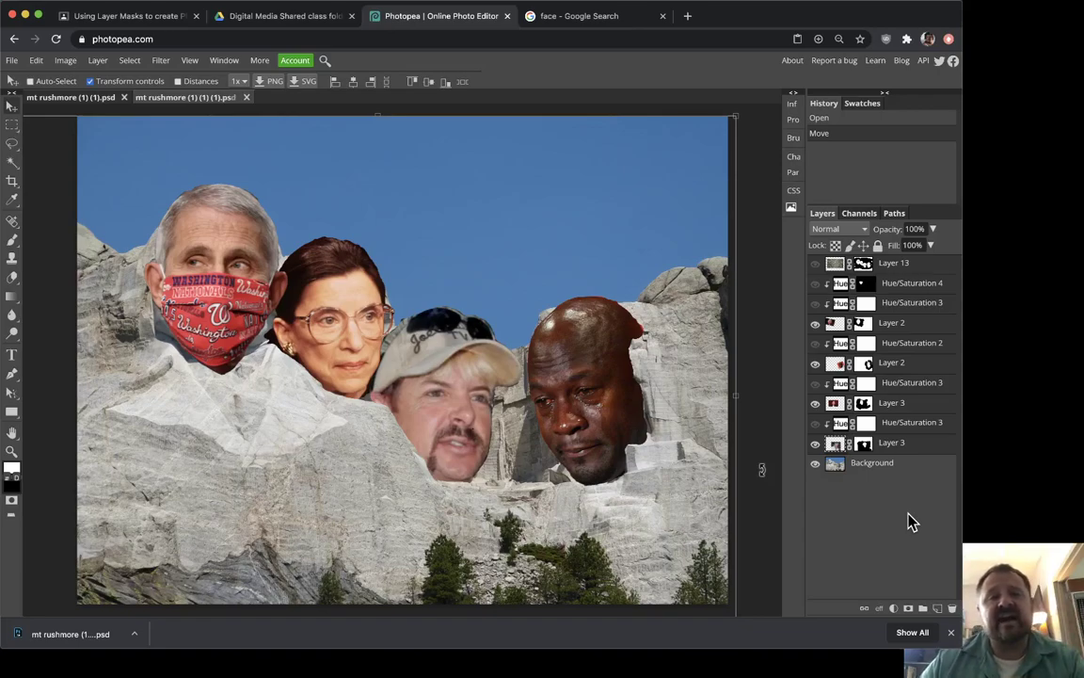
Show all the Hue/Saturation adjustment layers and the Layer 13 texture again to restore the stone look on the faces
{"action": "left_click", "coordinate": [815, 423]}
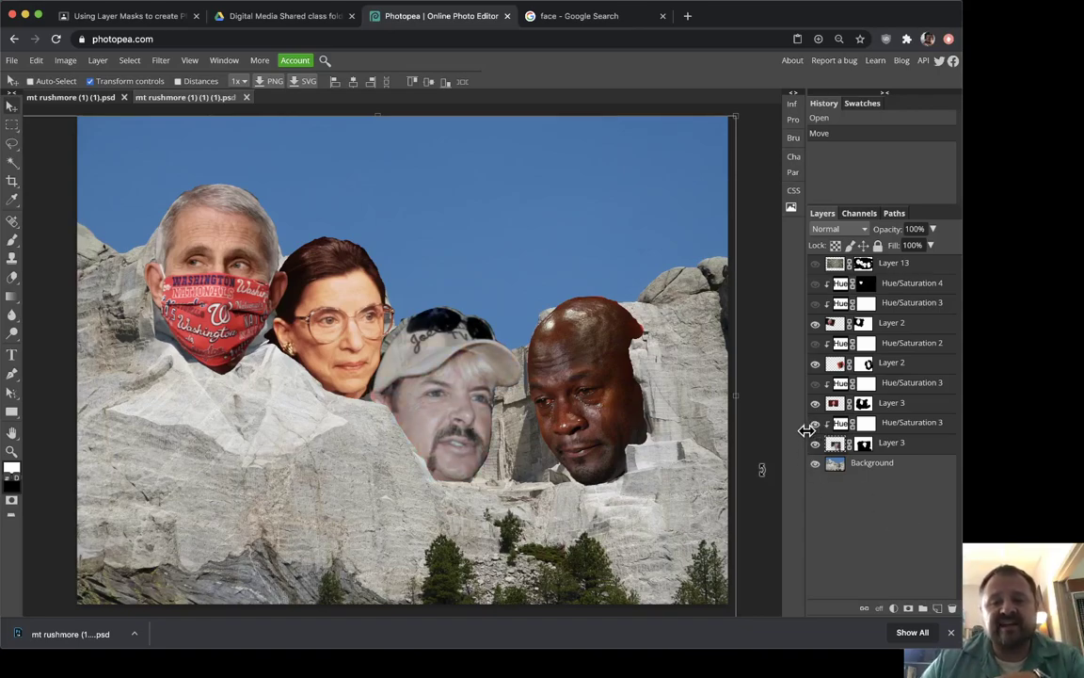
{"action": "left_click", "coordinate": [815, 383]}
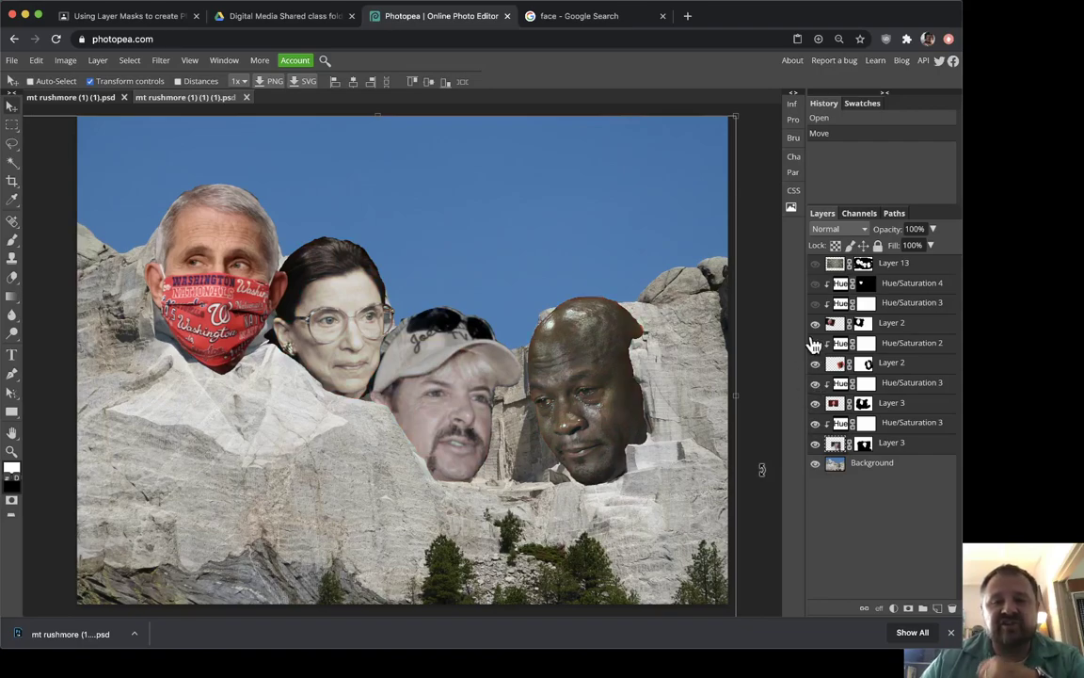
{"action": "left_click", "coordinate": [815, 343]}
{"action": "left_click", "coordinate": [815, 302]}
{"action": "left_click", "coordinate": [815, 283]}
{"action": "left_click", "coordinate": [815, 263]}
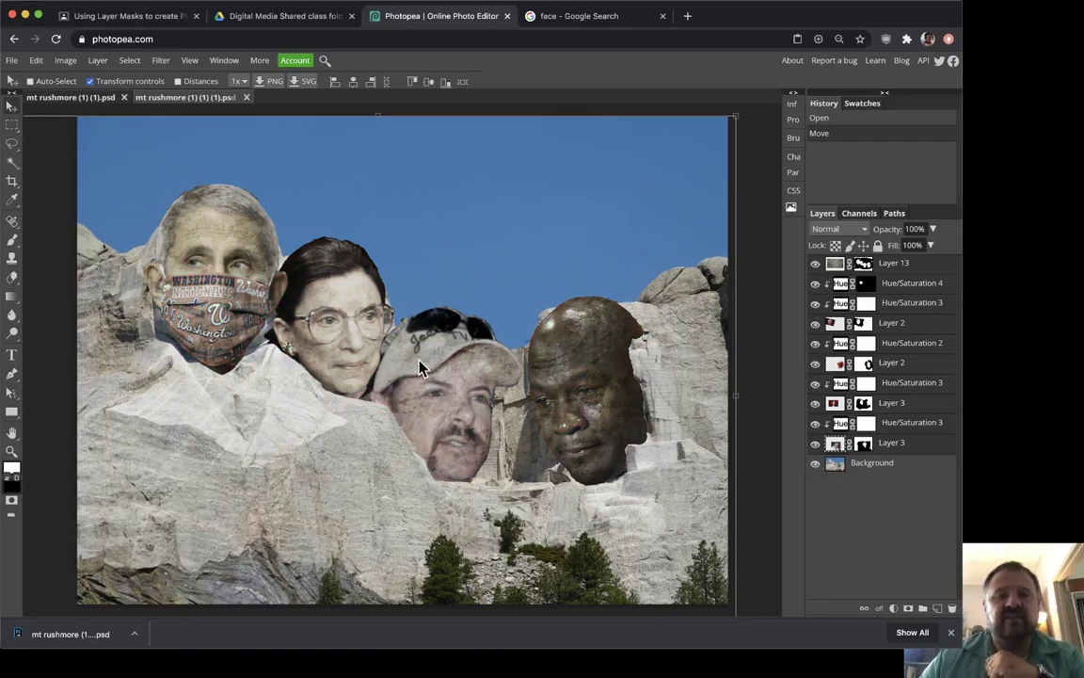